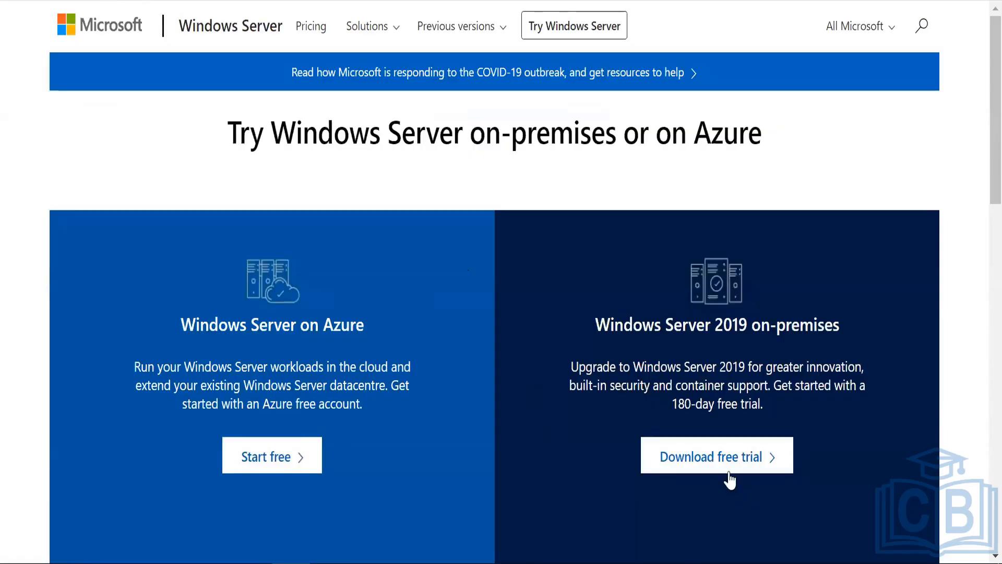
# - Open the Windows Server 2019 free trial page, view the ISO registration form, then go back
pyautogui.click(728, 475)
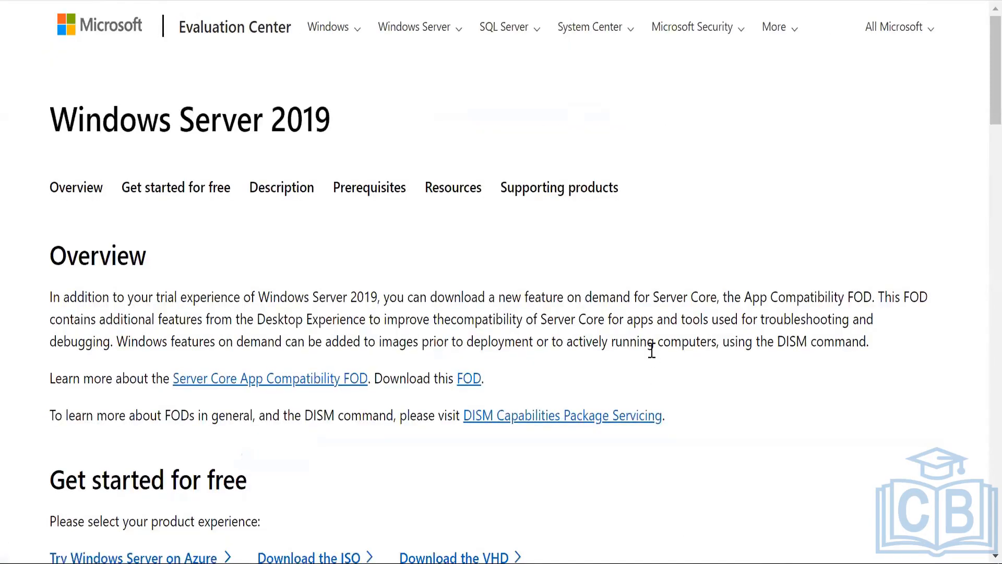
pyautogui.scroll(-6, 651, 350)
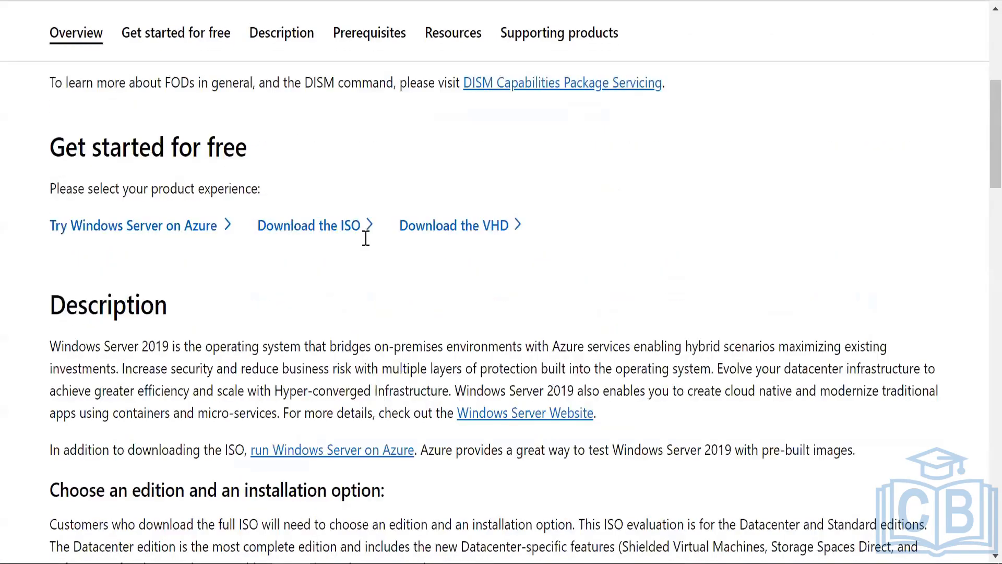
pyautogui.scroll(-3, 313, 83)
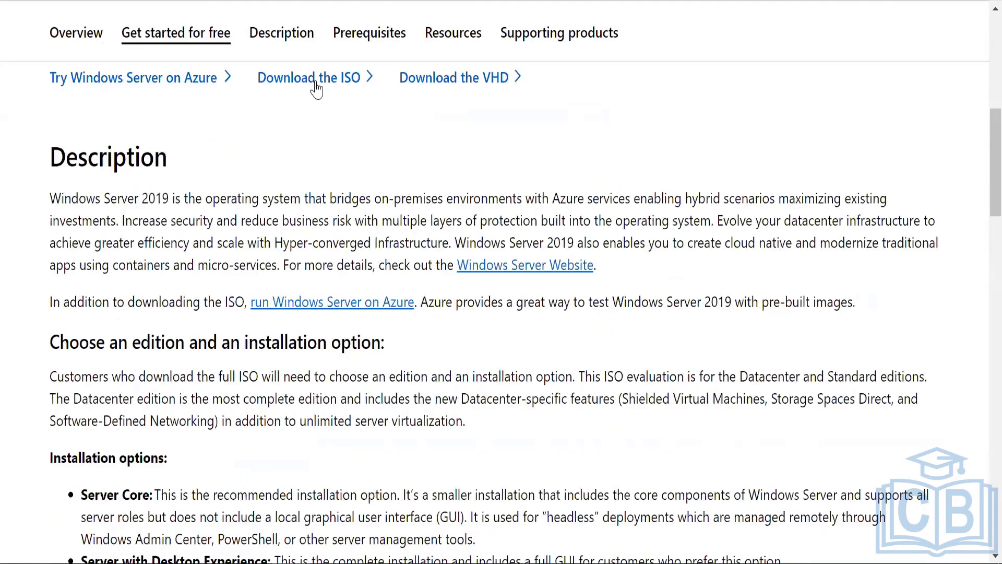
pyautogui.rightClick(315, 84)
pyautogui.click(294, 84)
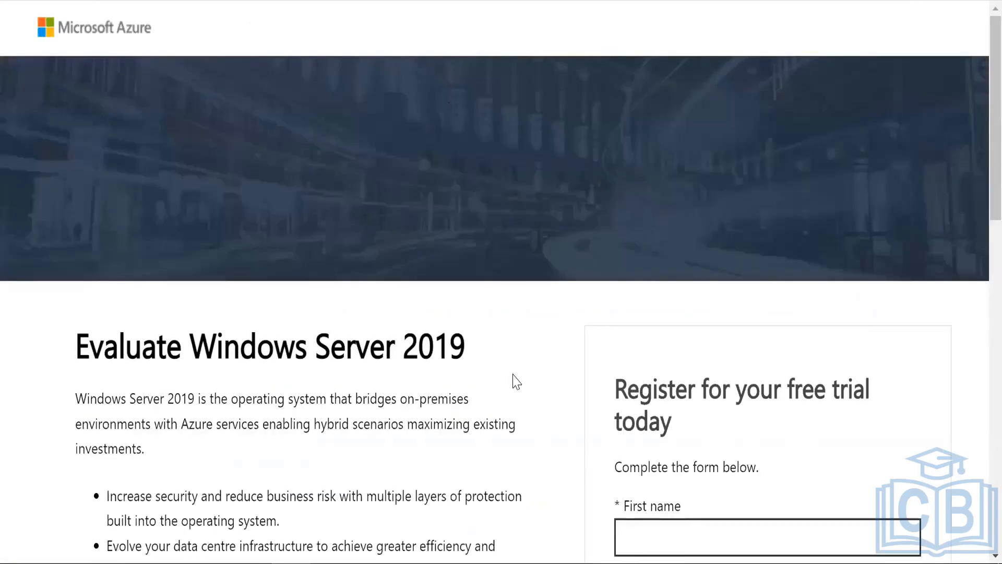
pyautogui.scroll(-15, 516, 381)
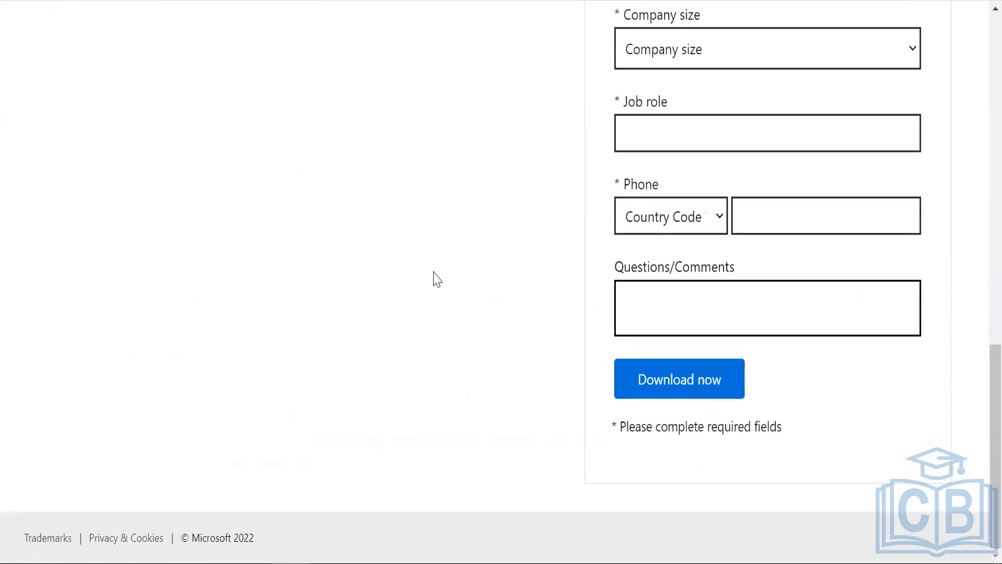
pyautogui.hotkey('alt', 'Left')
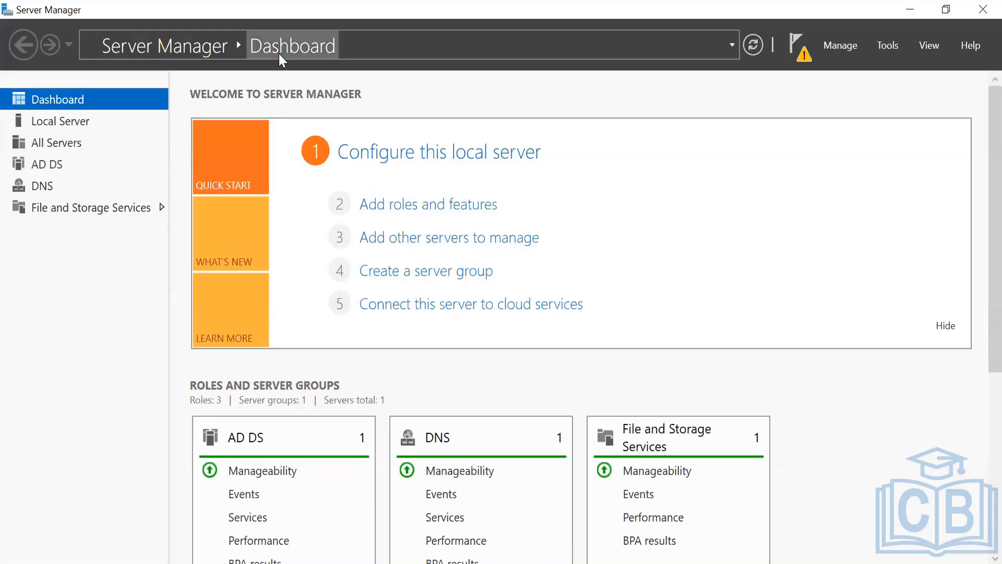
pyautogui.click(429, 203)
pyautogui.click(445, 469)
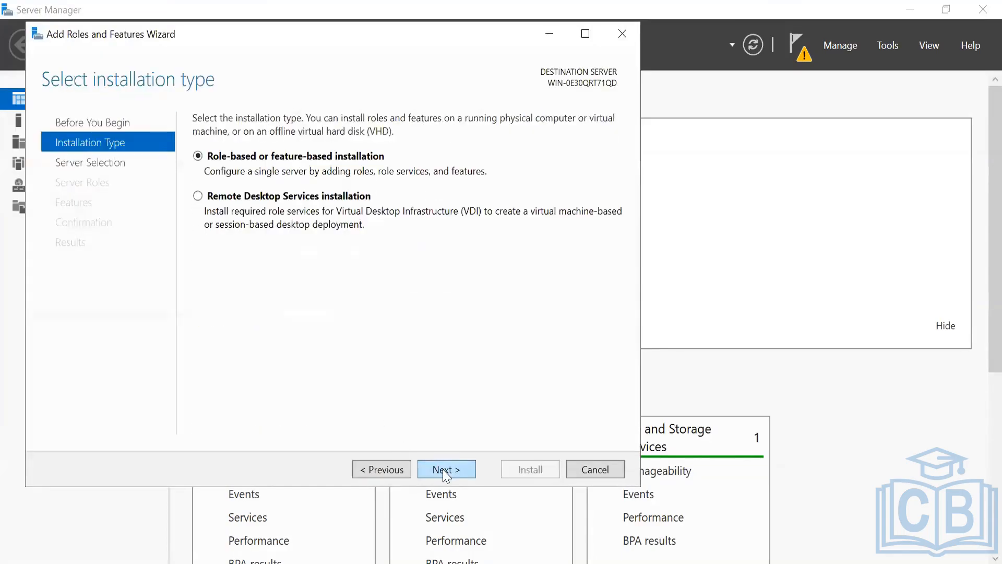
pyautogui.click(444, 470)
pyautogui.click(443, 470)
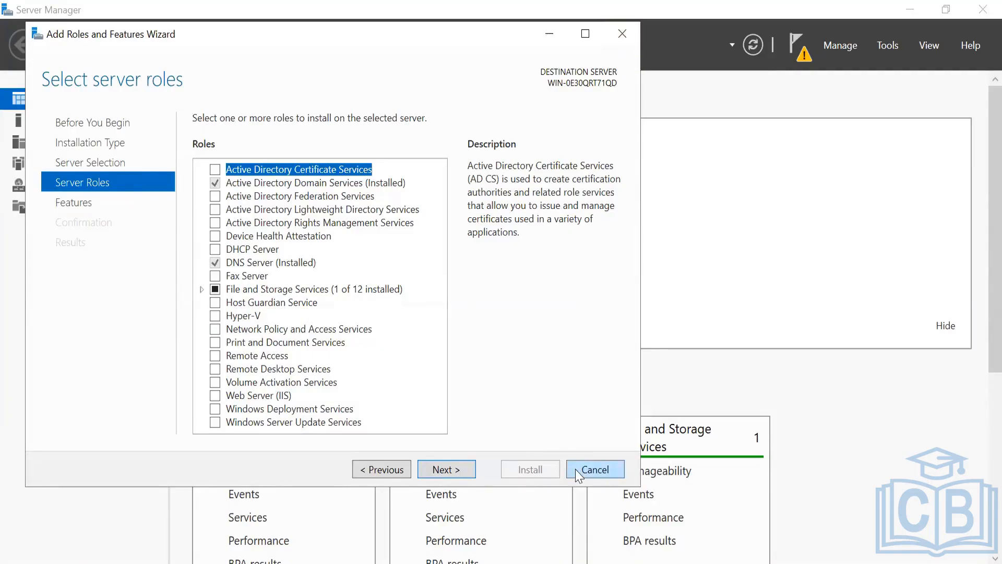
pyautogui.click(598, 464)
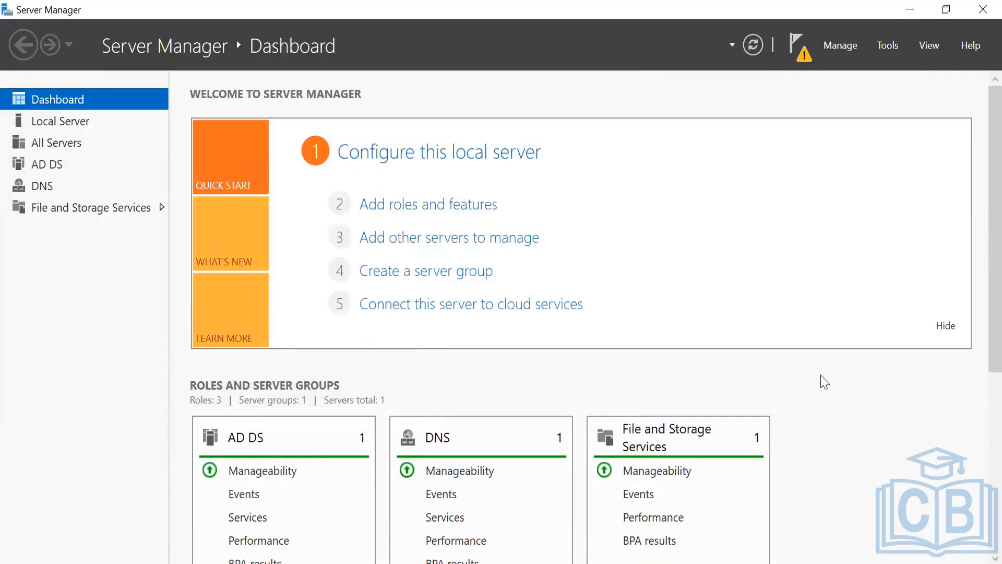
# - From the Server Manager notifications, launch 'Promote this server to a domain controller'
pyautogui.scroll(-5, 824, 382)
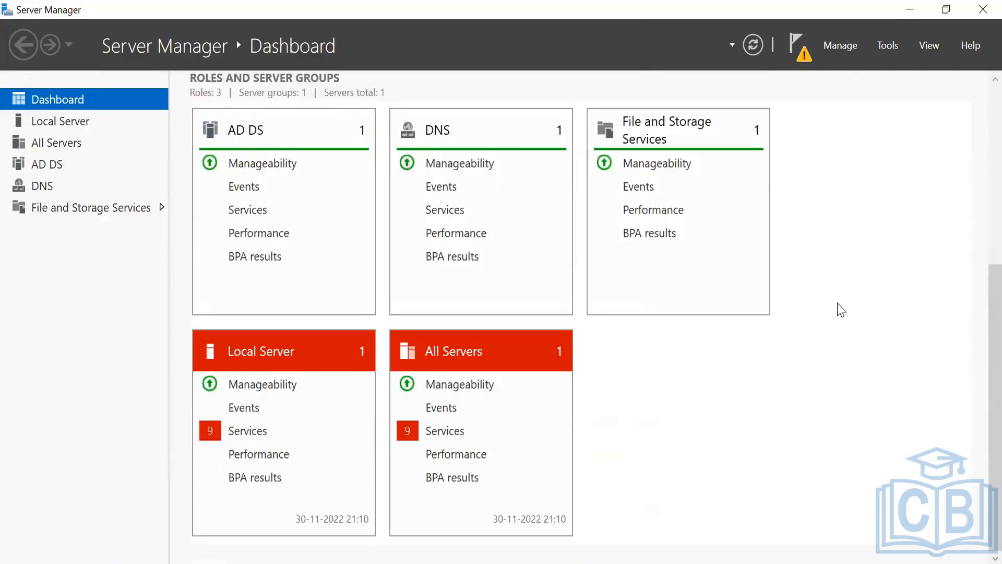
pyautogui.scroll(3, 975, 330)
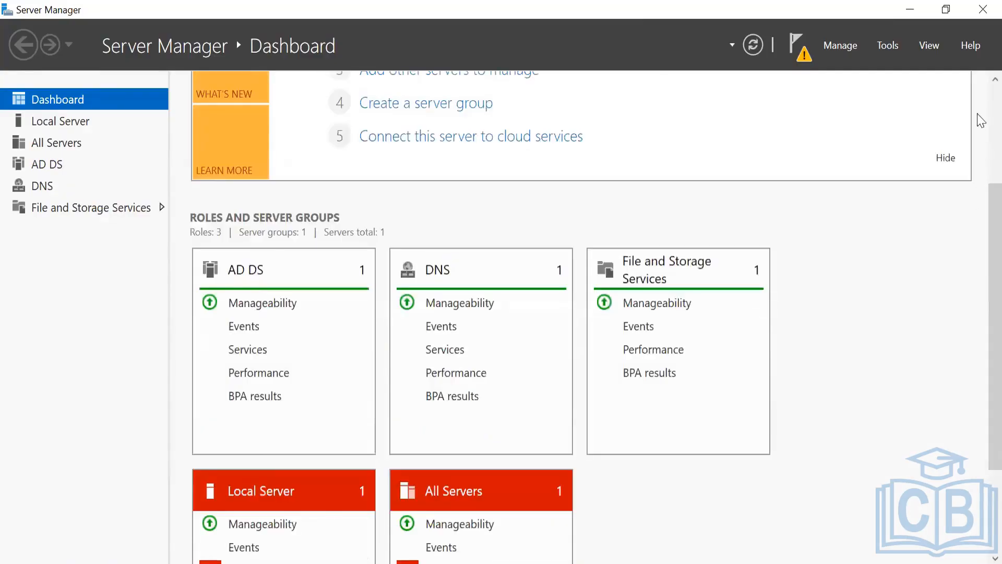
pyautogui.scroll(3, 980, 93)
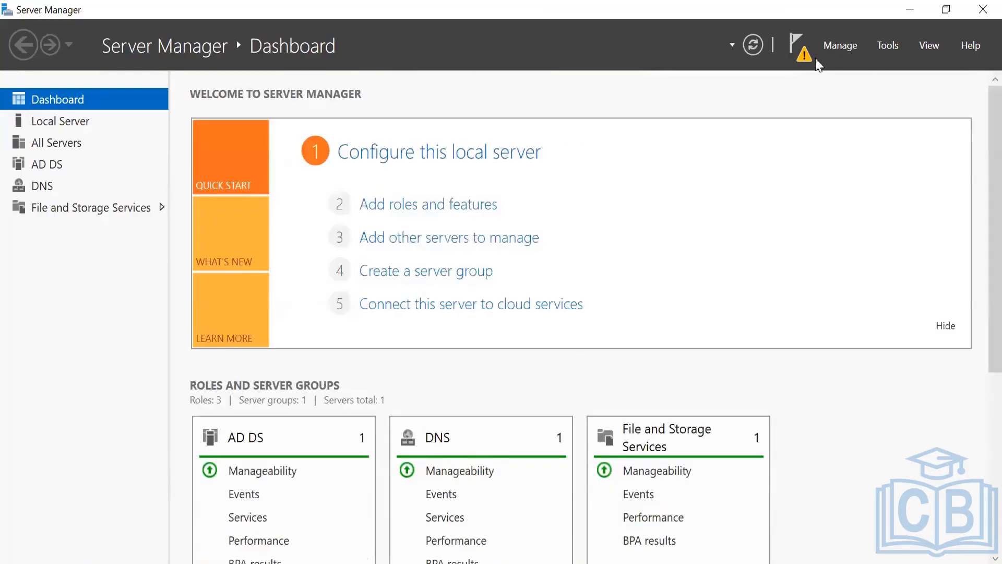
pyautogui.click(803, 52)
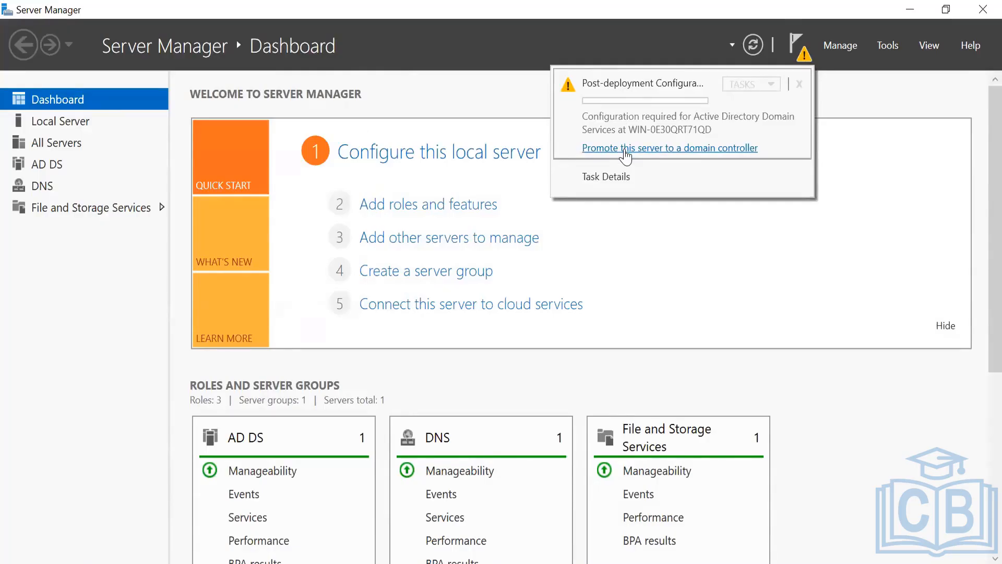
pyautogui.click(624, 150)
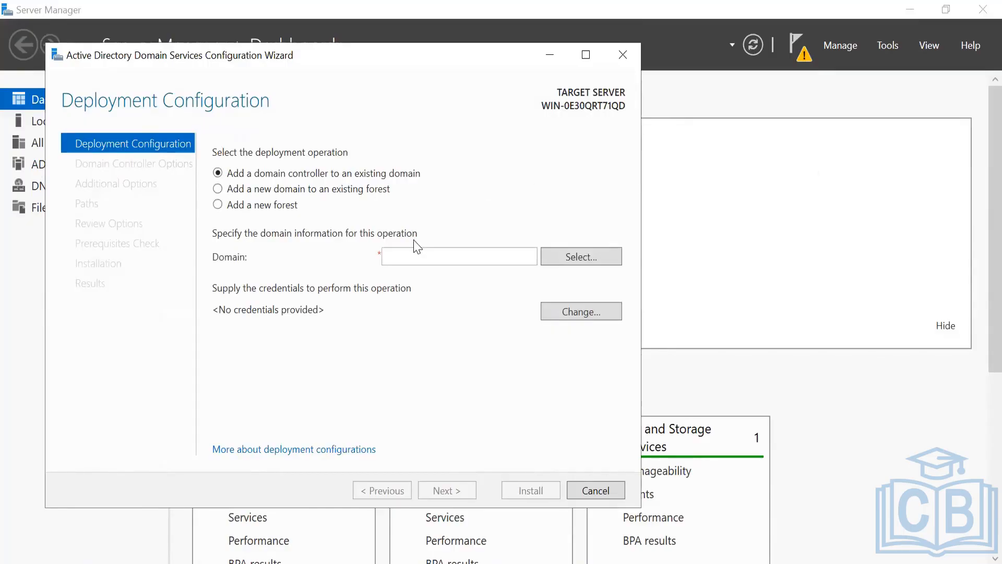
# - Choose Add a new forest and enter lab108.one as the root domain name
pyautogui.click(274, 204)
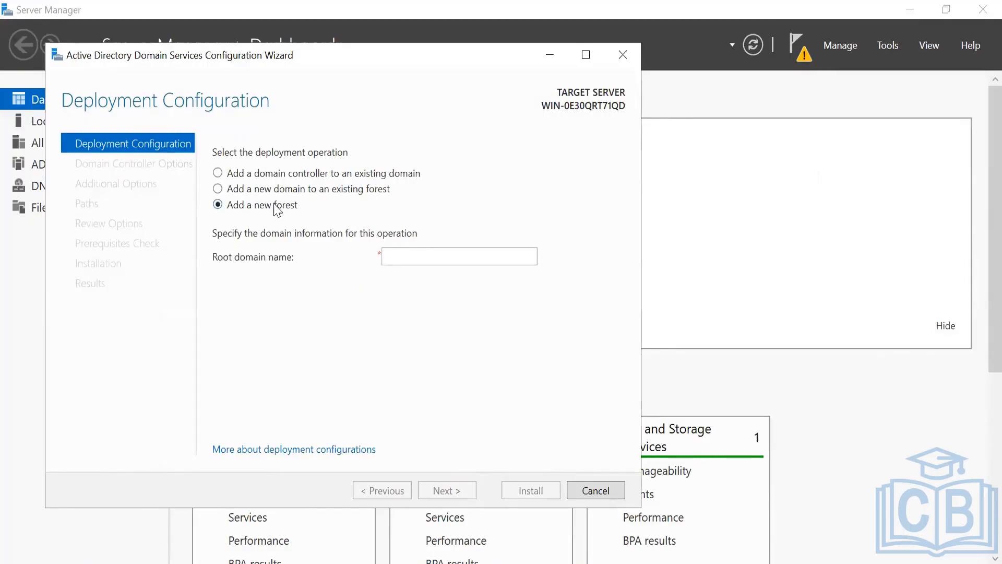
pyautogui.click(434, 251)
pyautogui.write('la')
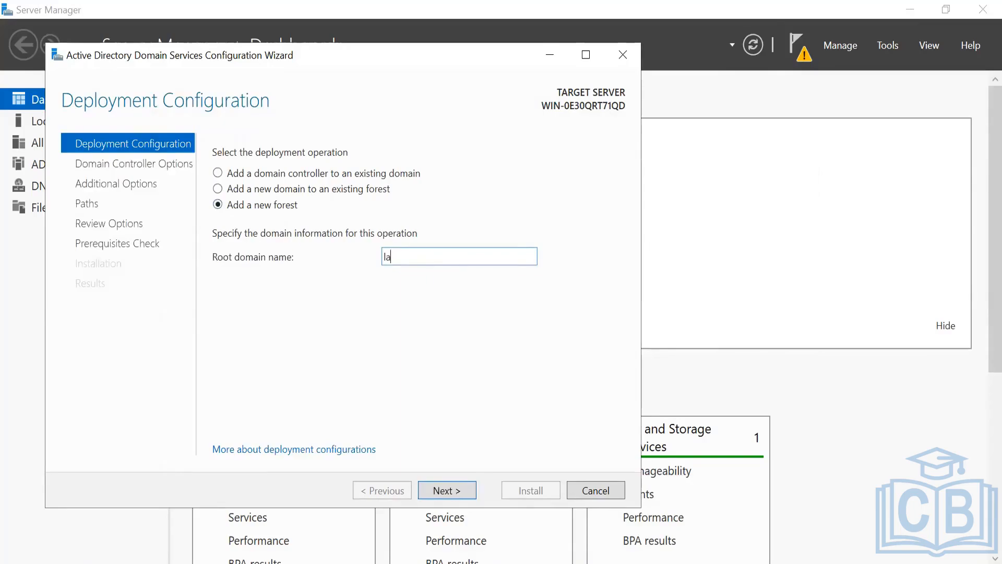
pyautogui.write('b108.one')
pyautogui.moveTo(428, 257); pyautogui.dragTo(379, 268)
pyautogui.click(444, 256)
pyautogui.doubleClick(443, 256)
pyautogui.moveTo(447, 256); pyautogui.dragTo(380, 256)
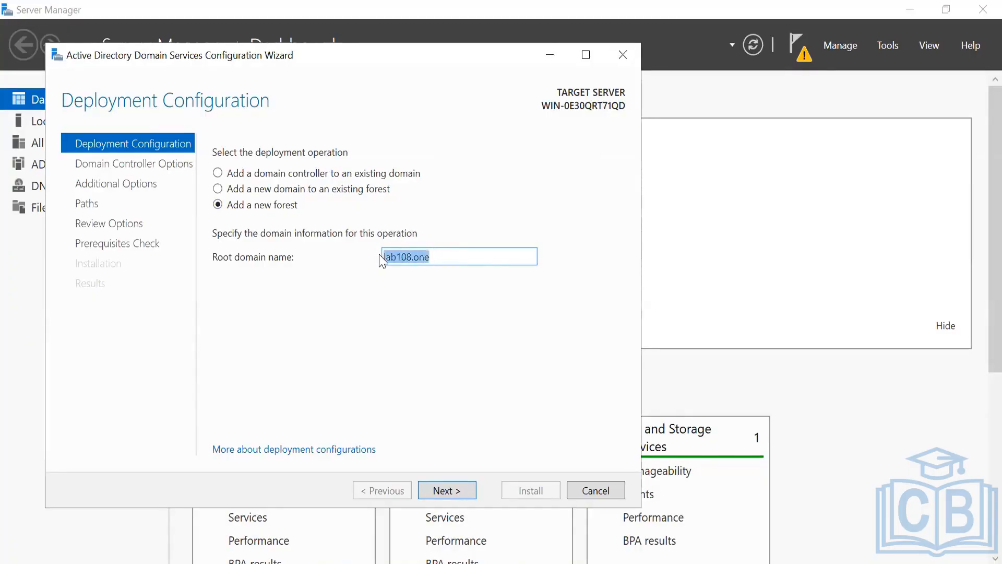
# - Check the lab108.one domain name entry and continue to Domain Controller Options
pyautogui.doubleClick(456, 262)
pyautogui.doubleClick(456, 262)
pyautogui.click(456, 261)
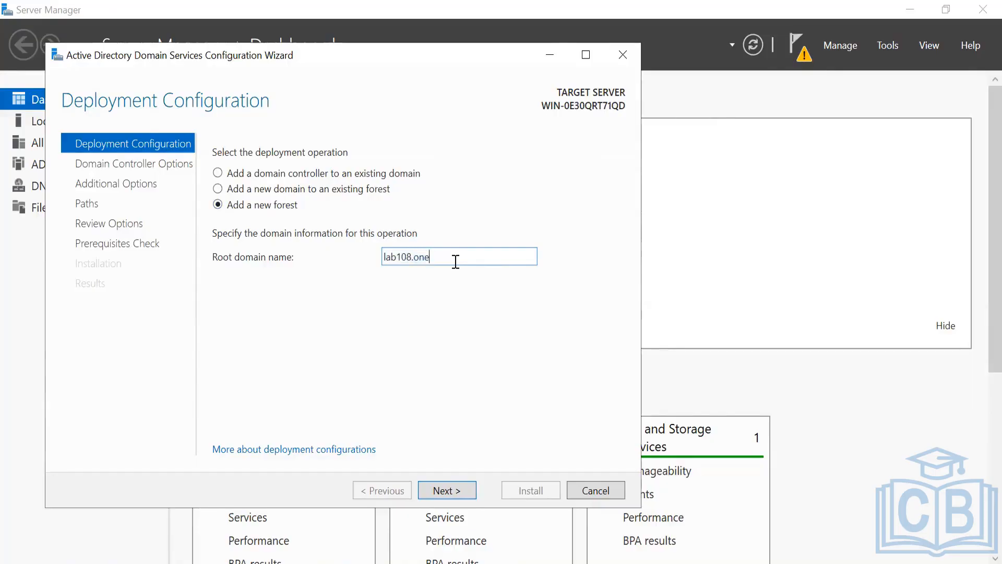
pyautogui.doubleClick(494, 261)
pyautogui.click(494, 261)
pyautogui.doubleClick(495, 262)
pyautogui.click(495, 262)
pyautogui.moveTo(485, 261); pyautogui.dragTo(368, 263)
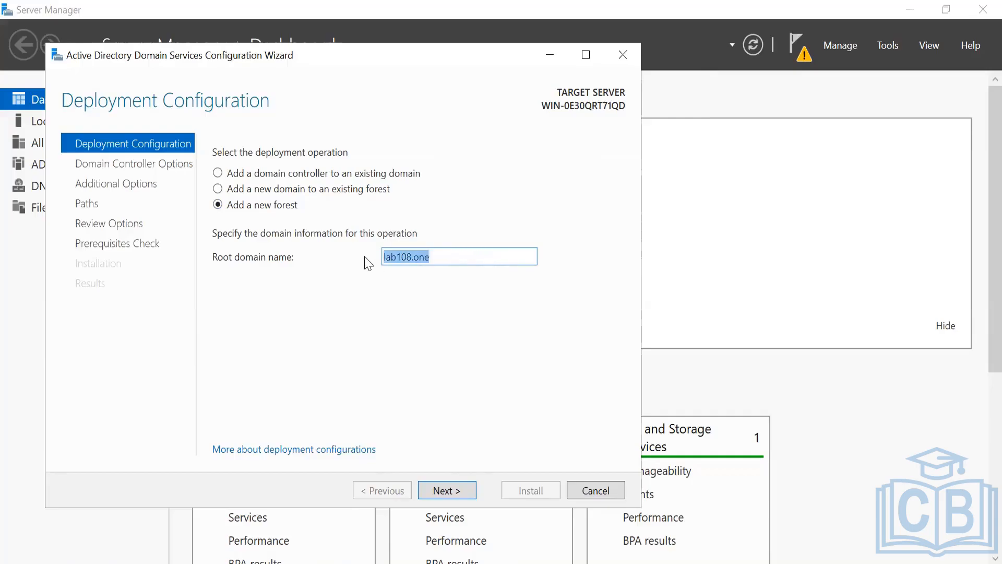
pyautogui.doubleClick(423, 257)
pyautogui.click(450, 256)
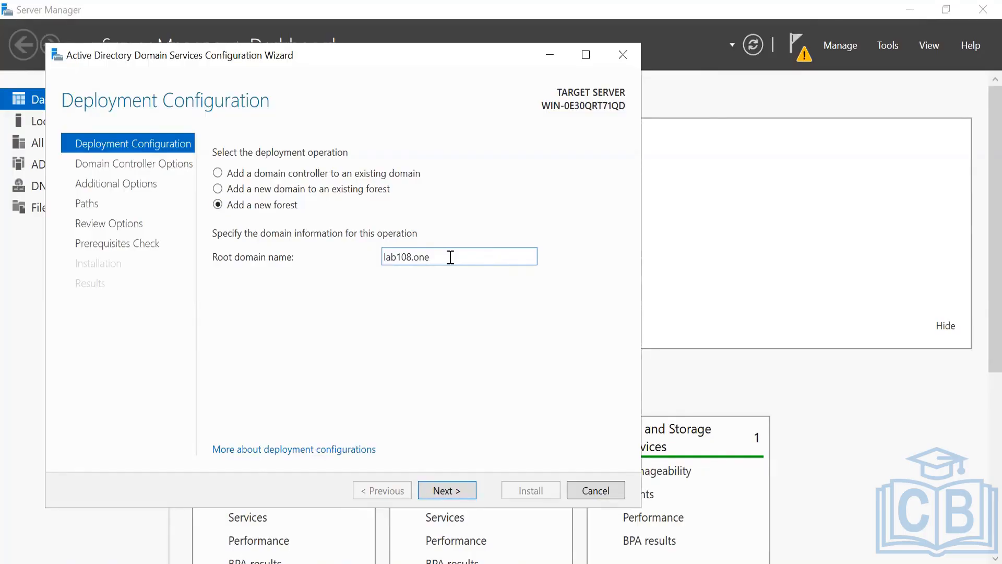
pyautogui.doubleClick(450, 256)
pyautogui.click(456, 257)
pyautogui.click(448, 493)
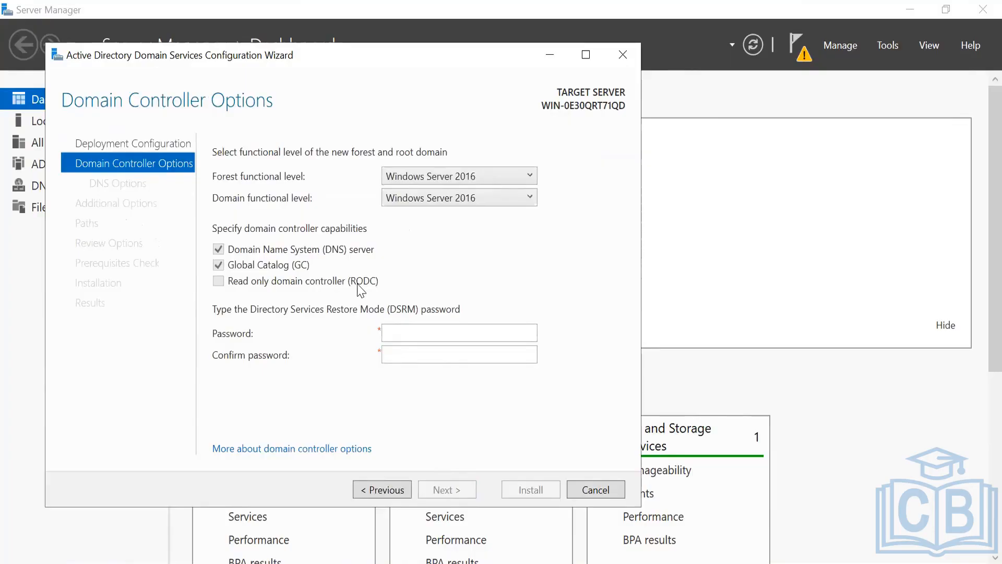
# - Enter and confirm the Directory Services Restore Mode password, then continue to DNS Options
pyautogui.click(421, 335)
pyautogui.click(462, 331)
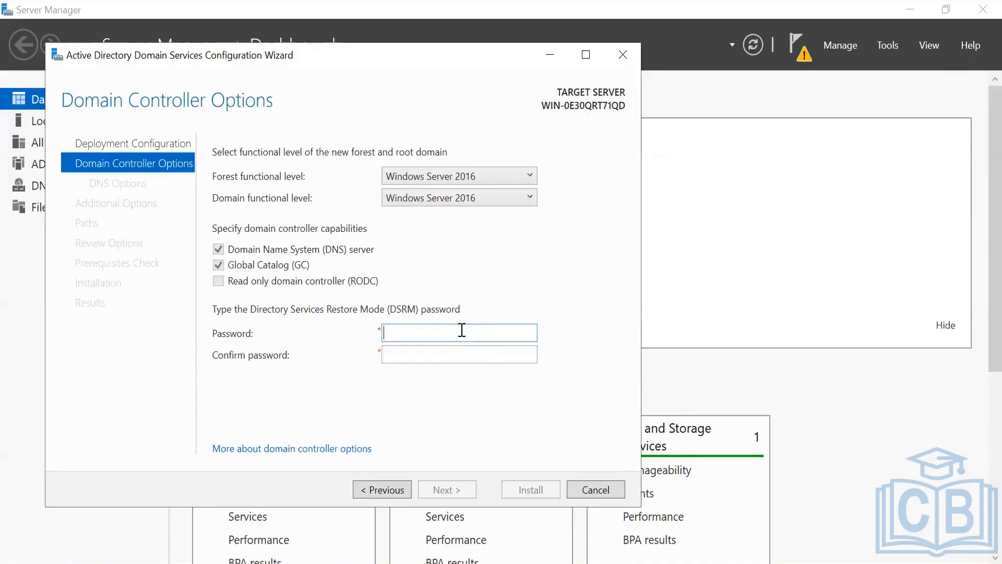
pyautogui.write('••••••••••')
pyautogui.press('Tab')
pyautogui.write('•••••••')
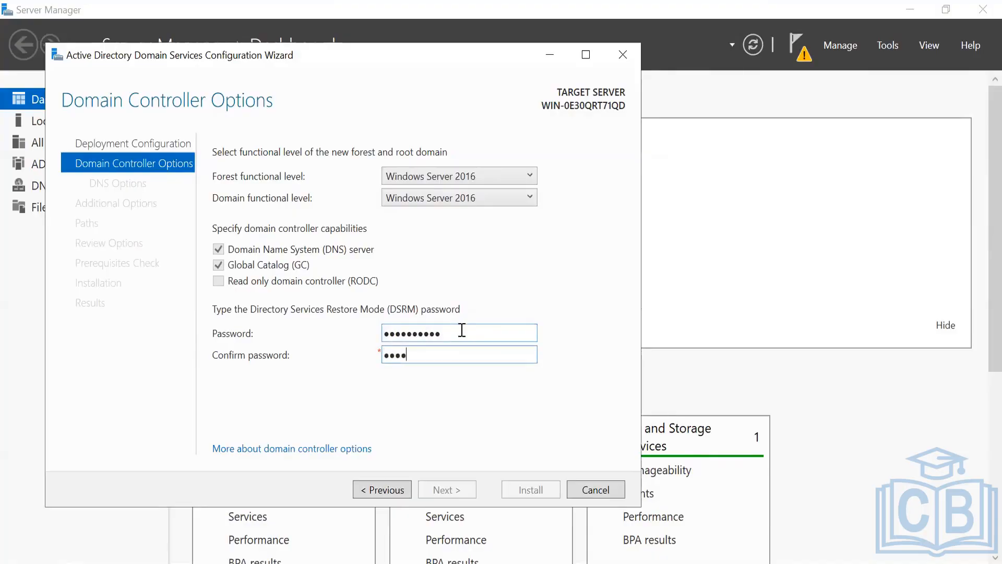
pyautogui.write('•••')
pyautogui.press('Return')
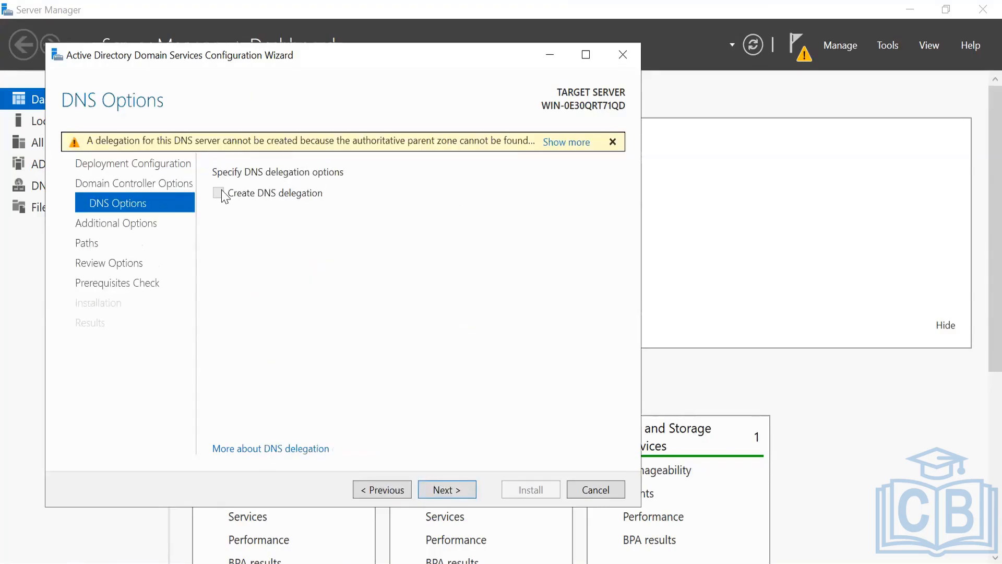
# - Accept the default DNS options, NetBIOS name LAB108 and default NTDS/SYSVOL paths
pyautogui.click(439, 491)
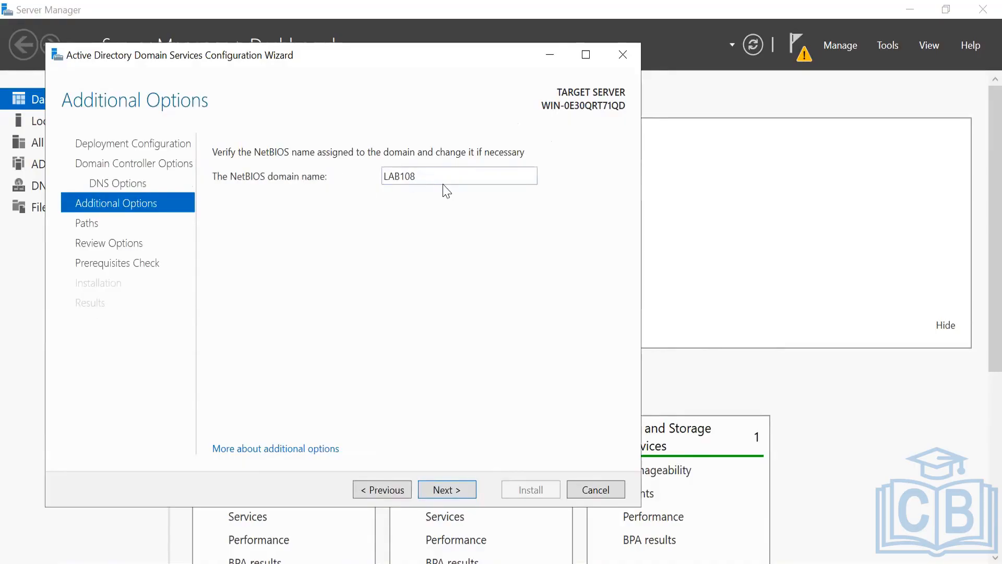
pyautogui.click(457, 489)
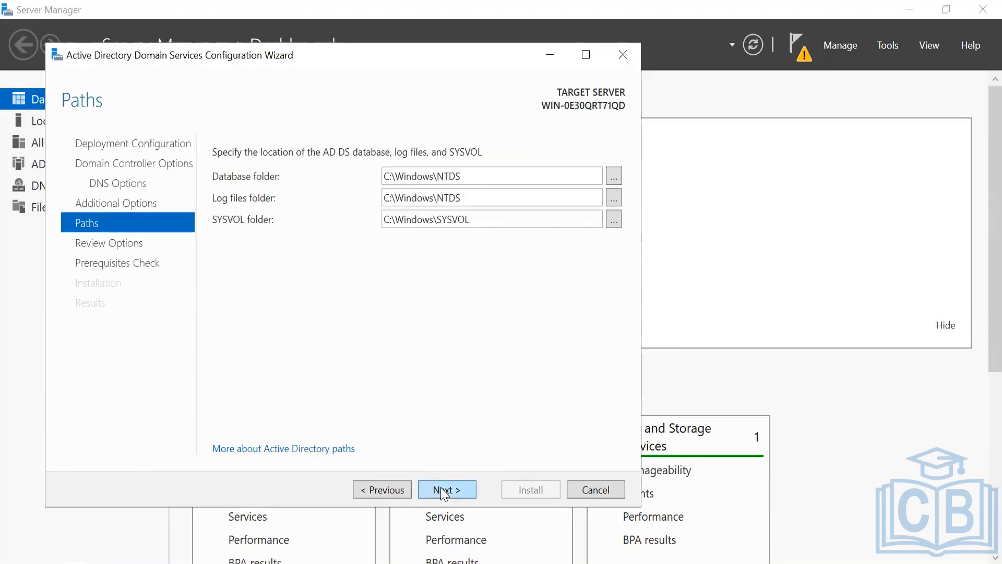
pyautogui.click(442, 491)
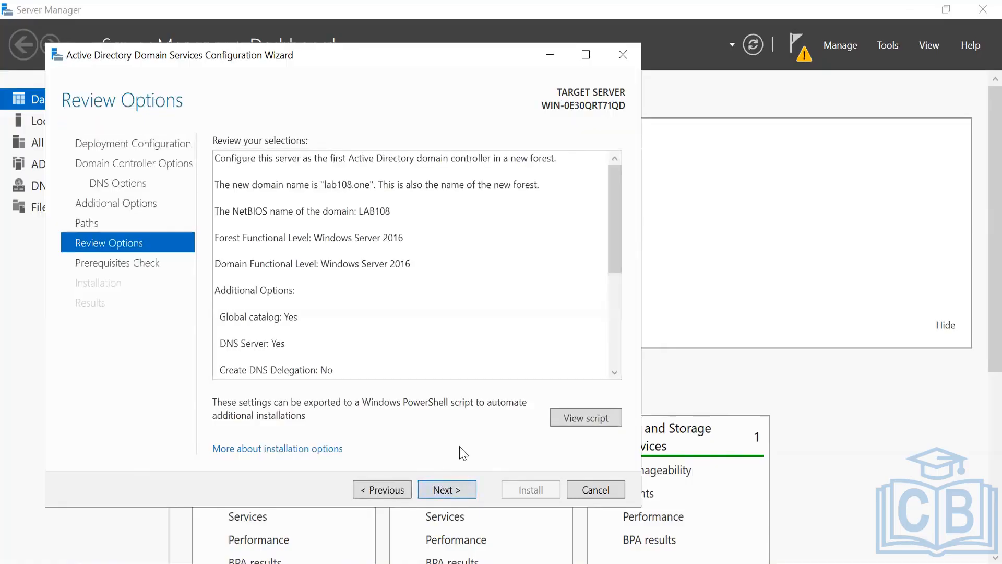
# - Accept the Review Options page to run the prerequisites check
pyautogui.click(457, 486)
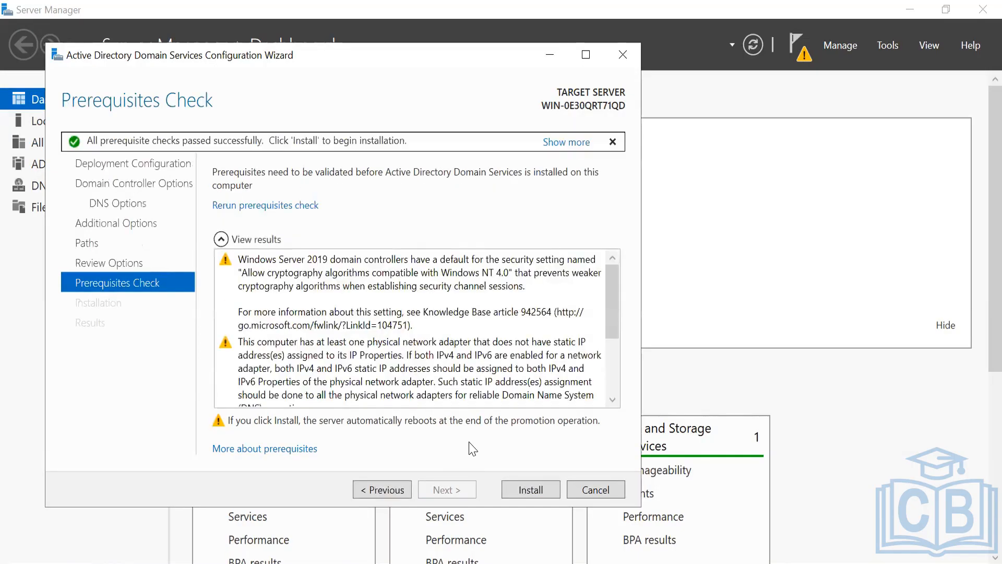
# - Start installing Active Directory Domain Services to make the server a domain controller
pyautogui.click(531, 489)
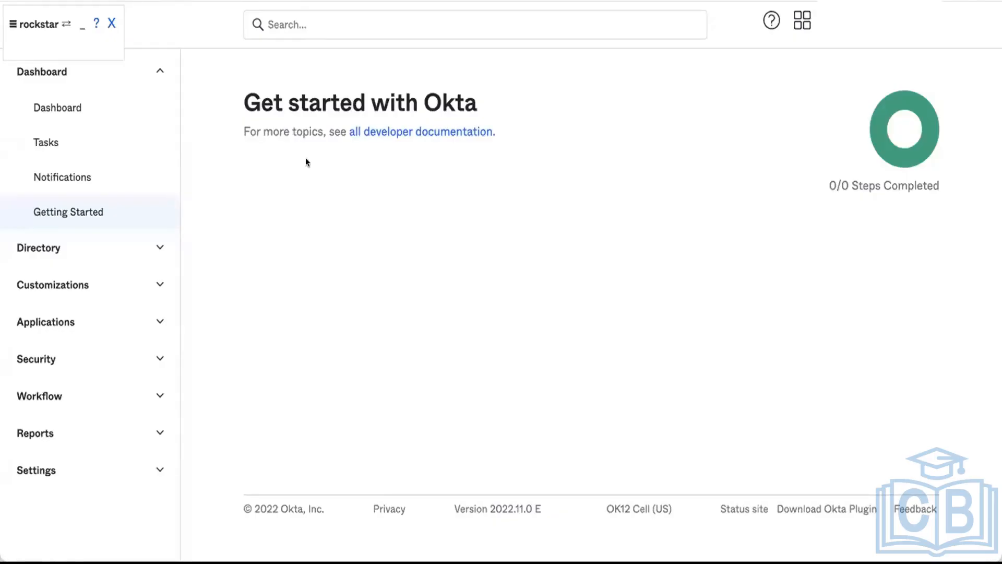
# - Go to Directory > Directory Integrations and choose Add Active Directory
pyautogui.click(159, 71)
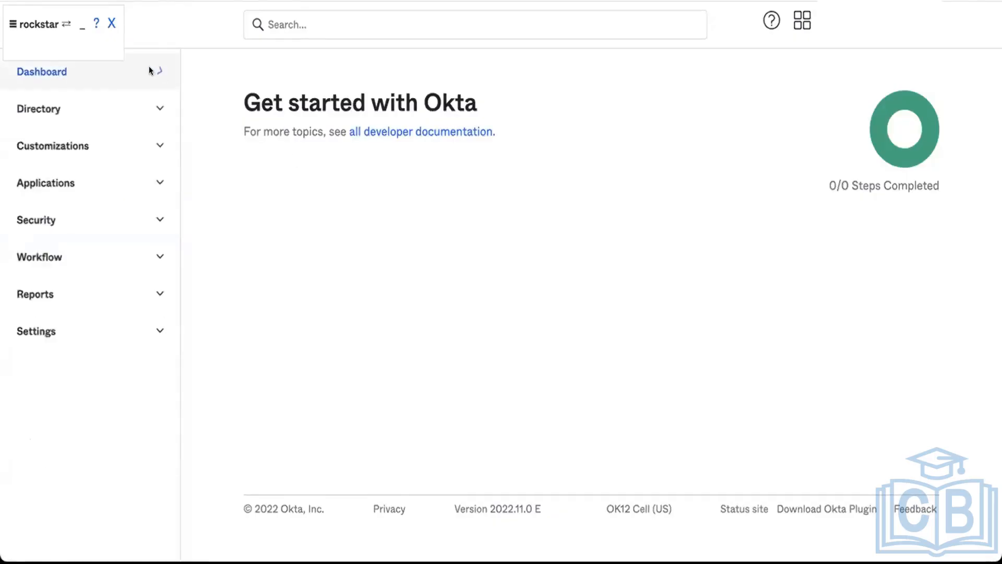
pyautogui.click(139, 99)
pyautogui.click(108, 275)
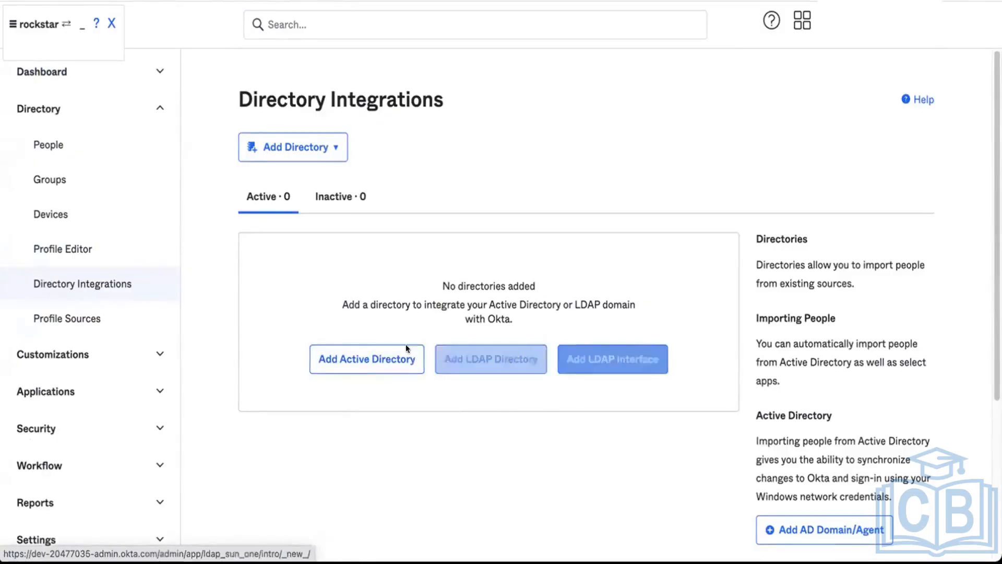
pyautogui.click(383, 356)
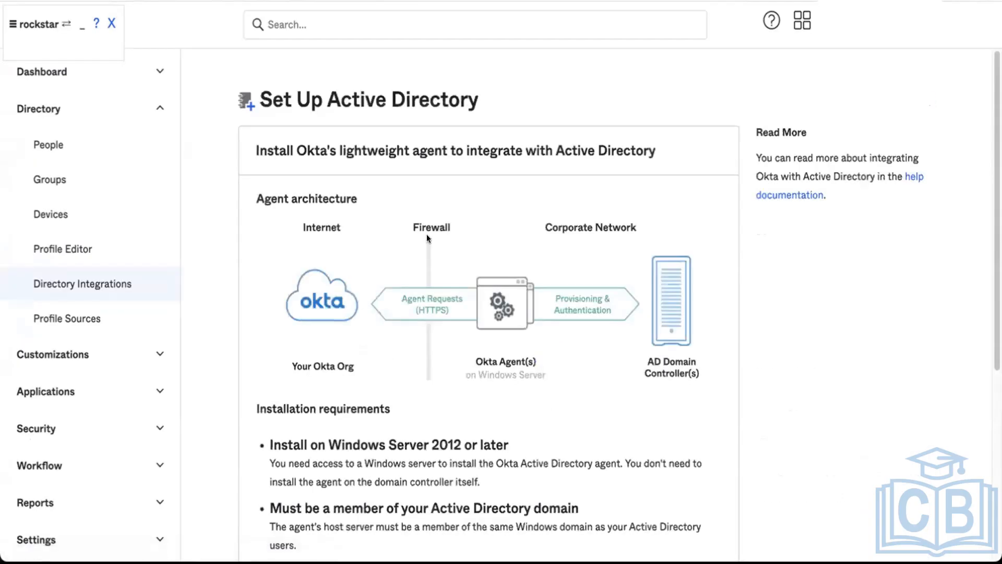
pyautogui.scroll(-5, 427, 238)
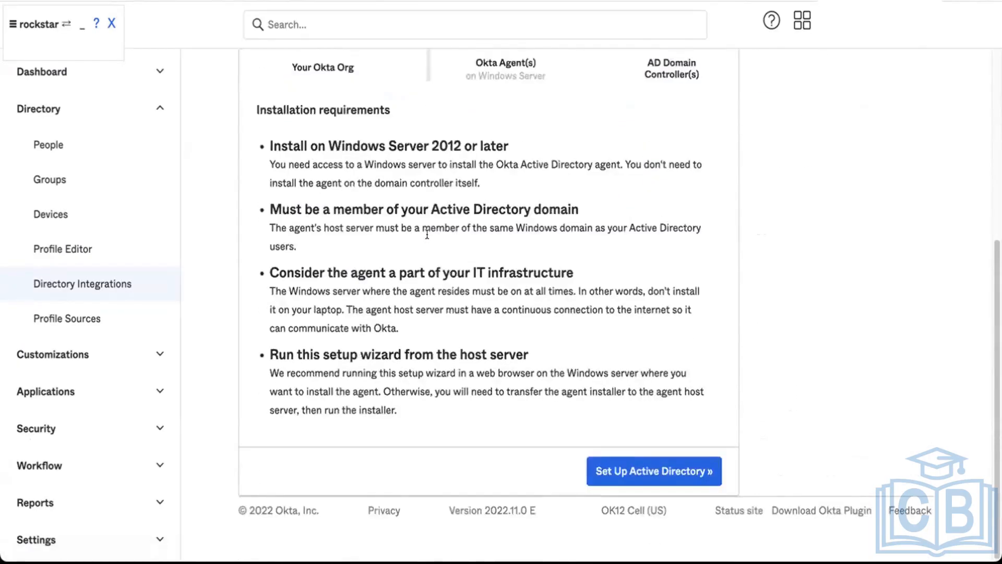
pyautogui.scroll(4, 427, 235)
pyautogui.scroll(-3, 427, 235)
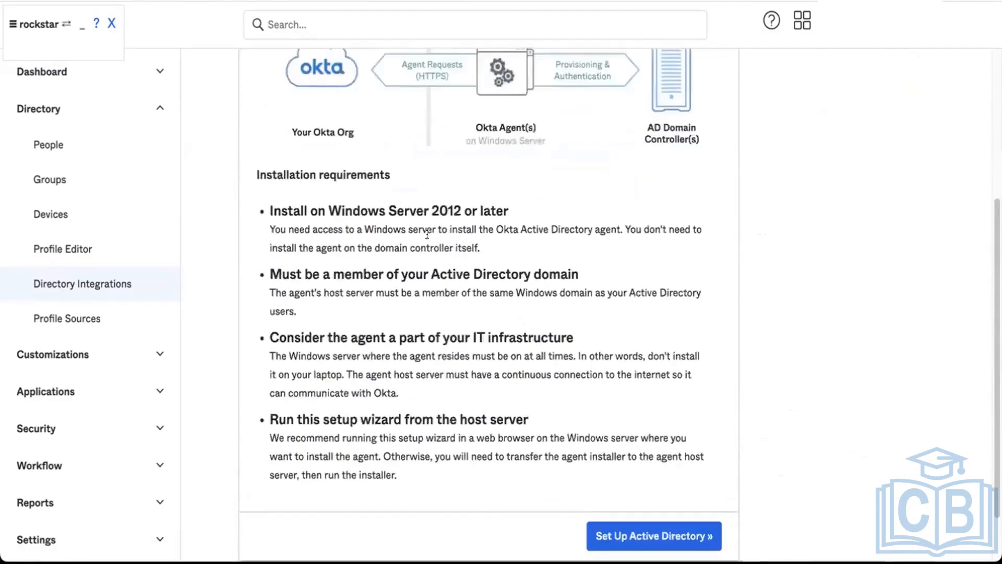
pyautogui.scroll(3, 426, 235)
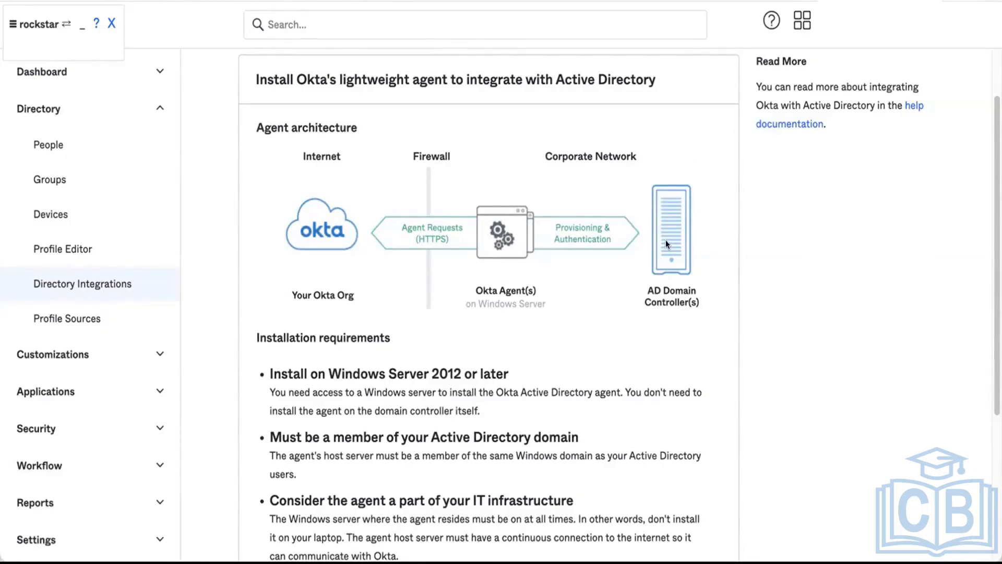
pyautogui.scroll(1, 665, 244)
pyautogui.scroll(-1, 665, 245)
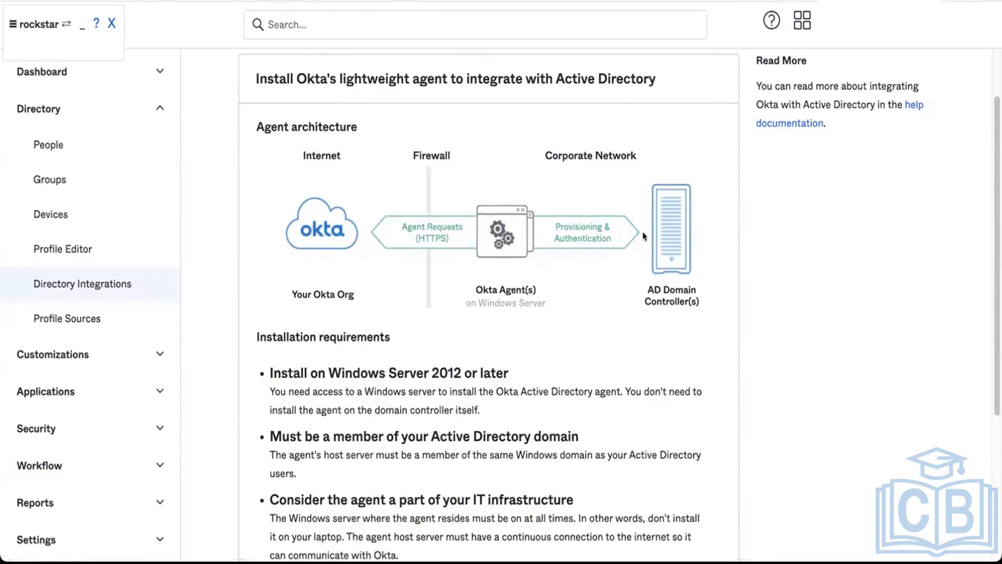
pyautogui.scroll(-5, 647, 236)
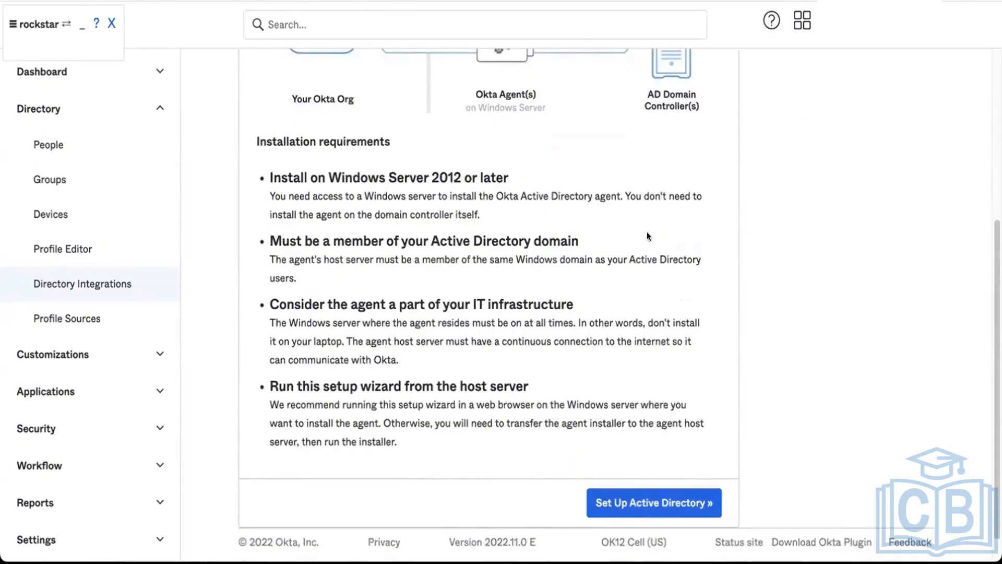
pyautogui.scroll(5, 647, 235)
pyautogui.scroll(-5, 647, 236)
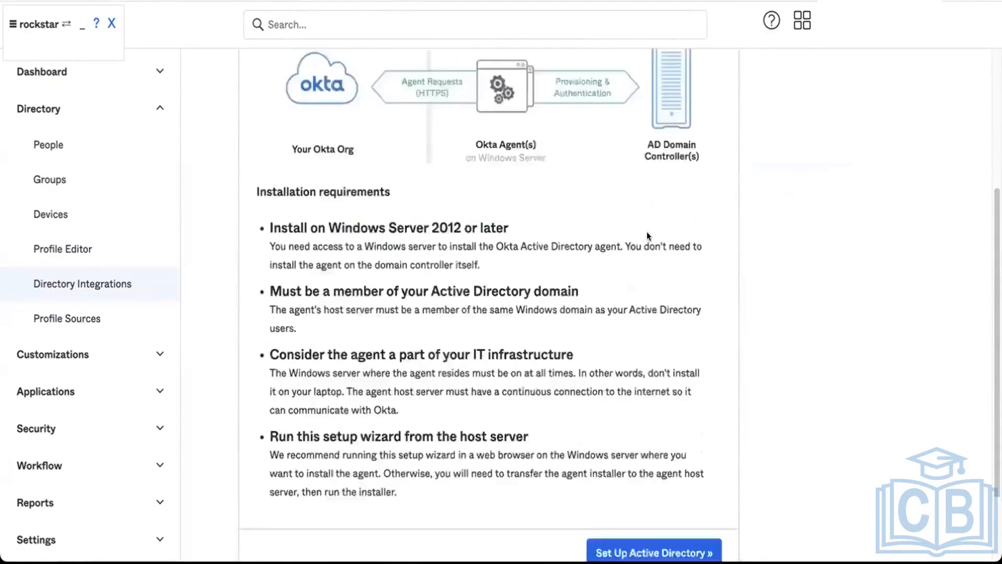
pyautogui.click(637, 500)
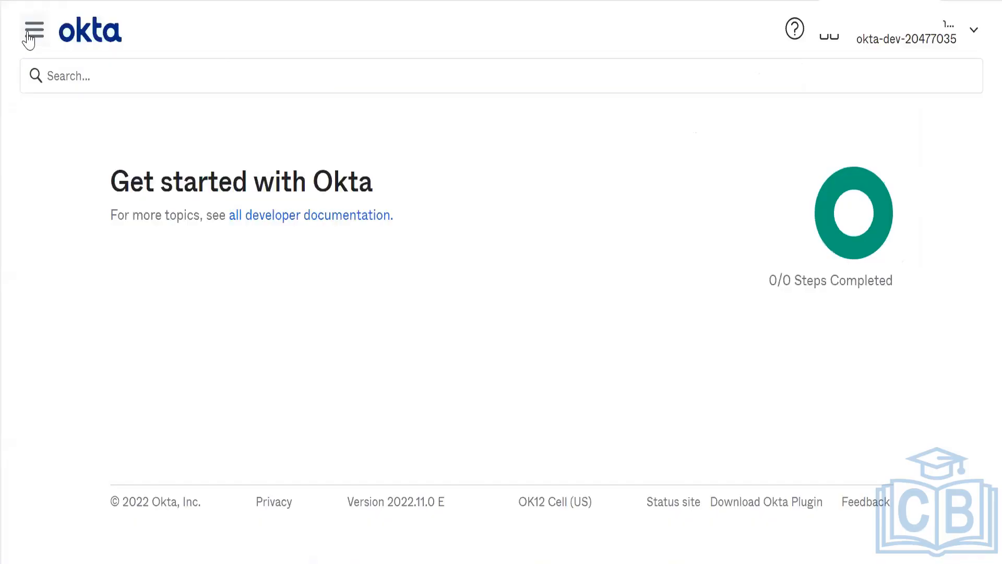
pyautogui.click(33, 32)
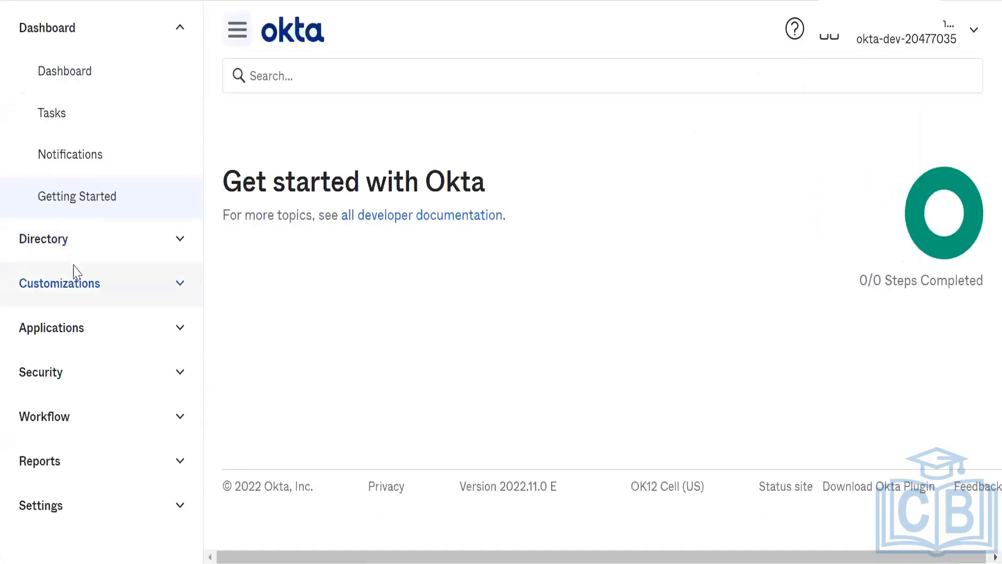
pyautogui.click(77, 255)
pyautogui.click(92, 450)
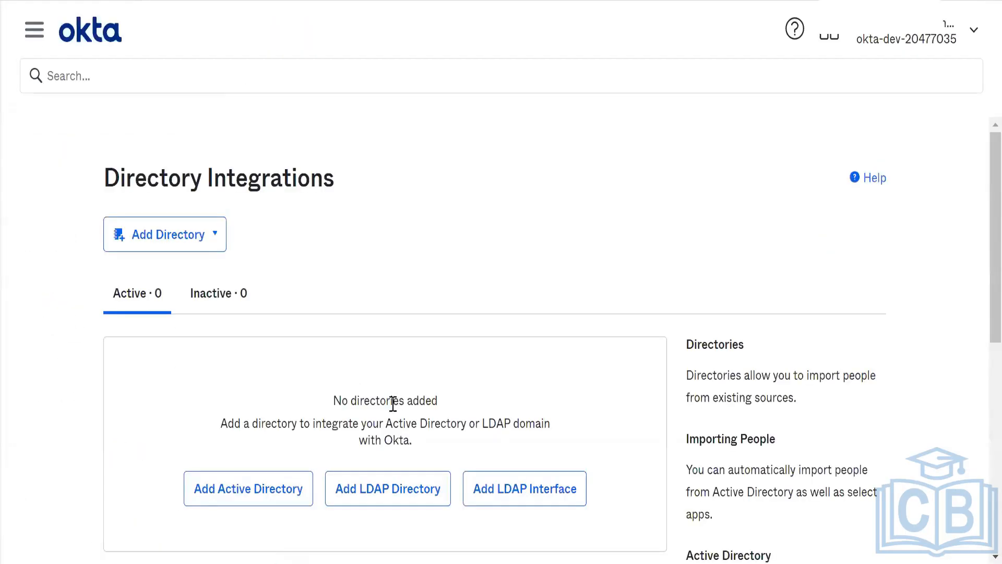
pyautogui.click(284, 485)
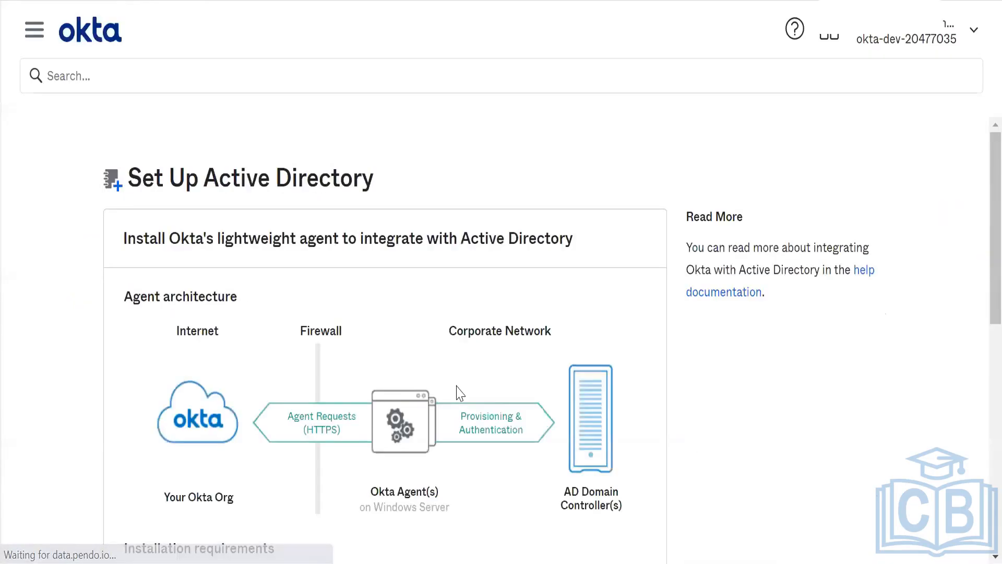
# - Download the OktaADAgentSetup-3.12.0 installer and bring up its download options menu
pyautogui.scroll(-7, 456, 389)
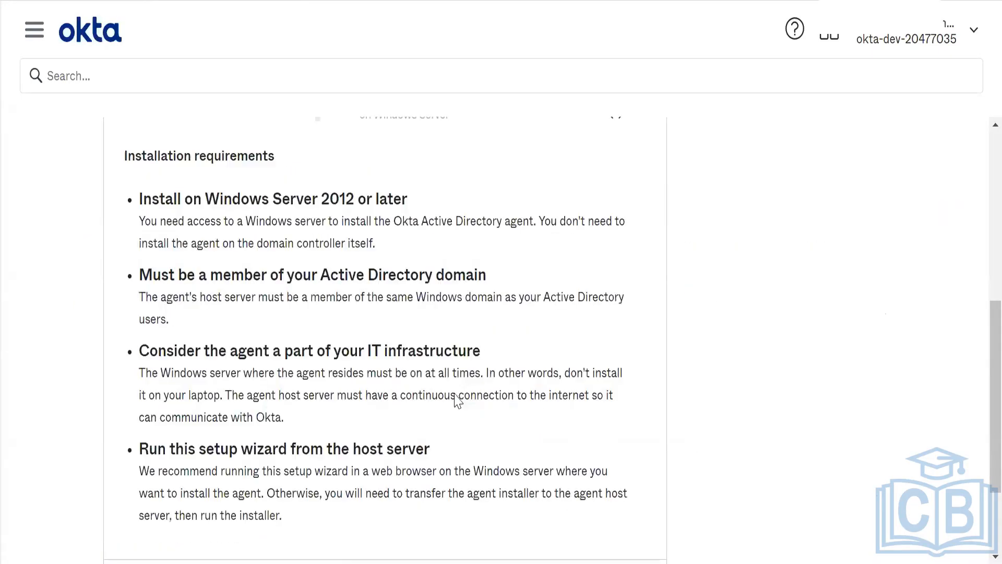
pyautogui.scroll(-3, 518, 402)
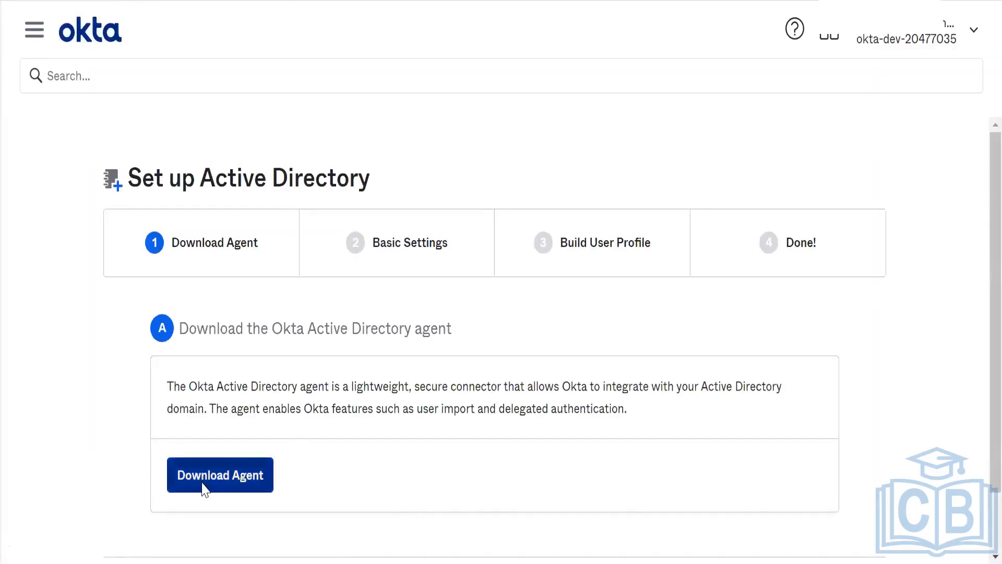
pyautogui.click(204, 486)
pyautogui.scroll(-1, 532, 372)
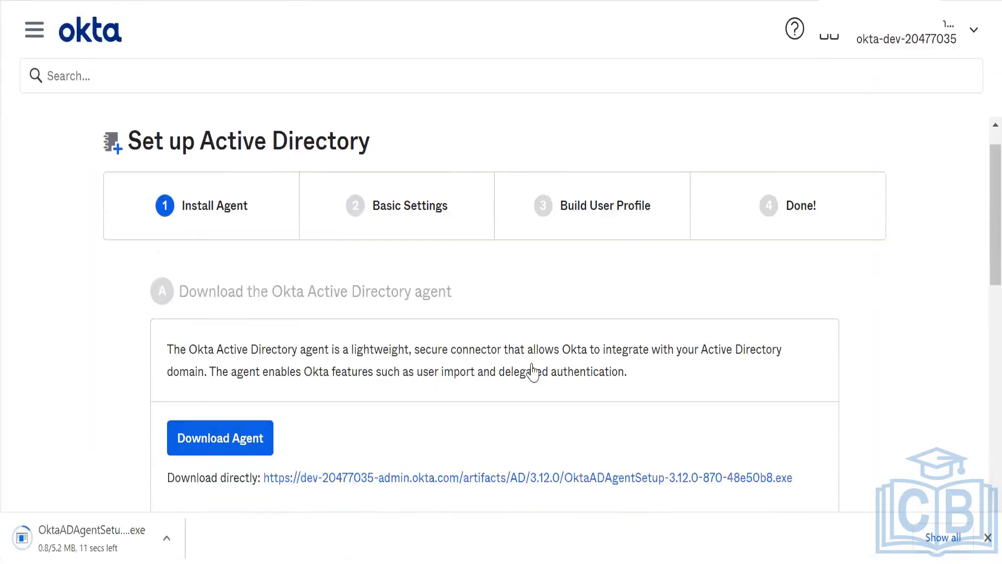
pyautogui.scroll(-5, 532, 372)
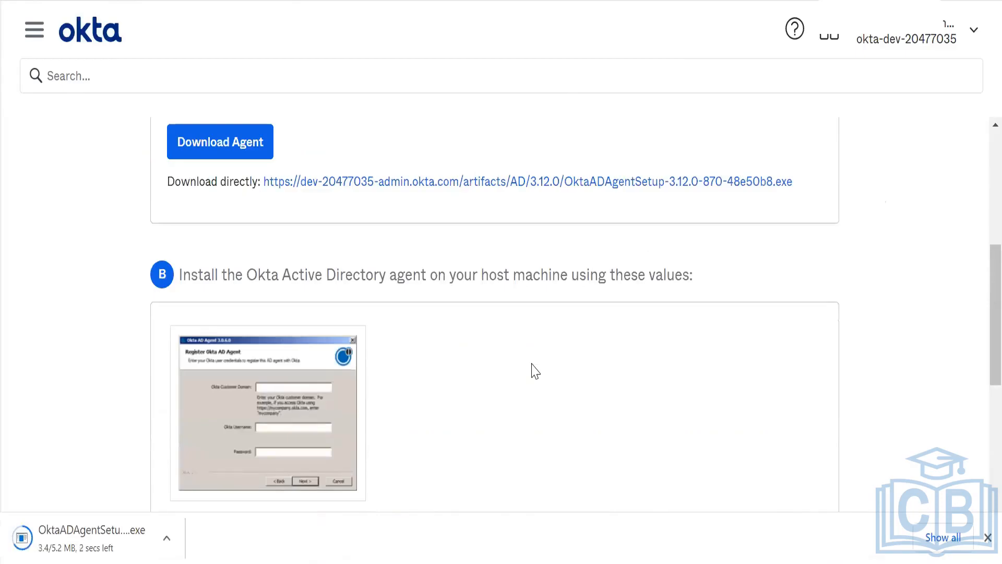
pyautogui.scroll(-1, 535, 371)
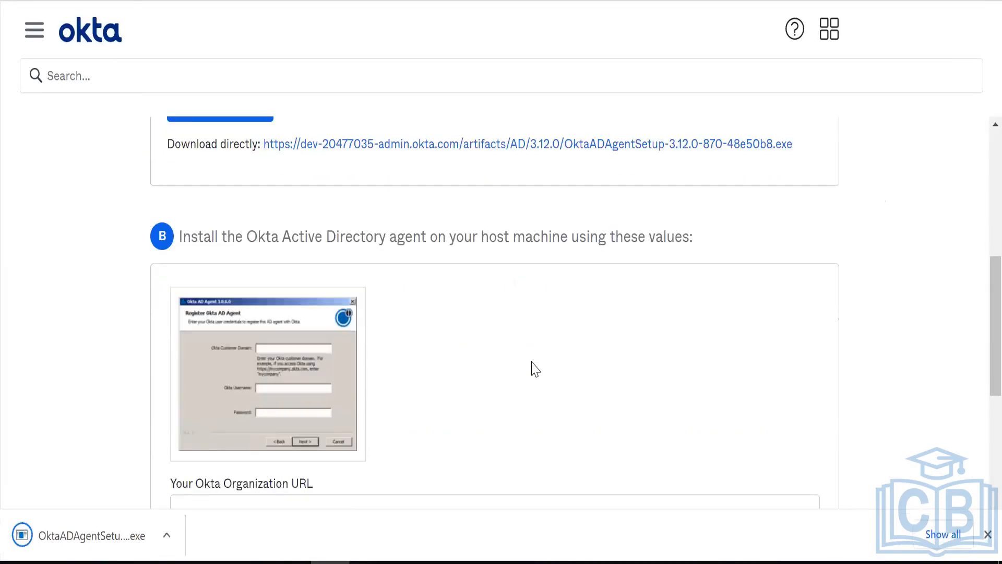
pyautogui.scroll(-1, 535, 369)
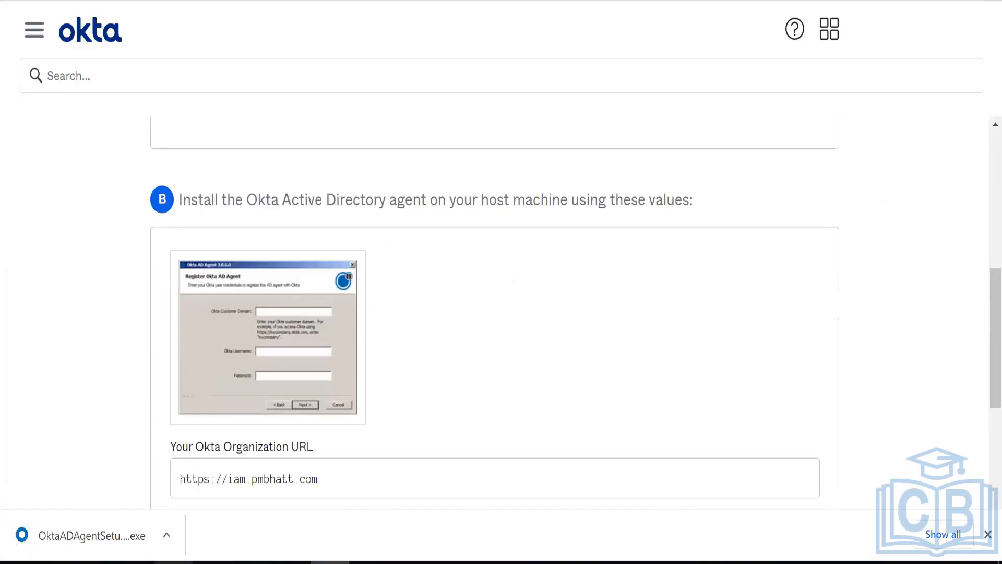
pyautogui.click(168, 537)
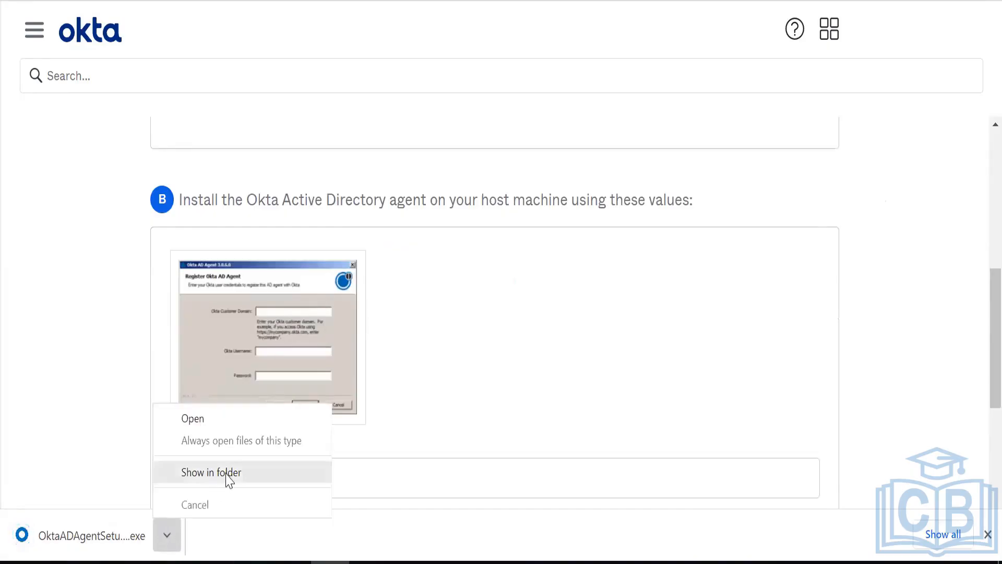
# - Locate OktaADAgentSetup in the Downloads folder and run it as administrator
pyautogui.click(211, 473)
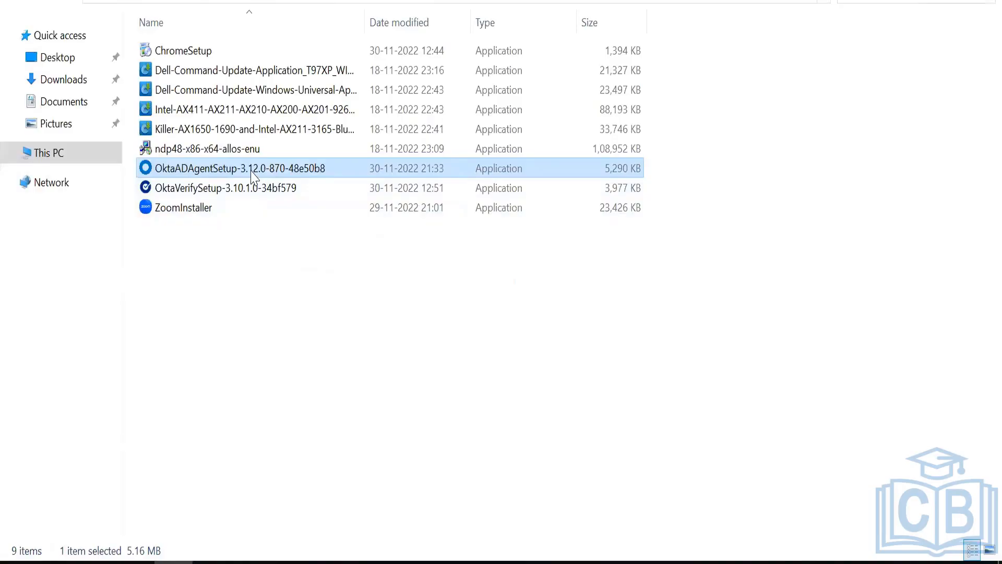
pyautogui.rightClick(251, 171)
pyautogui.click(289, 205)
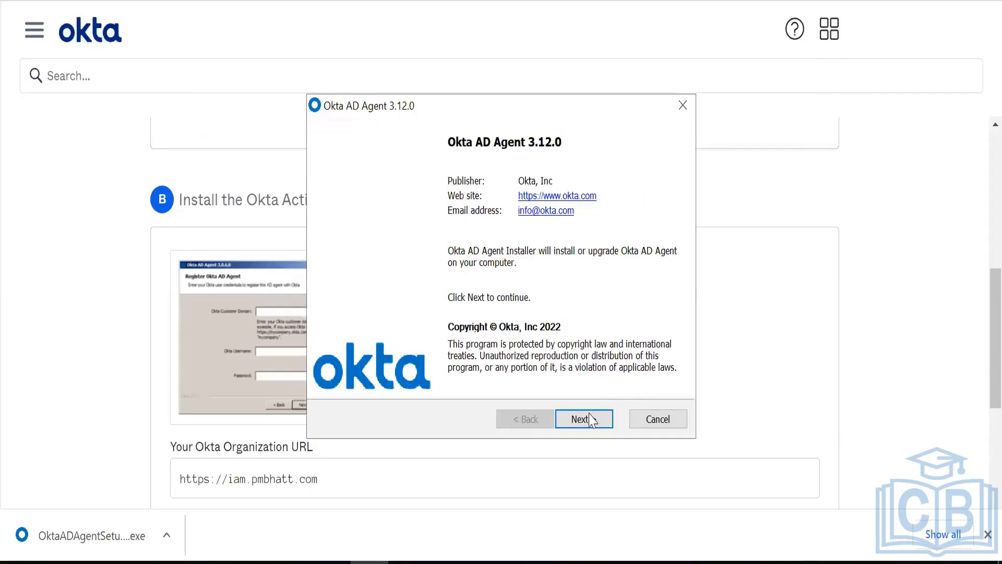
# - Install the agent to the default folder and keep lab108.one as the Active Directory domain to manage
pyautogui.click(590, 419)
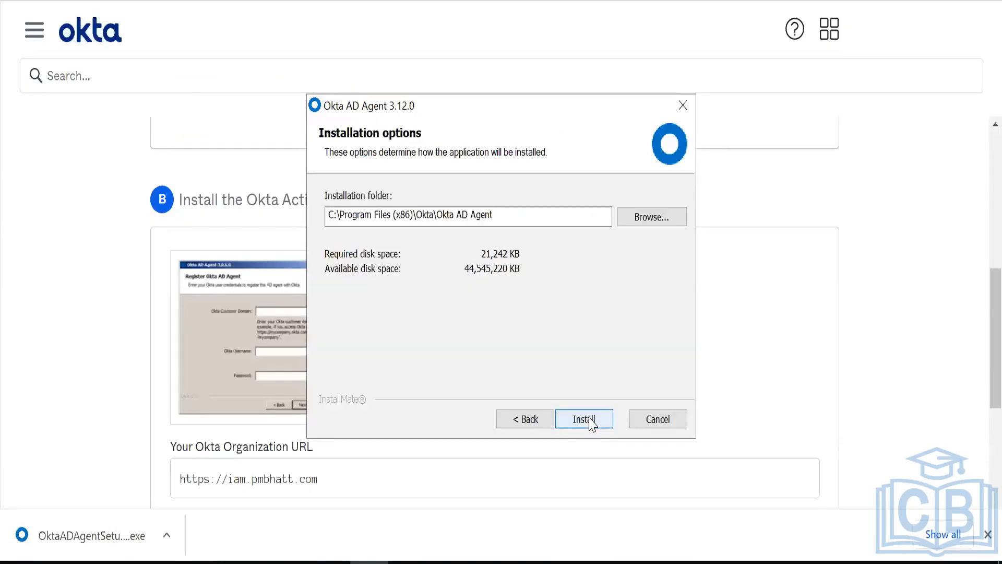
pyautogui.click(589, 419)
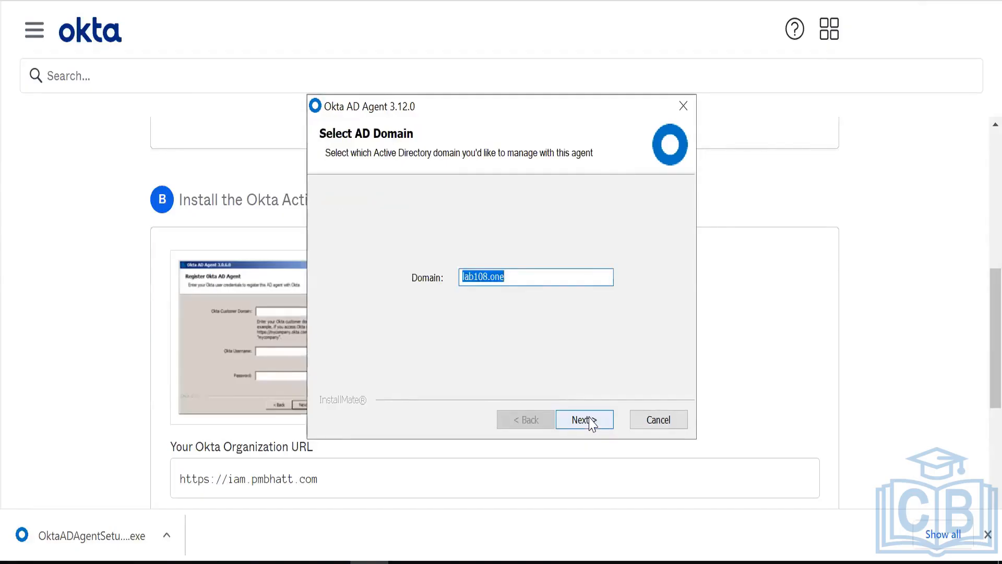
pyautogui.click(181, 427)
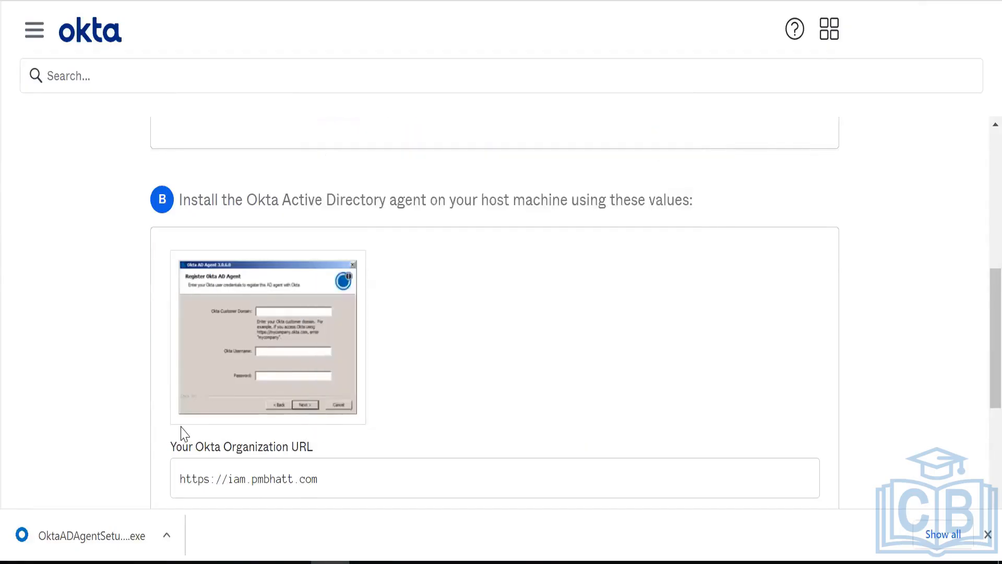
pyautogui.scroll(-5, 183, 433)
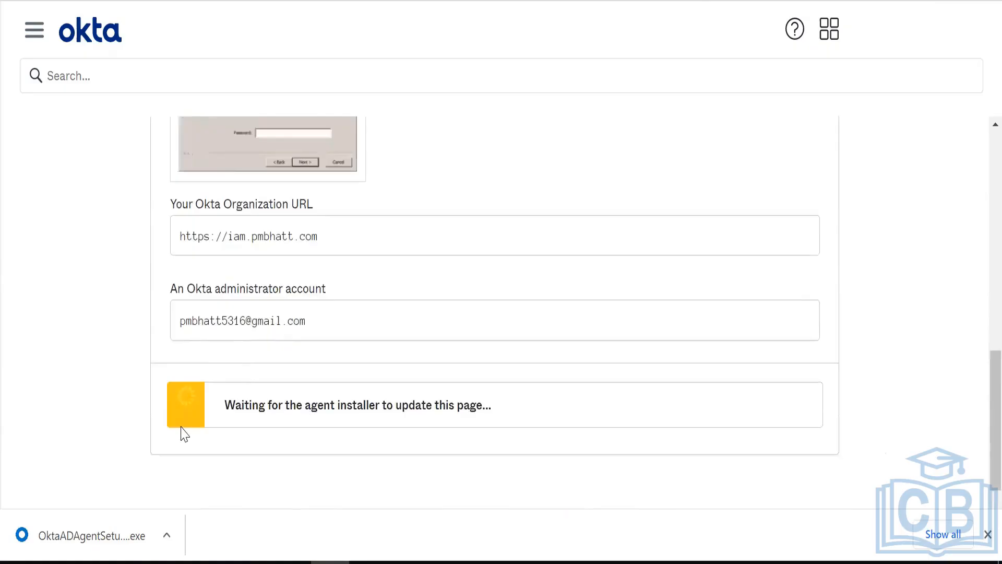
pyautogui.scroll(2, 183, 433)
pyautogui.hotkey('alt', 'Tab')
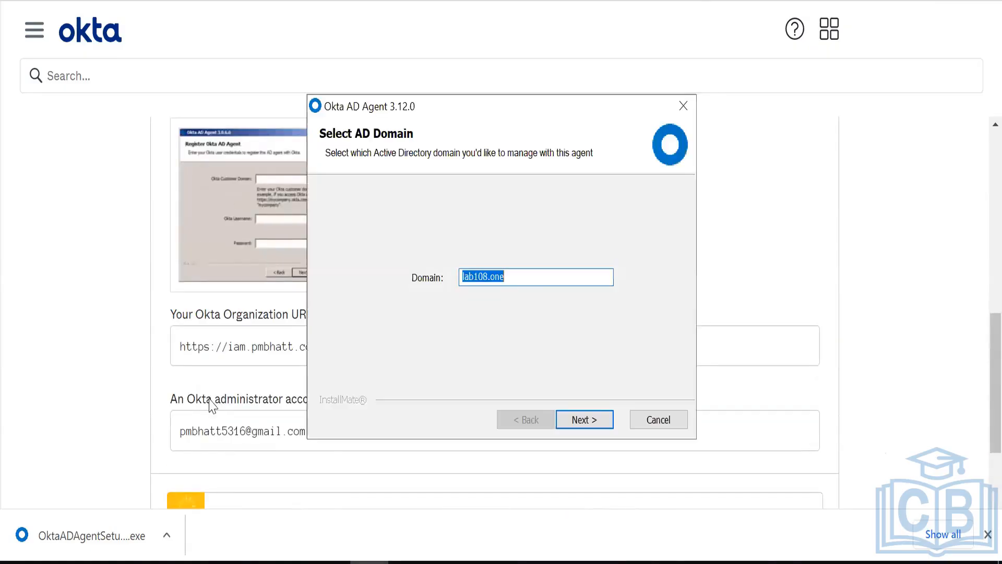
pyautogui.click(550, 275)
pyautogui.click(575, 421)
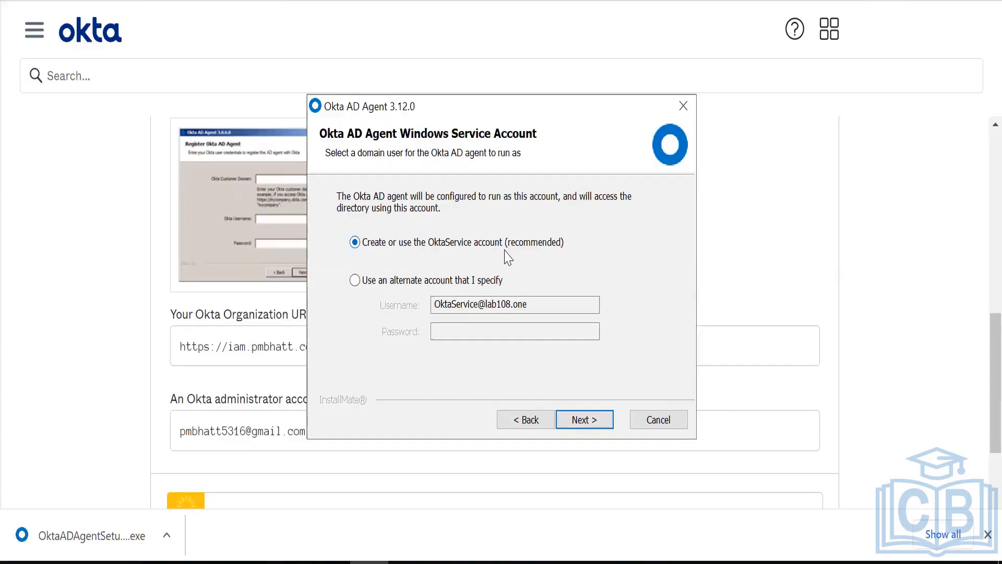
# - Keep the recommended OktaService account and enter and confirm the service user's password
pyautogui.click(371, 284)
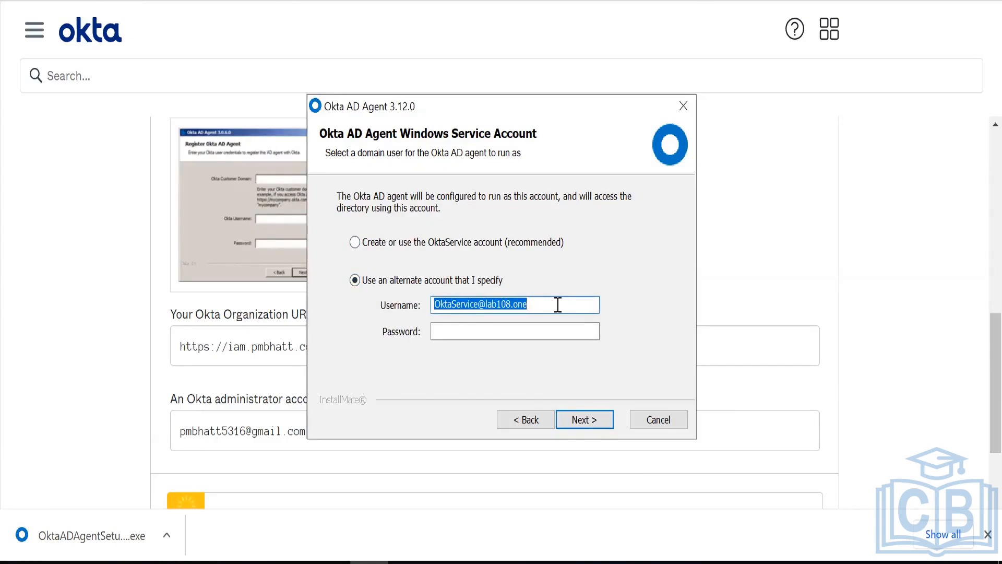
pyautogui.click(550, 332)
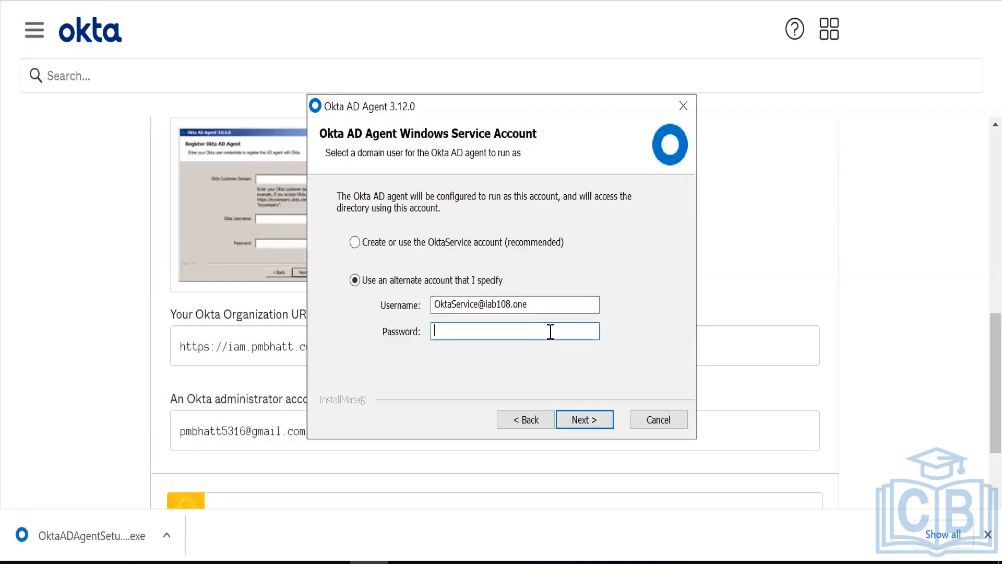
pyautogui.click(521, 243)
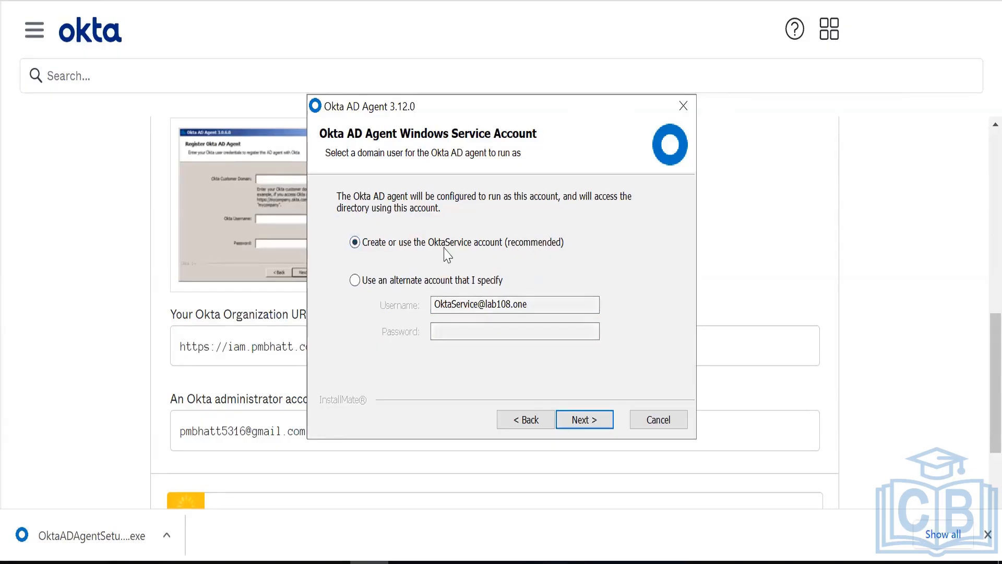
pyautogui.click(604, 429)
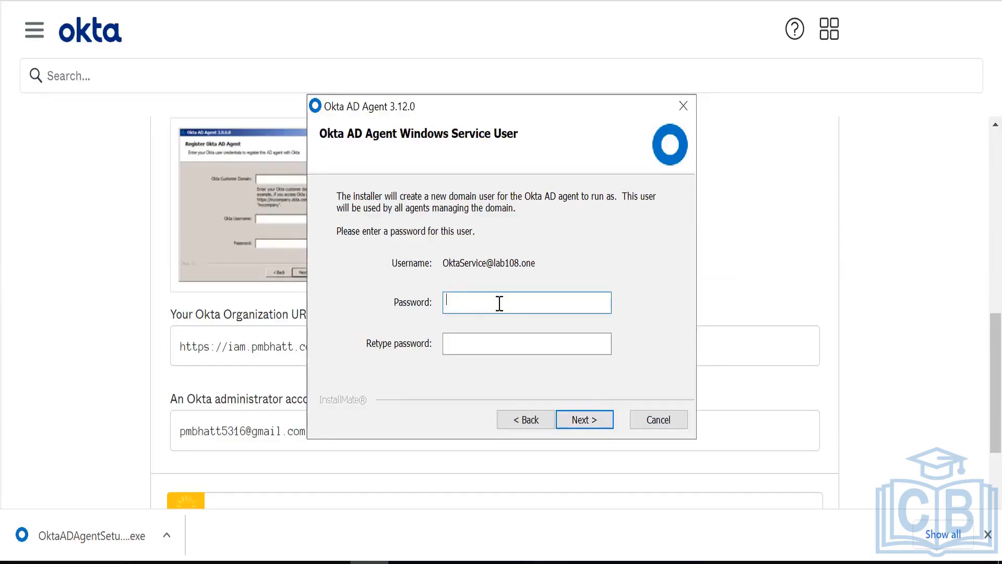
pyautogui.write('••••••••••')
pyautogui.press('Tab')
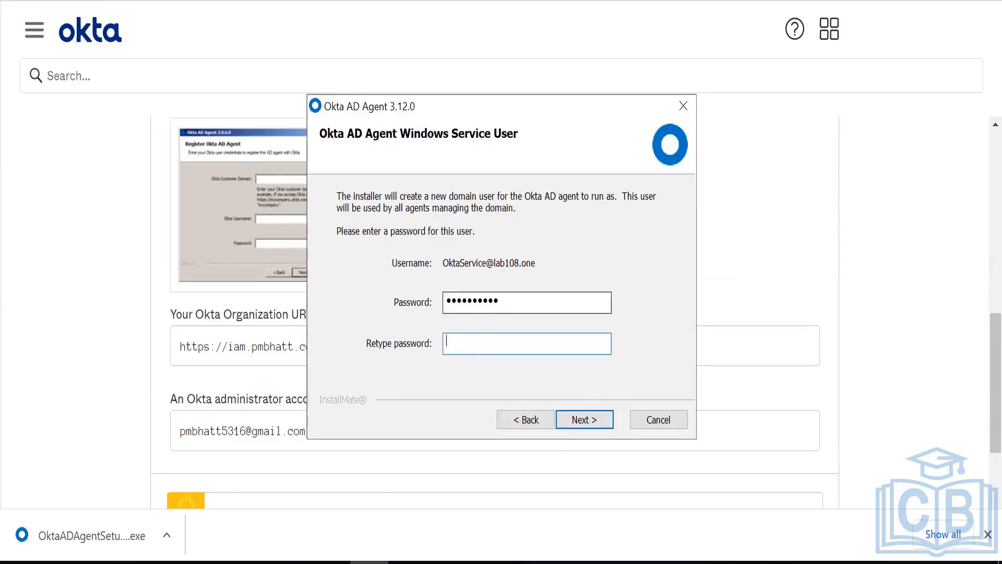
pyautogui.write('••••••••••')
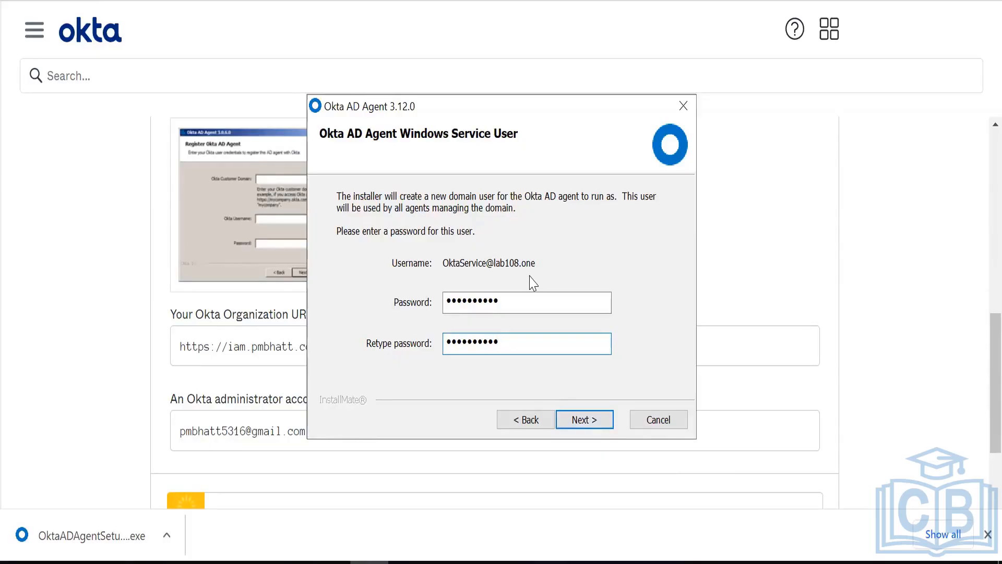
pyautogui.click(593, 426)
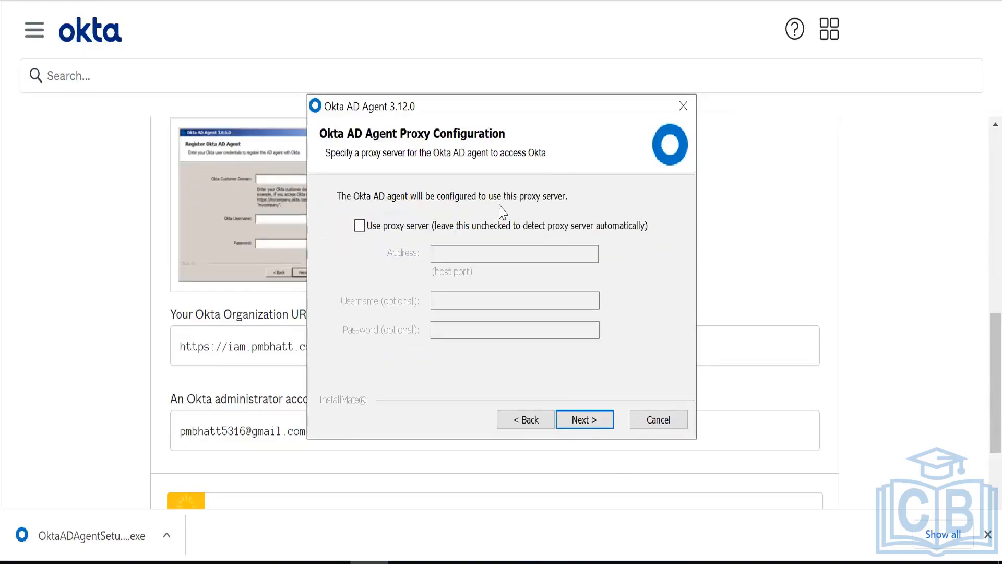
# - Leave proxy settings as detected and submit the org URL from the setup guide, dismissing the invalid-domain error
pyautogui.click(588, 422)
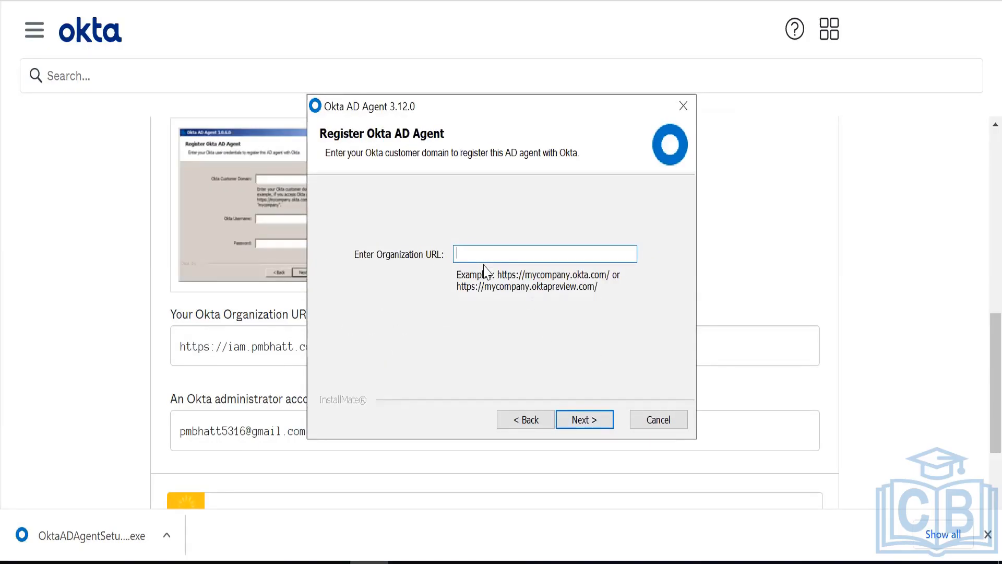
pyautogui.tripleClick(262, 346)
pyautogui.hotkey('ctrl', 'c')
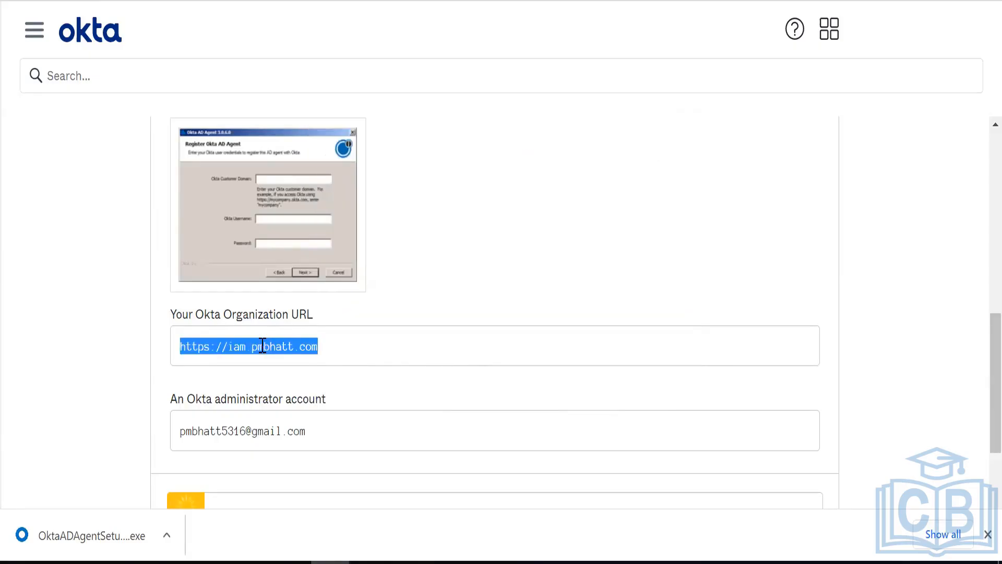
pyautogui.hotkey('alt', 'Tab')
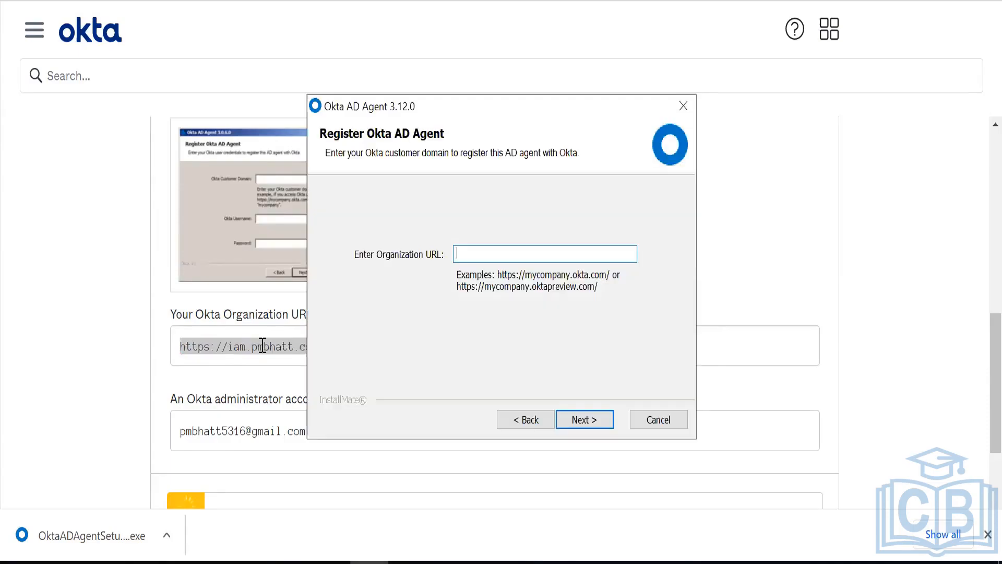
pyautogui.hotkey('ctrl', 'v')
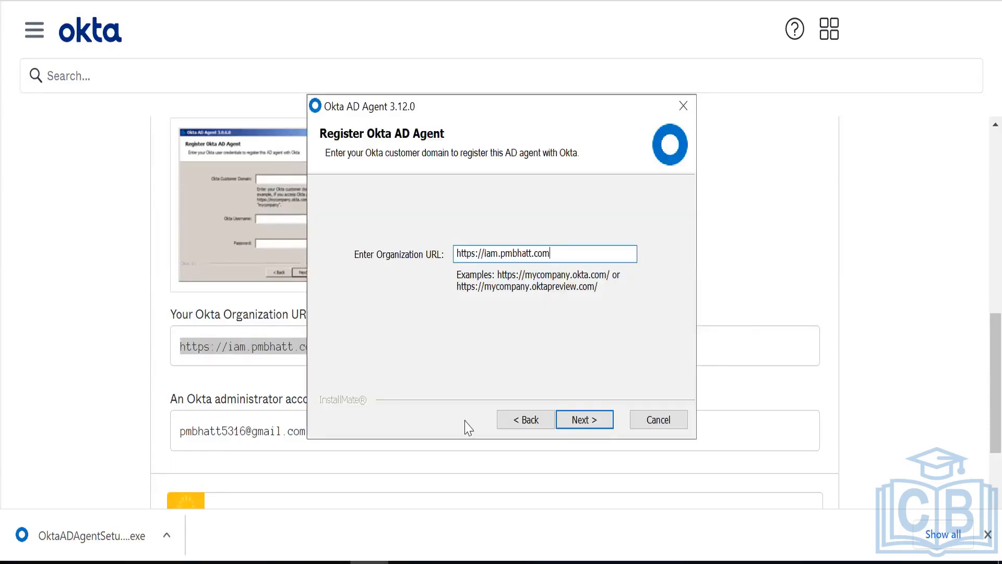
pyautogui.click(589, 421)
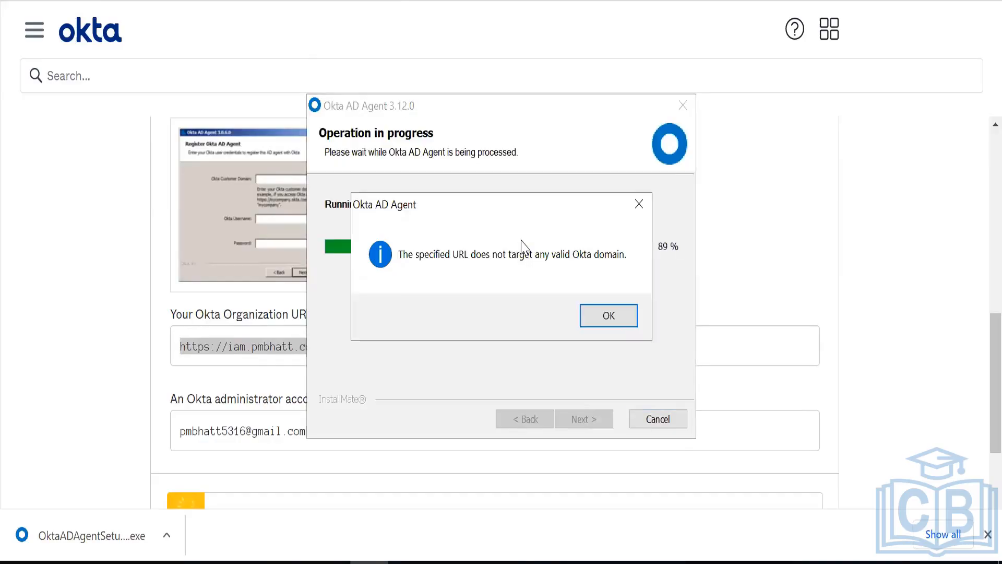
pyautogui.click(608, 315)
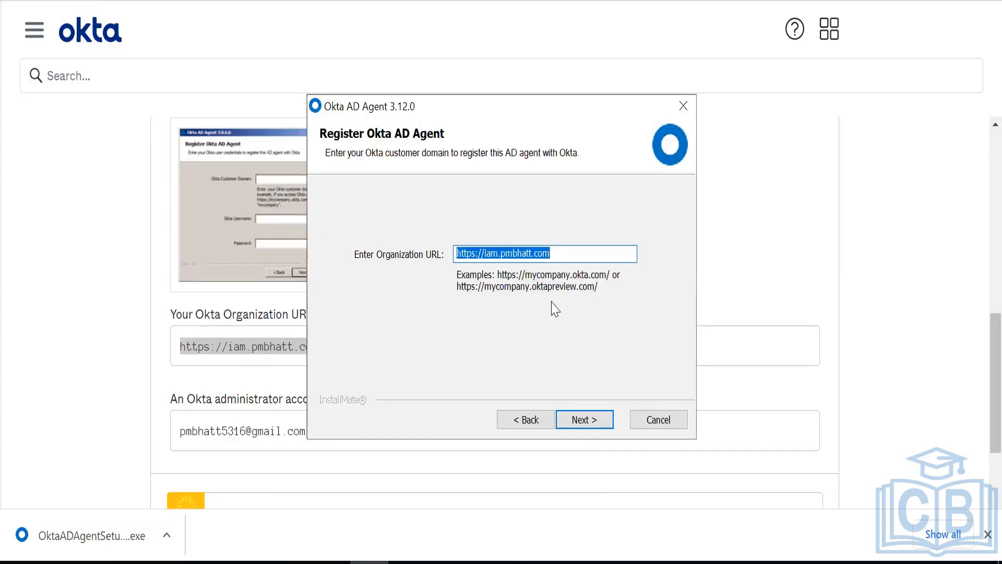
# - Retry with a trailing slash, then replace the URL with the developer org's okta.com address
pyautogui.press('Right')
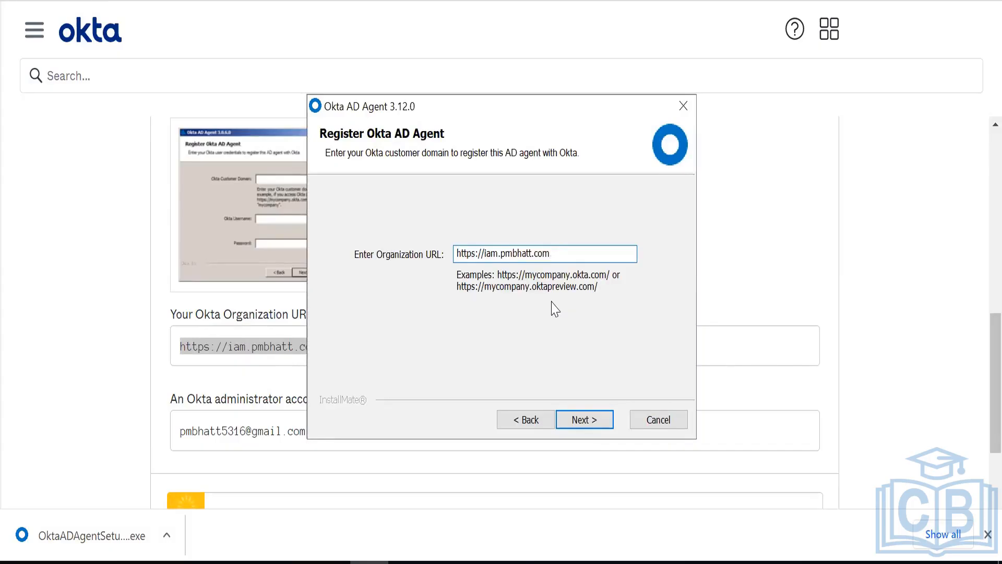
pyautogui.write('/')
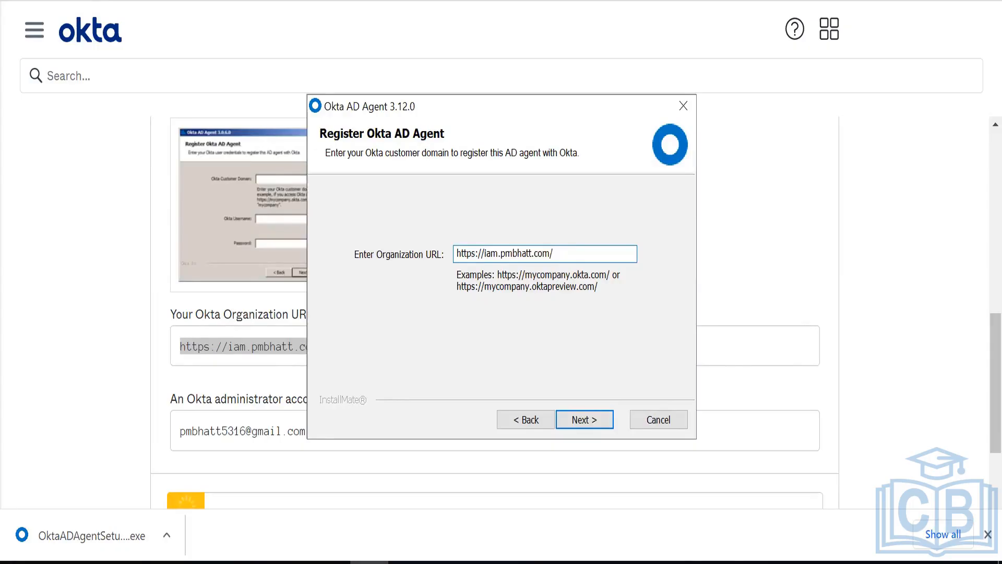
pyautogui.click(587, 418)
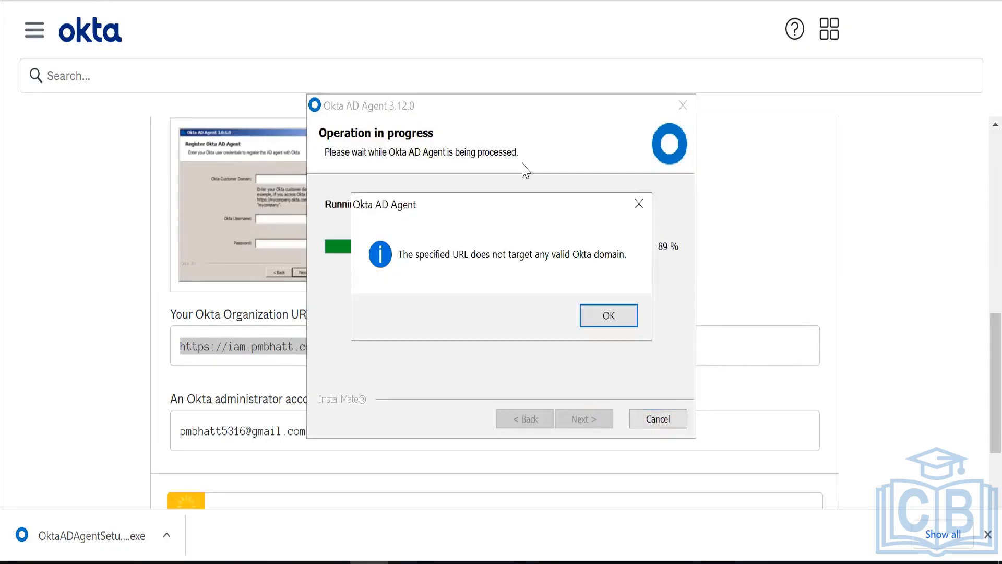
pyautogui.click(608, 318)
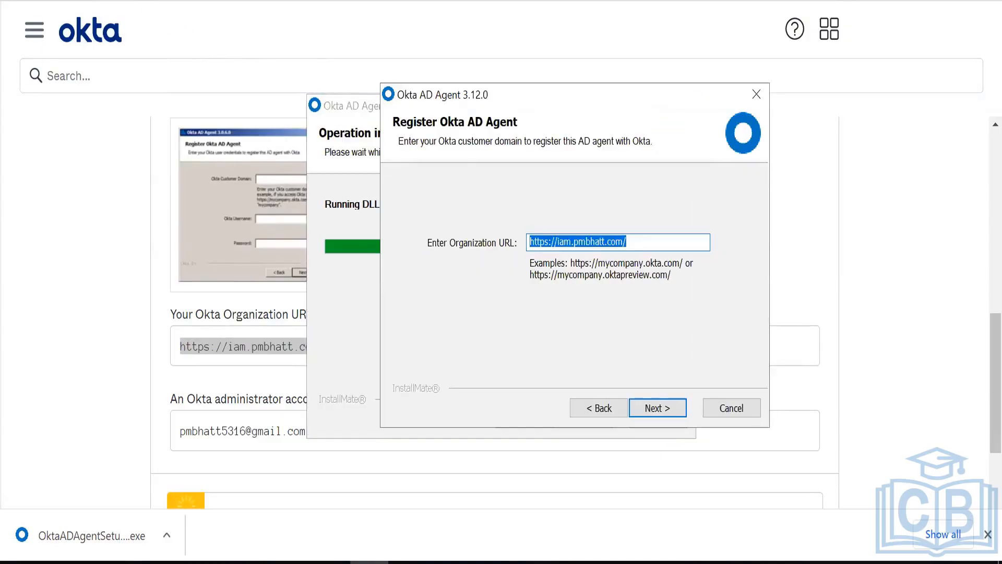
pyautogui.hotkey('alt', 'Tab')
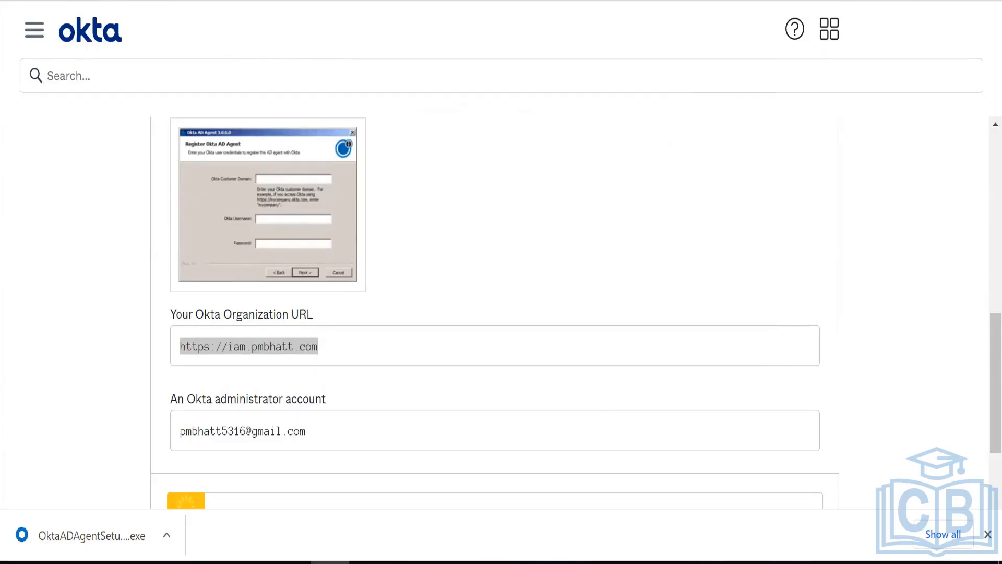
pyautogui.hotkey('alt', 'Tab')
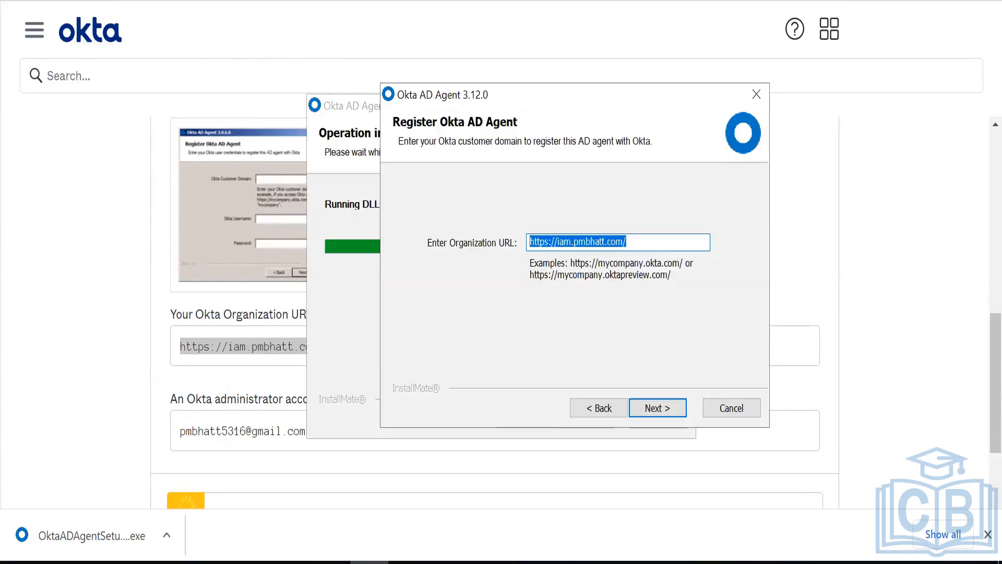
pyautogui.write('https://dev-20477035')
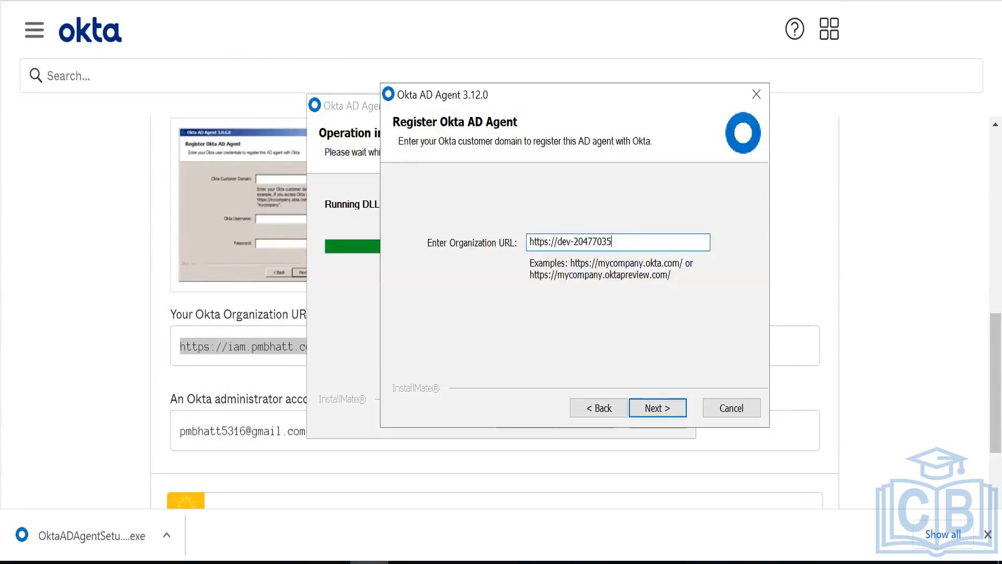
pyautogui.hotkey('alt', 'Tab')
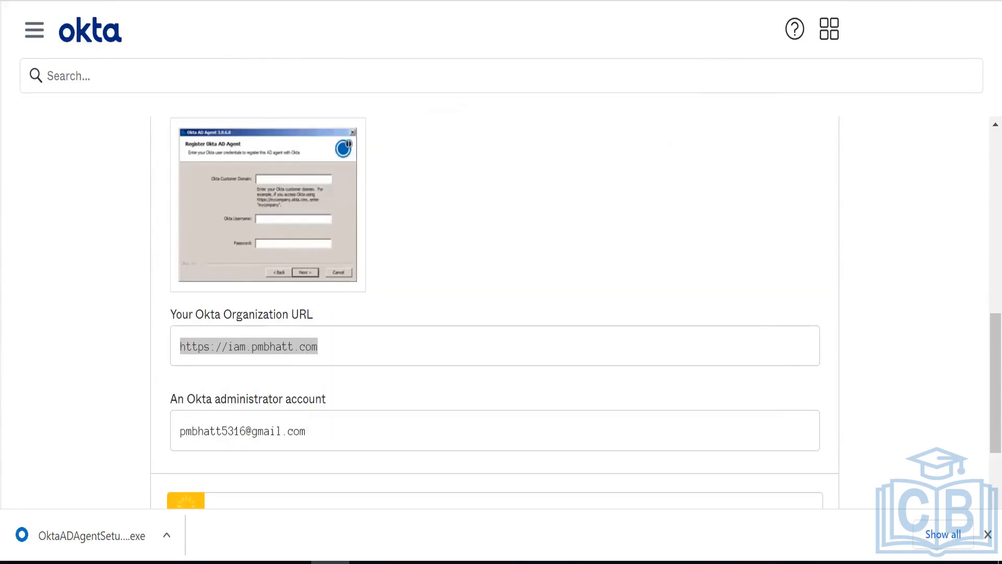
pyautogui.hotkey('alt', 'Tab')
pyautogui.write('okta.com')
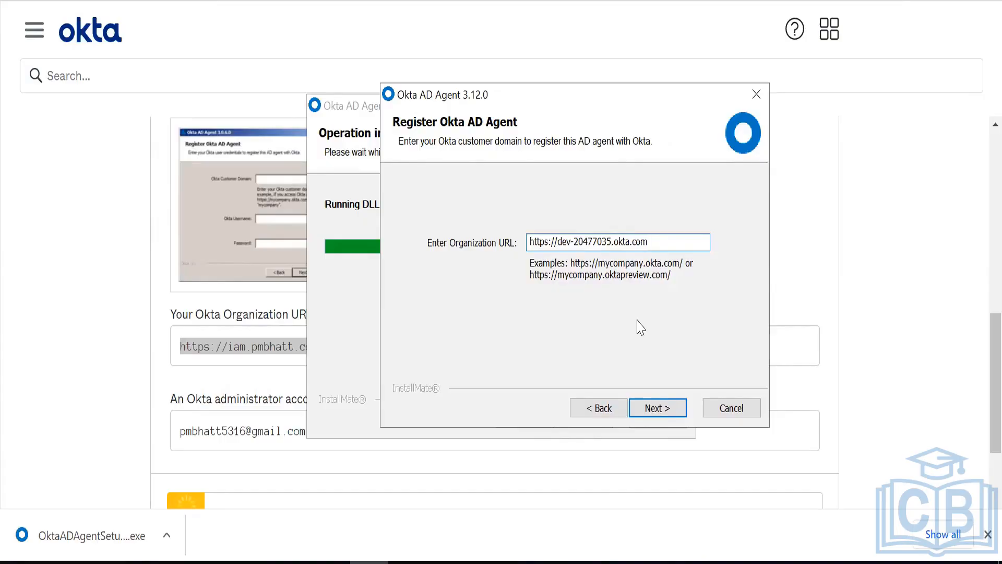
# - Submit the okta.com org URL, review the 'Cookies are required' warning, and launch Internet Explorer
pyautogui.click(652, 412)
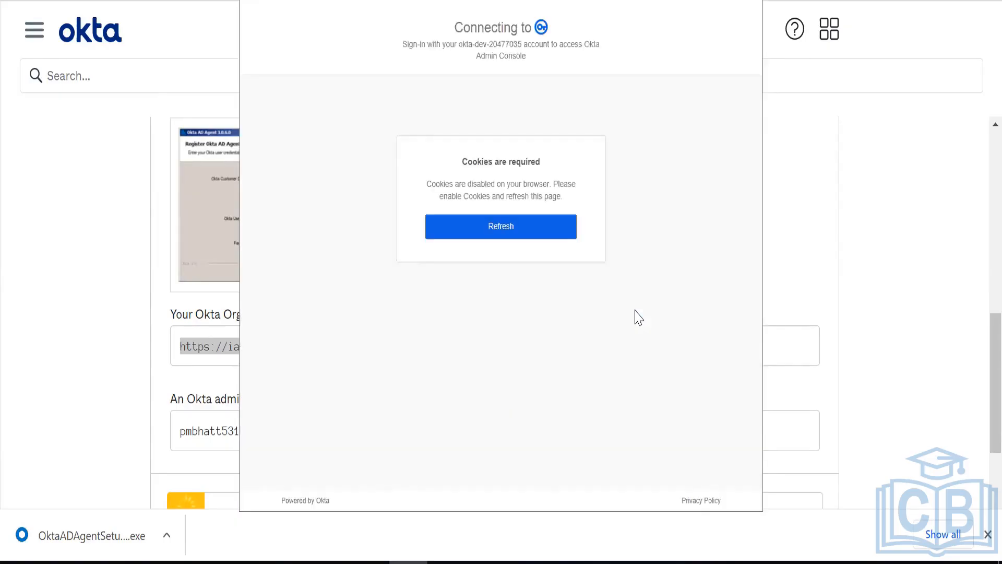
pyautogui.tripleClick(464, 160)
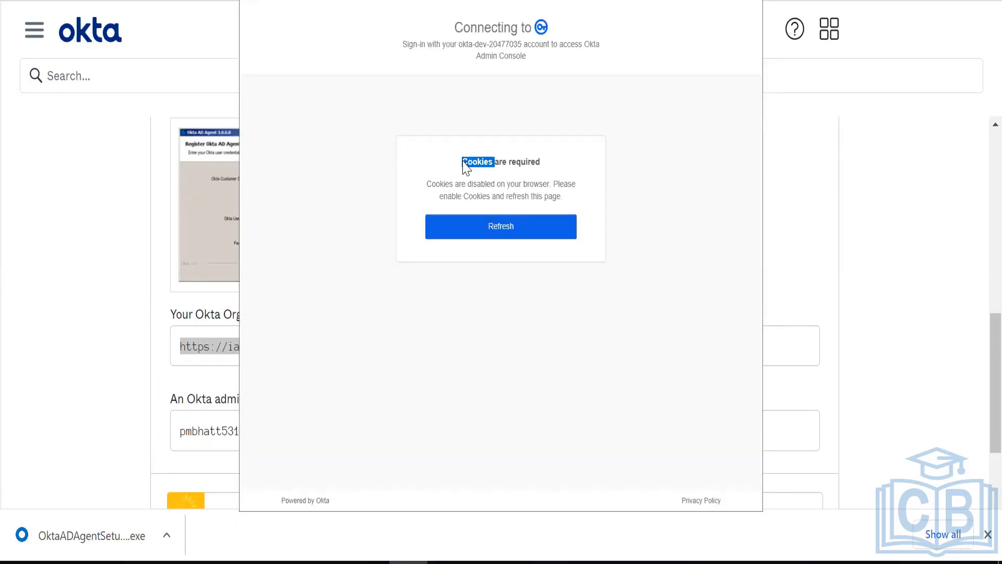
pyautogui.tripleClick(541, 197)
pyautogui.click(564, 196)
pyautogui.click(133, 562)
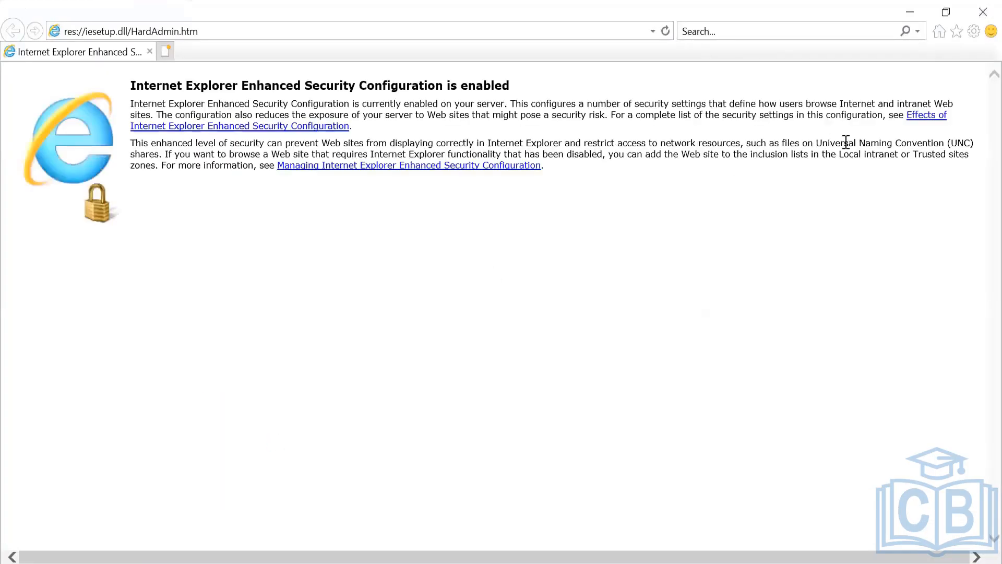
# - Show the Security zones in Internet Explorer's Internet Options and move the window lower
pyautogui.click(956, 32)
pyautogui.click(958, 33)
pyautogui.click(974, 31)
pyautogui.click(865, 230)
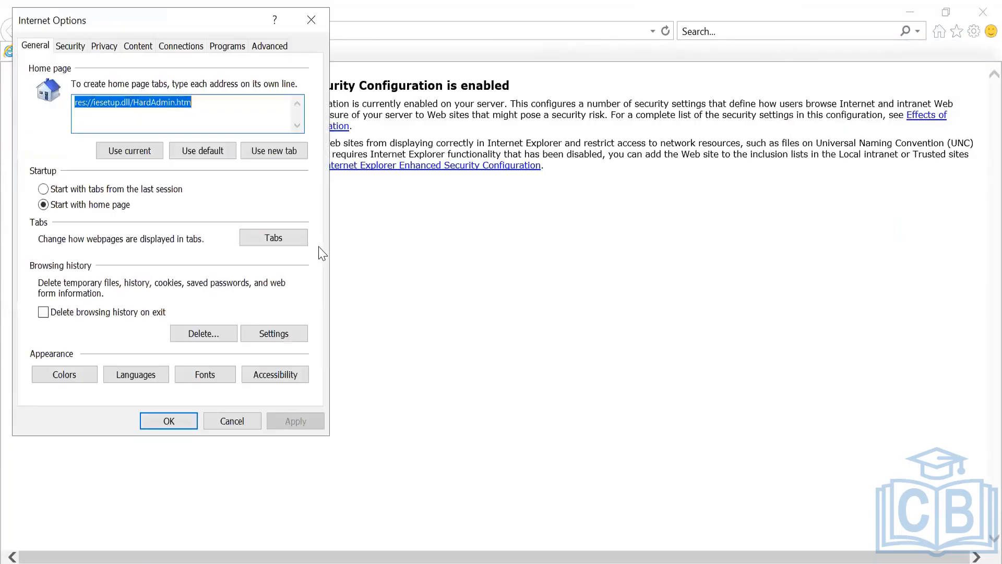
pyautogui.click(81, 50)
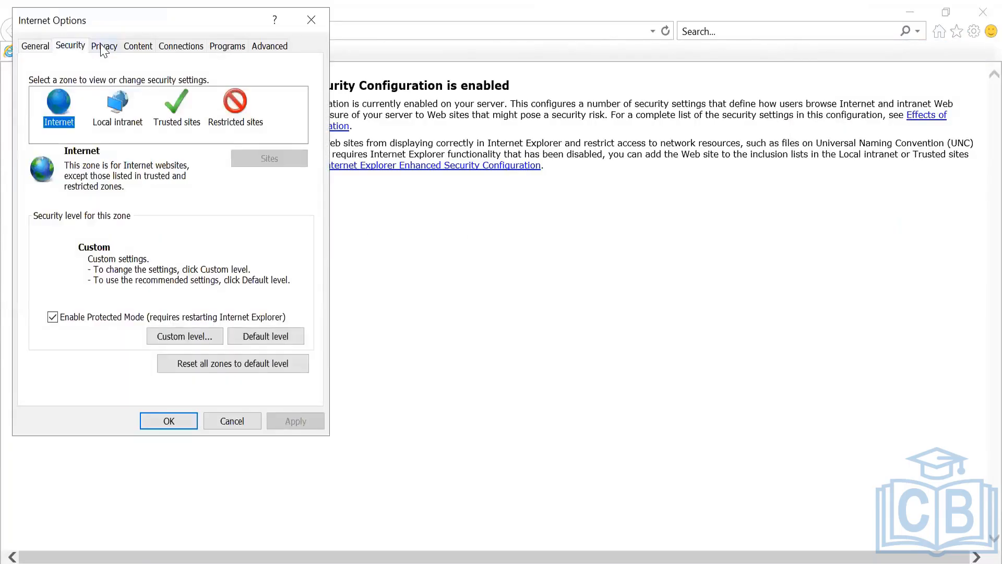
pyautogui.moveTo(112, 21); pyautogui.dragTo(124, 113)
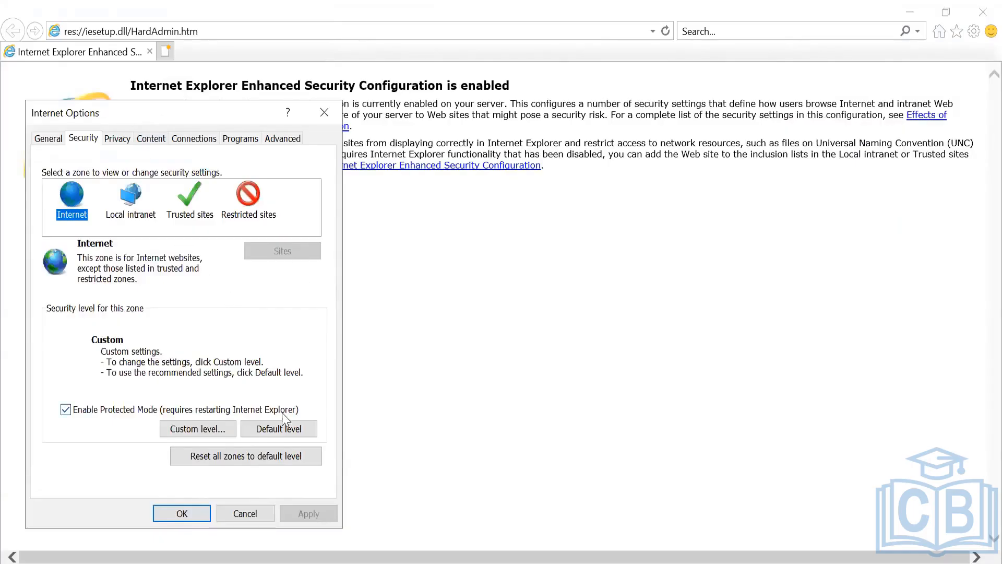
# - Open the Internet zone's custom level settings and set XAML browser applications to Prompt
pyautogui.click(202, 424)
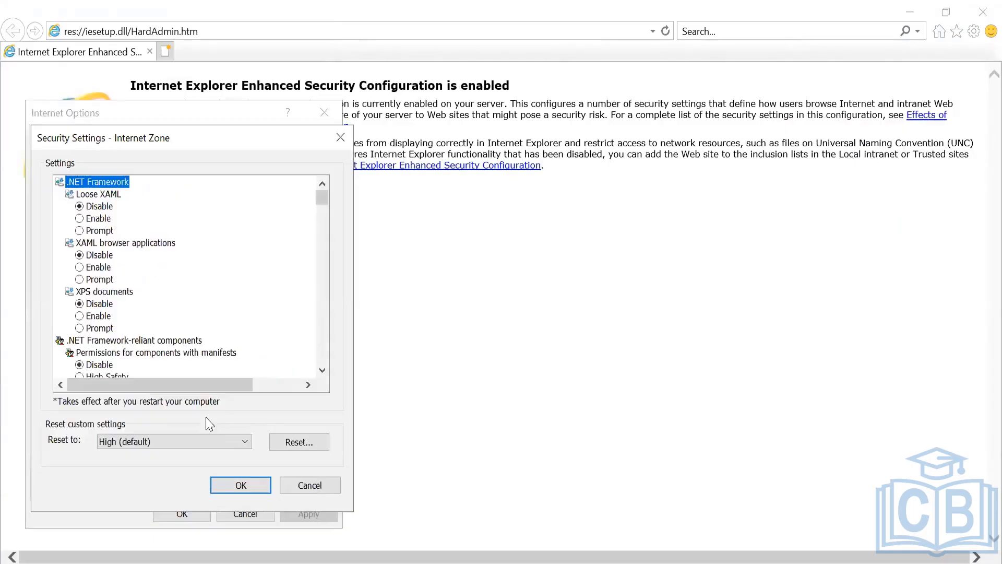
pyautogui.press('Down')
pyautogui.press('Down')
pyautogui.press('Down')
pyautogui.press('Down')
pyautogui.press('Down')
pyautogui.press('Down')
pyautogui.press('Down')
pyautogui.press('Down')
pyautogui.press('Down')
pyautogui.press('Down')
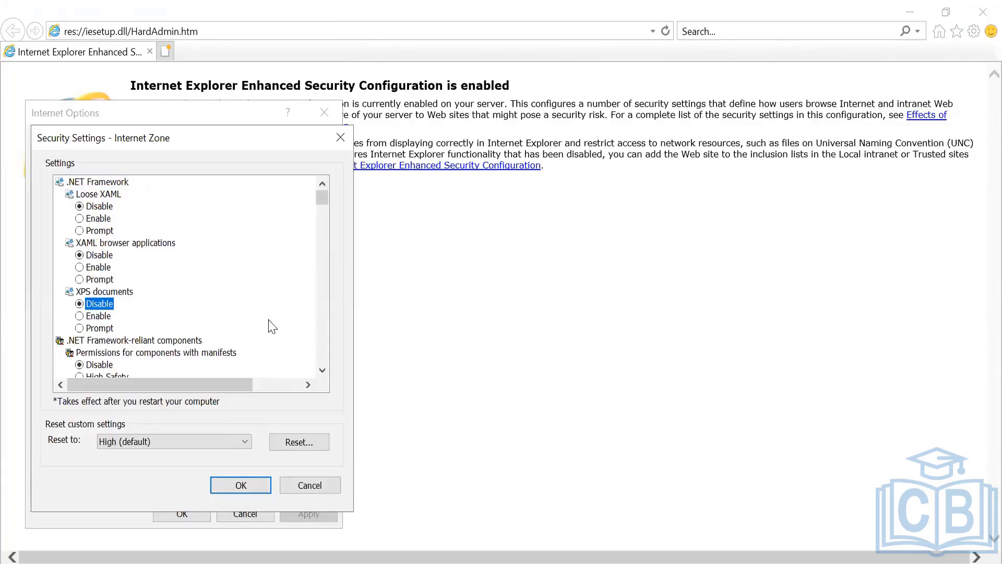
pyautogui.press('Down')
pyautogui.press('Down')
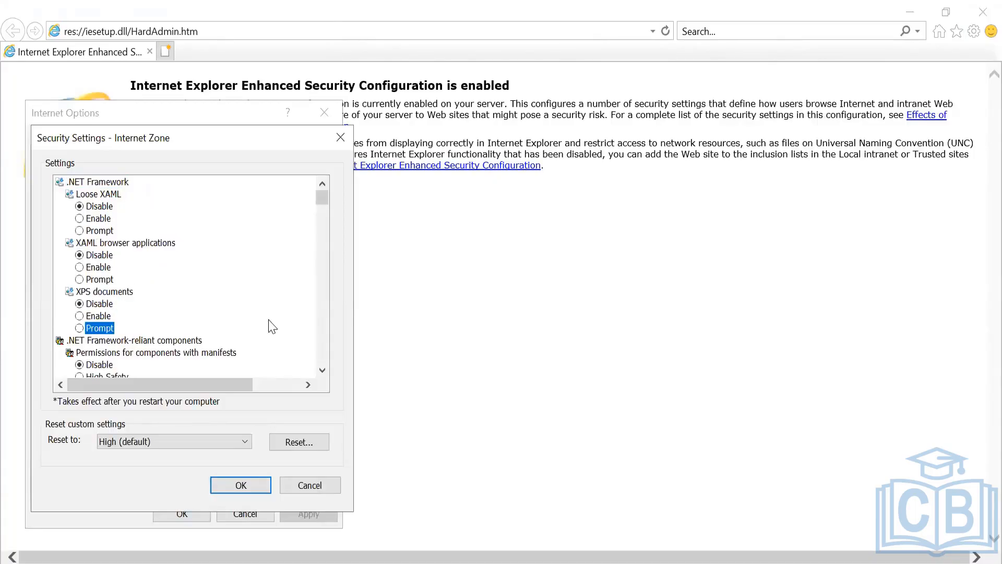
pyautogui.click(190, 445)
pyautogui.click(190, 446)
pyautogui.click(187, 282)
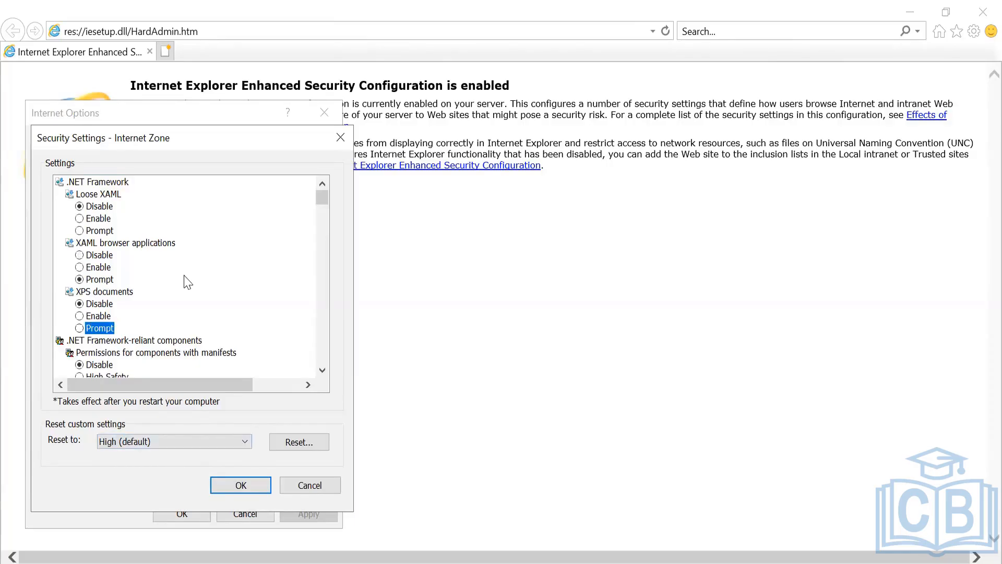
pyautogui.click(313, 484)
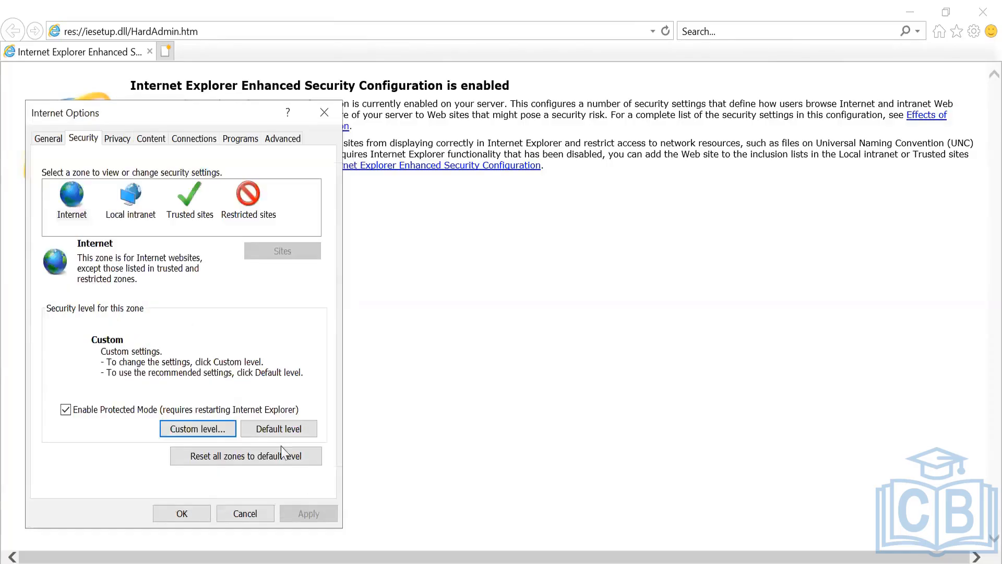
# - Step through the Internet zone settings to user logon, setting file drag-and-drop or copy-paste to Prompt
pyautogui.scroll(-5, 324, 338)
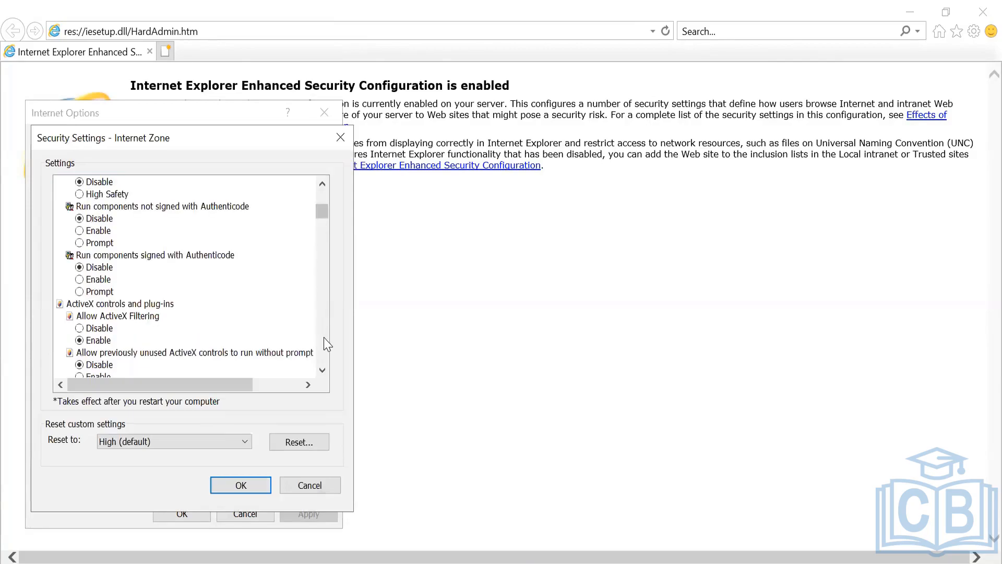
pyautogui.press('Down')
pyautogui.press('Down')
pyautogui.press('Down')
pyautogui.press('Down')
pyautogui.press('Down')
pyautogui.press('Down')
pyautogui.press('Down')
pyautogui.press('Down')
pyautogui.press('Down')
pyautogui.press('Down')
pyautogui.press('Down')
pyautogui.press('Down')
pyautogui.press('Down')
pyautogui.press('Down')
pyautogui.press('Down')
pyautogui.press('Down')
pyautogui.press('Down')
pyautogui.press('Down')
pyautogui.press('Down')
pyautogui.press('Down')
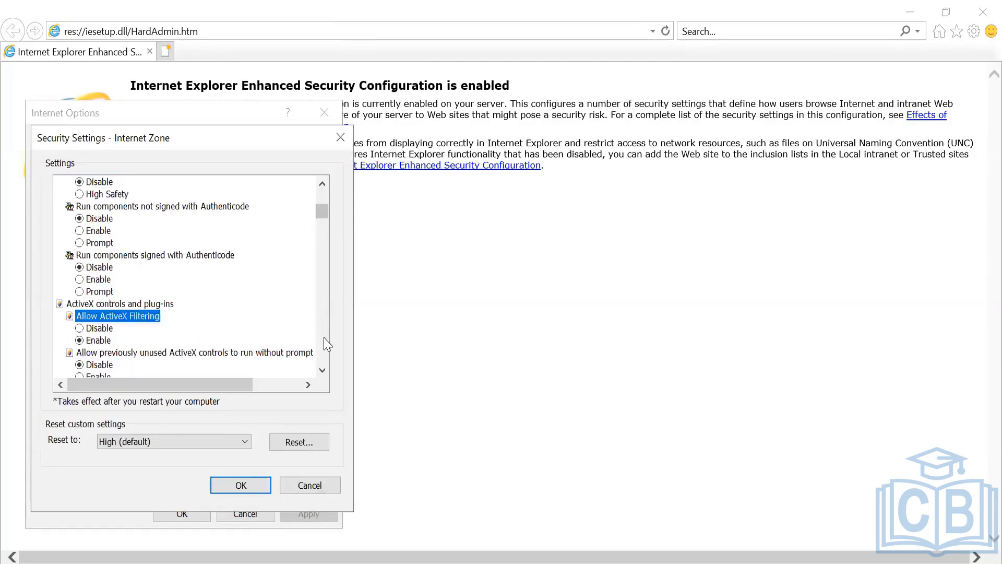
pyautogui.press('Down')
pyautogui.press('Down')
pyautogui.press('Down')
pyautogui.press('Down')
pyautogui.press('Down')
pyautogui.press('Down')
pyautogui.press('Down')
pyautogui.press('Down')
pyautogui.press('Down')
pyautogui.press('Down')
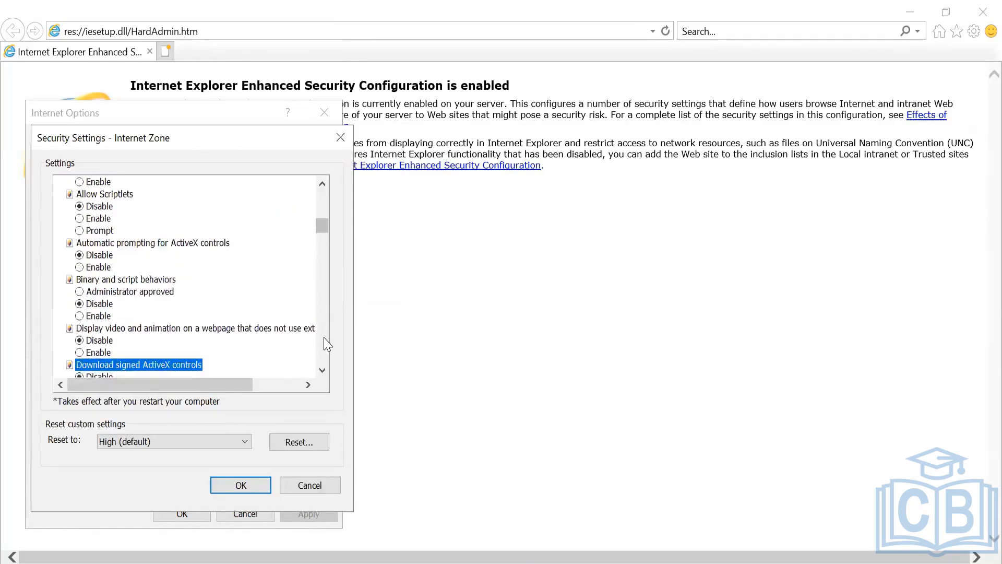
pyautogui.press('Down')
pyautogui.press('Down')
pyautogui.press('Down')
pyautogui.press('Down')
pyautogui.press('Down')
pyautogui.press('Down')
pyautogui.press('Down')
pyautogui.press('Down')
pyautogui.press('Down')
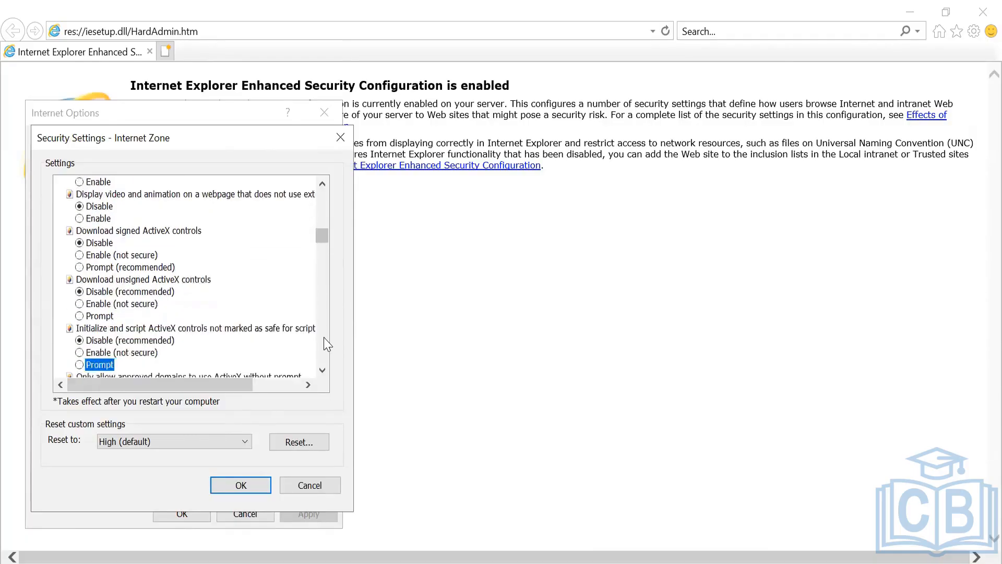
pyautogui.press('Down')
pyautogui.press('Down')
pyautogui.press('Down')
pyautogui.press('Down')
pyautogui.press('Down')
pyautogui.press('Down')
pyautogui.press('Down')
pyautogui.press('Down')
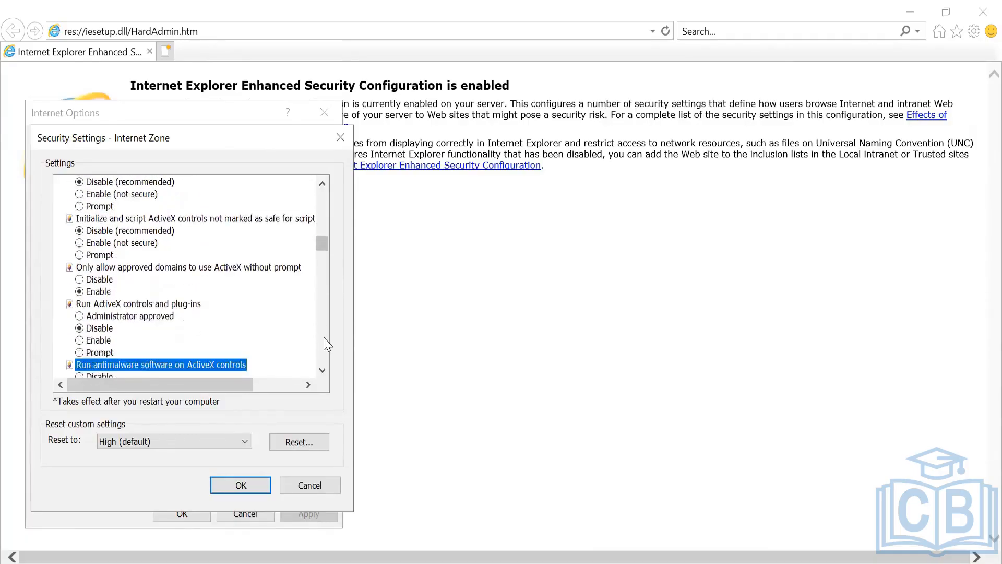
pyautogui.press('Down')
pyautogui.press('Down')
pyautogui.press('Down')
pyautogui.press('Down')
pyautogui.press('Down')
pyautogui.press('Down')
pyautogui.press('Down')
pyautogui.press('Down')
pyautogui.press('Down')
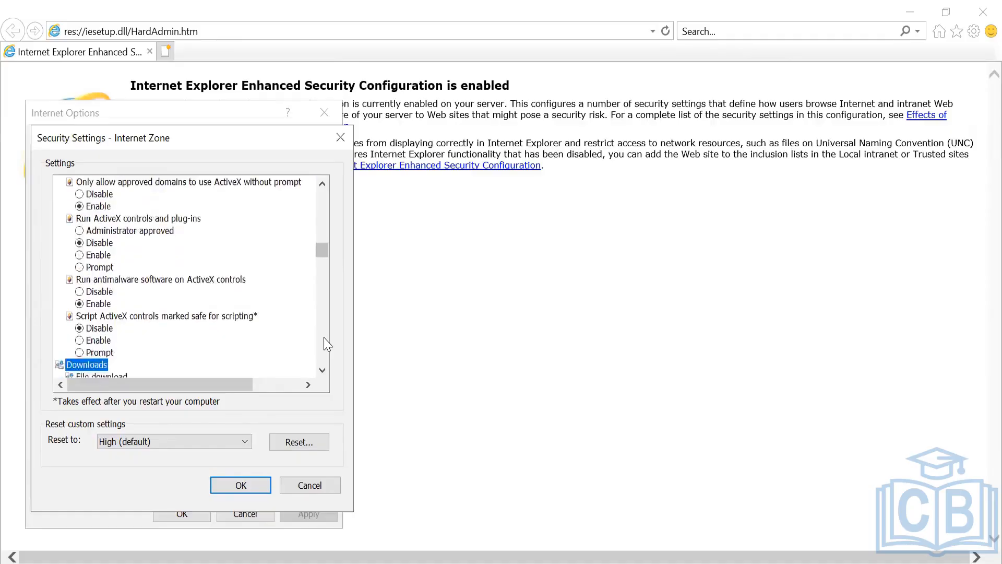
pyautogui.press('Down')
pyautogui.press('Down')
pyautogui.press('Down')
pyautogui.press('Down')
pyautogui.press('Down')
pyautogui.press('Down')
pyautogui.press('Down')
pyautogui.press('Down')
pyautogui.press('Down')
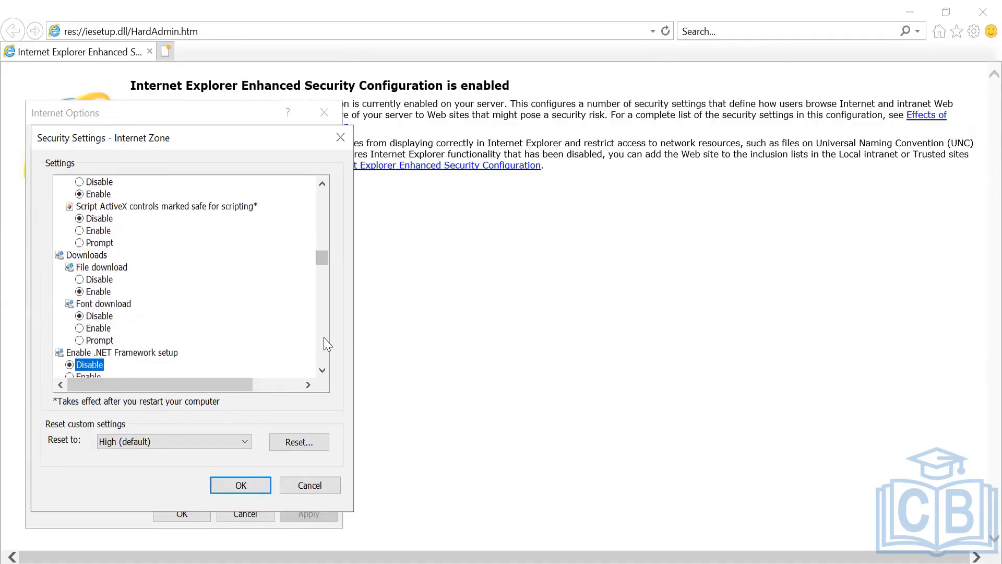
pyautogui.press('Down')
pyautogui.press('Down')
pyautogui.press('Down')
pyautogui.press('Down')
pyautogui.press('Down')
pyautogui.press('Down')
pyautogui.press('Down')
pyautogui.press('Down')
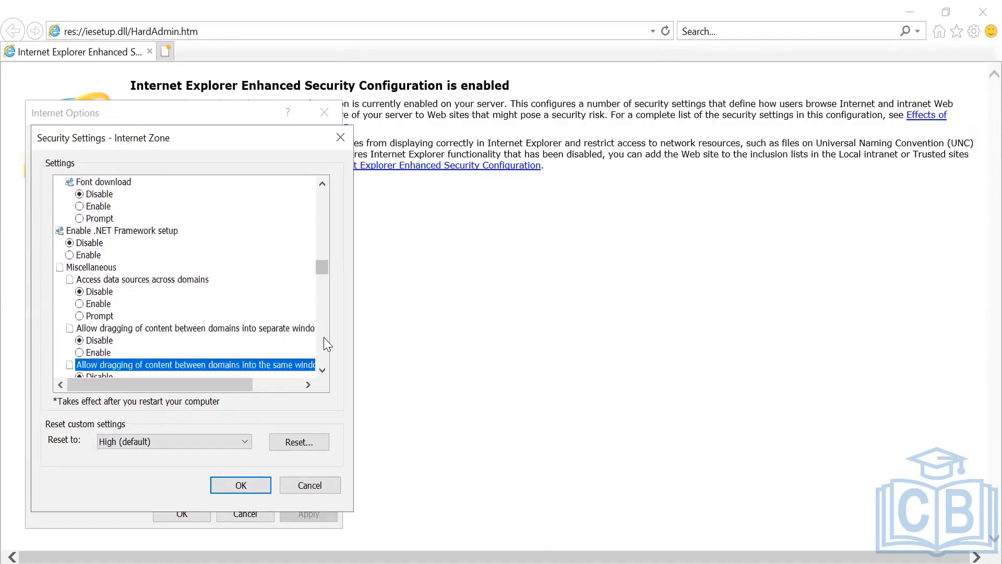
pyautogui.press('Down')
pyautogui.press('Down')
pyautogui.press('Down')
pyautogui.press('Down')
pyautogui.press('Down')
pyautogui.press('Down')
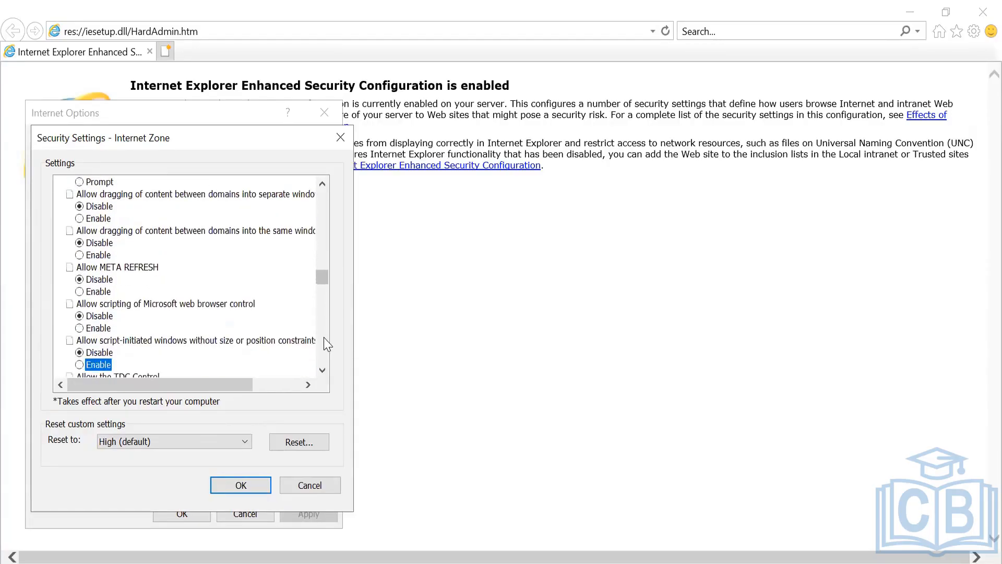
pyautogui.press('Down')
pyautogui.press('Down')
pyautogui.press('Down')
pyautogui.press('Down')
pyautogui.press('Down')
pyautogui.press('Down')
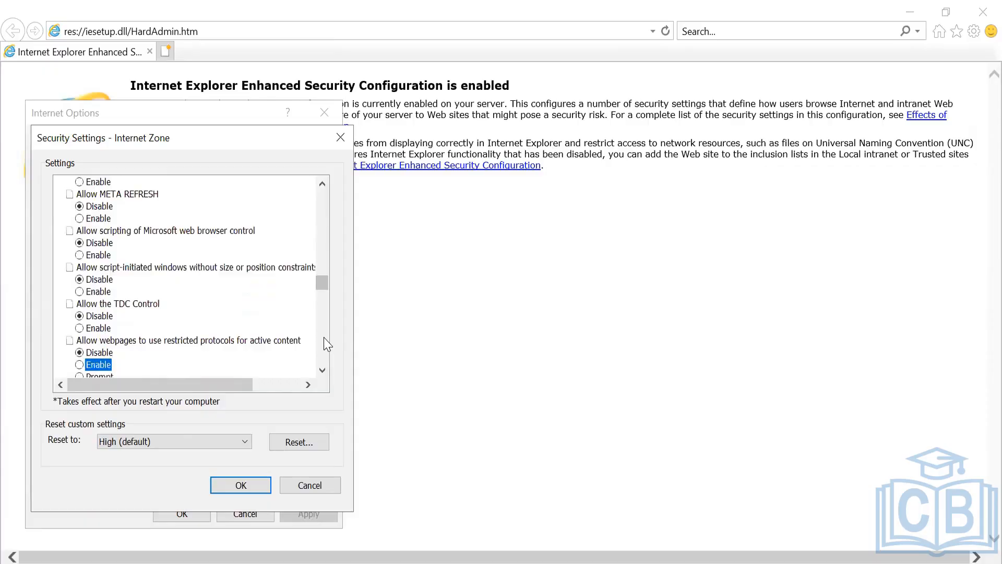
pyautogui.press('Down')
pyautogui.press('Down')
pyautogui.press('Down')
pyautogui.press('Down')
pyautogui.press('Down')
pyautogui.press('Down')
pyautogui.press('Down')
pyautogui.press('Down')
pyautogui.press('Down')
pyautogui.press('Down')
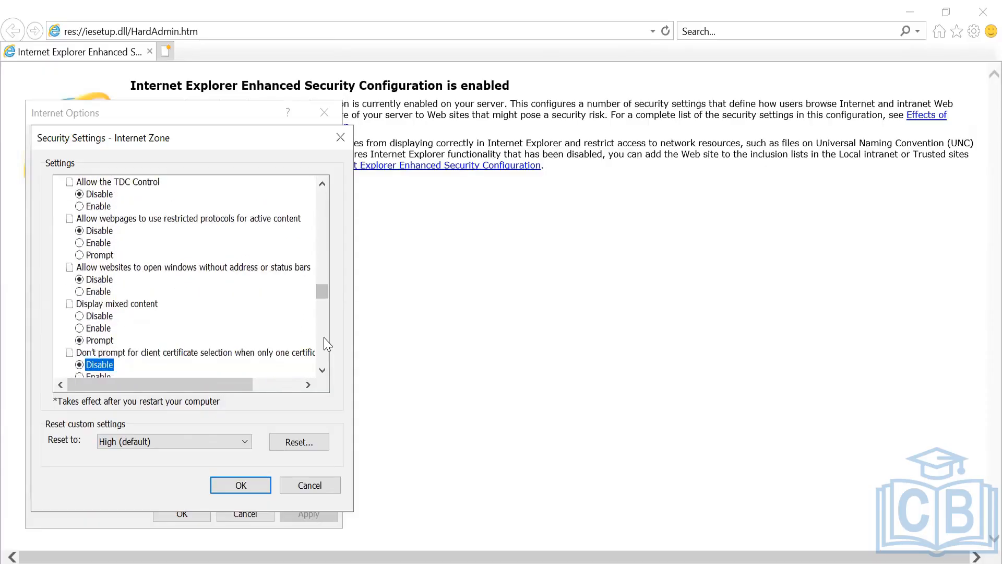
pyautogui.press('Down')
pyautogui.press('Down')
pyautogui.press('Down')
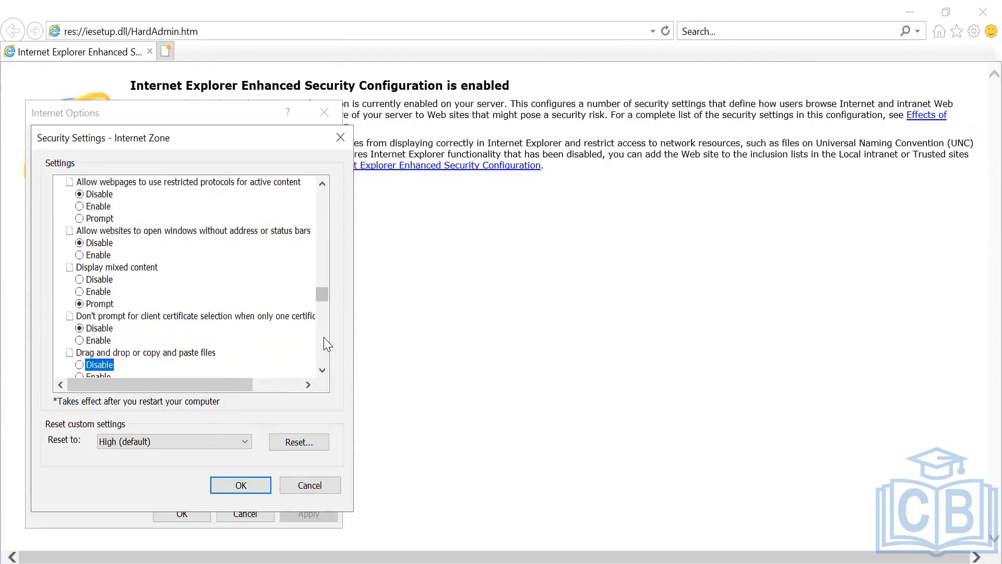
pyautogui.press('Down')
pyautogui.press('Down')
pyautogui.press('Down')
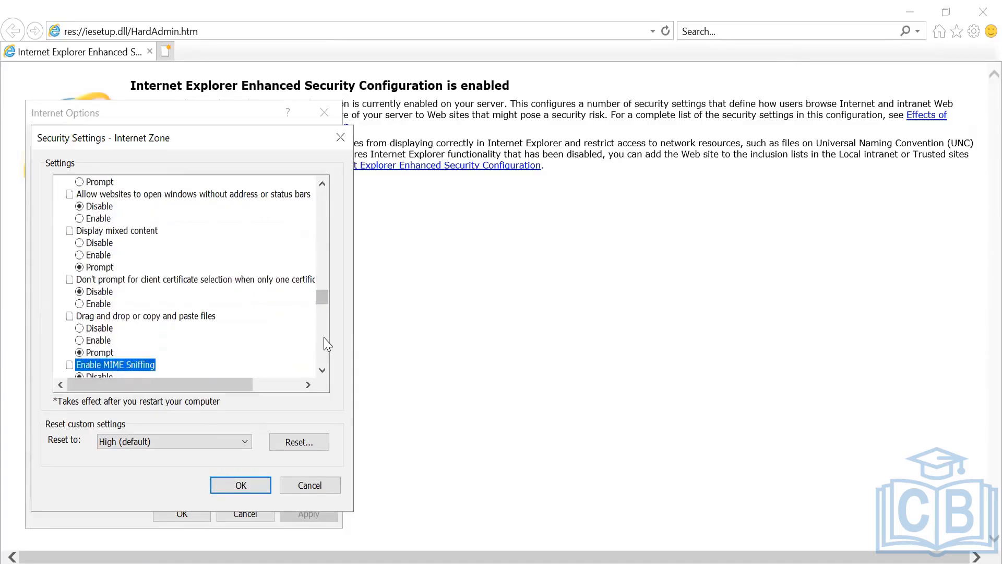
pyautogui.press('Down')
pyautogui.press('Down')
pyautogui.press('Down')
pyautogui.press('Down')
pyautogui.press('Down')
pyautogui.press('Down')
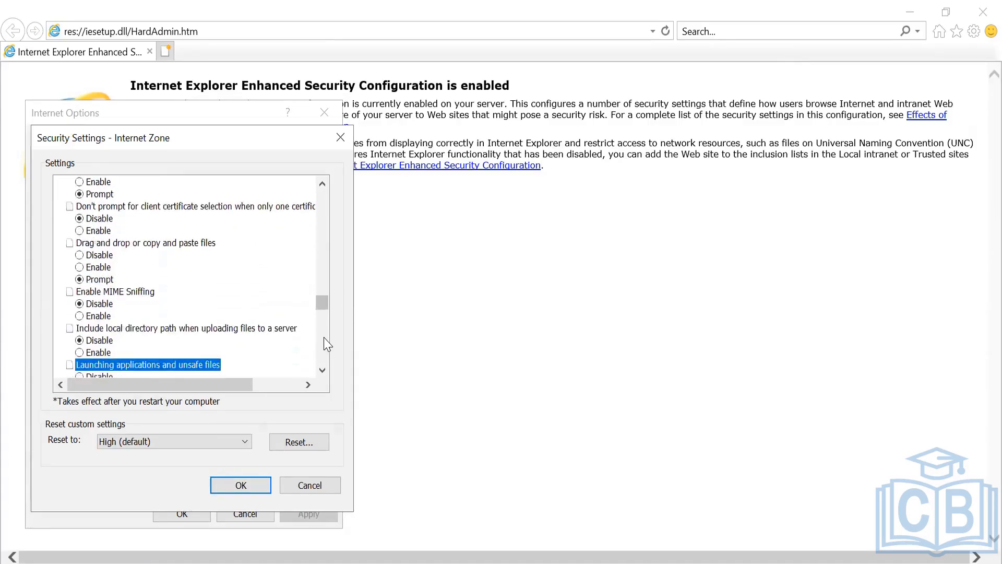
pyautogui.press('Down')
pyautogui.press('Down')
pyautogui.press('Down')
pyautogui.press('Down')
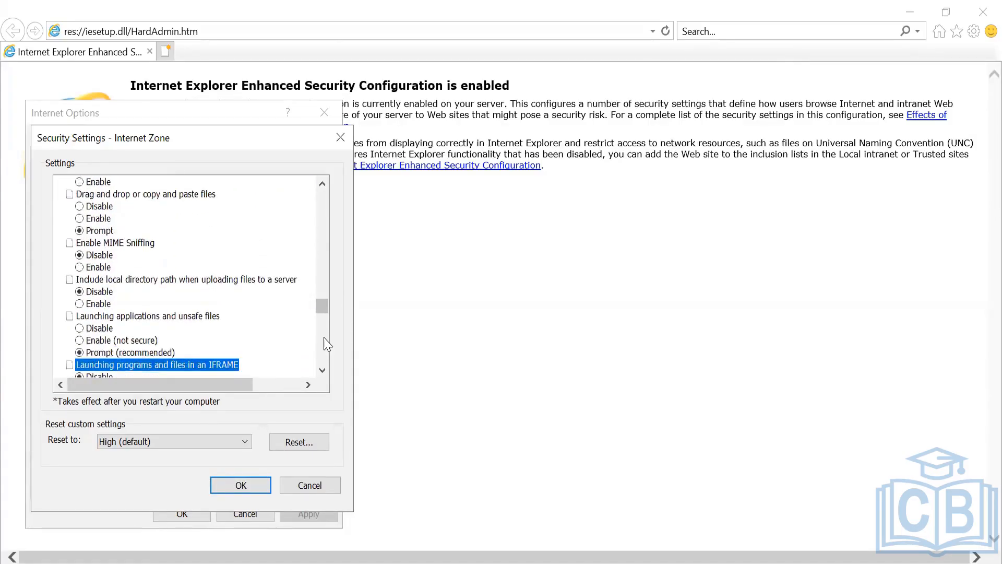
pyautogui.press('Down')
pyautogui.press('Down')
pyautogui.press('Down')
pyautogui.press('Down')
pyautogui.press('Down')
pyautogui.press('Down')
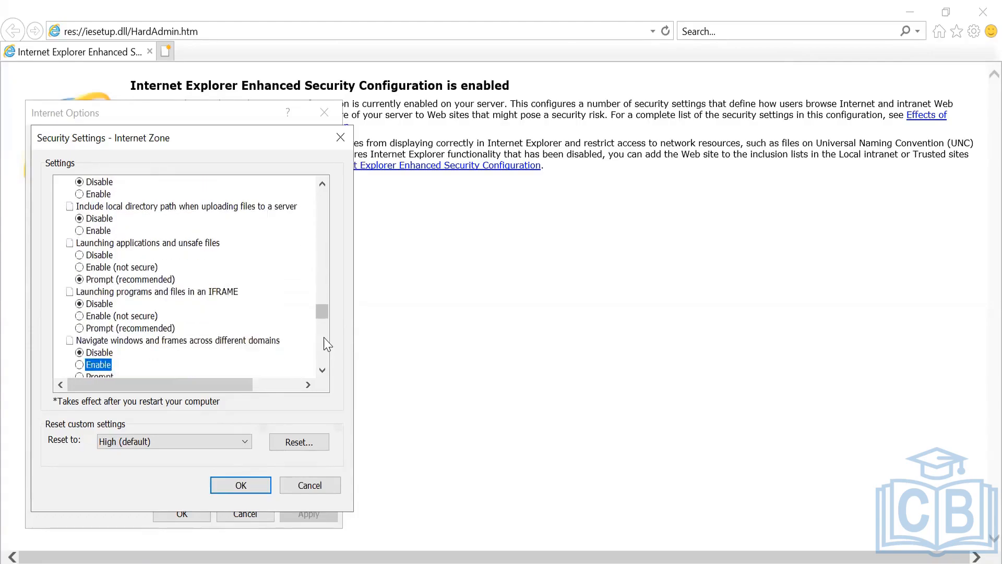
pyautogui.press('Down')
pyautogui.press('Down')
pyautogui.press('Down')
pyautogui.press('Down')
pyautogui.press('Down')
pyautogui.press('Down')
pyautogui.press('Down')
pyautogui.press('Down')
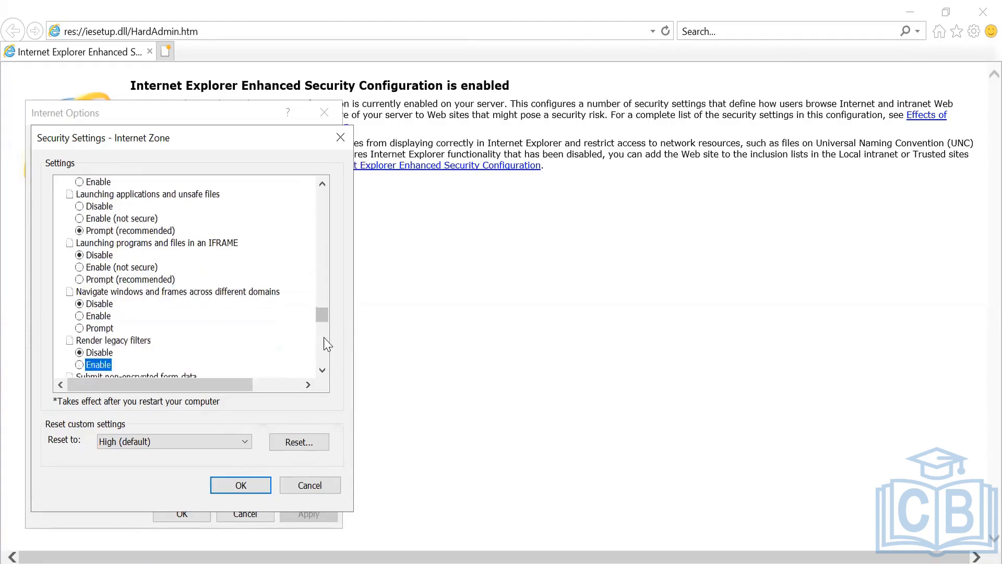
pyautogui.press('Down')
pyautogui.press('Down')
pyautogui.press('Down')
pyautogui.press('Down')
pyautogui.press('Down')
pyautogui.press('Down')
pyautogui.press('Down')
pyautogui.press('Down')
pyautogui.press('Down')
pyautogui.press('Down')
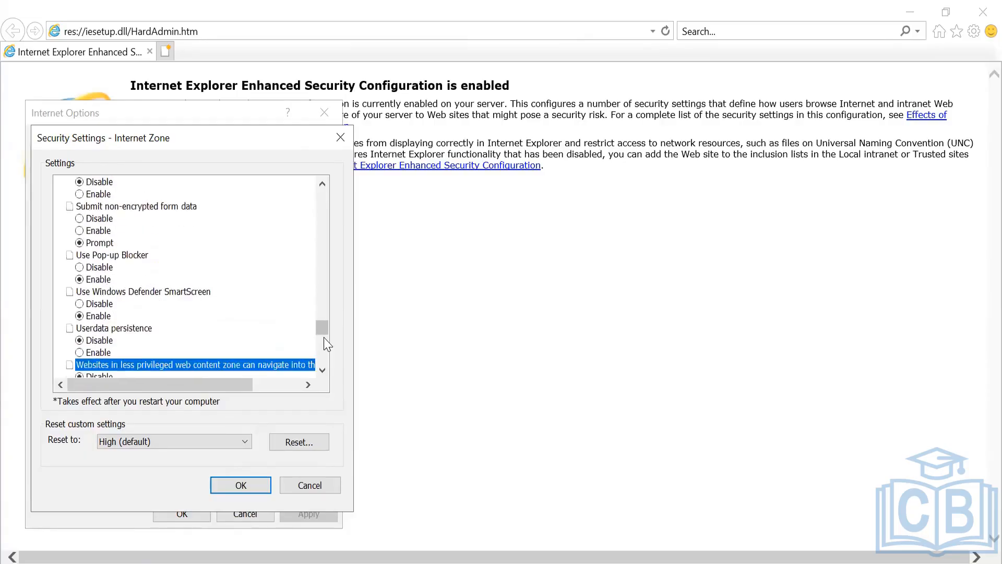
pyautogui.press('Down')
pyautogui.press('Down')
pyautogui.press('Down')
pyautogui.press('Down')
pyautogui.press('Down')
pyautogui.press('Down')
pyautogui.press('Down')
pyautogui.press('Down')
pyautogui.press('Down')
pyautogui.press('Down')
pyautogui.press('Down')
pyautogui.press('Down')
pyautogui.press('Down')
pyautogui.press('Down')
pyautogui.press('Down')
pyautogui.press('Down')
pyautogui.press('Down')
pyautogui.press('Down')
pyautogui.press('Down')
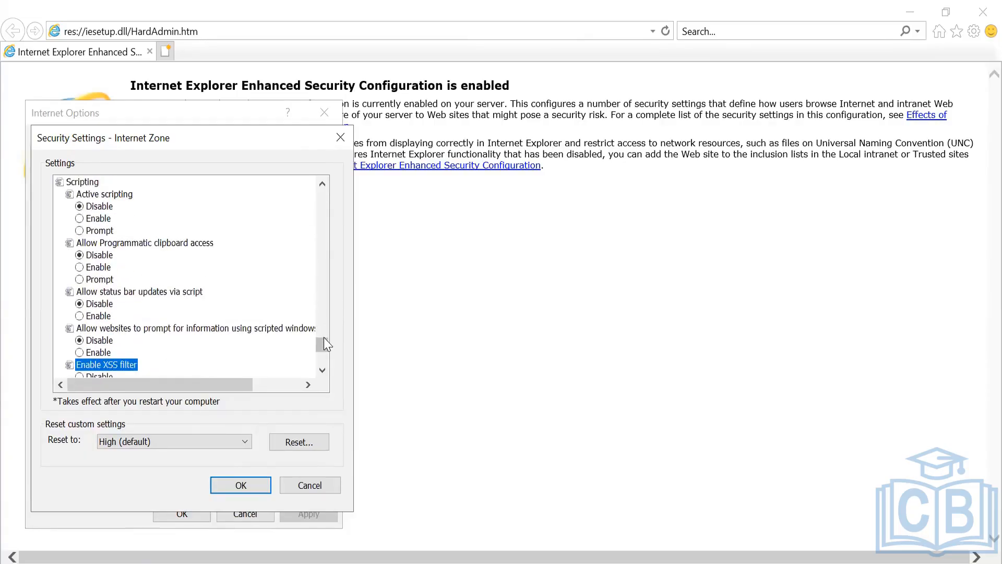
pyautogui.press('Down')
pyautogui.press('Down')
pyautogui.press('Down')
pyautogui.press('Down')
pyautogui.press('Down')
pyautogui.press('Down')
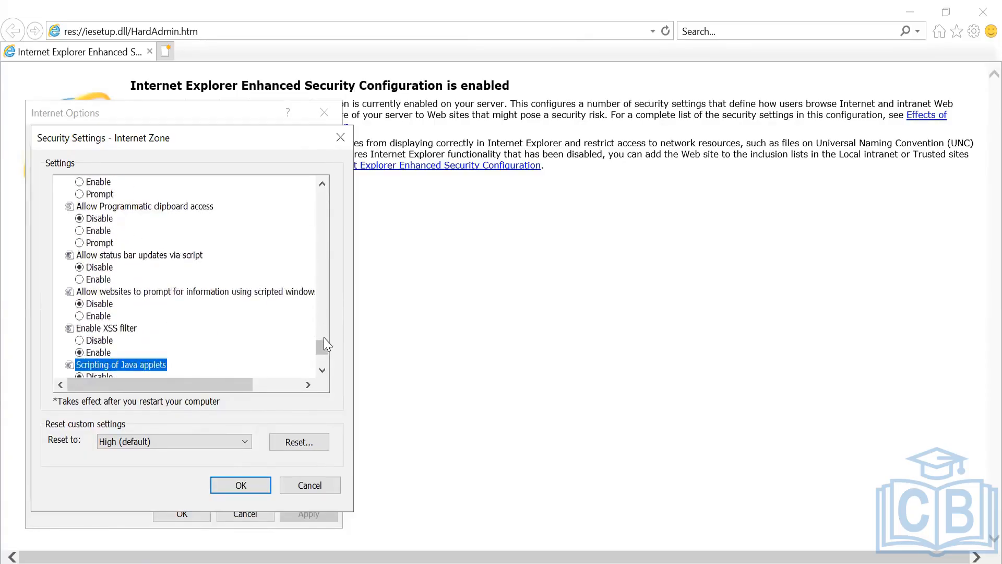
pyautogui.press('Down')
pyautogui.press('Down')
pyautogui.press('Down')
pyautogui.press('Down')
pyautogui.press('Down')
pyautogui.press('Down')
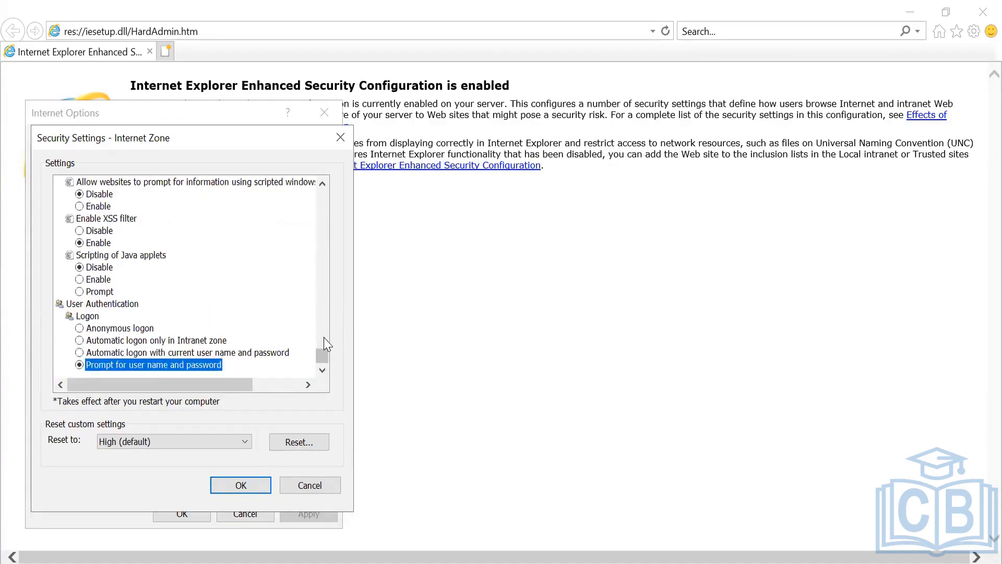
pyautogui.rightClick(329, 562)
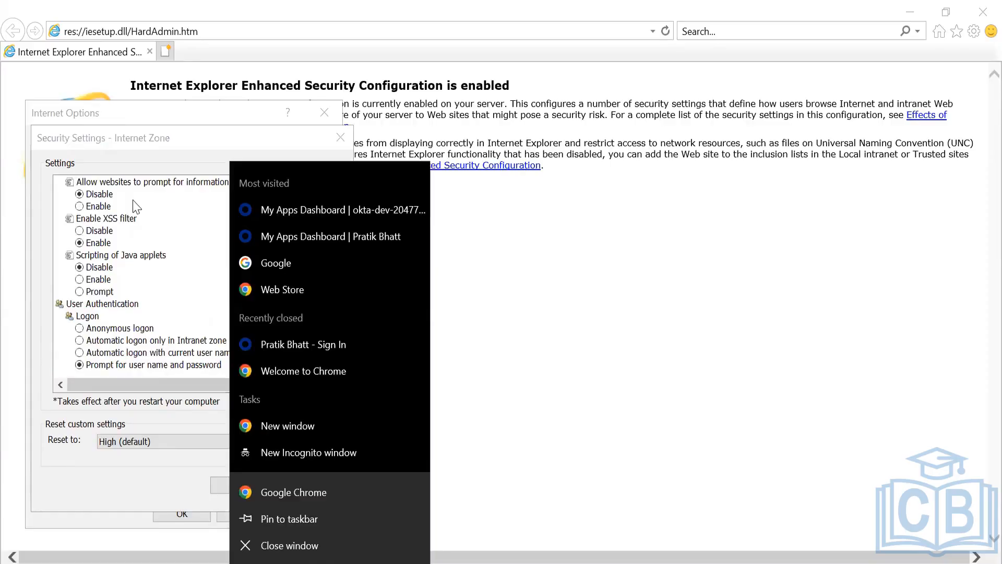
# - Search Google in a new Chrome tab for 'enable cookies in internet explorer'
pyautogui.hotkey('alt', 'Tab')
pyautogui.hotkey('alt', 'Tab')
pyautogui.hotkey('alt', 'Tab')
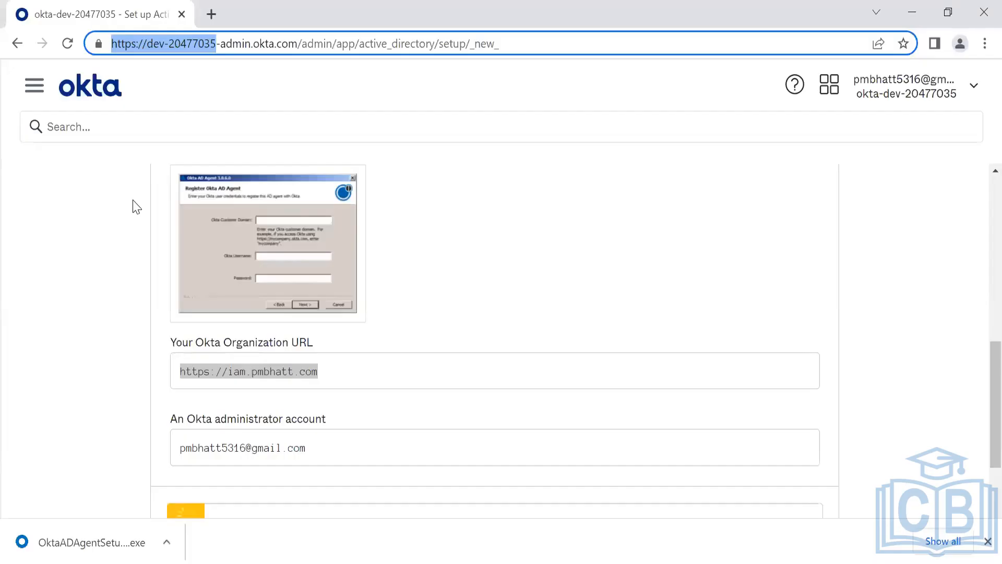
pyautogui.hotkey('ctrl', 't')
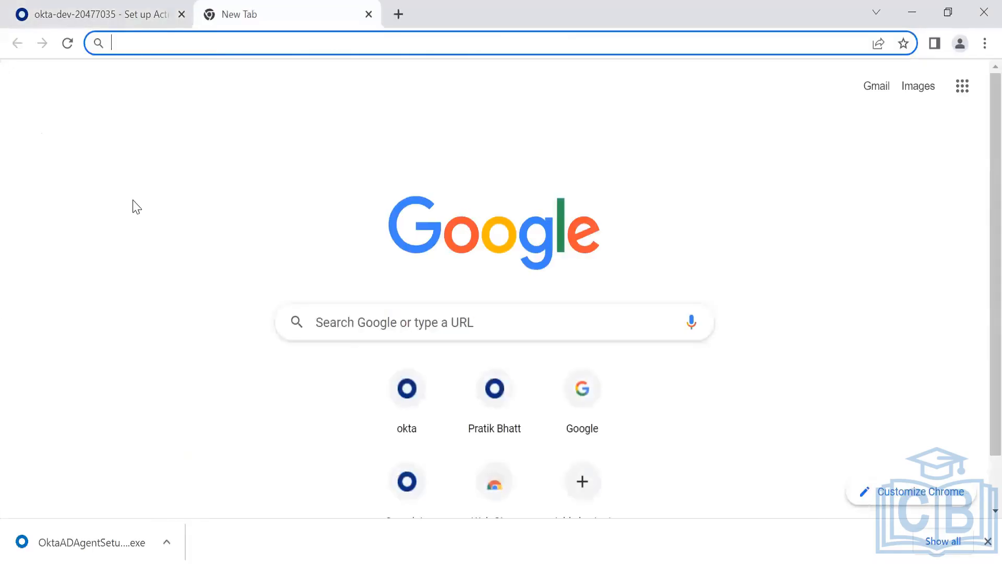
pyautogui.write('enable cookei')
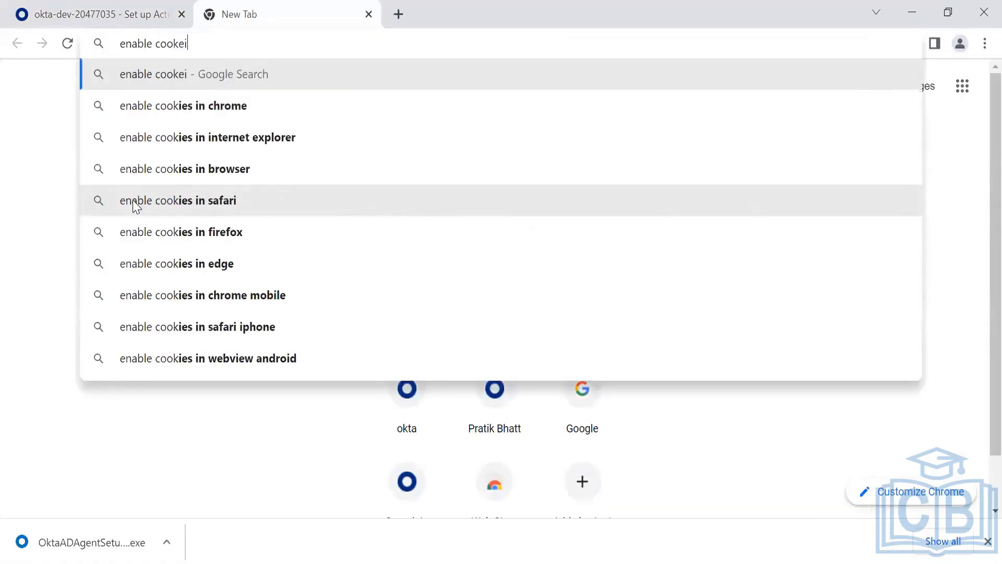
pyautogui.write('es in')
pyautogui.press('Down')
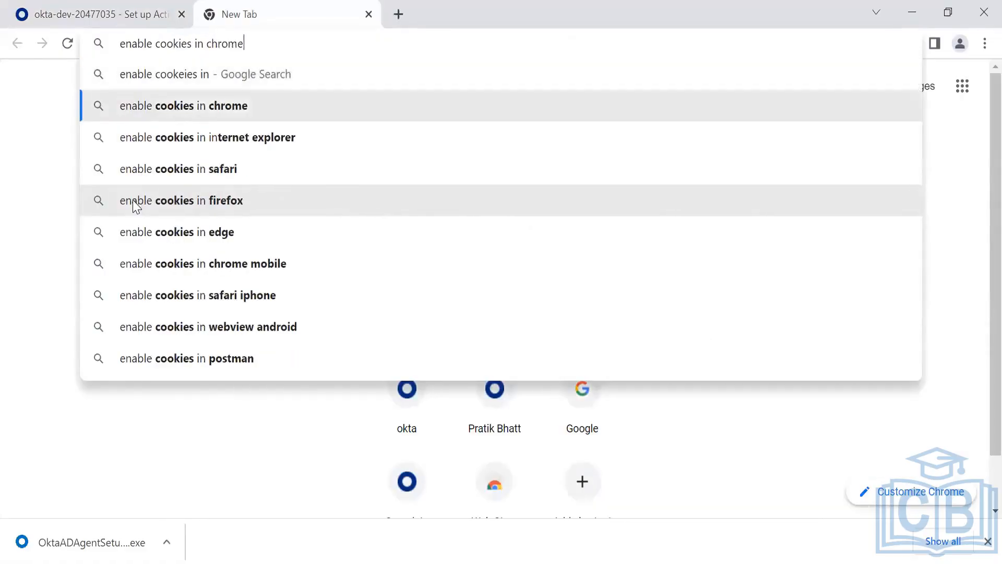
pyautogui.press('Down')
pyautogui.press('Return')
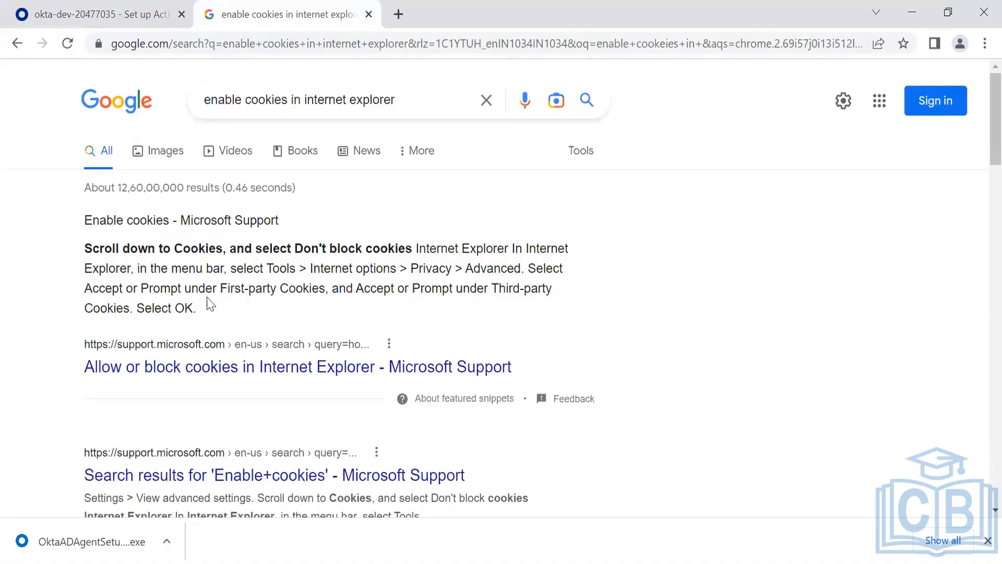
pyautogui.scroll(-1, 209, 303)
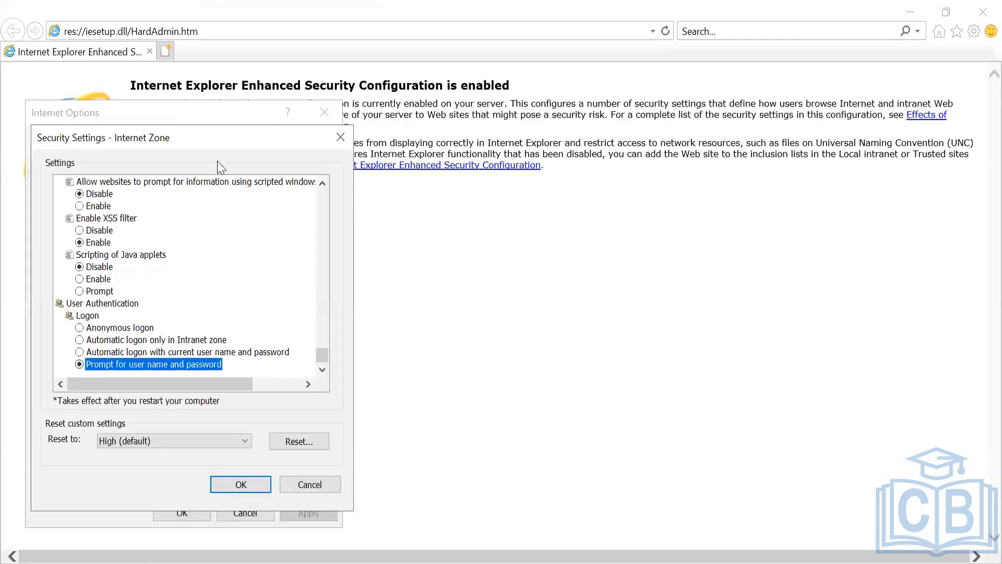
# - Close the zone settings and confirm Accept for first- and third-party cookies under Privacy > Advanced
pyautogui.click(340, 137)
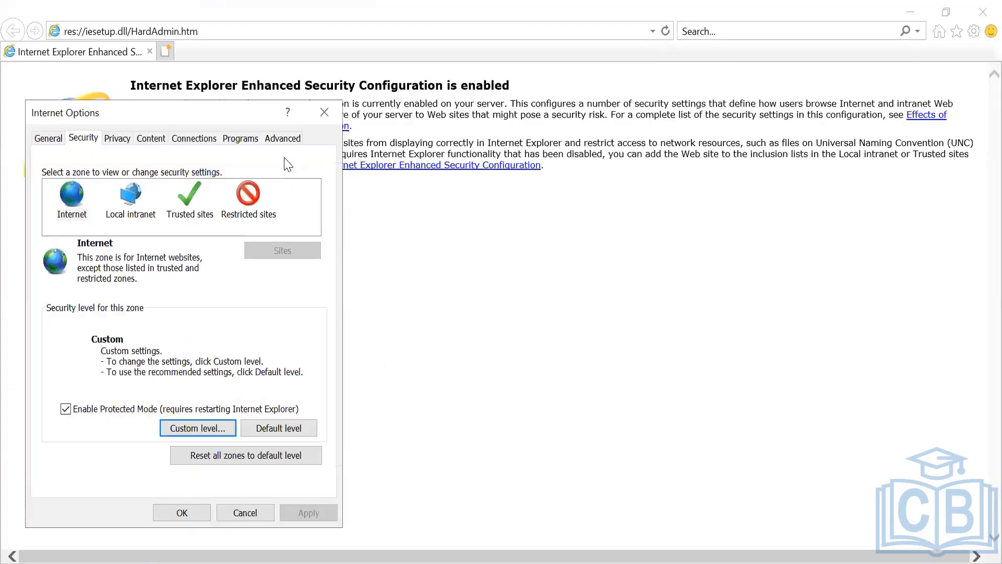
pyautogui.click(123, 139)
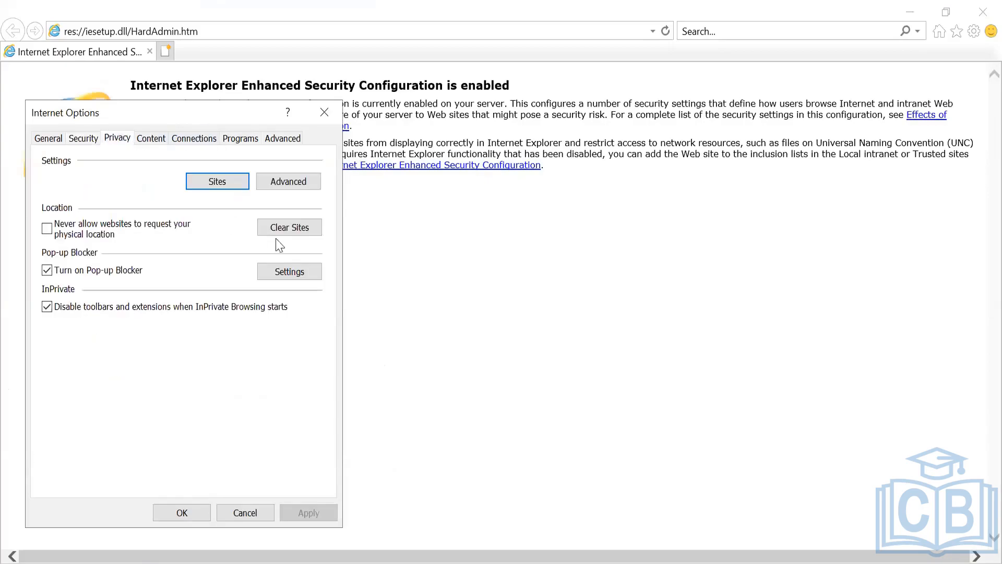
pyautogui.click(284, 182)
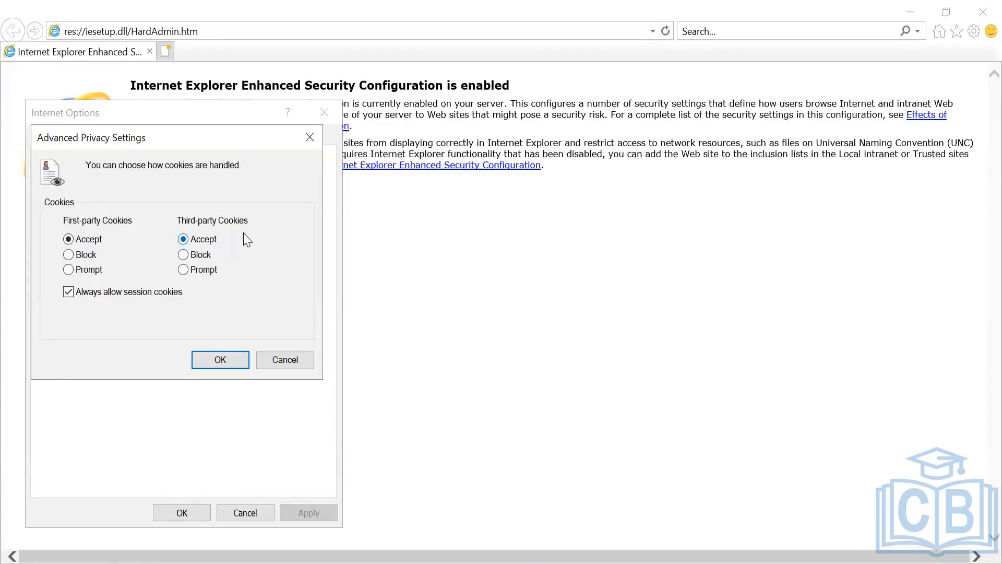
pyautogui.press('Return')
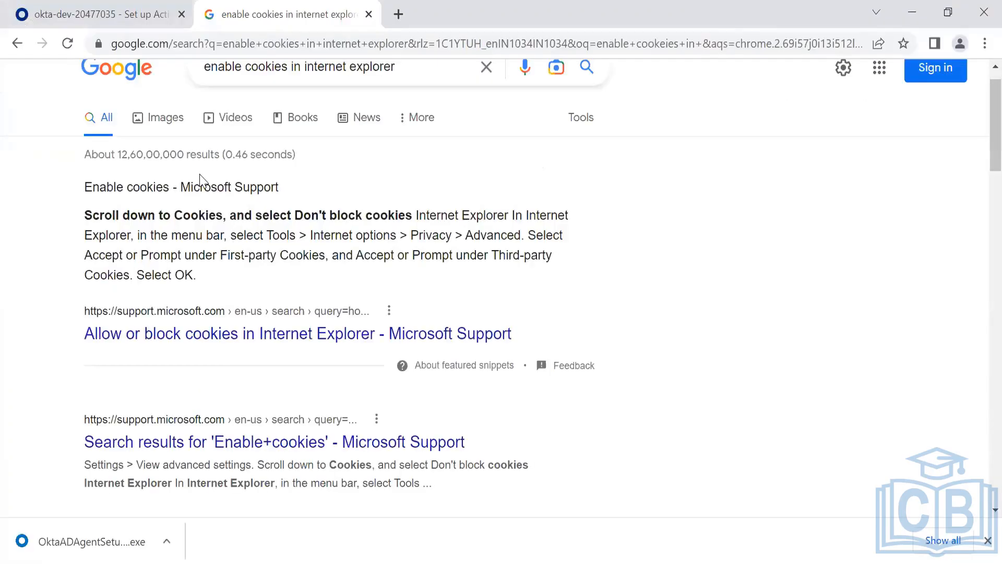
# - Search 'enable cookies in windows server 2019' and open Microsoft Support's Enable cookies article
pyautogui.click(421, 76)
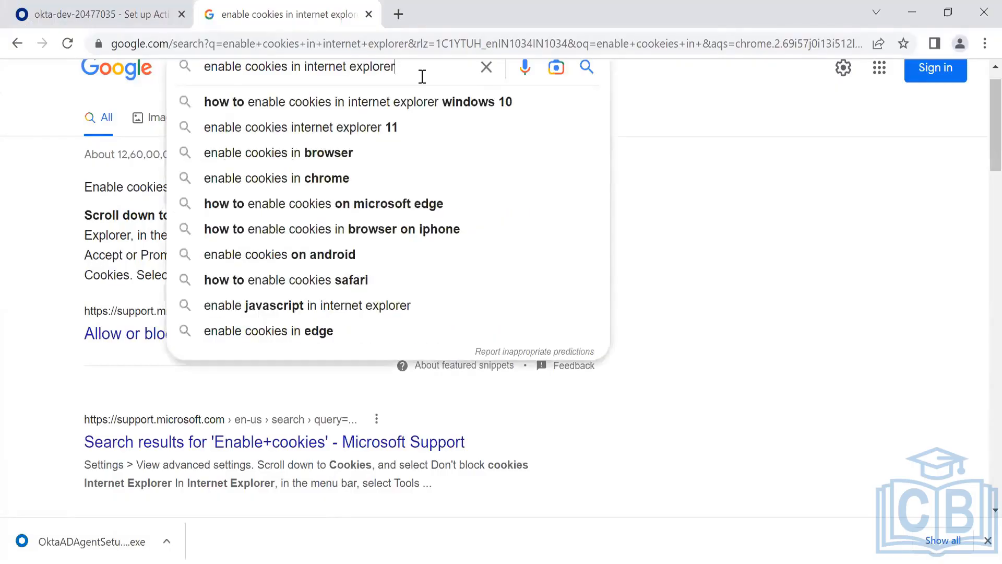
pyautogui.press('BackSpace')
pyautogui.press('BackSpace')
pyautogui.press('BackSpace')
pyautogui.press('BackSpace')
pyautogui.press('BackSpace')
pyautogui.press('BackSpace')
pyautogui.press('BackSpace')
pyautogui.press('BackSpace')
pyautogui.press('BackSpace')
pyautogui.press('BackSpace')
pyautogui.press('BackSpace')
pyautogui.press('BackSpace')
pyautogui.press('BackSpace')
pyautogui.press('BackSpace')
pyautogui.press('BackSpace')
pyautogui.press('BackSpace')
pyautogui.press('BackSpace')
pyautogui.press('BackSpace')
pyautogui.press('BackSpace')
pyautogui.press('BackSpace')
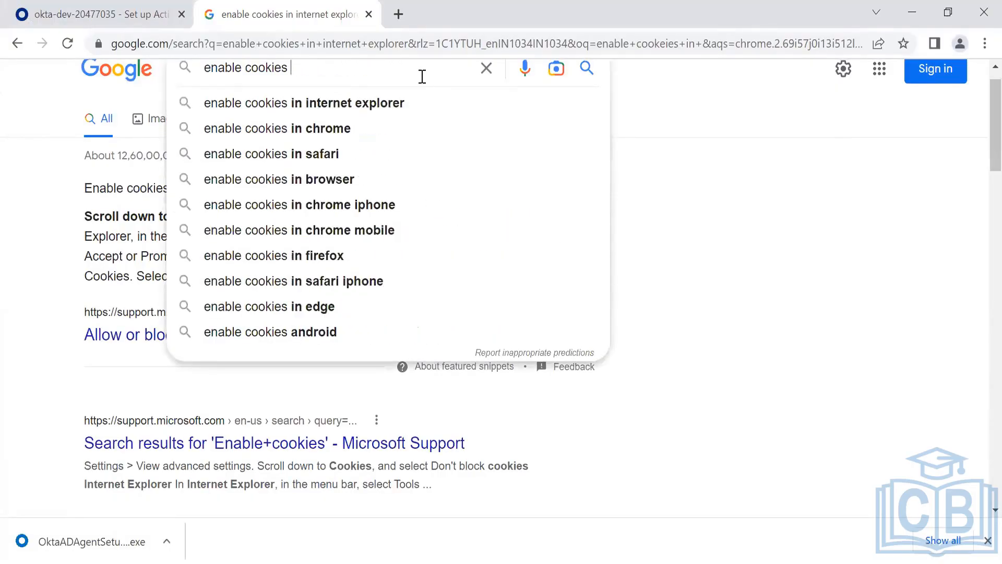
pyautogui.write('in windows se')
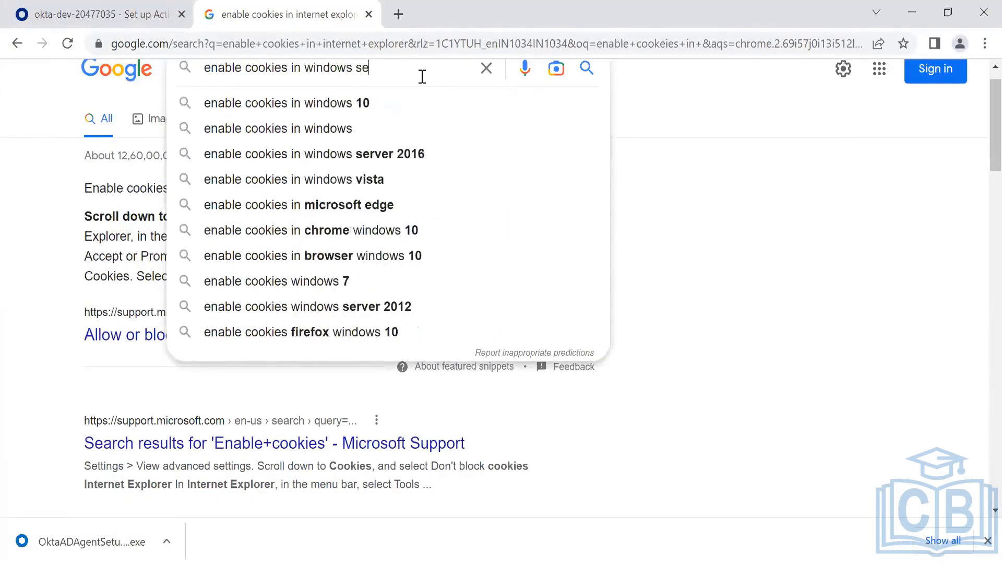
pyautogui.write('rver 201')
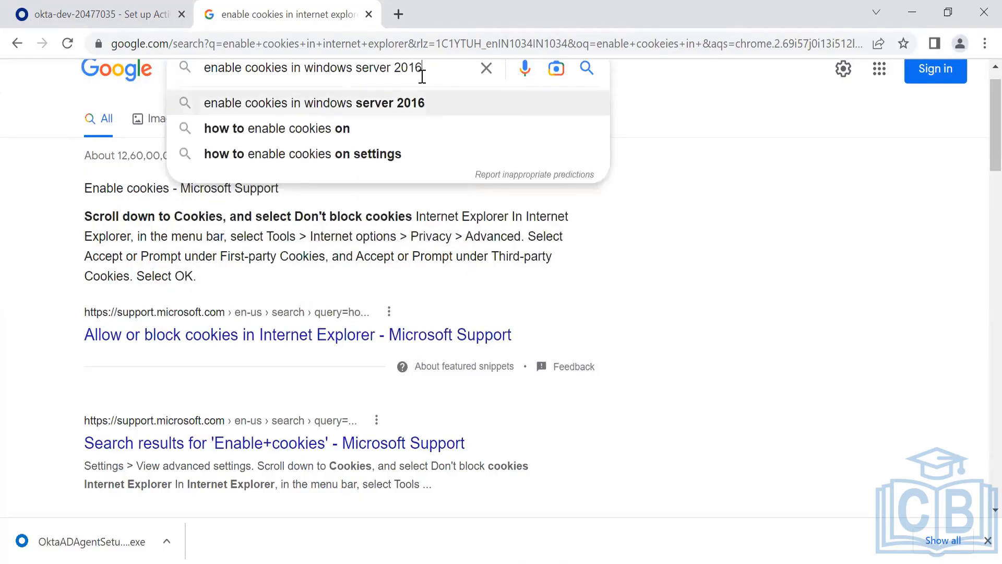
pyautogui.write('9')
pyautogui.press('Return')
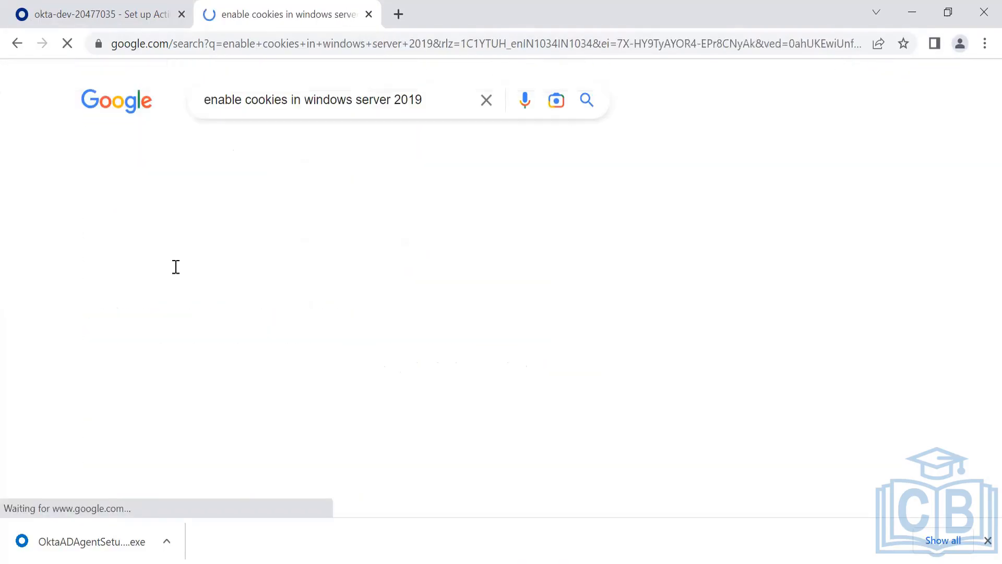
pyautogui.scroll(-1, 396, 252)
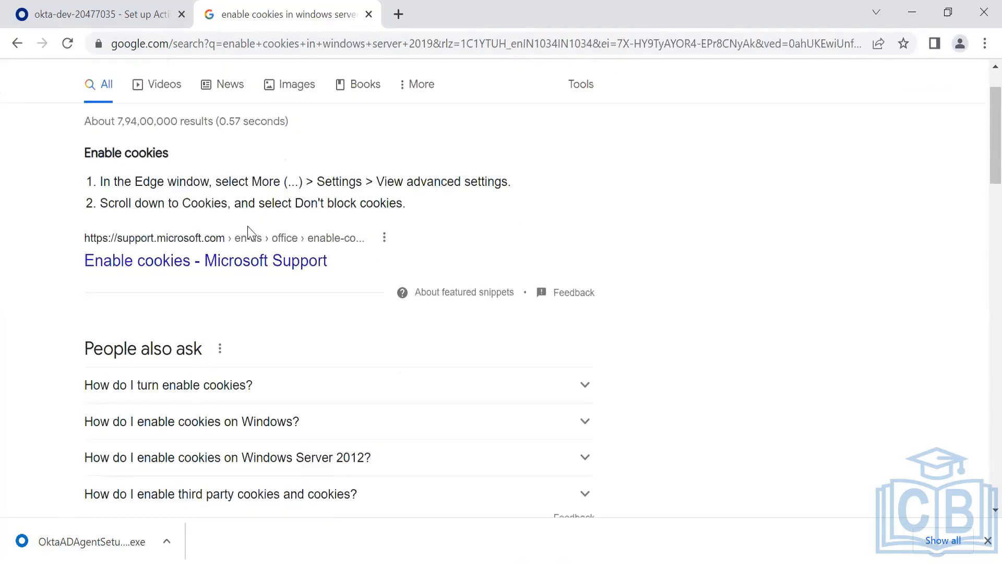
pyautogui.click(295, 260)
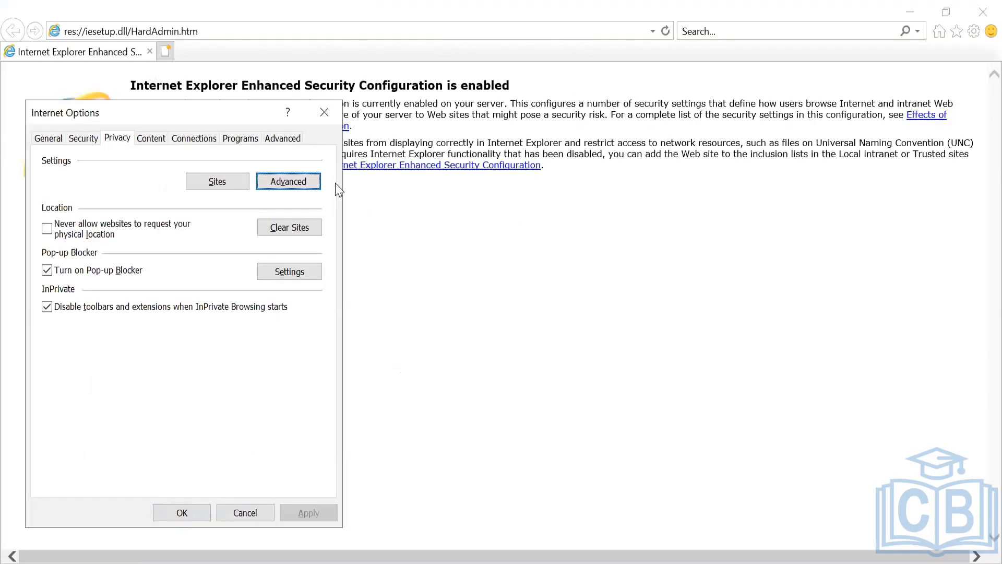
# - Show Internet Options' Advanced tab and step down the settings list through the Security section
pyautogui.click(279, 141)
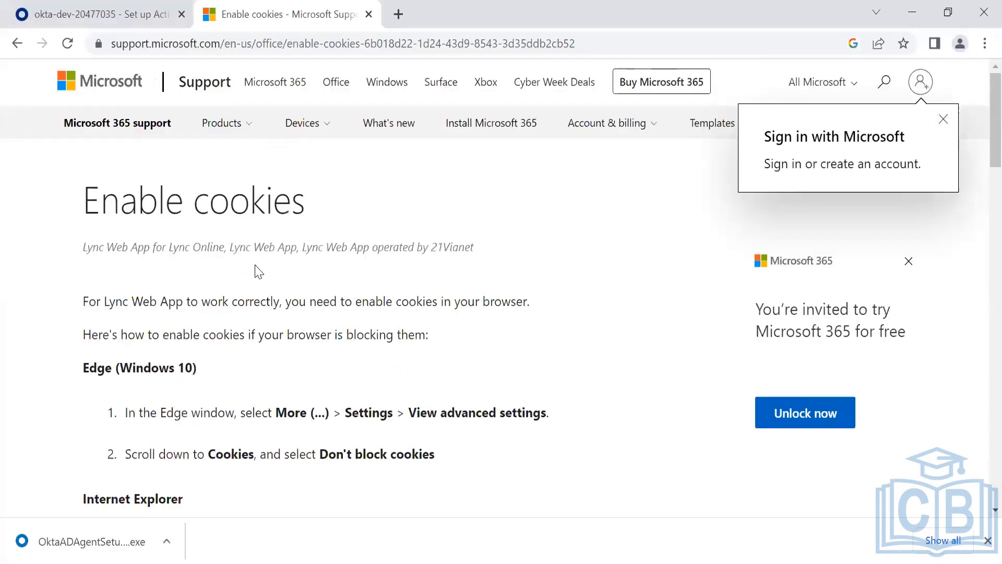
pyautogui.scroll(-2, 259, 272)
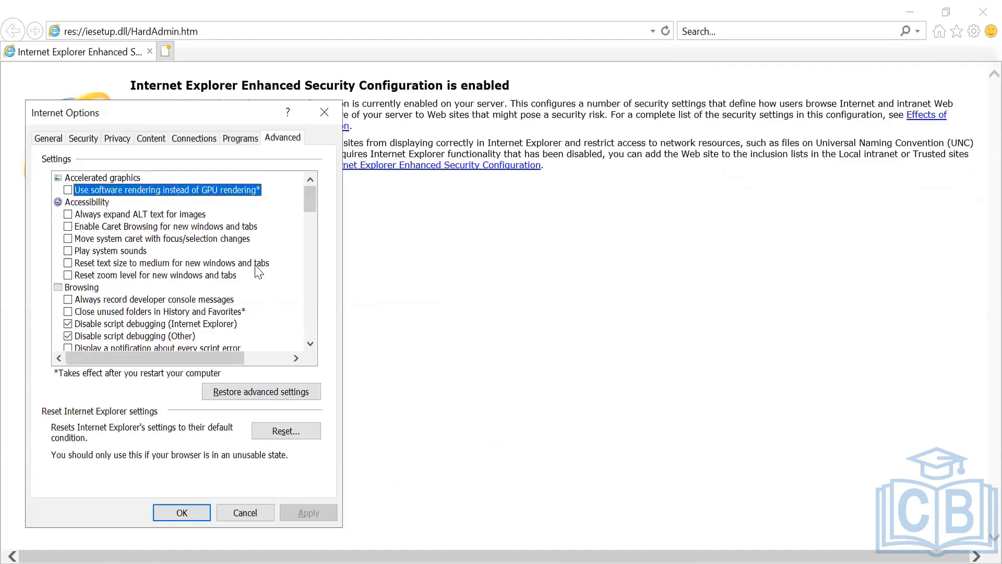
pyautogui.press('Down')
pyautogui.press('Down')
pyautogui.press('Down')
pyautogui.press('Down')
pyautogui.press('Down')
pyautogui.press('Down')
pyautogui.press('Down')
pyautogui.press('Down')
pyautogui.press('Down')
pyautogui.press('Down')
pyautogui.press('Down')
pyautogui.press('Down')
pyautogui.press('Down')
pyautogui.press('Down')
pyautogui.press('Down')
pyautogui.press('Down')
pyautogui.press('Down')
pyautogui.press('Down')
pyautogui.press('Down')
pyautogui.press('Down')
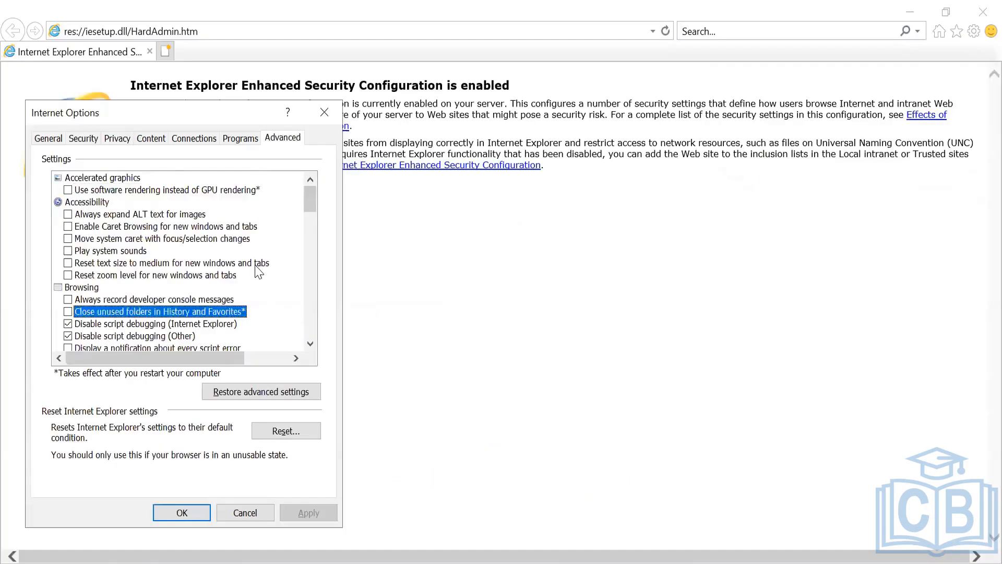
pyautogui.press('Down')
pyautogui.press('Down')
pyautogui.press('Down')
pyautogui.press('Down')
pyautogui.press('Down')
pyautogui.press('Down')
pyautogui.press('Down')
pyautogui.press('Down')
pyautogui.press('Down')
pyautogui.press('Down')
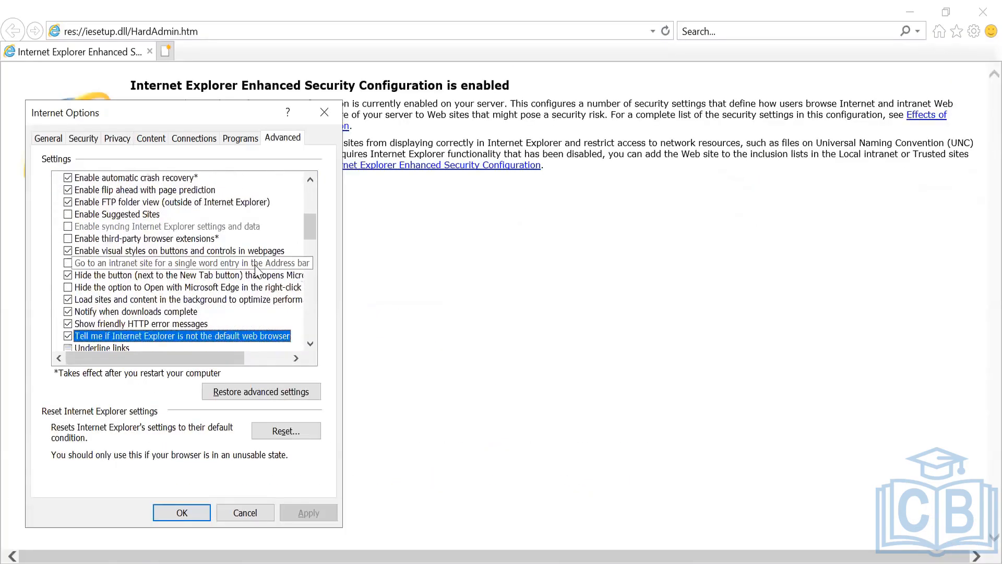
pyautogui.press('Down')
pyautogui.press('Down')
pyautogui.press('Down')
pyautogui.press('Down')
pyautogui.press('Down')
pyautogui.press('Down')
pyautogui.press('Down')
pyautogui.press('Down')
pyautogui.press('Down')
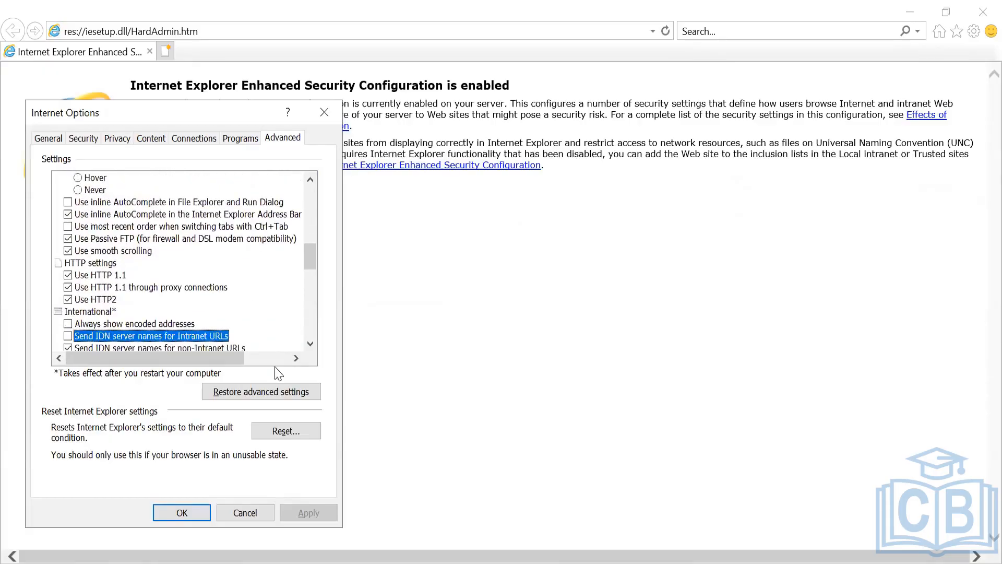
pyautogui.press('Down')
pyautogui.press('Down')
pyautogui.press('Down')
pyautogui.press('Down')
pyautogui.press('Down')
pyautogui.press('Down')
pyautogui.press('Down')
pyautogui.press('Down')
pyautogui.press('Down')
pyautogui.press('Down')
pyautogui.press('Down')
pyautogui.press('Down')
pyautogui.press('Down')
pyautogui.press('Down')
pyautogui.press('Down')
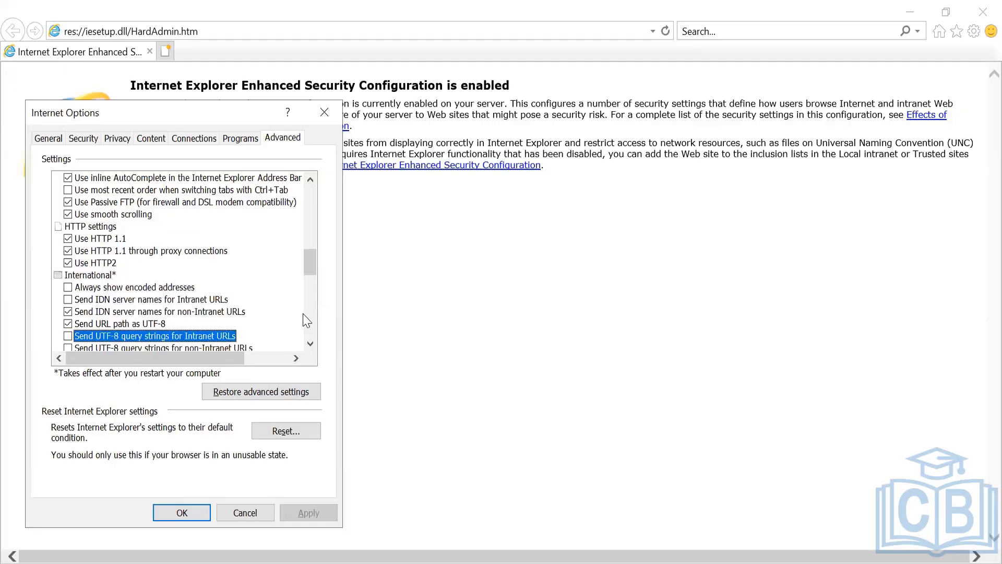
pyautogui.press('Down')
pyautogui.press('Down')
pyautogui.press('Down')
pyautogui.press('Down')
pyautogui.press('Down')
pyautogui.press('Down')
pyautogui.press('Down')
pyautogui.press('Down')
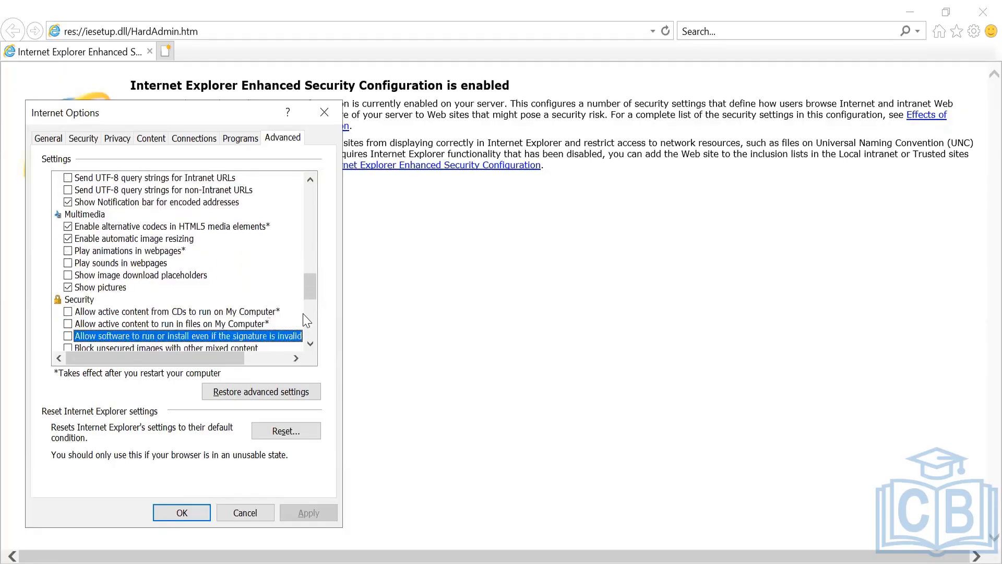
pyautogui.press('Down')
pyautogui.press('Down')
pyautogui.press('Down')
pyautogui.press('Down')
pyautogui.press('Down')
pyautogui.press('Down')
pyautogui.press('Down')
pyautogui.press('Down')
pyautogui.press('Down')
pyautogui.press('Down')
pyautogui.press('Down')
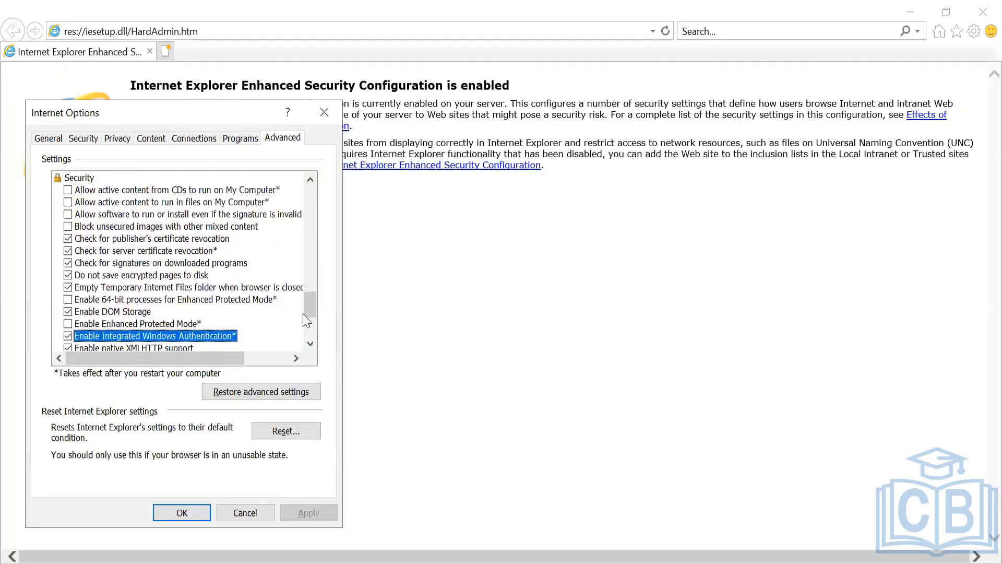
pyautogui.press('Down')
pyautogui.press('Down')
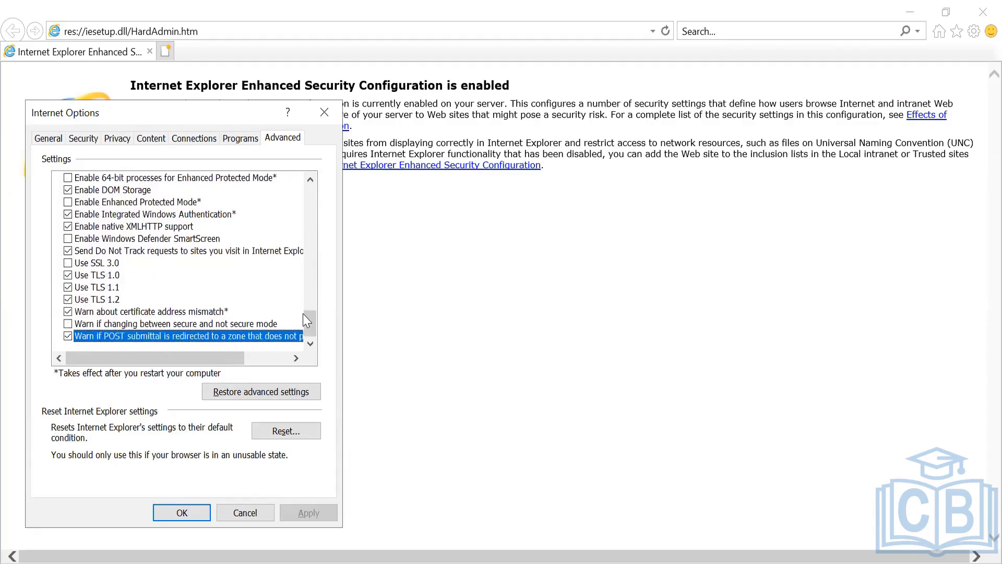
# - Jump back to the top of the Advanced settings list and step down again
pyautogui.press('pageup')
pyautogui.press('Home')
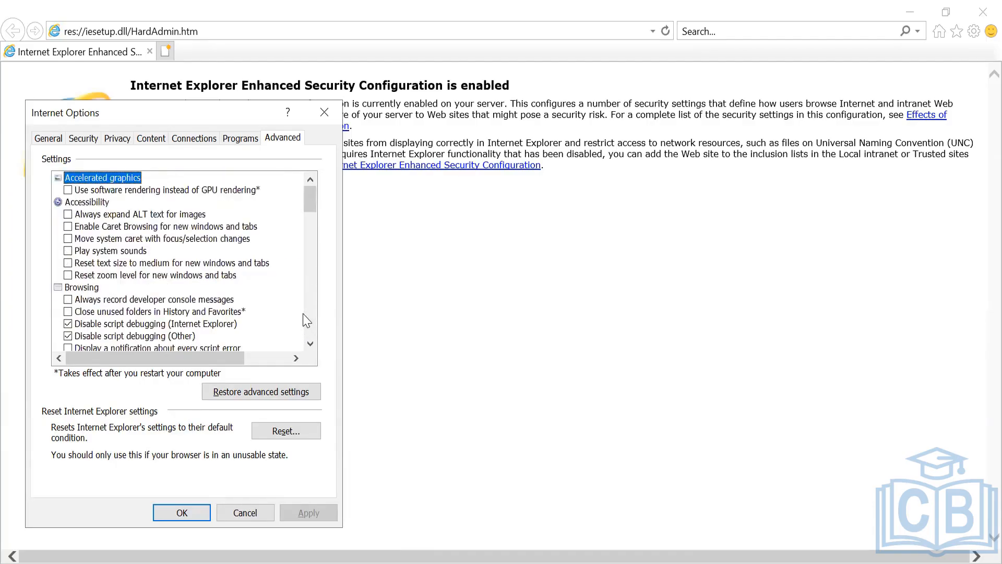
pyautogui.press('Down')
pyautogui.press('Down')
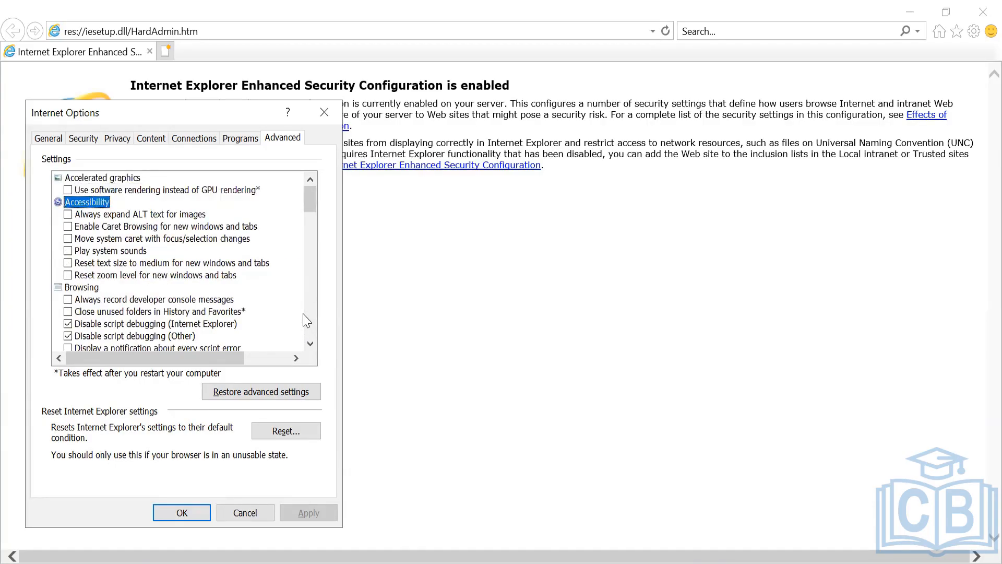
pyautogui.press('Down')
pyautogui.press('pagedown')
pyautogui.press('Down')
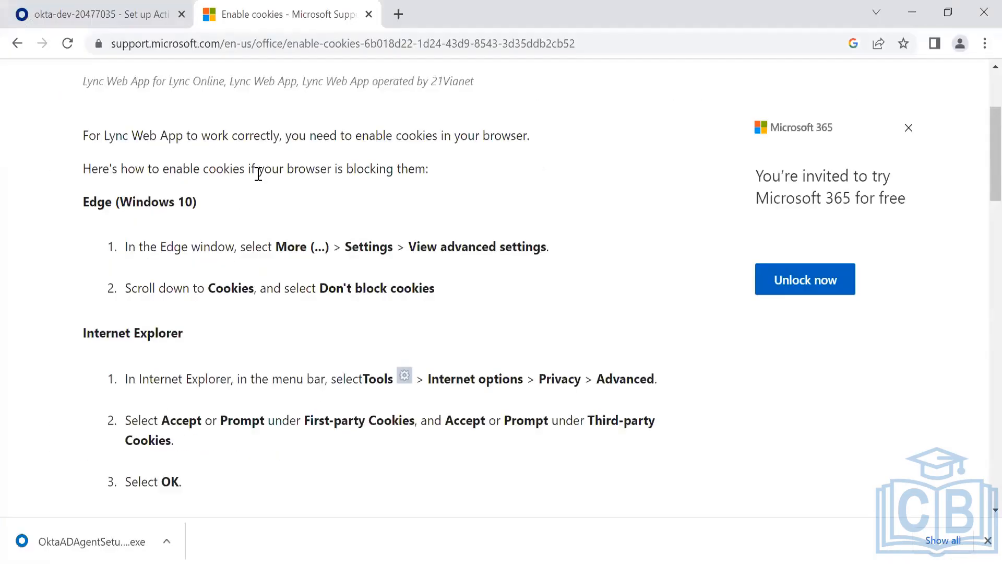
# - Recheck the cookie acceptance options under Internet Explorer's Privacy > Advanced
pyautogui.scroll(1, 258, 174)
pyautogui.scroll(-1, 257, 174)
pyautogui.scroll(-3, 257, 176)
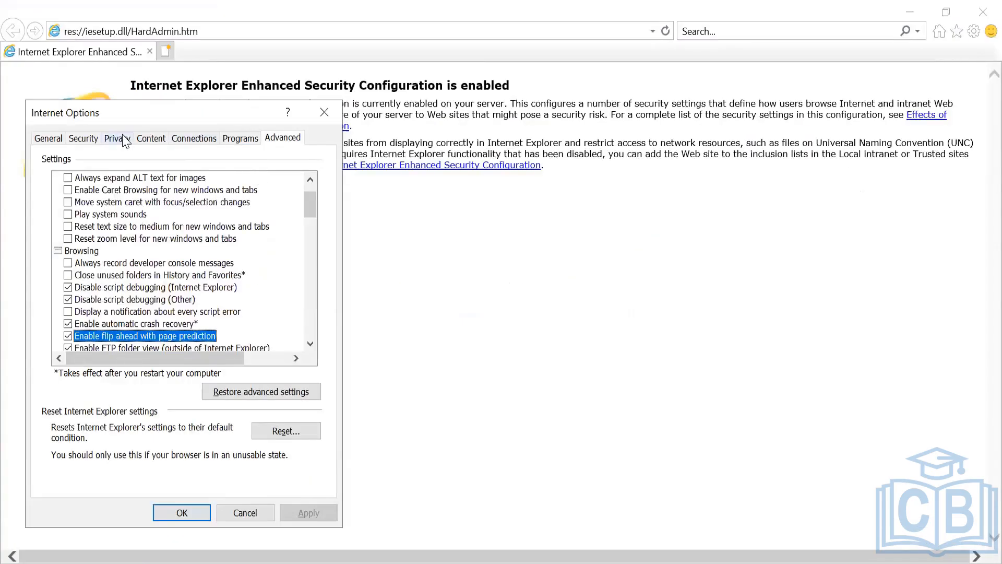
pyautogui.click(115, 139)
pyautogui.click(288, 183)
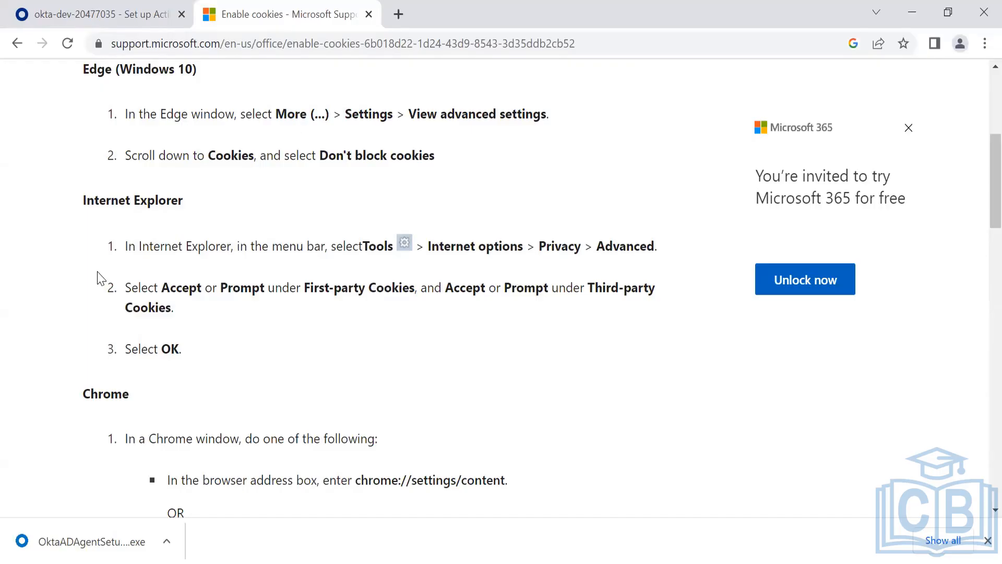
pyautogui.scroll(-15, 102, 278)
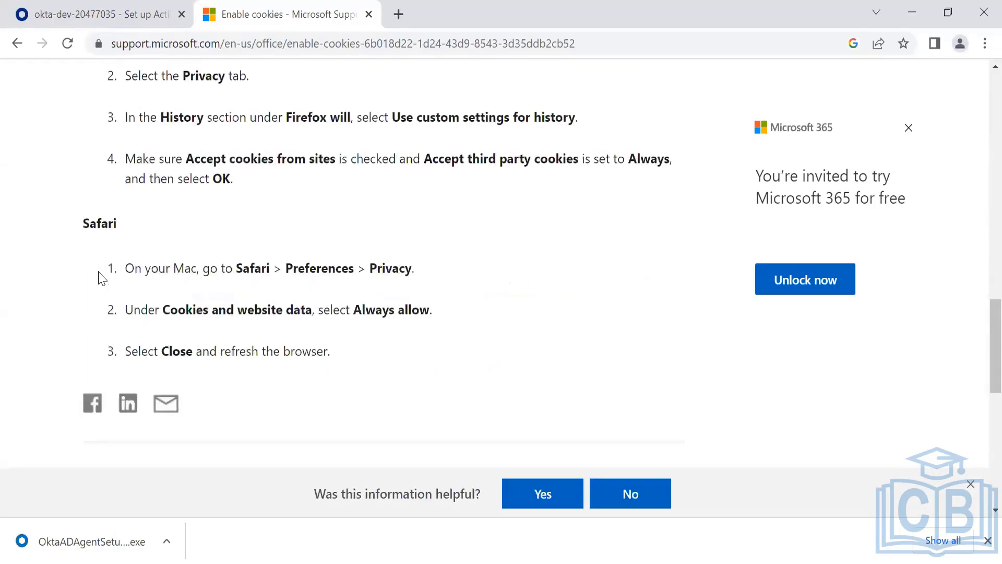
pyautogui.scroll(20, 102, 278)
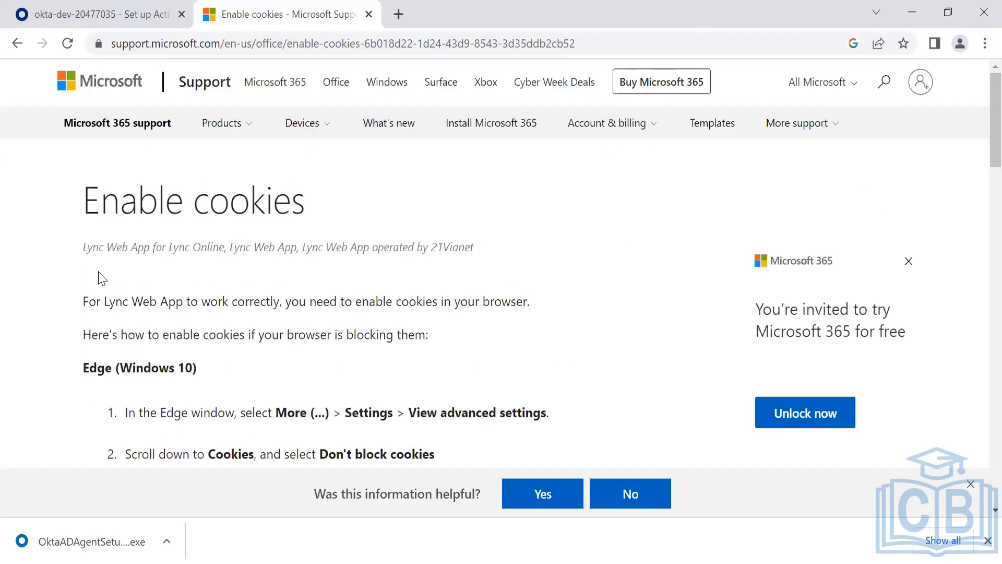
# - Reload the support article, glance at the Okta sign-in, and scroll to the Chrome cookie steps
pyautogui.click(16, 44)
pyautogui.hotkey('alt', 'Tab')
pyautogui.hotkey('alt', 'Tab')
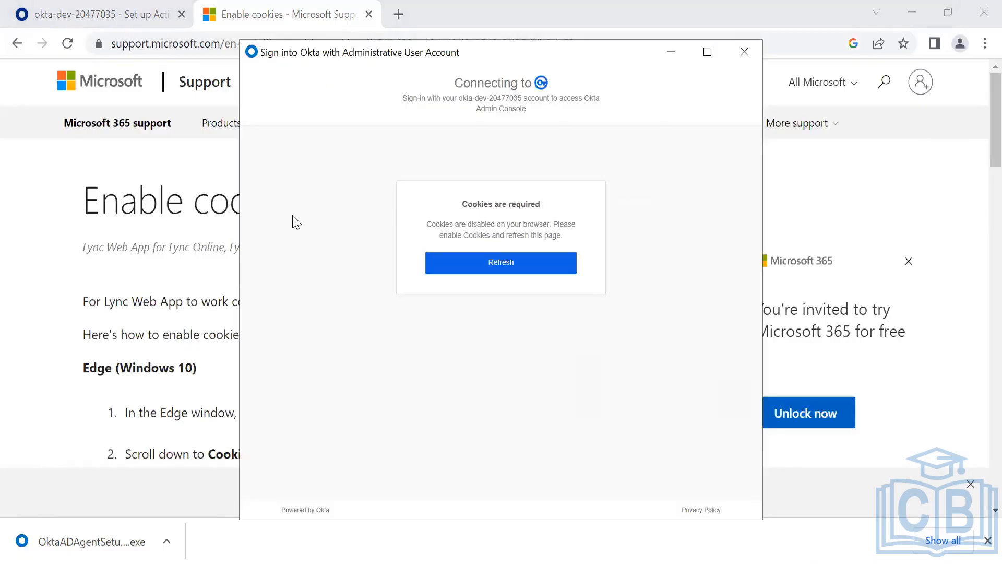
pyautogui.hotkey('alt', 'Tab')
pyautogui.scroll(-6, 294, 215)
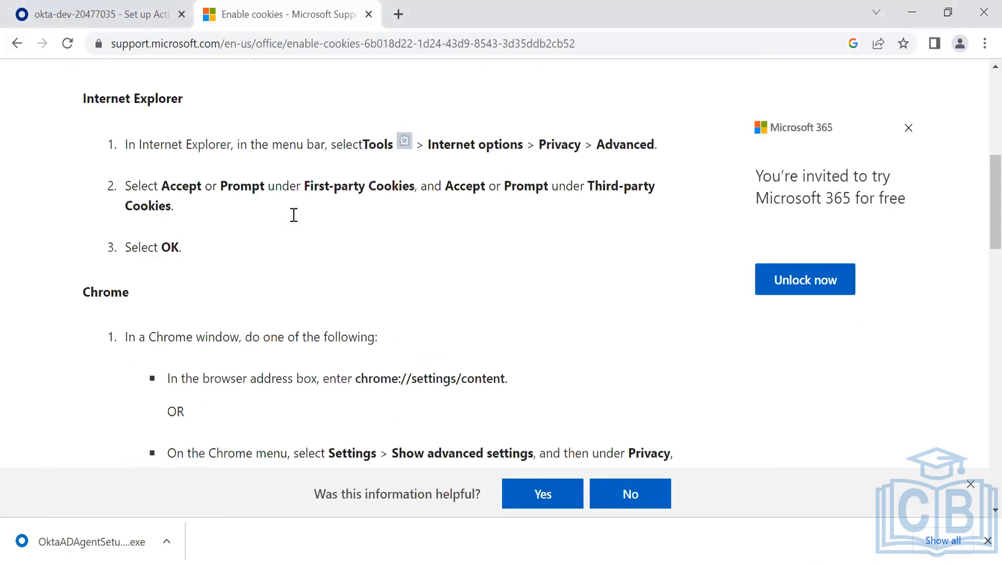
pyautogui.scroll(-4, 294, 215)
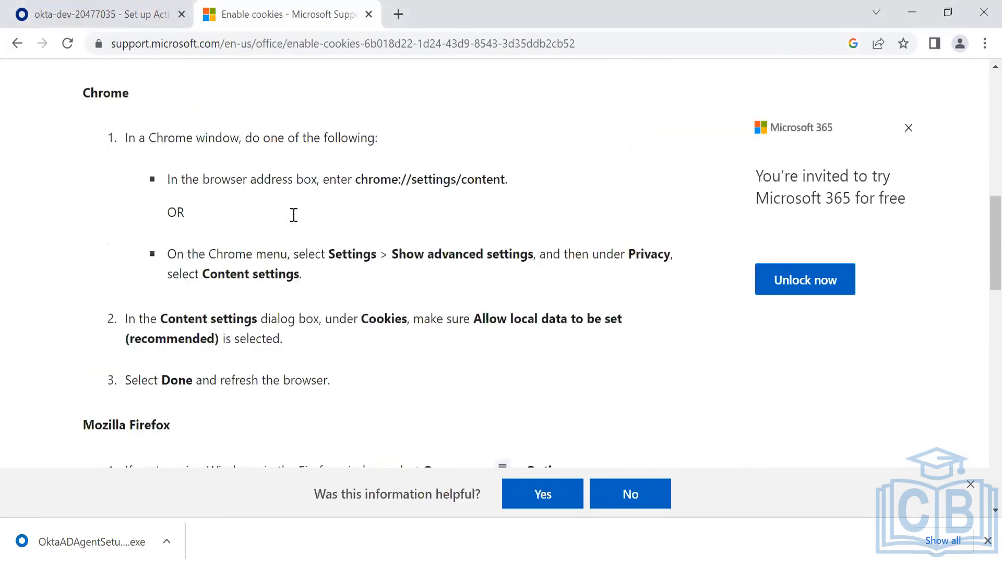
# - Switch to Chrome and search its settings for cookies
pyautogui.hotkey('alt', 'Tab')
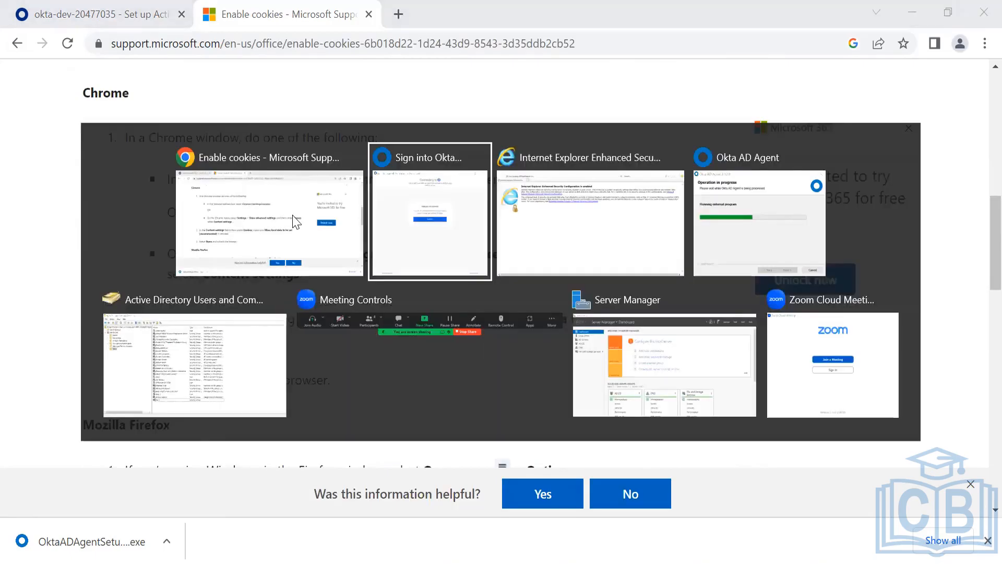
pyautogui.hotkey('alt', 'Tab')
pyautogui.hotkey('alt', 'Tab')
pyautogui.hotkey('alt', 'Tab')
pyautogui.hotkey('alt', 'Tab')
pyautogui.hotkey('alt', 'Tab')
pyautogui.hotkey('alt', 'Tab')
pyautogui.hotkey('alt', 'Tab')
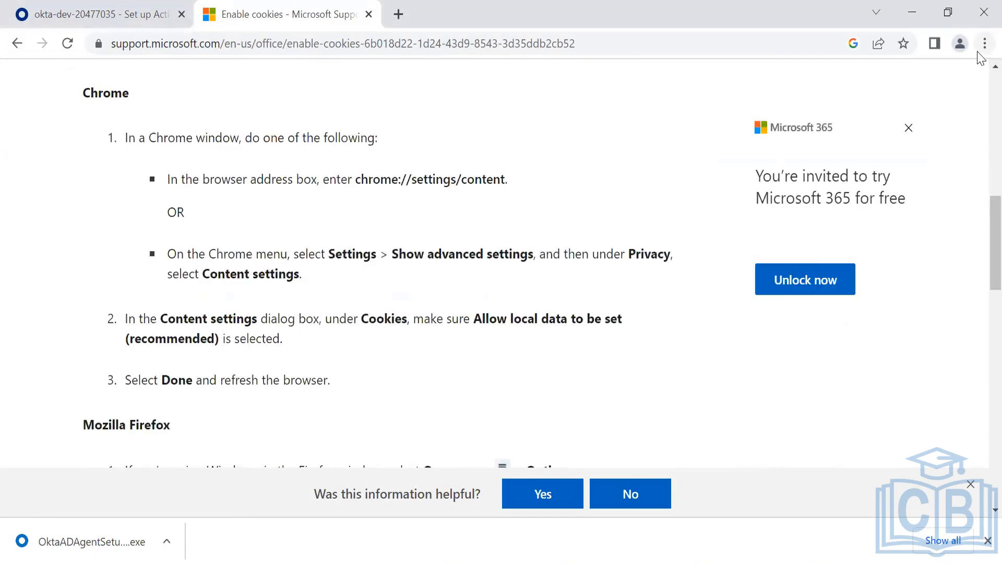
pyautogui.click(984, 44)
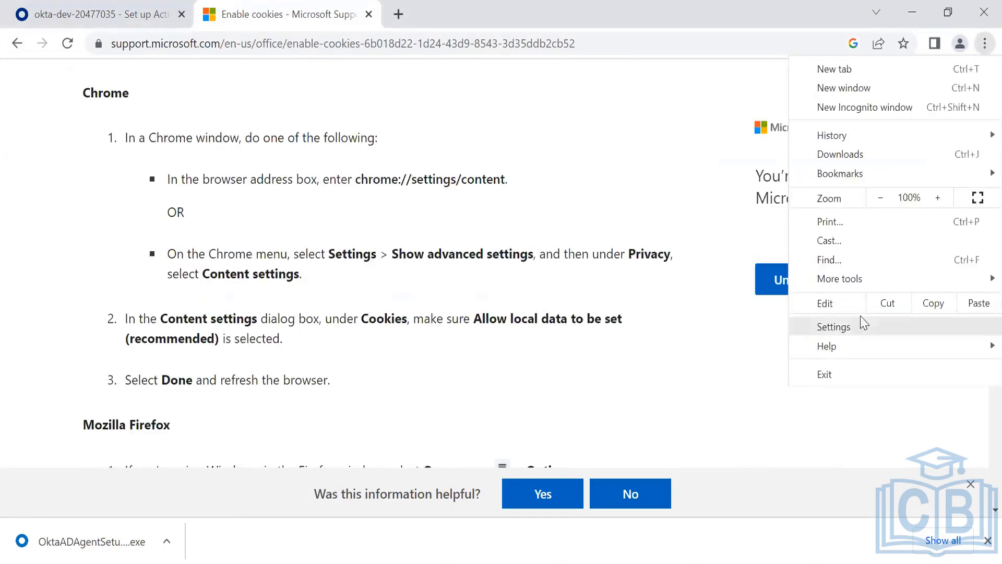
pyautogui.click(864, 328)
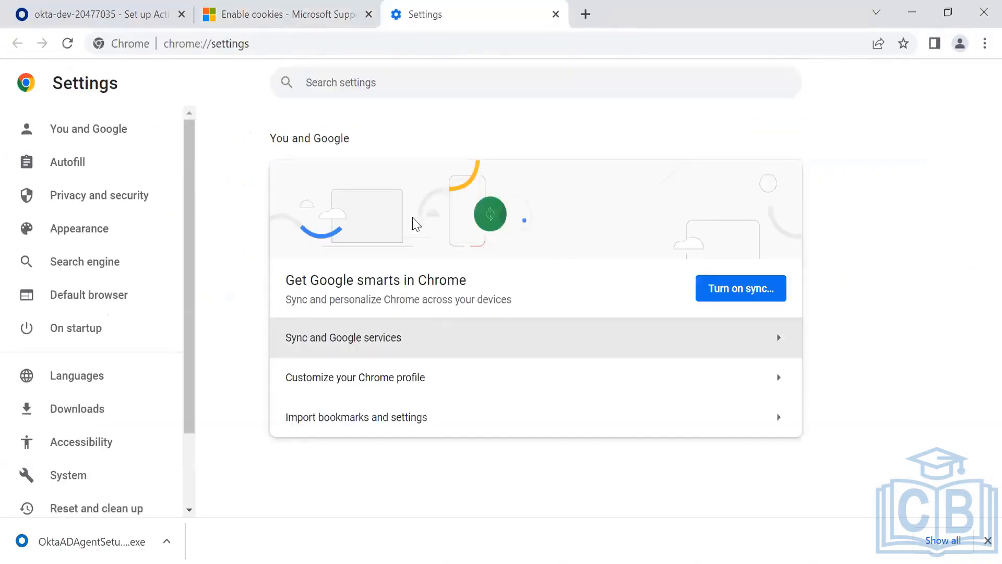
pyautogui.click(324, 84)
pyautogui.write('d')
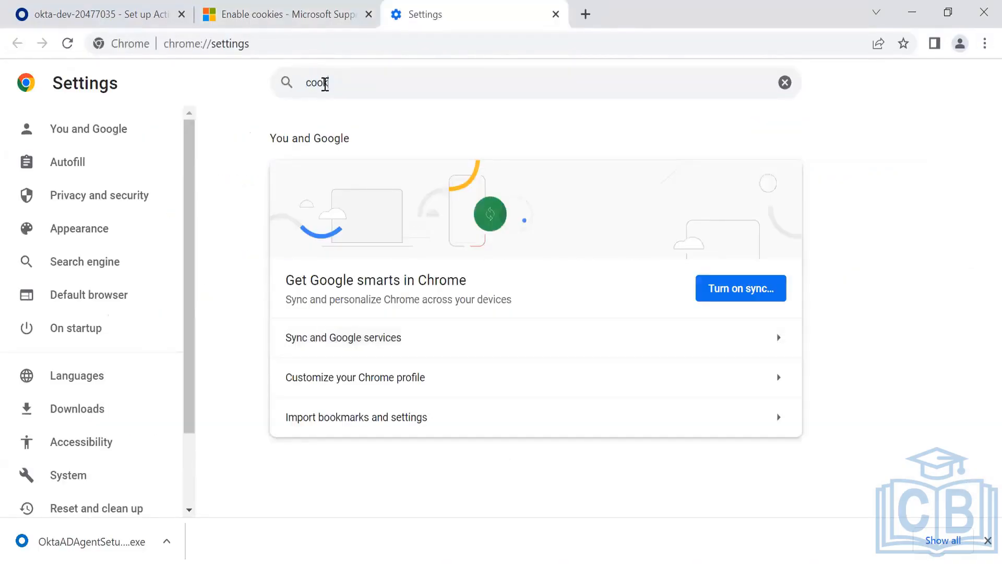
pyautogui.write('ookies')
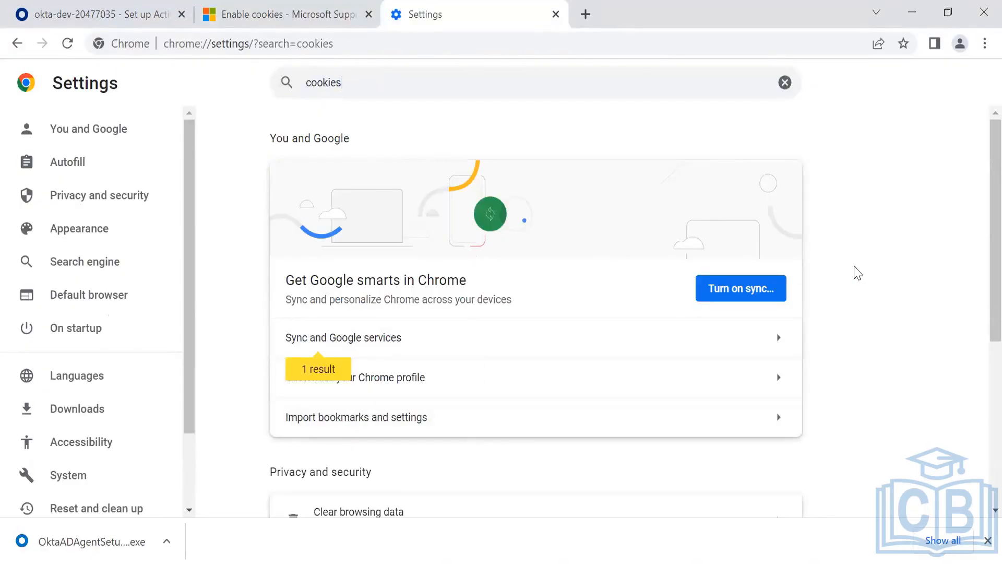
# - Set Chrome's cookies to Allow all cookies and close the Settings tab
pyautogui.moveTo(990, 284); pyautogui.dragTo(977, 447)
pyautogui.click(715, 342)
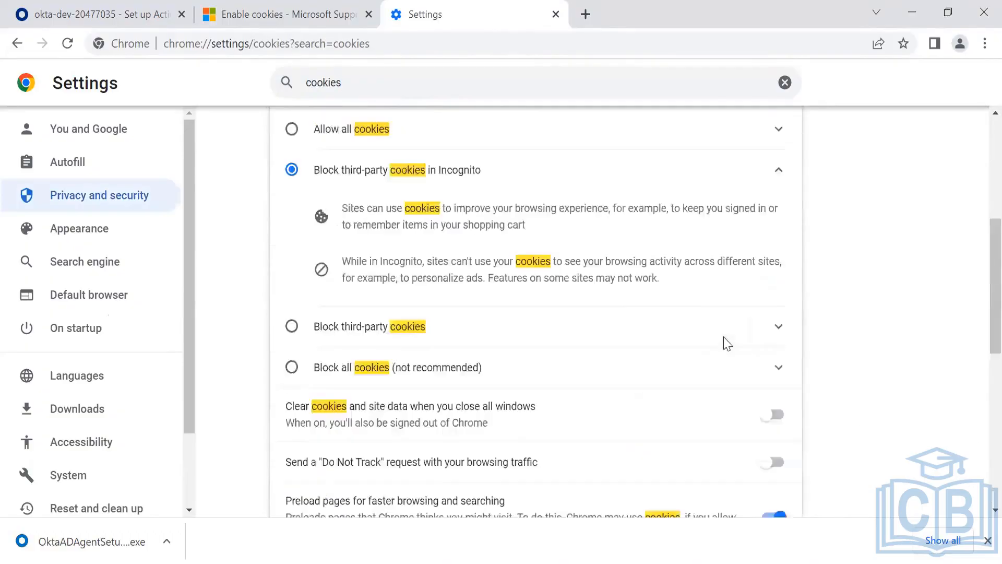
pyautogui.click(342, 446)
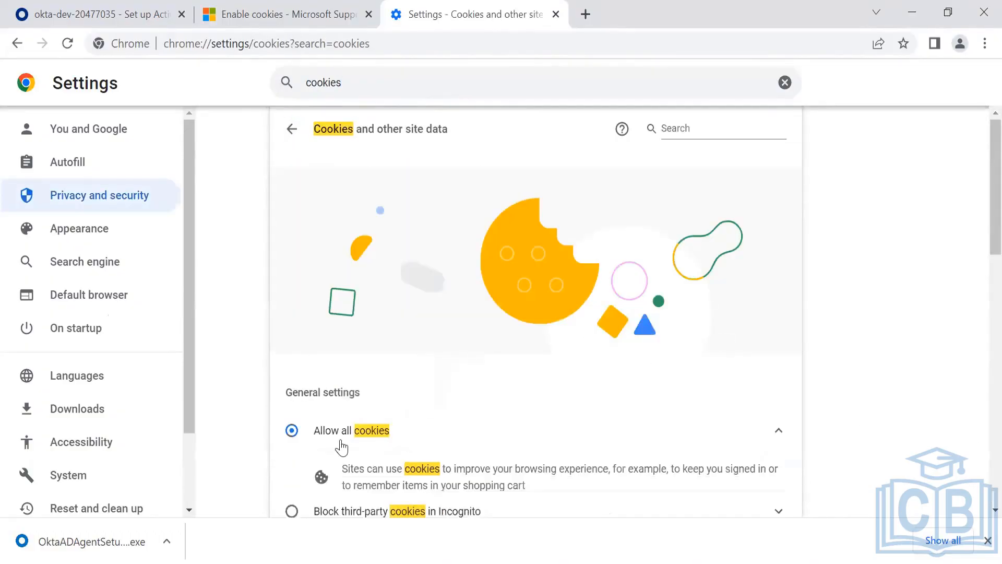
pyautogui.moveTo(977, 217); pyautogui.dragTo(977, 287)
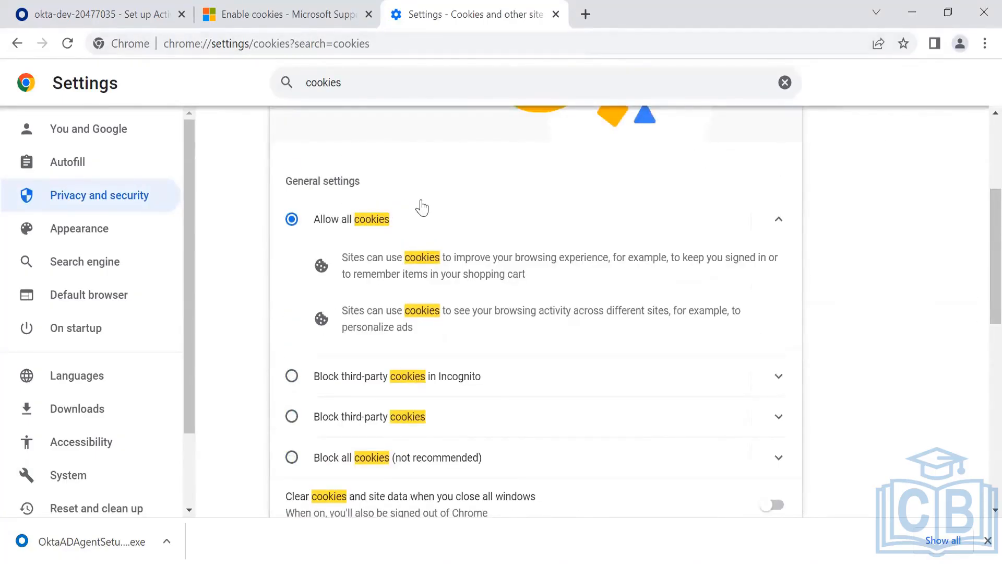
pyautogui.hotkey('ctrl', 'w')
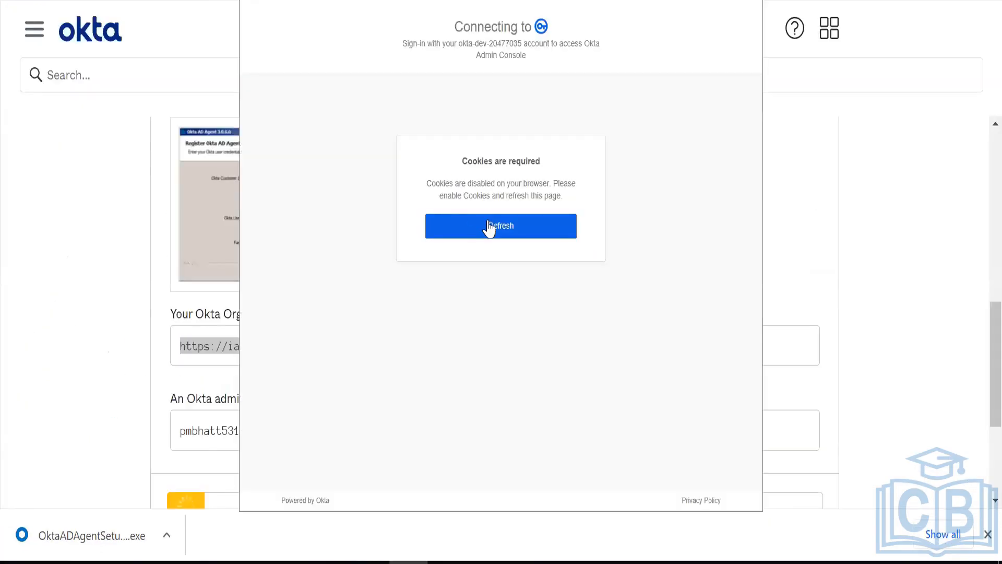
# - Refresh the cookies-required Okta sign-in, then close the IE 404 window and the sign-in popup
pyautogui.click(486, 227)
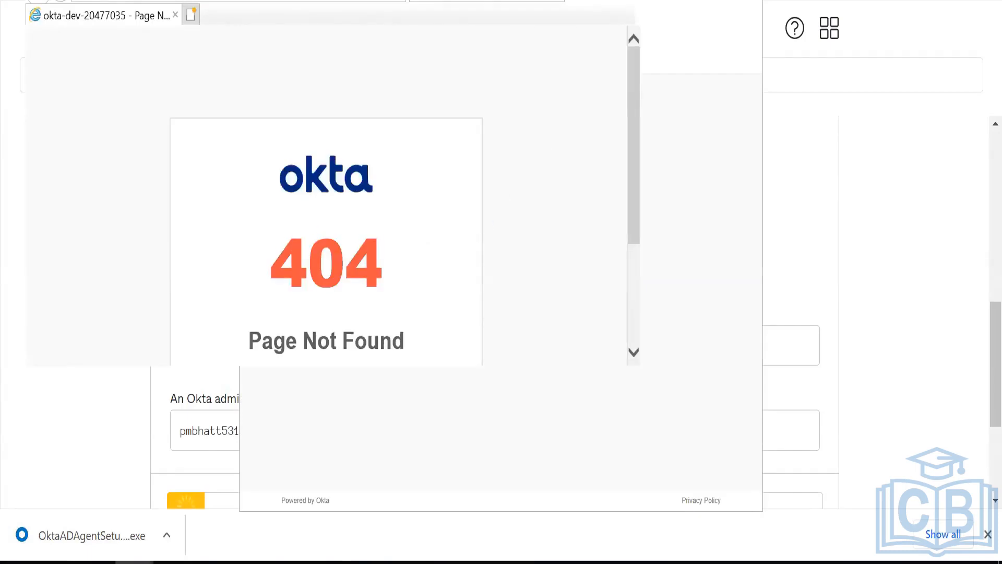
pyautogui.click(623, 0)
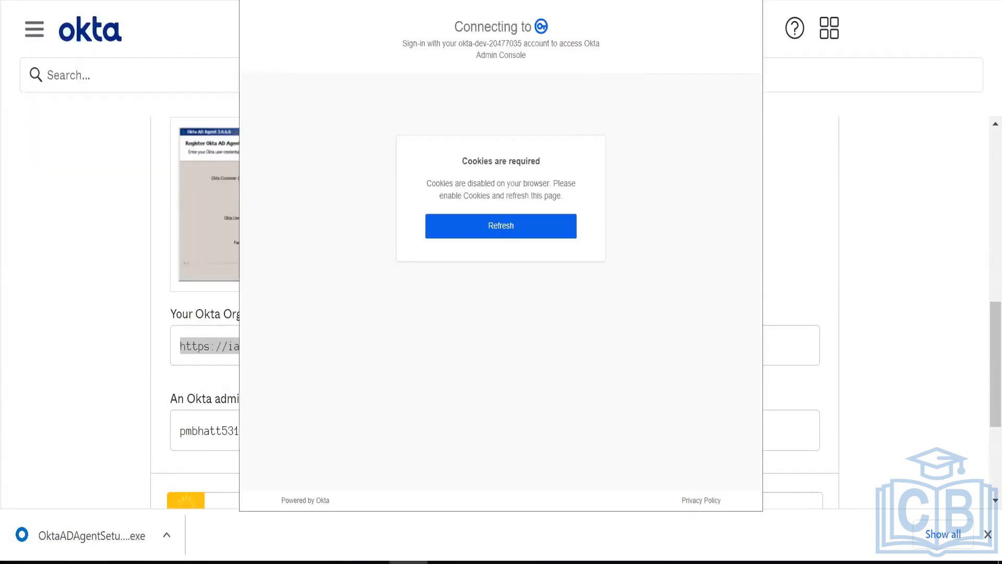
pyautogui.click(756, 2)
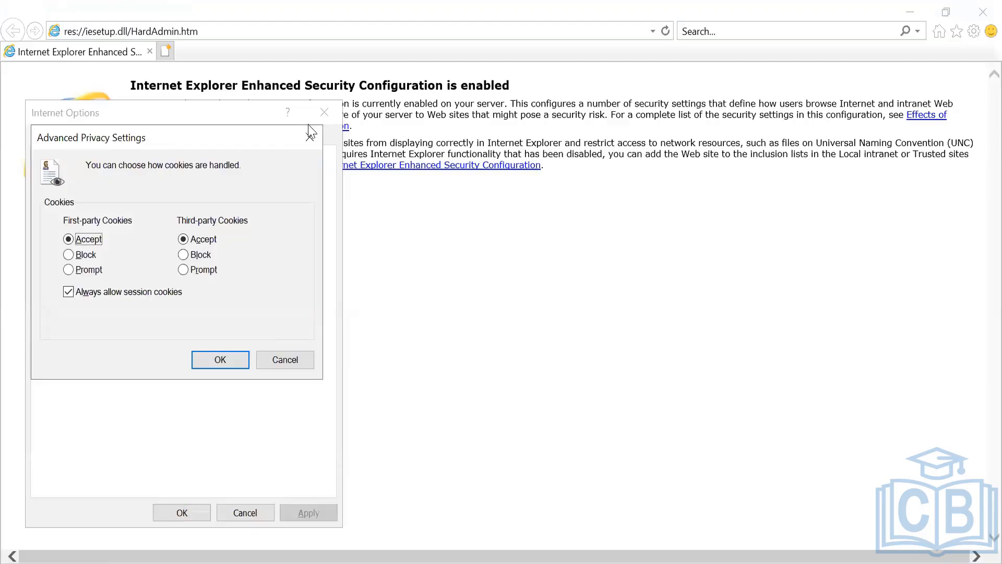
# - Close Internet Options, keep Google Chrome as default browser, and retry agent registration with a reload
pyautogui.click(316, 135)
pyautogui.click(324, 112)
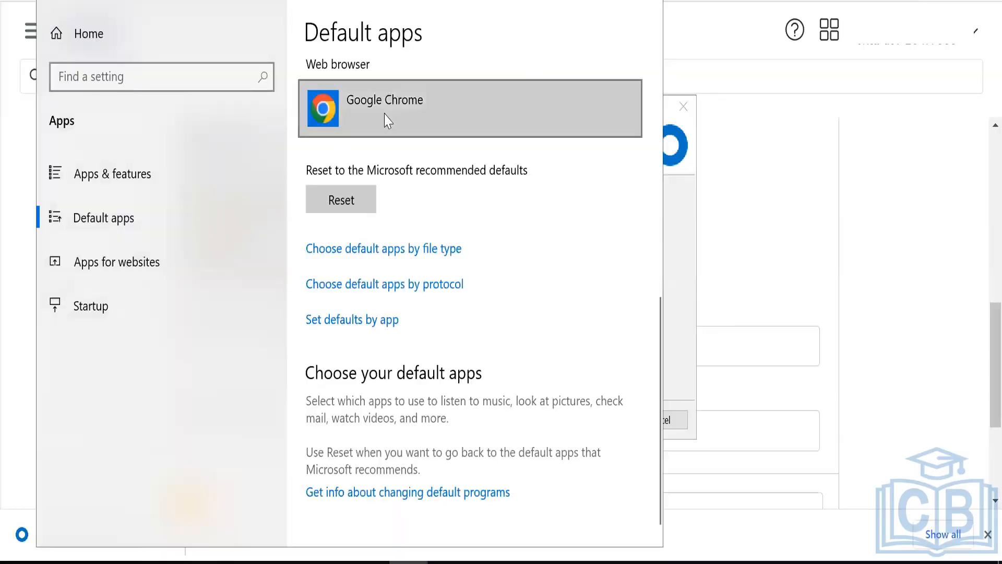
pyautogui.click(389, 119)
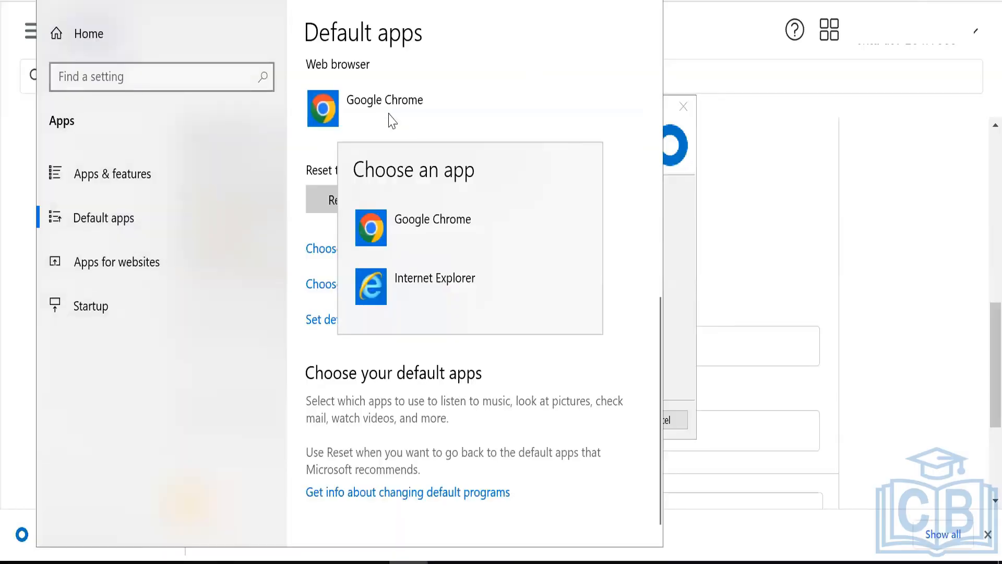
pyautogui.click(437, 241)
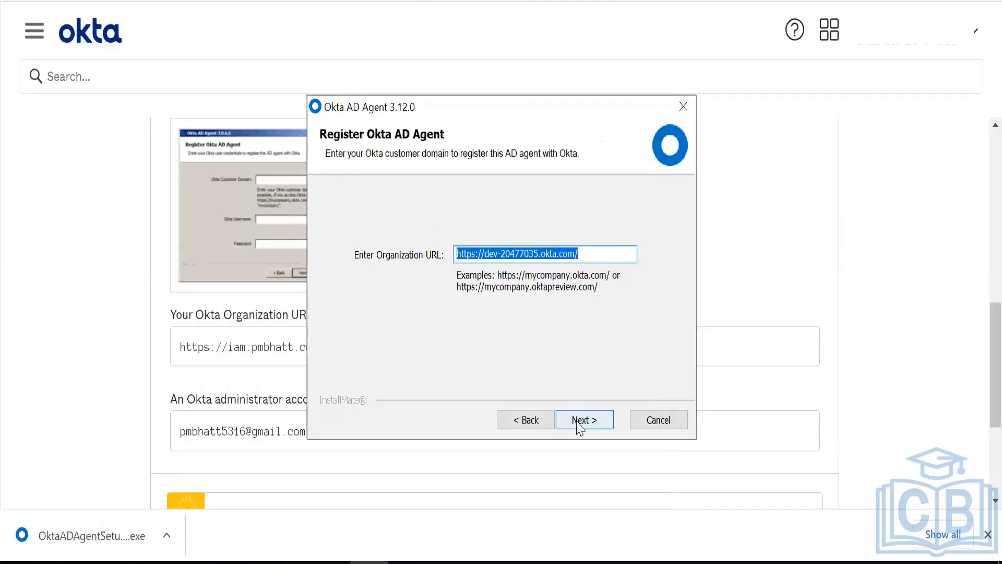
pyautogui.click(582, 420)
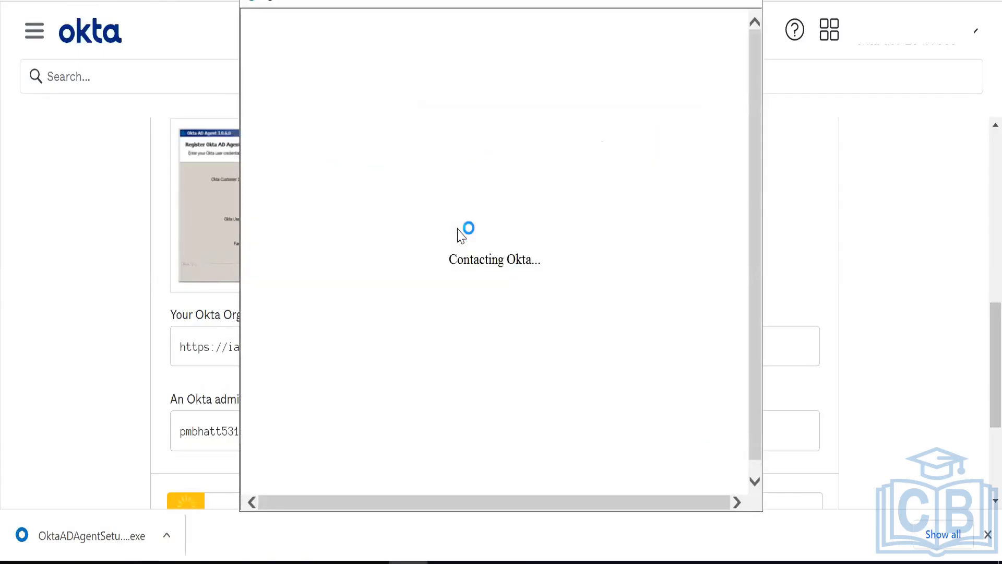
pyautogui.click(460, 233)
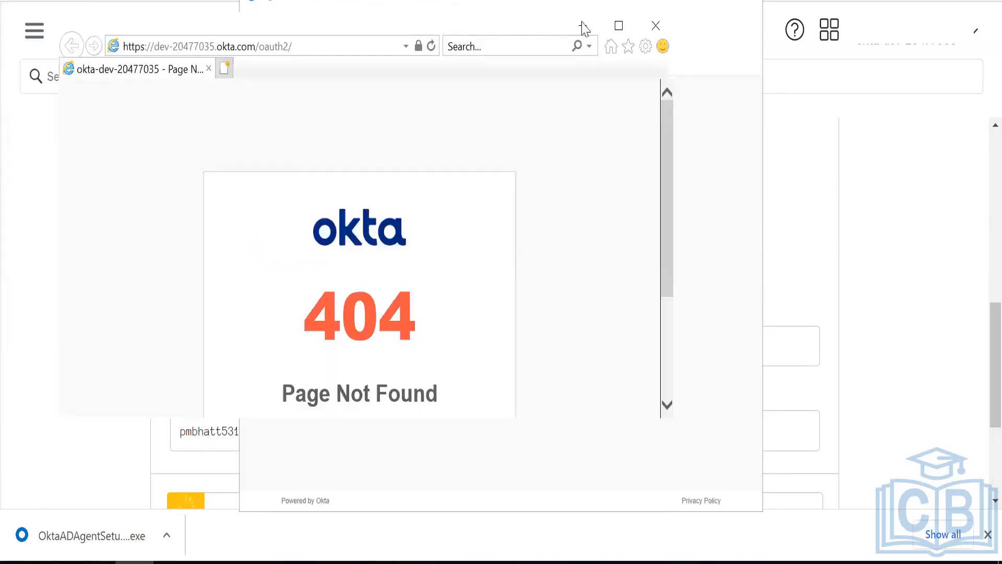
# - Close the 404 window and open Internet Options' Custom level settings for the Internet zone
pyautogui.click(656, 26)
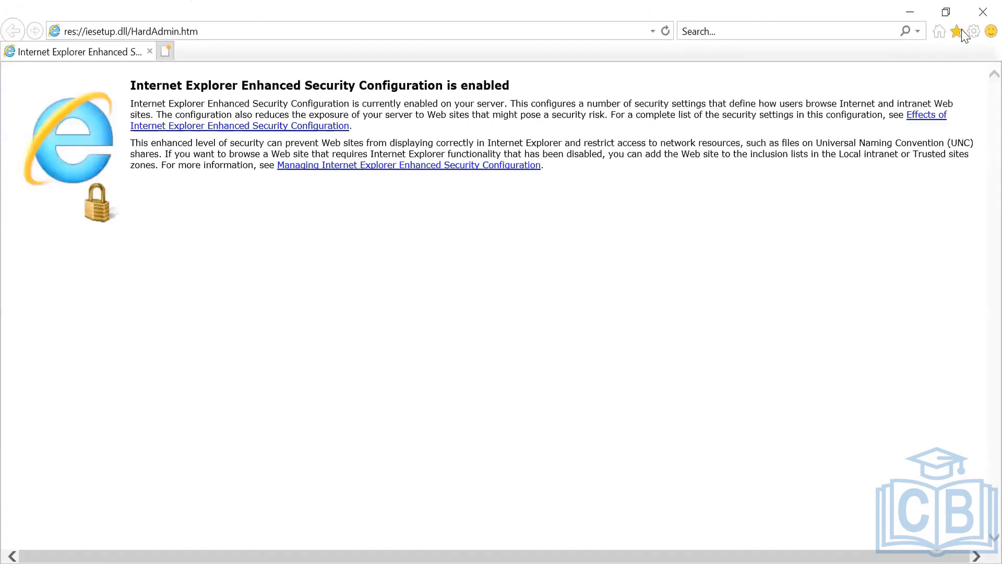
pyautogui.click(974, 31)
pyautogui.click(839, 231)
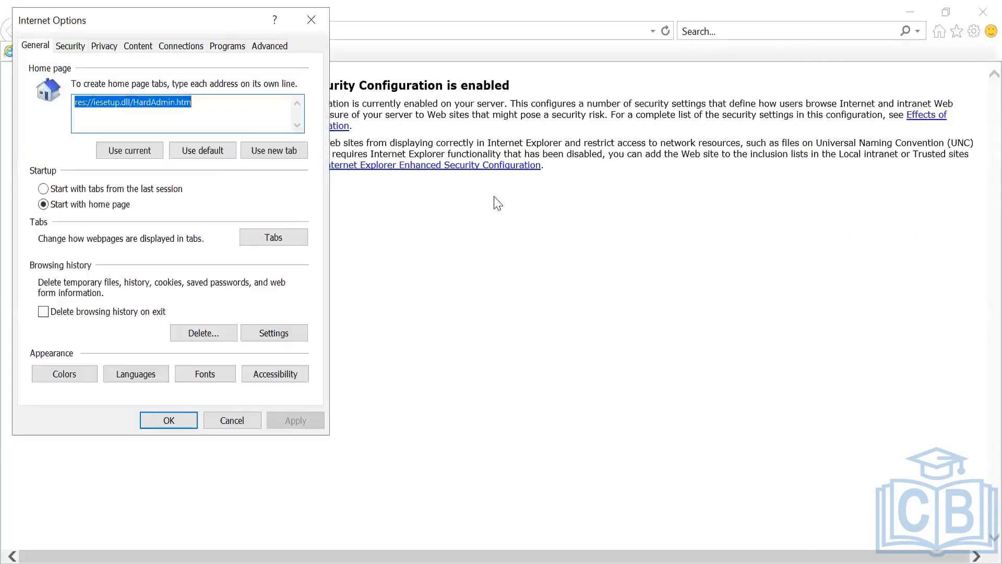
pyautogui.click(84, 50)
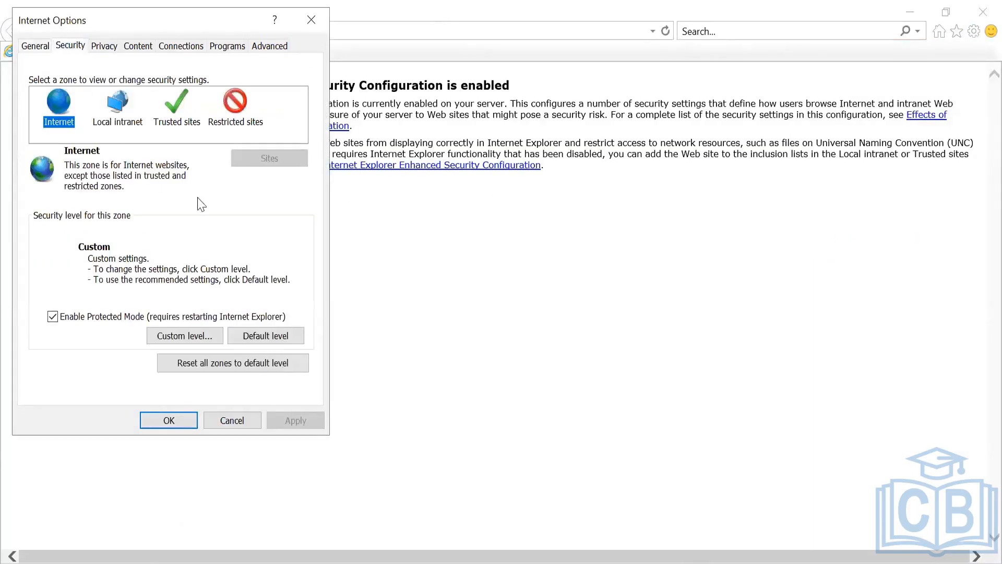
pyautogui.click(200, 337)
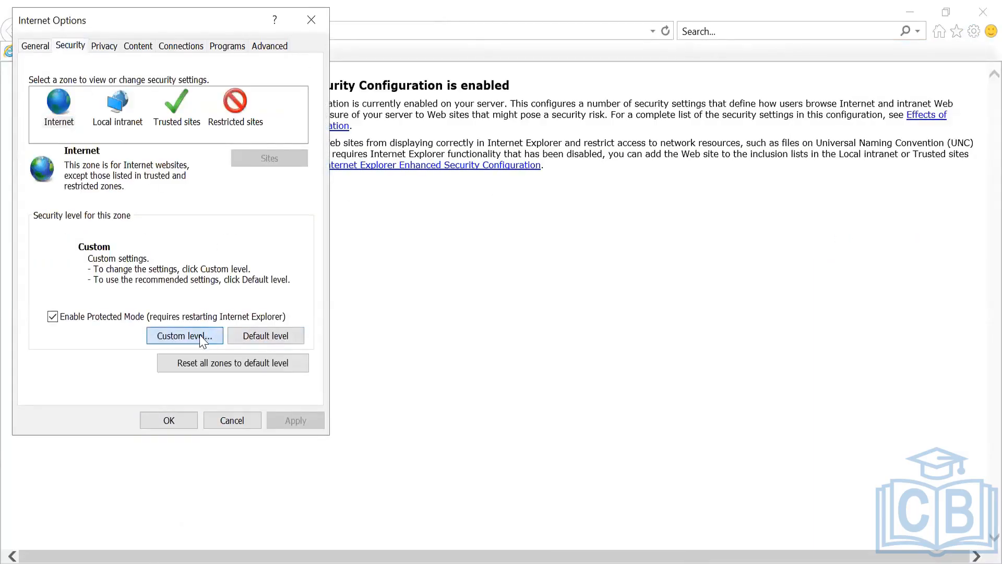
pyautogui.press('Down')
pyautogui.press('Down')
pyautogui.press('Down')
pyautogui.press('Down')
pyautogui.press('Down')
pyautogui.press('Down')
pyautogui.press('Down')
pyautogui.press('Down')
pyautogui.press('Down')
pyautogui.press('Down')
pyautogui.press('Down')
pyautogui.press('Down')
pyautogui.press('Down')
pyautogui.press('Down')
pyautogui.press('Down')
pyautogui.press('Down')
pyautogui.press('Down')
pyautogui.press('Down')
pyautogui.press('Down')
pyautogui.press('Down')
pyautogui.press('Down')
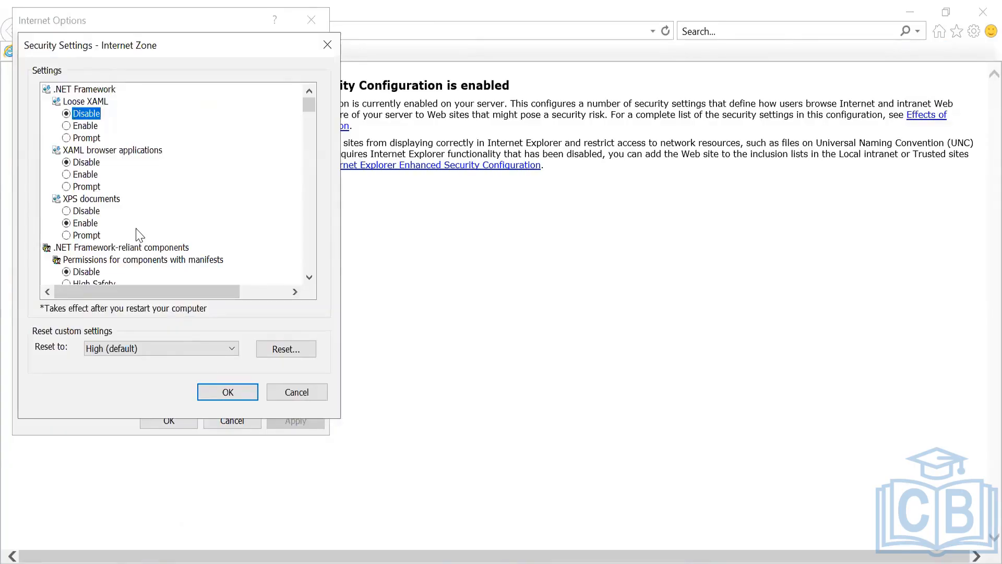
pyautogui.press('Down')
pyautogui.press('Down')
pyautogui.press('Down')
pyautogui.press('Down')
pyautogui.press('Down')
pyautogui.press('Down')
pyautogui.press('Down')
pyautogui.press('Down')
pyautogui.press('Down')
pyautogui.press('Down')
pyautogui.press('Down')
pyautogui.press('Down')
pyautogui.press('Down')
pyautogui.press('Down')
pyautogui.press('Down')
pyautogui.press('Down')
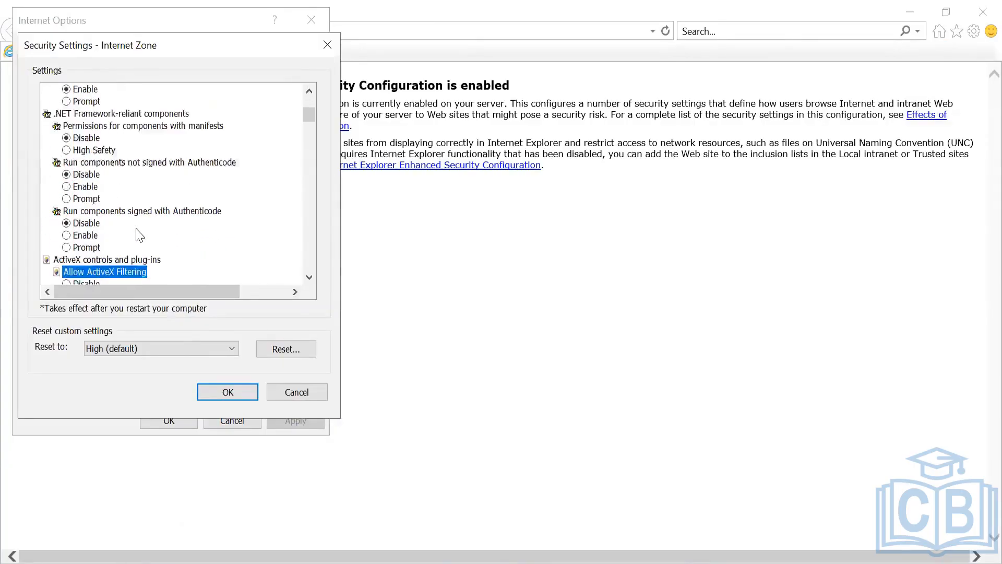
pyautogui.press('Down')
pyautogui.press('Down')
pyautogui.press('Down')
pyautogui.press('Down')
pyautogui.press('Down')
pyautogui.press('Down')
pyautogui.press('Down')
pyautogui.press('Down')
pyautogui.press('Down')
pyautogui.press('Down')
pyautogui.press('Down')
pyautogui.press('Down')
pyautogui.press('Down')
pyautogui.press('Down')
pyautogui.press('Down')
pyautogui.press('Down')
pyautogui.press('Down')
pyautogui.press('Down')
pyautogui.press('Down')
pyautogui.press('Down')
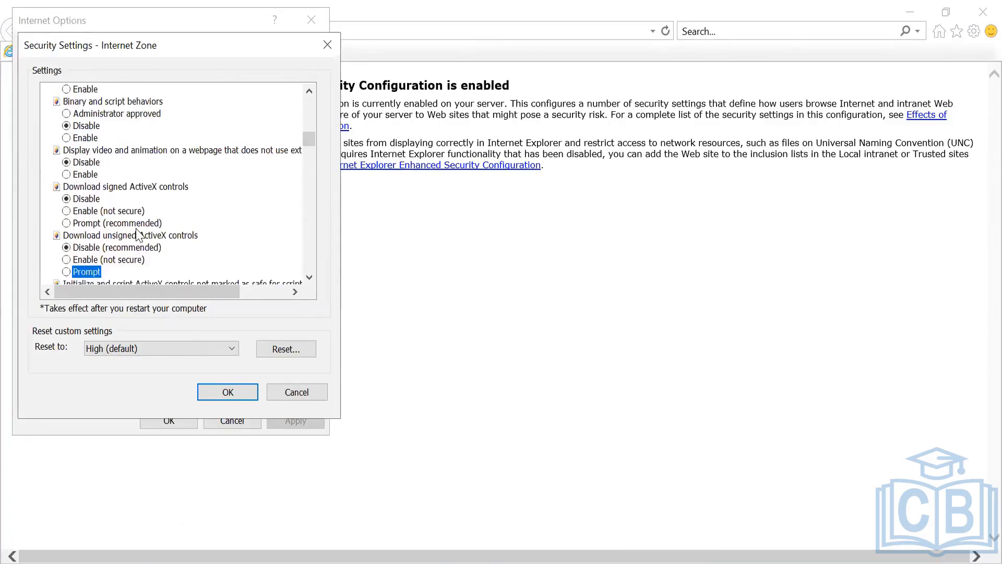
pyautogui.press('End')
pyautogui.press('Up')
pyautogui.press('Up')
pyautogui.press('Up')
pyautogui.press('Up')
pyautogui.press('Up')
pyautogui.press('Up')
pyautogui.press('Up')
pyautogui.press('Up')
pyautogui.press('Up')
pyautogui.press('Up')
pyautogui.press('Up')
pyautogui.press('Up')
pyautogui.press('Up')
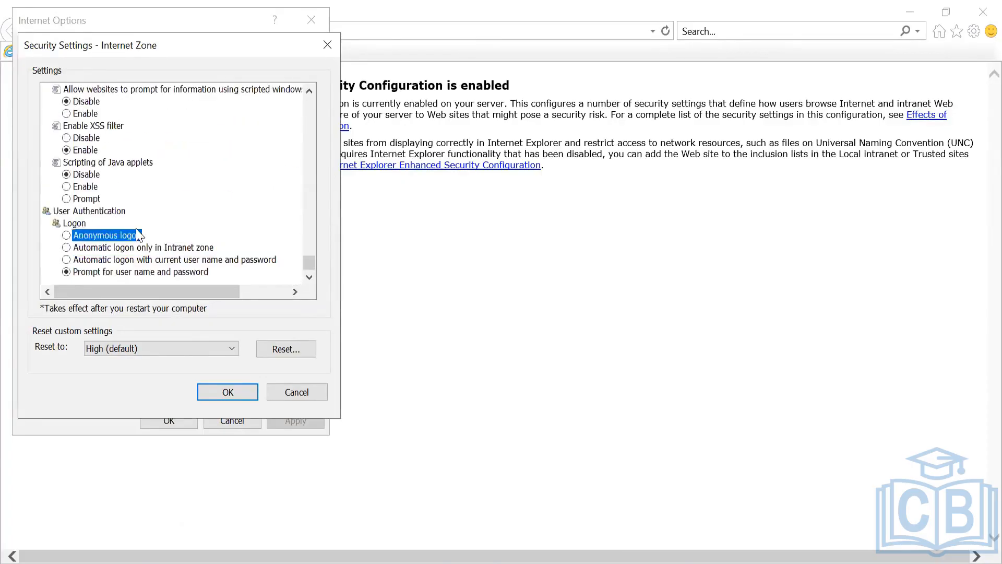
pyautogui.press('Up')
pyautogui.press('Up')
pyautogui.press('Up')
pyautogui.press('Up')
pyautogui.press('Up')
pyautogui.press('Up')
pyautogui.press('Up')
pyautogui.press('Up')
pyautogui.press('Up')
pyautogui.press('Up')
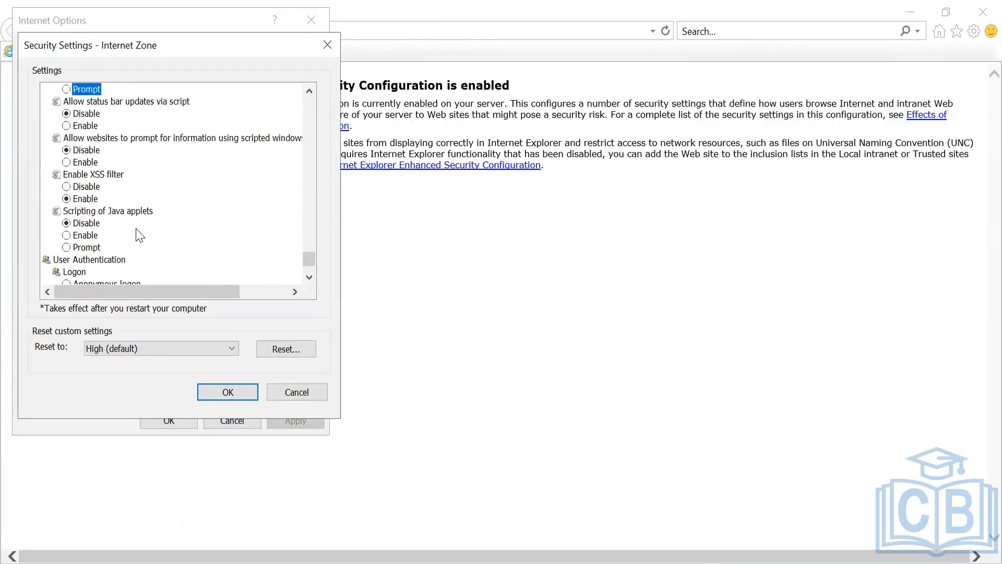
pyautogui.press('Up')
pyautogui.press('Up')
pyautogui.press('Up')
pyautogui.press('Up')
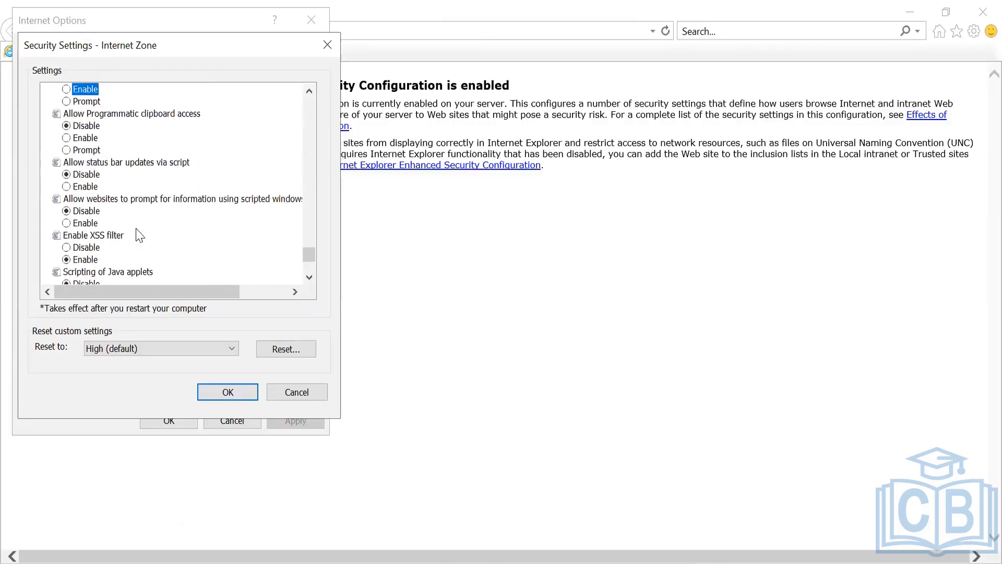
pyautogui.press('Up')
pyautogui.press('Up')
pyautogui.press('Up')
pyautogui.press('Up')
pyautogui.press('Up')
pyautogui.press('Up')
pyautogui.press('Up')
pyautogui.press('Up')
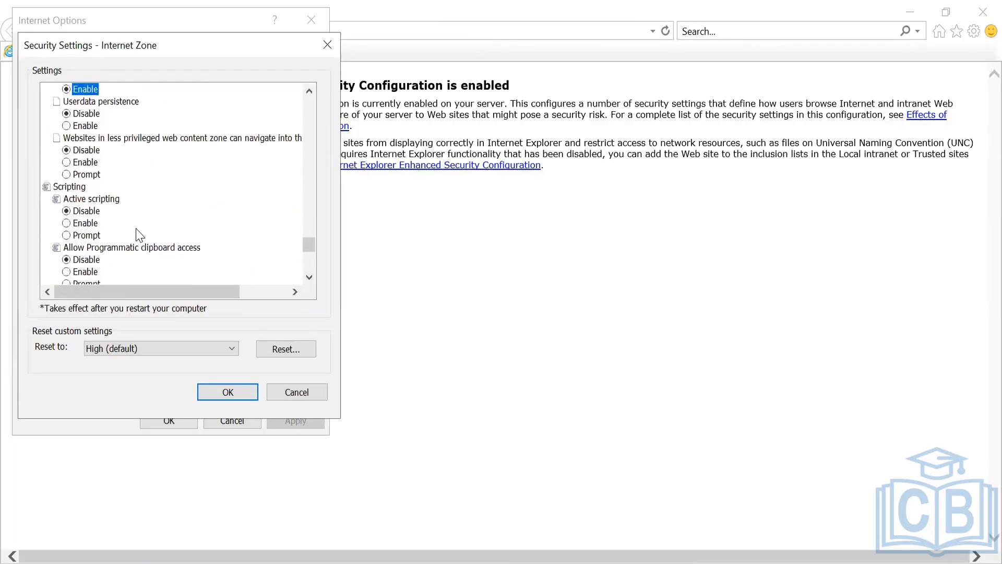
pyautogui.press('Up')
pyautogui.press('Up')
pyautogui.press('Up')
pyautogui.press('Up')
pyautogui.press('Up')
pyautogui.press('Up')
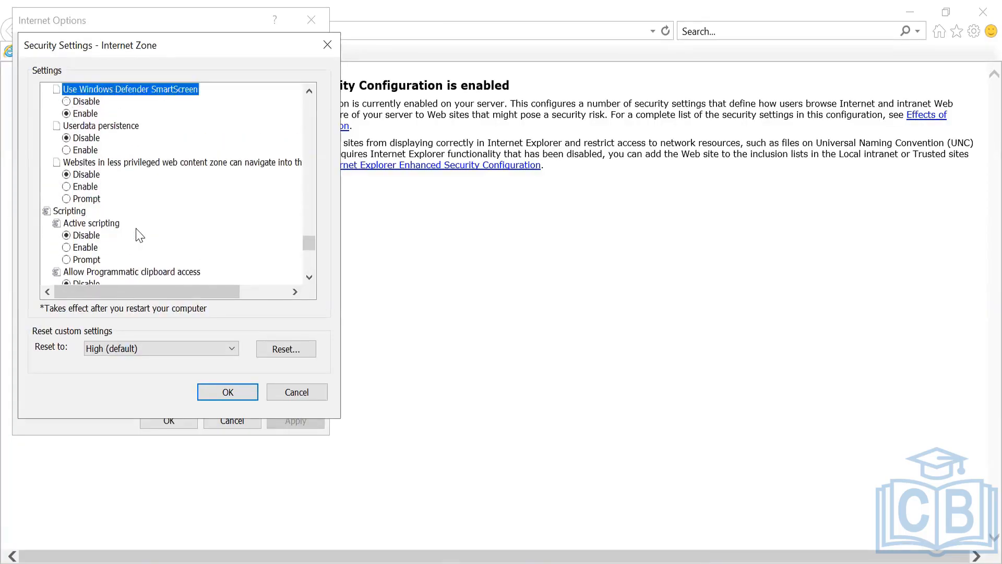
pyautogui.press('Up')
pyautogui.press('Up')
pyautogui.press('Up')
pyautogui.press('Up')
pyautogui.press('Up')
pyautogui.press('Up')
pyautogui.press('Up')
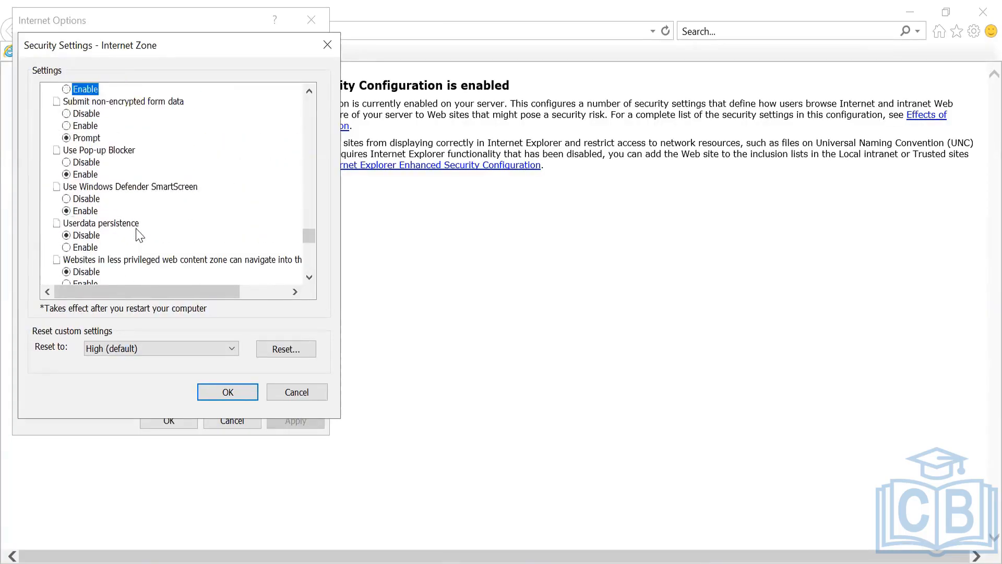
pyautogui.press('Up')
pyautogui.press('Up')
pyautogui.press('Up')
pyautogui.press('Up')
pyautogui.press('Up')
pyautogui.press('Up')
pyautogui.press('Up')
pyautogui.press('Up')
pyautogui.press('Up')
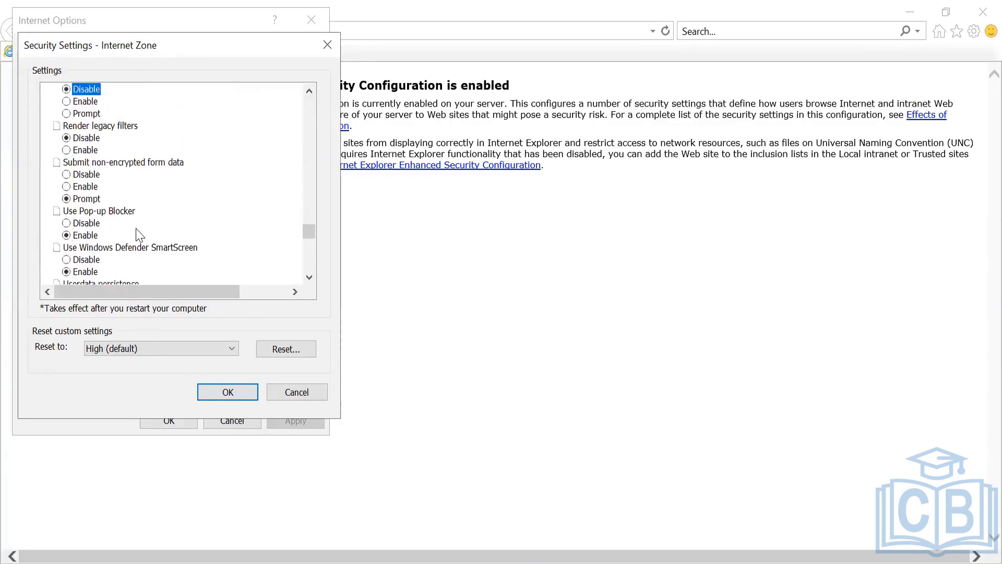
pyautogui.press('Up')
pyautogui.press('Up')
pyautogui.press('Up')
pyautogui.press('Up')
pyautogui.press('Up')
pyautogui.press('Up')
pyautogui.press('Up')
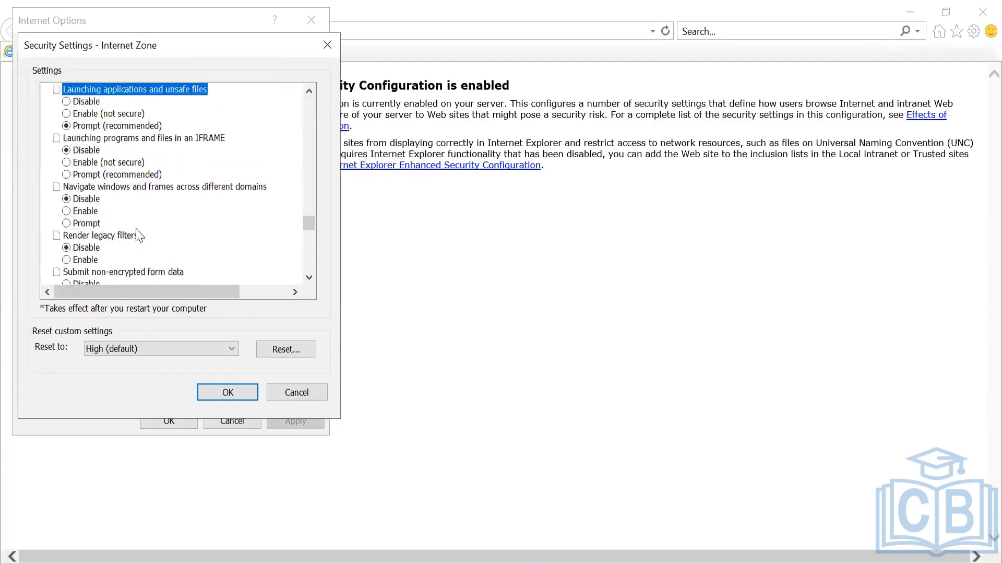
pyautogui.press('Up')
pyautogui.press('Up')
pyautogui.press('Up')
pyautogui.press('Up')
pyautogui.press('Up')
pyautogui.press('Up')
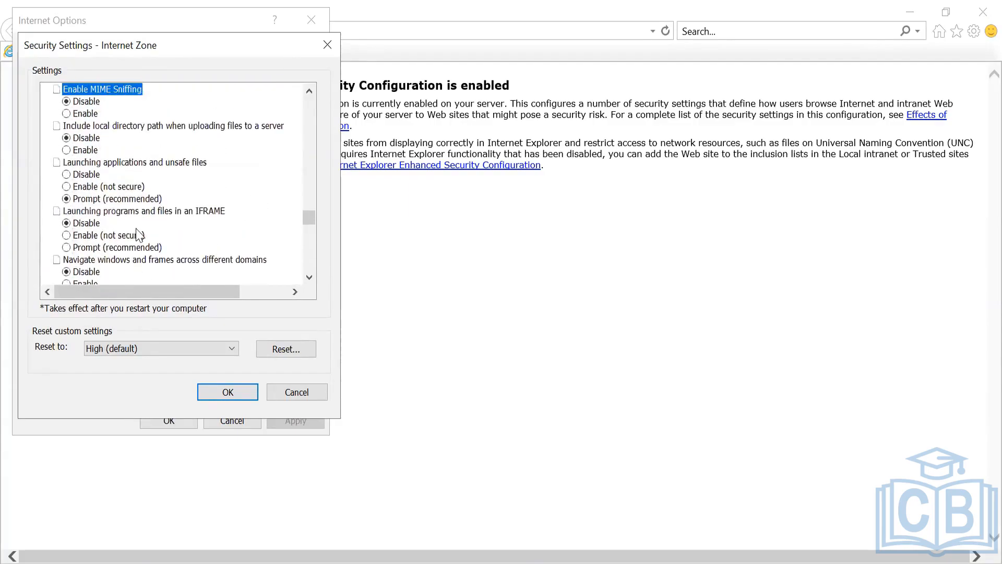
pyautogui.press('Up')
pyautogui.press('Up')
pyautogui.press('Up')
pyautogui.press('Up')
pyautogui.press('Up')
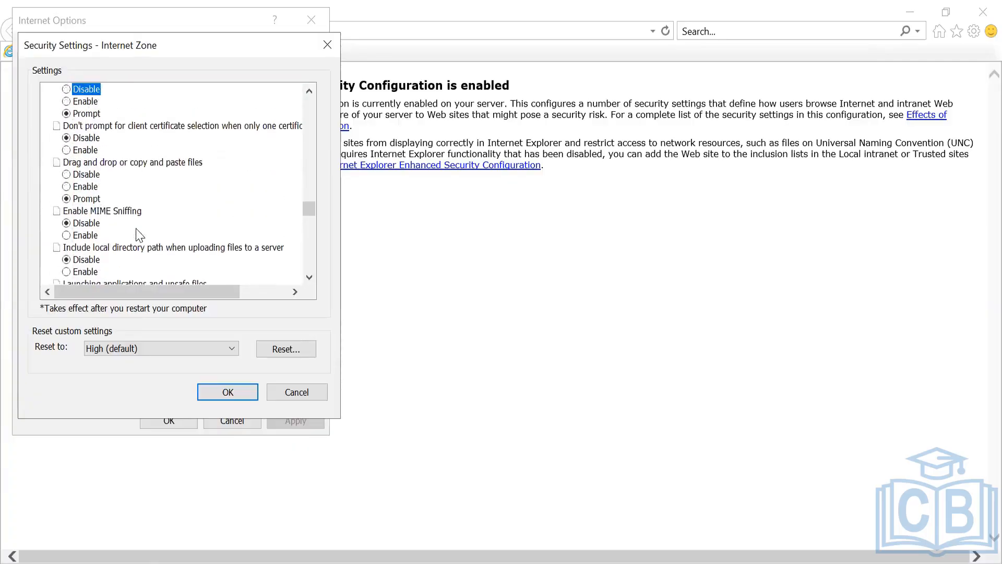
pyautogui.press('Up')
pyautogui.press('Up')
pyautogui.press('Up')
pyautogui.press('Up')
pyautogui.press('Up')
pyautogui.press('Up')
pyautogui.press('Up')
pyautogui.press('Up')
pyautogui.press('Up')
pyautogui.press('Up')
pyautogui.press('Up')
pyautogui.press('Up')
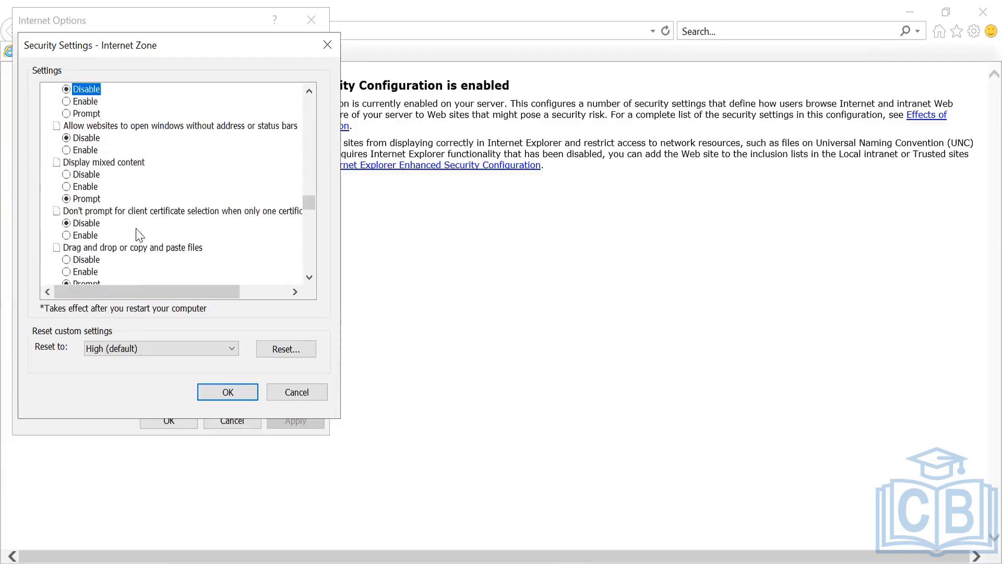
pyautogui.press('Up')
pyautogui.press('Up')
pyautogui.press('Up')
pyautogui.press('Up')
pyautogui.press('Up')
pyautogui.press('Up')
pyautogui.press('Up')
pyautogui.press('Up')
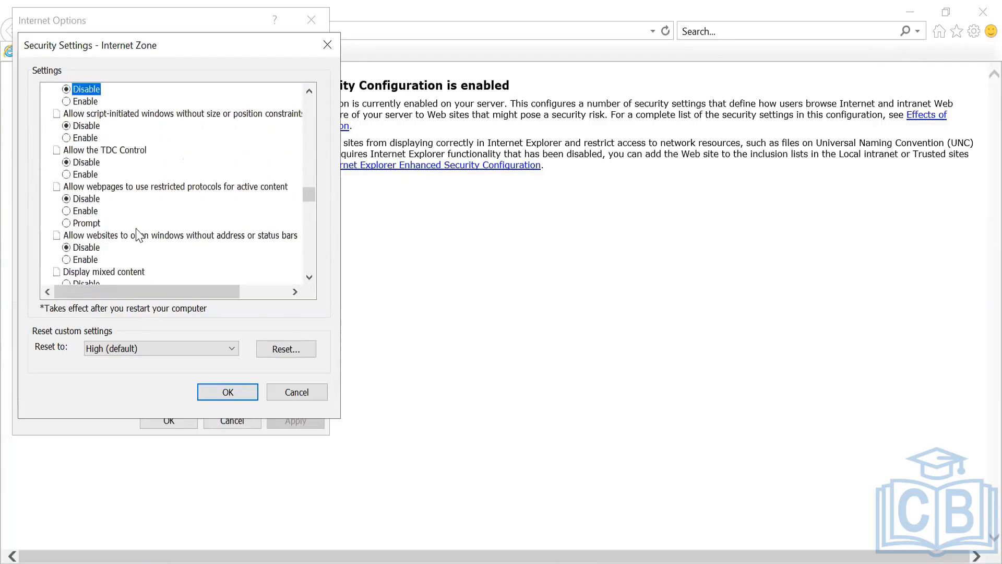
pyautogui.press('Up')
pyautogui.press('Up')
pyautogui.press('Up')
pyautogui.press('Up')
pyautogui.press('Up')
pyautogui.press('Up')
pyautogui.press('Up')
pyautogui.press('Up')
pyautogui.press('Up')
pyautogui.press('Up')
pyautogui.press('Up')
pyautogui.press('Up')
pyautogui.press('Up')
pyautogui.press('Up')
pyautogui.press('Up')
pyautogui.press('Up')
pyautogui.press('Up')
pyautogui.press('Up')
pyautogui.press('Up')
pyautogui.press('Up')
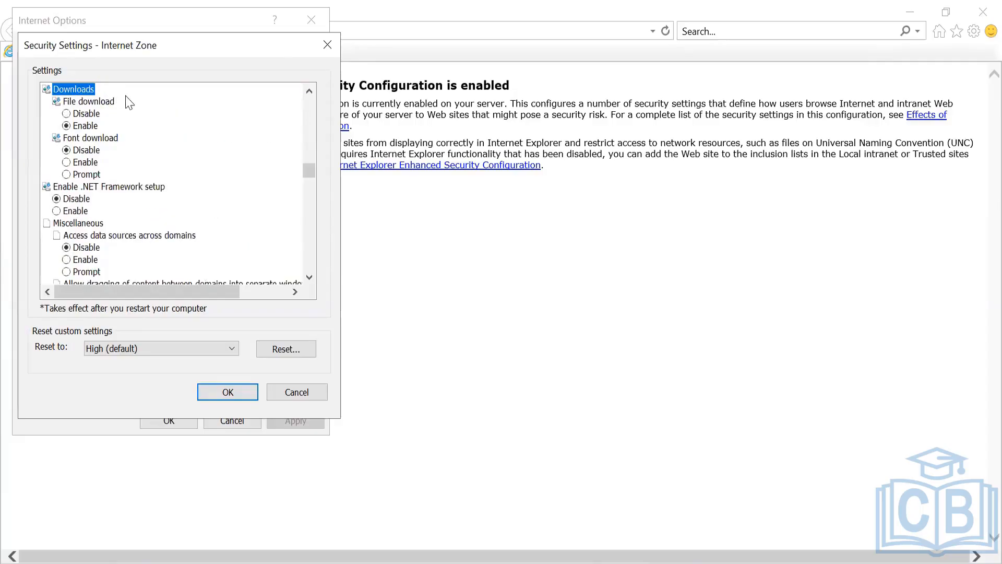
pyautogui.press('Escape')
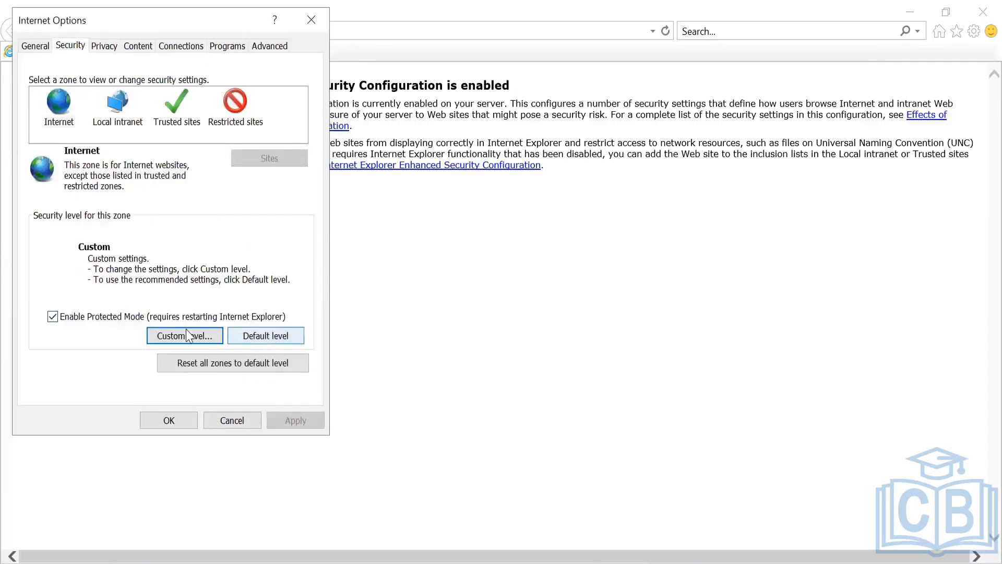
# - Select the Trusted sites zone and open its Sites list
pyautogui.click(111, 124)
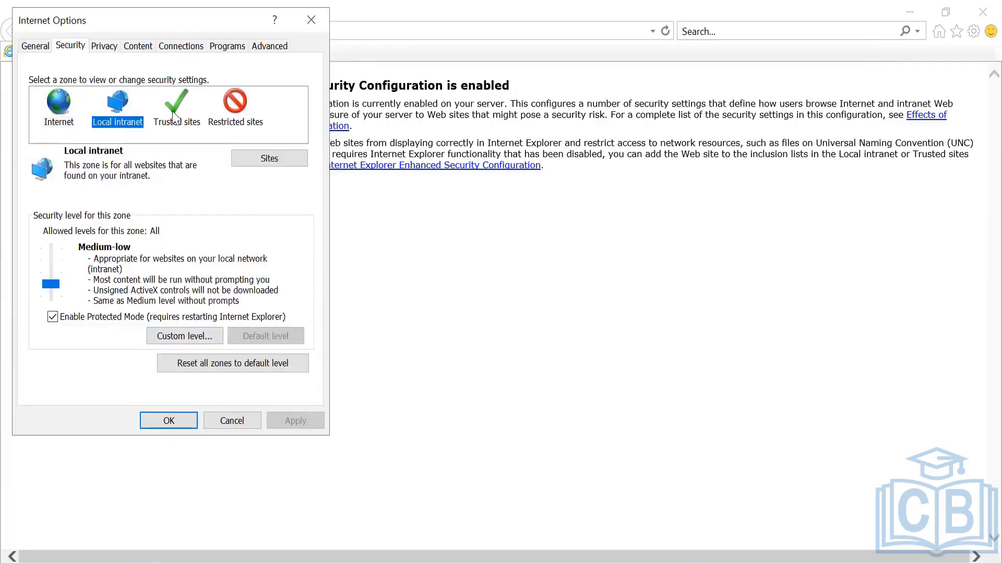
pyautogui.click(177, 111)
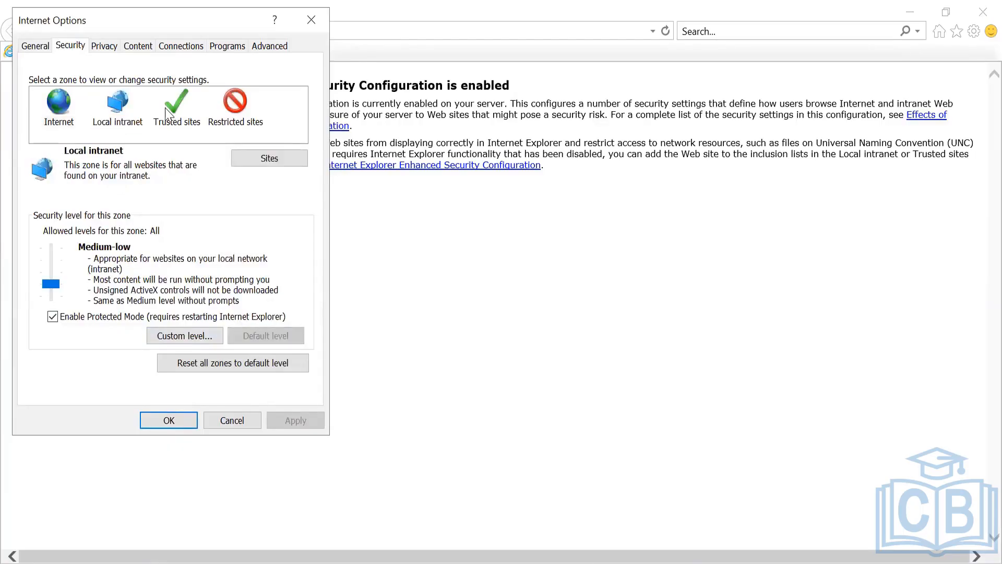
pyautogui.click(268, 159)
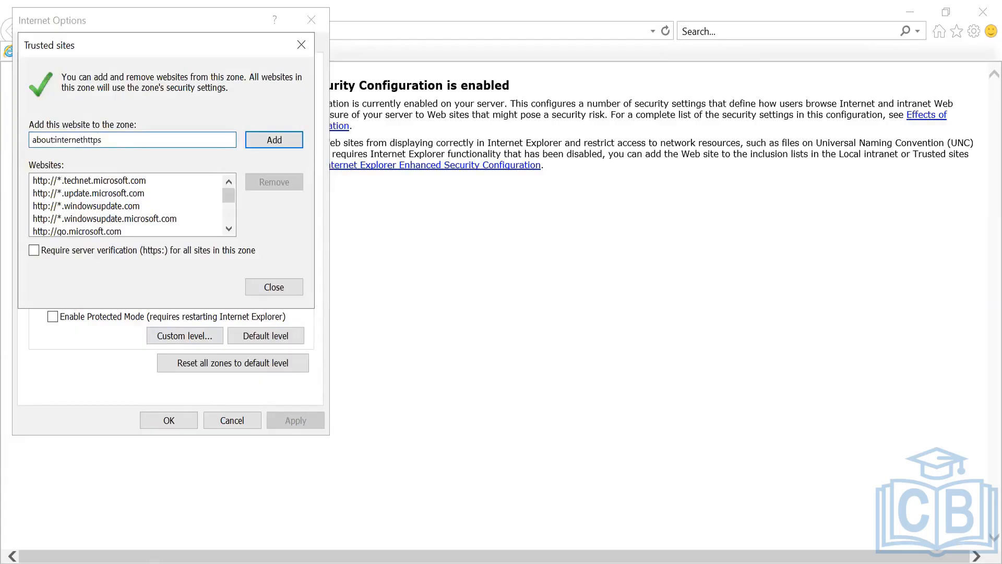
pyautogui.press('Return')
pyautogui.write('htts')
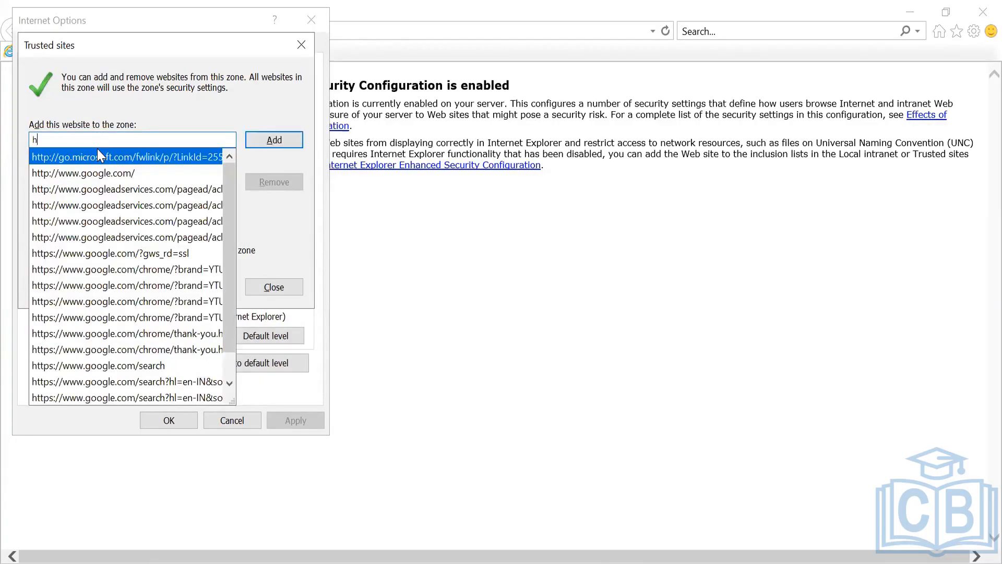
pyautogui.press('BackSpace')
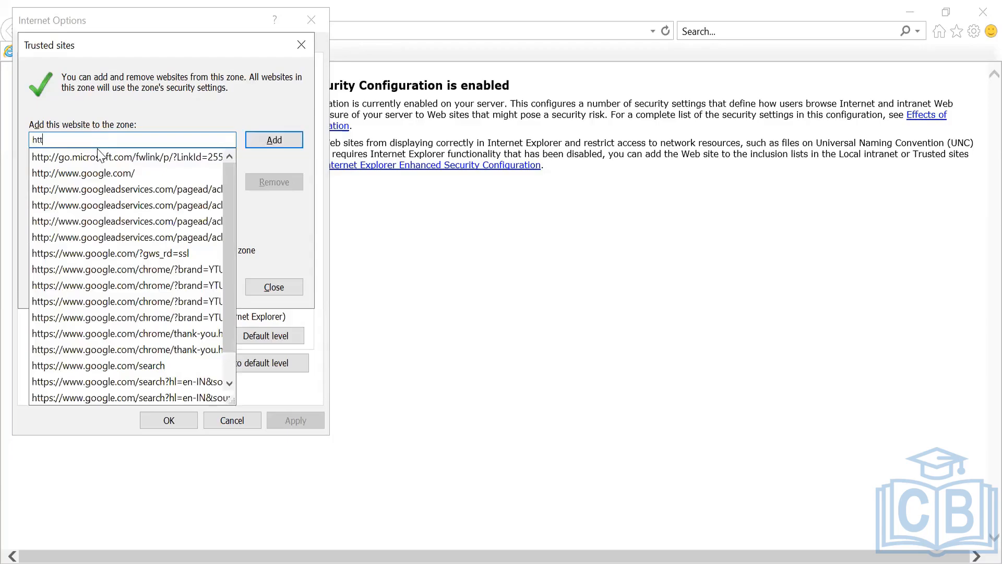
pyautogui.write('ps://')
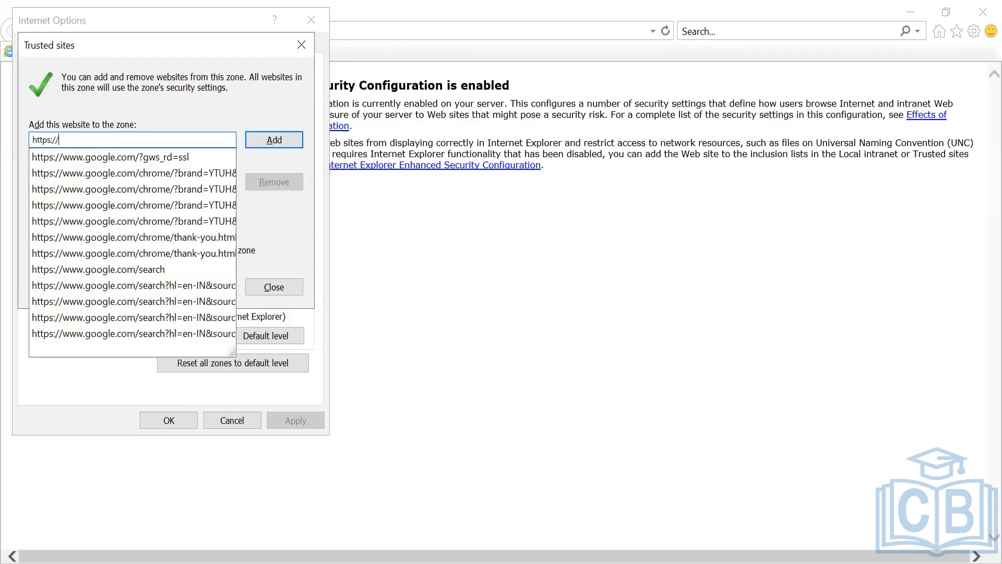
pyautogui.write('*.okta.com')
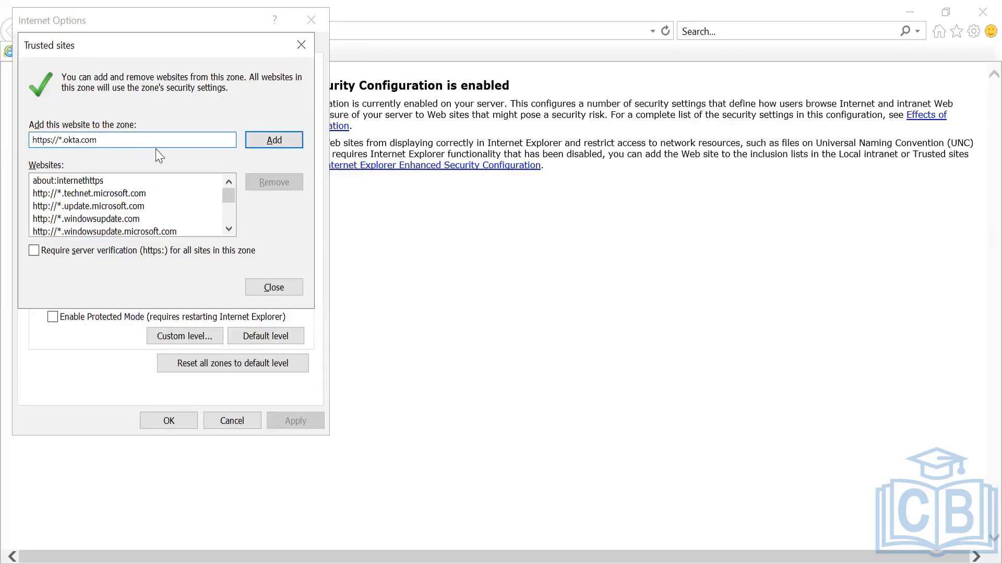
pyautogui.click(266, 139)
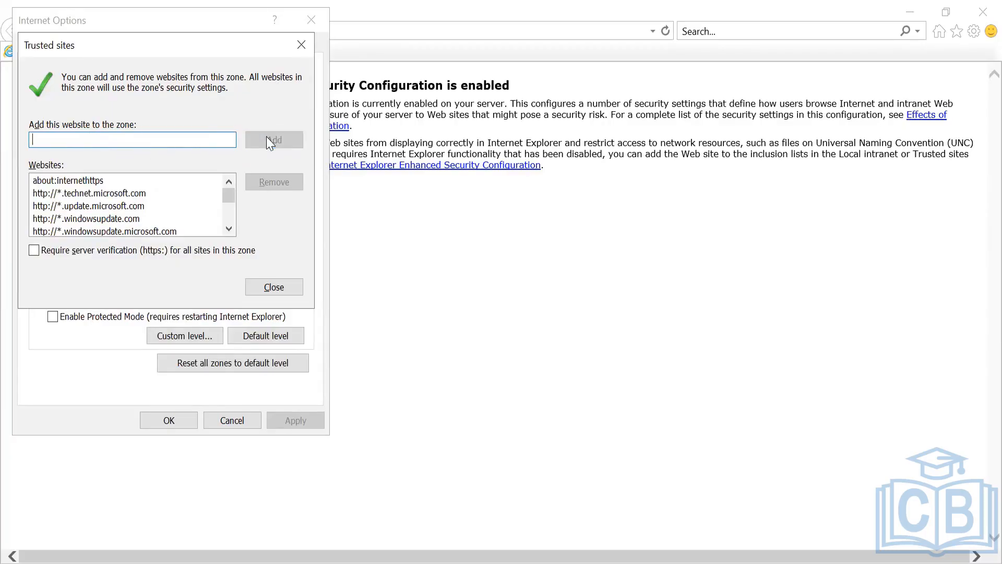
pyautogui.click(282, 288)
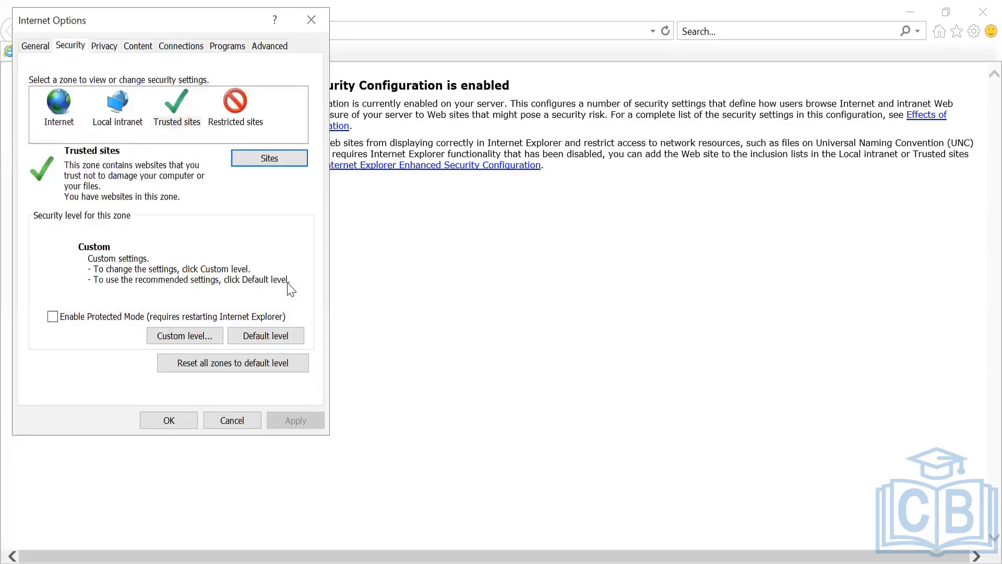
pyautogui.click(113, 110)
# - Check the Local intranet and Internet zones' Custom level settings, then go to the Privacy tab
pyautogui.click(184, 333)
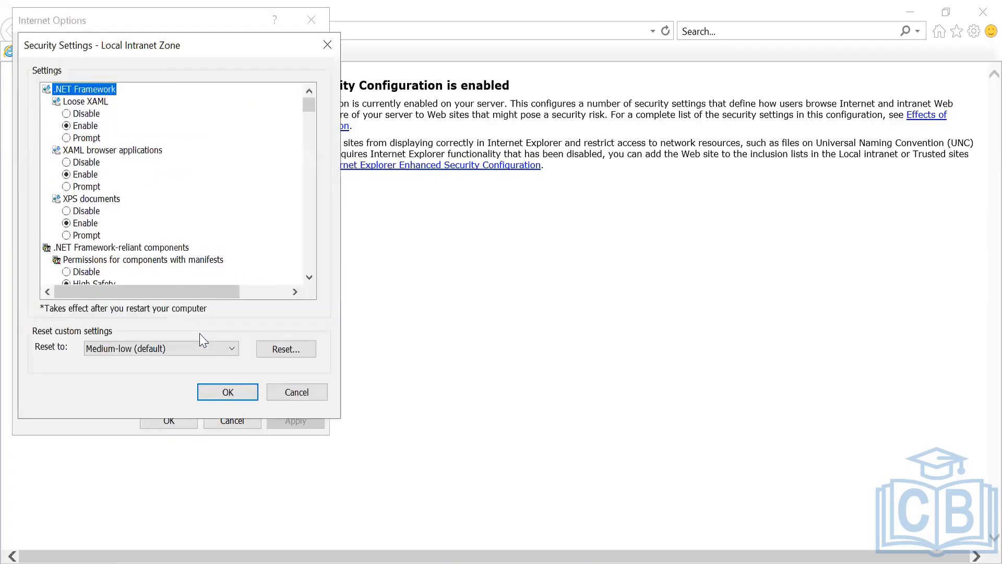
pyautogui.press('Return')
pyautogui.click(57, 97)
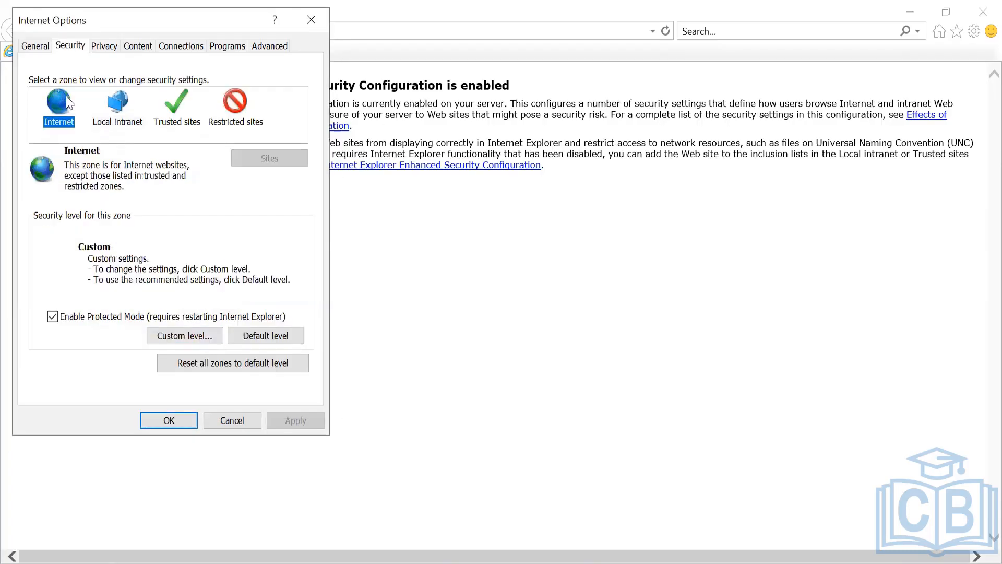
pyautogui.click(198, 343)
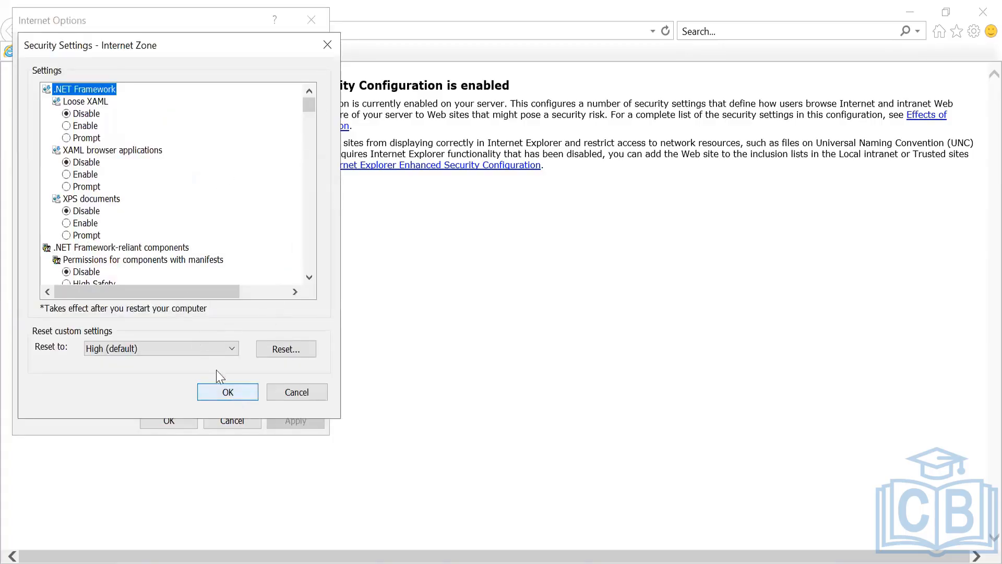
pyautogui.click(254, 393)
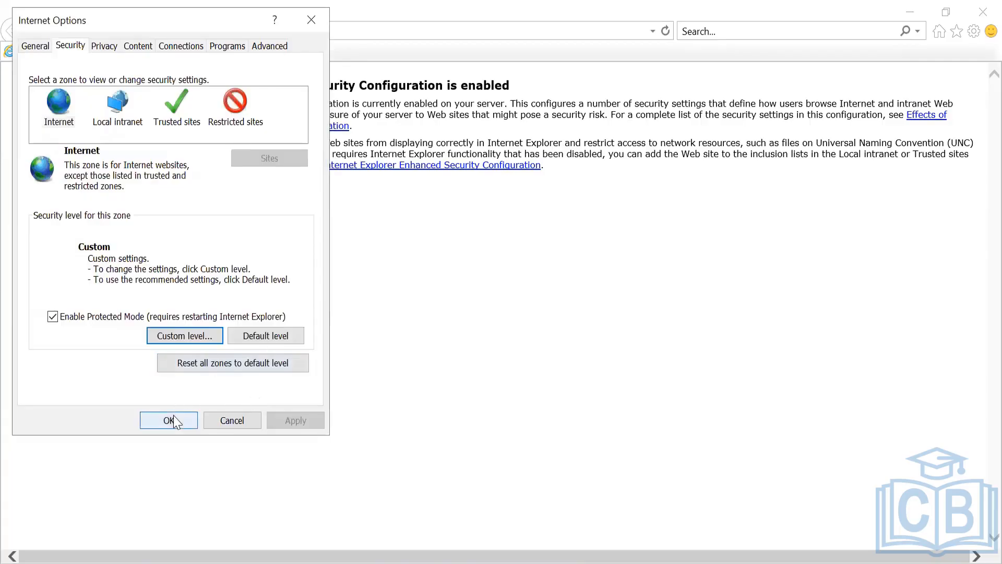
pyautogui.click(113, 48)
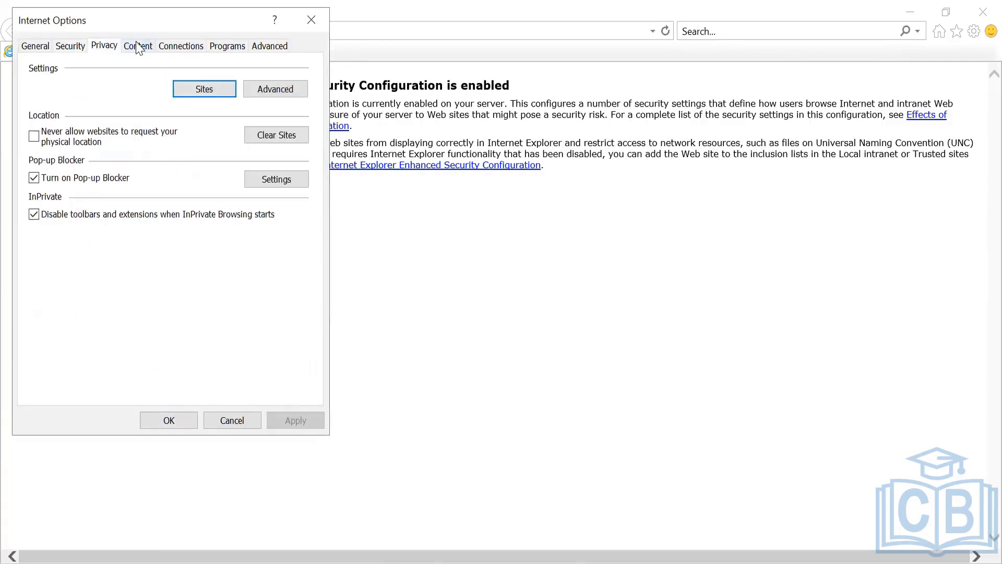
# - Look over the Privacy tab's advanced cookie settings and reopen the per-site Sites dialog
pyautogui.click(139, 47)
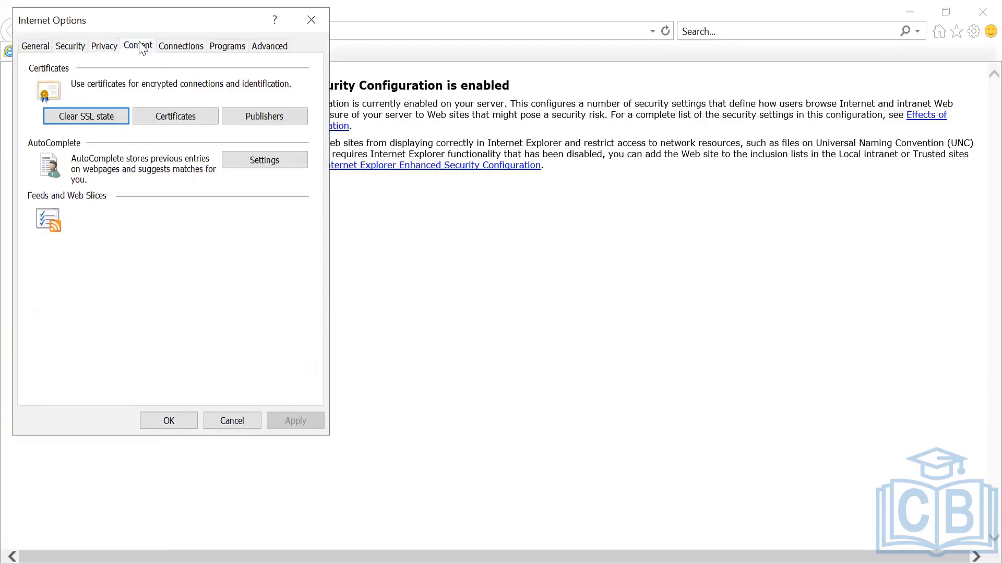
pyautogui.click(104, 48)
pyautogui.click(294, 89)
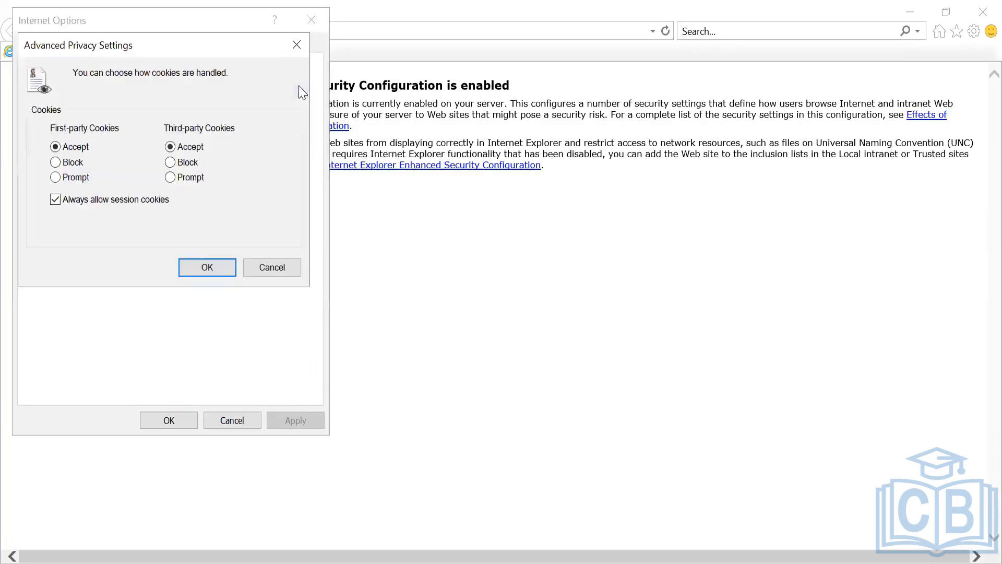
pyautogui.press('Escape')
pyautogui.click(215, 97)
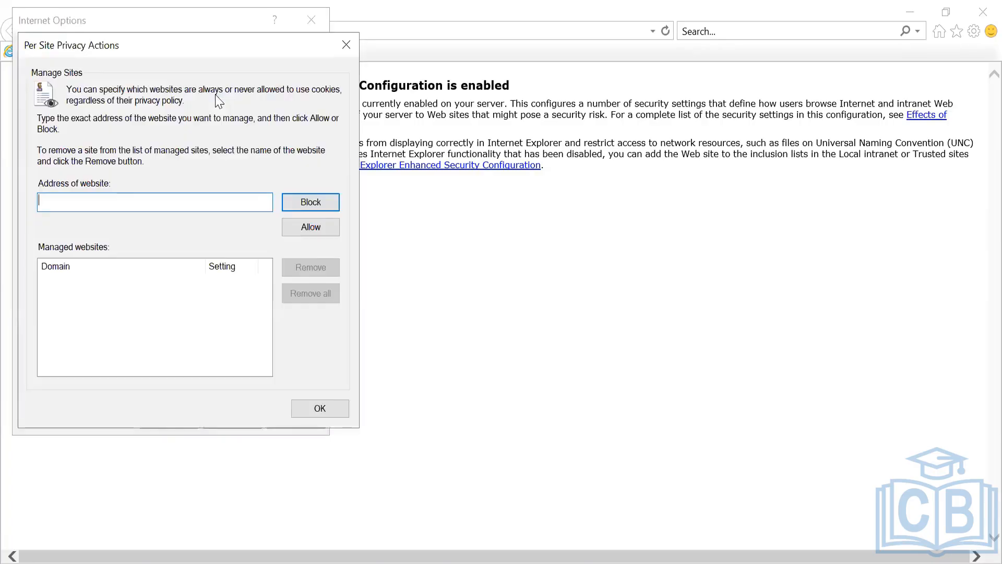
pyautogui.press('Escape')
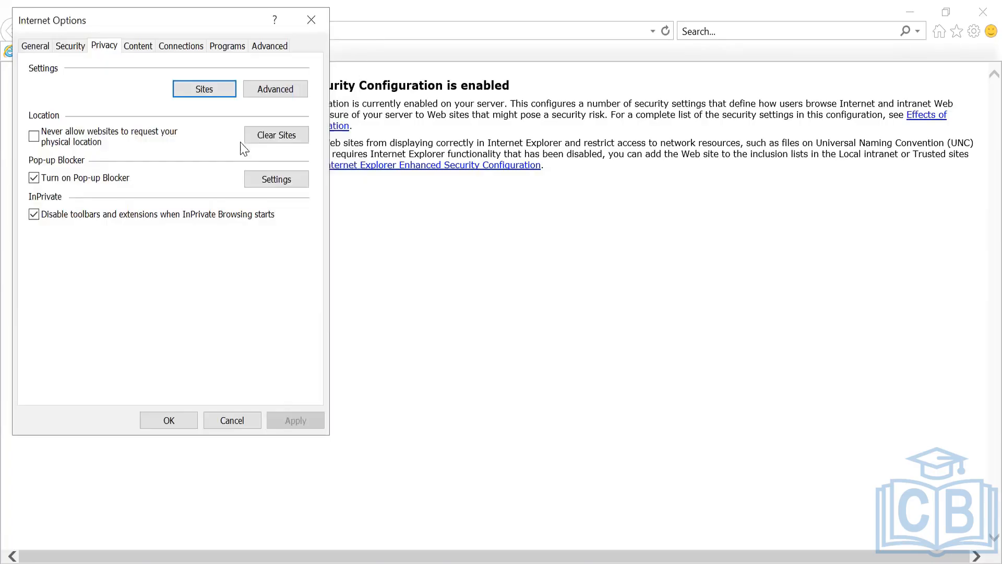
pyautogui.click(223, 88)
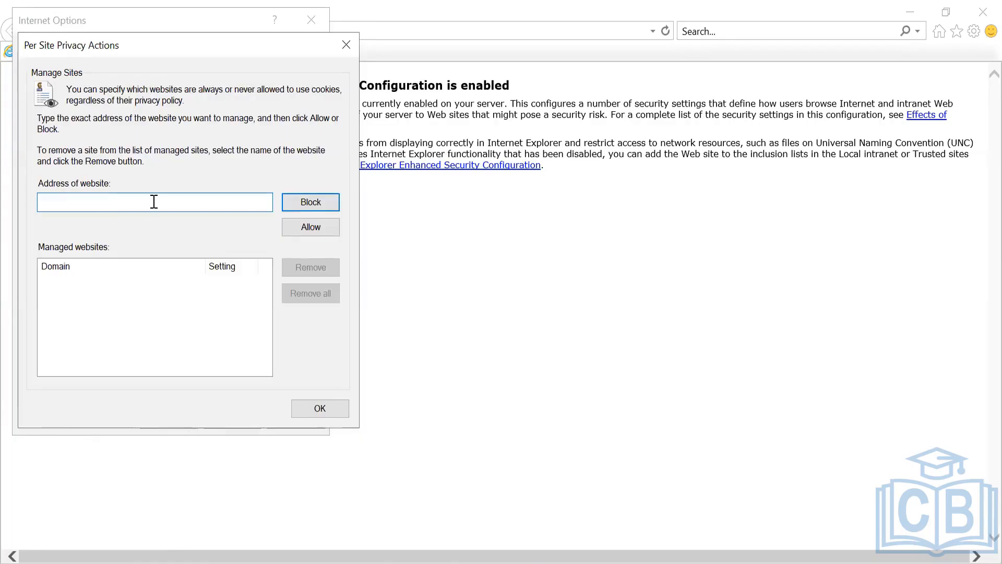
pyautogui.write('https://')
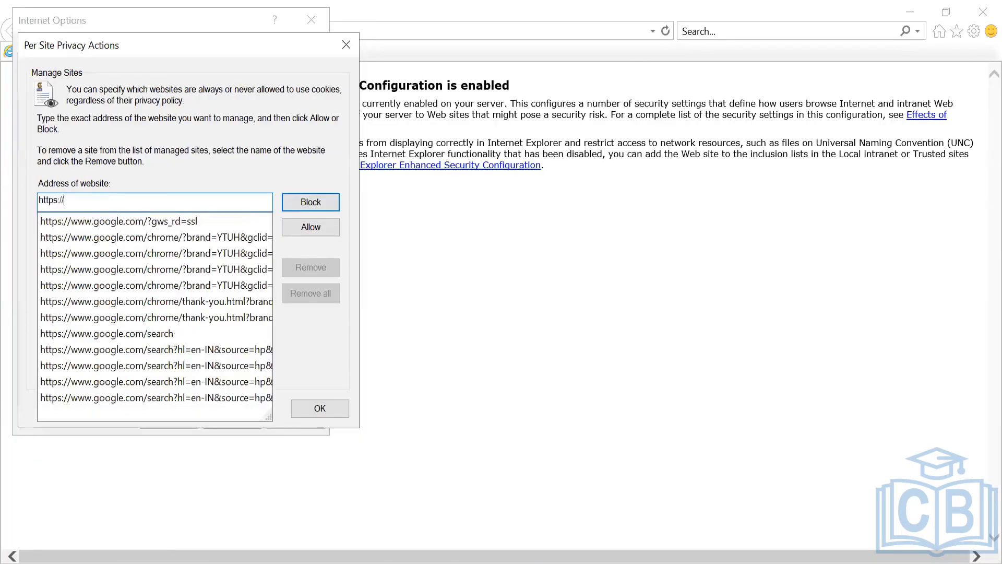
pyautogui.write('*')
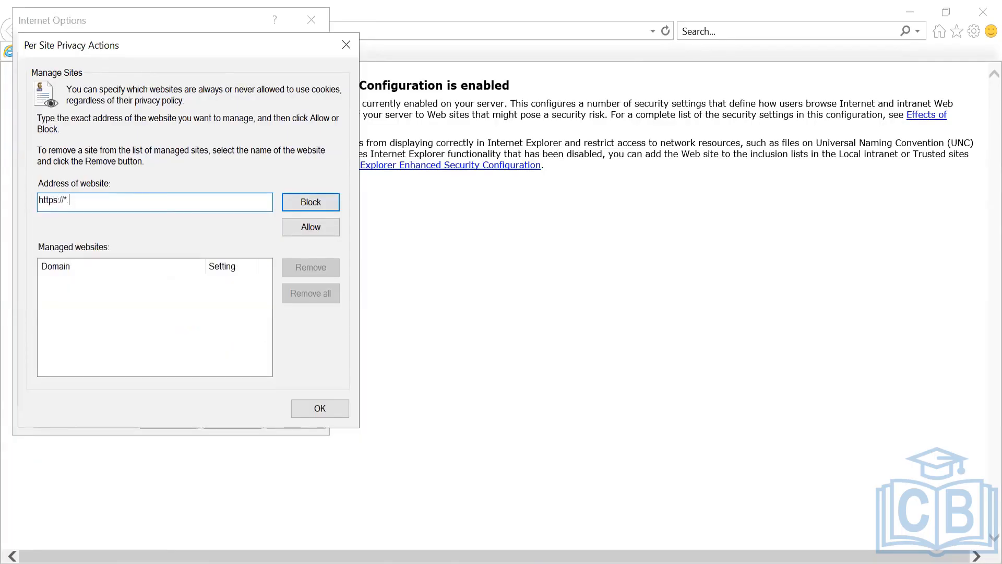
pyautogui.write('.okta.com')
pyautogui.press('Return')
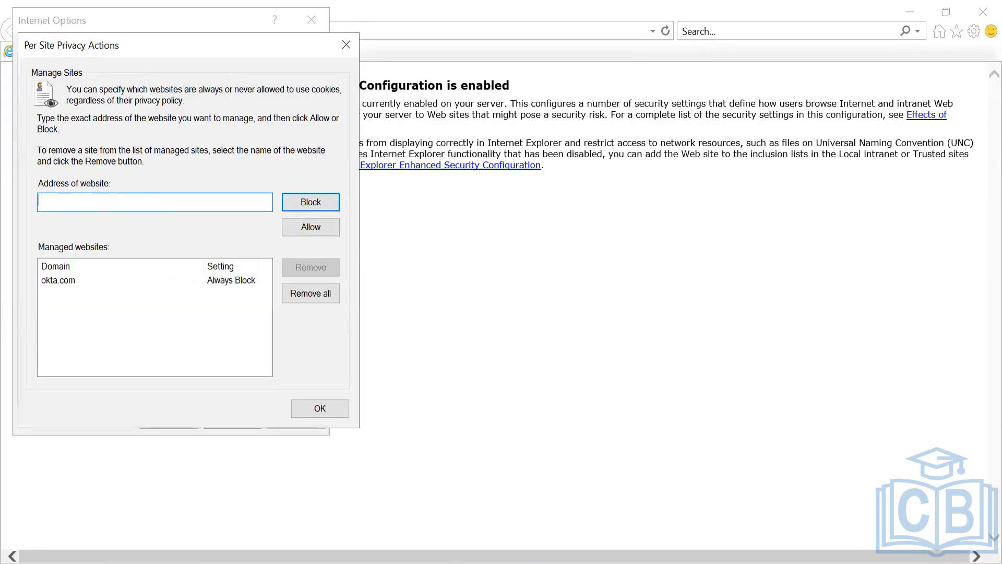
pyautogui.click(236, 284)
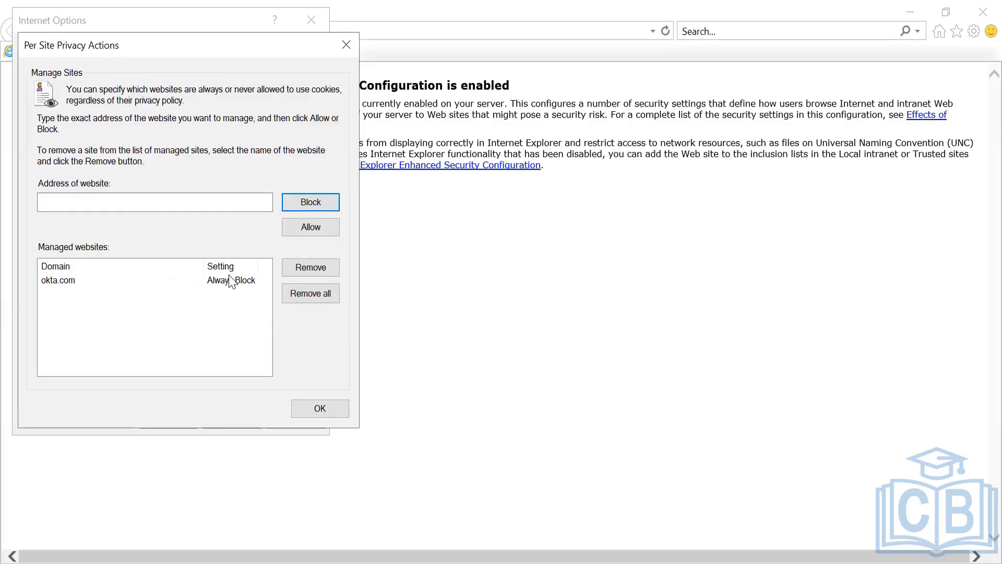
pyautogui.click(70, 281)
pyautogui.click(314, 268)
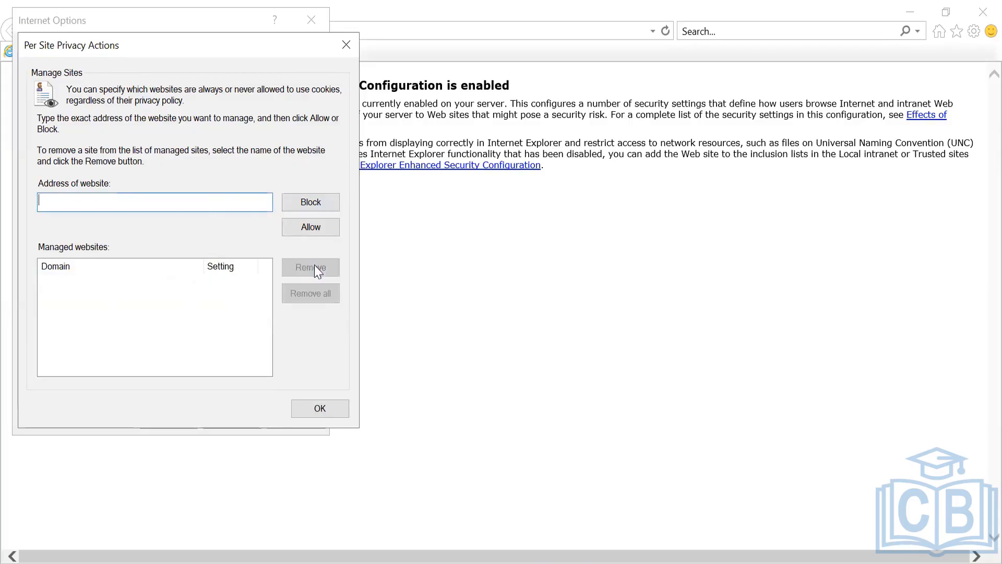
pyautogui.write('https')
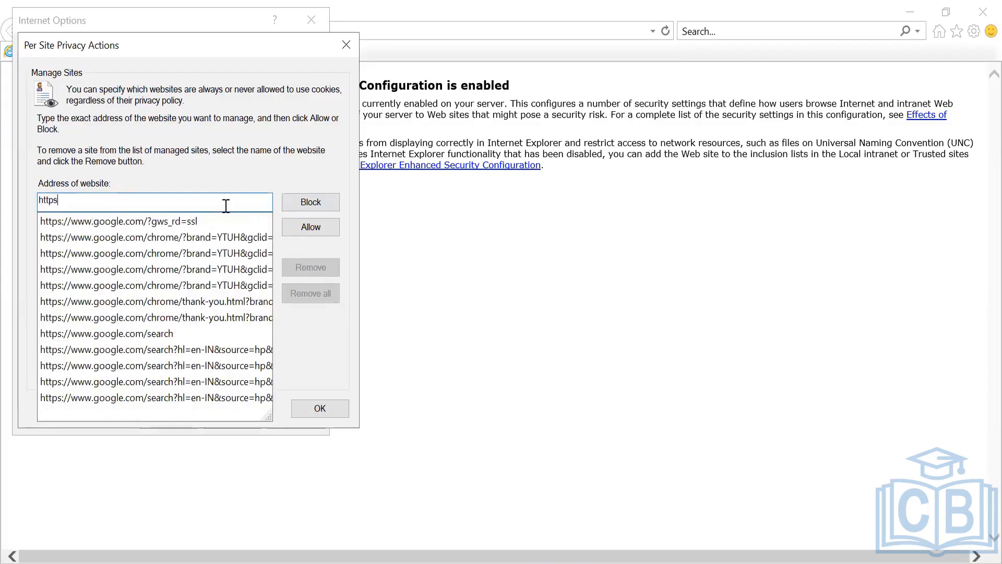
pyautogui.write('://*.okta.com')
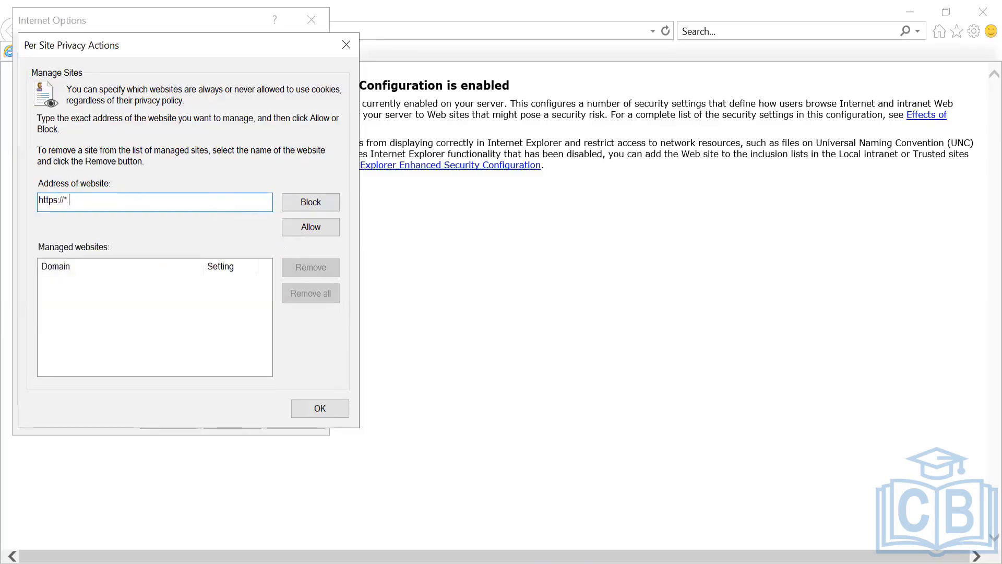
pyautogui.click(312, 227)
pyautogui.click(321, 408)
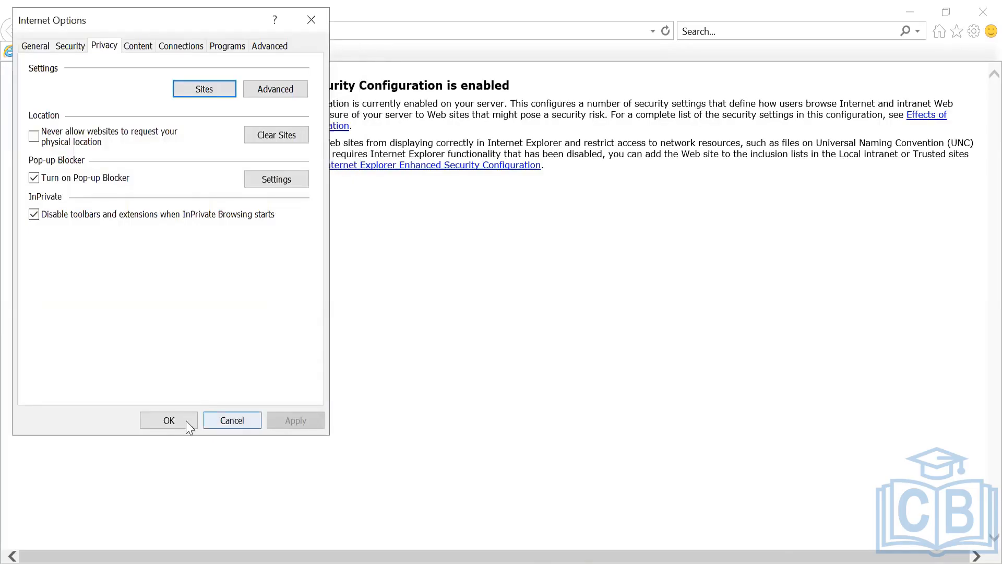
pyautogui.click(172, 421)
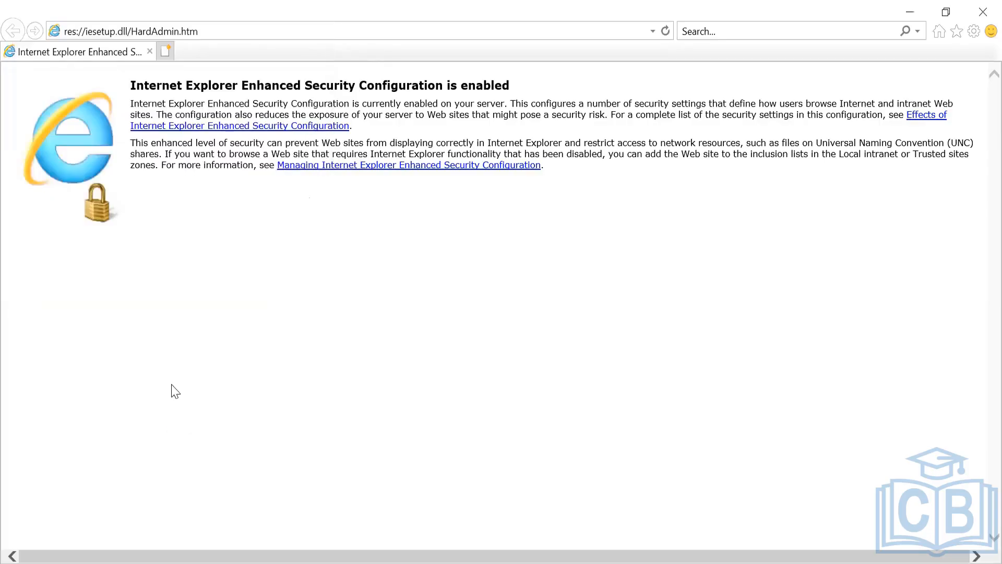
# - Close Internet Explorer and rerun agent registration so the Okta sign-in reloads
pyautogui.click(979, 3)
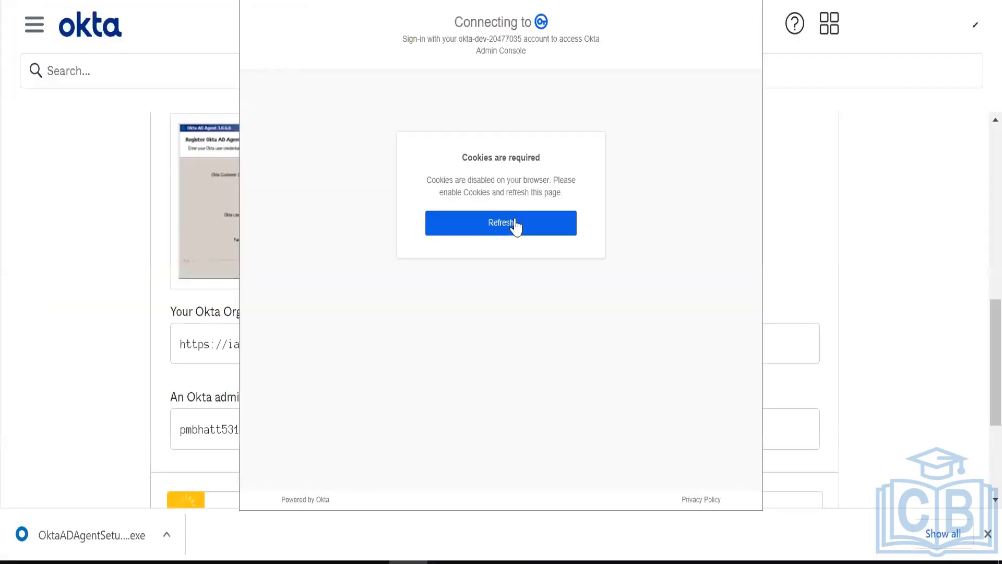
pyautogui.click(754, 5)
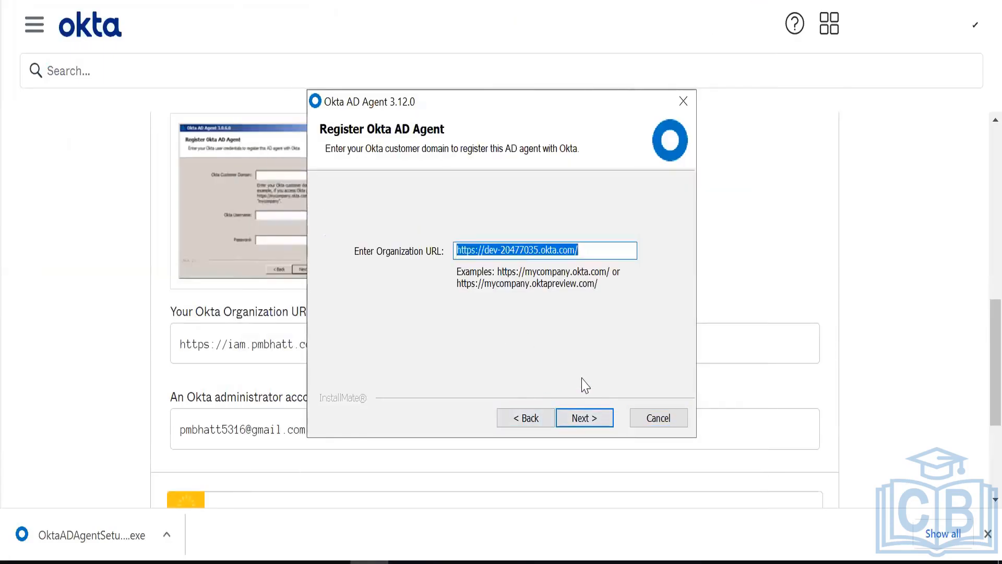
pyautogui.click(525, 416)
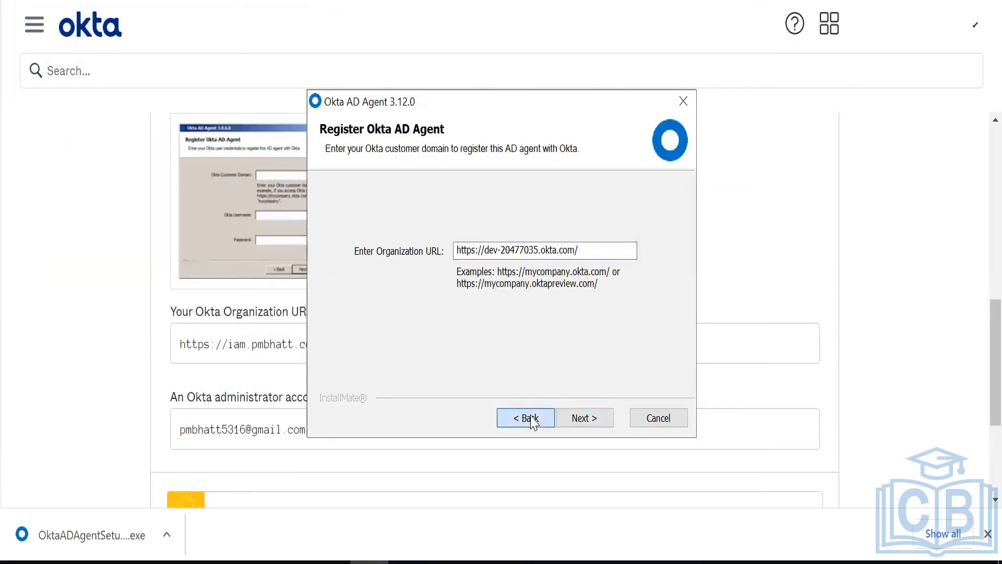
pyautogui.click(584, 419)
pyautogui.click(585, 419)
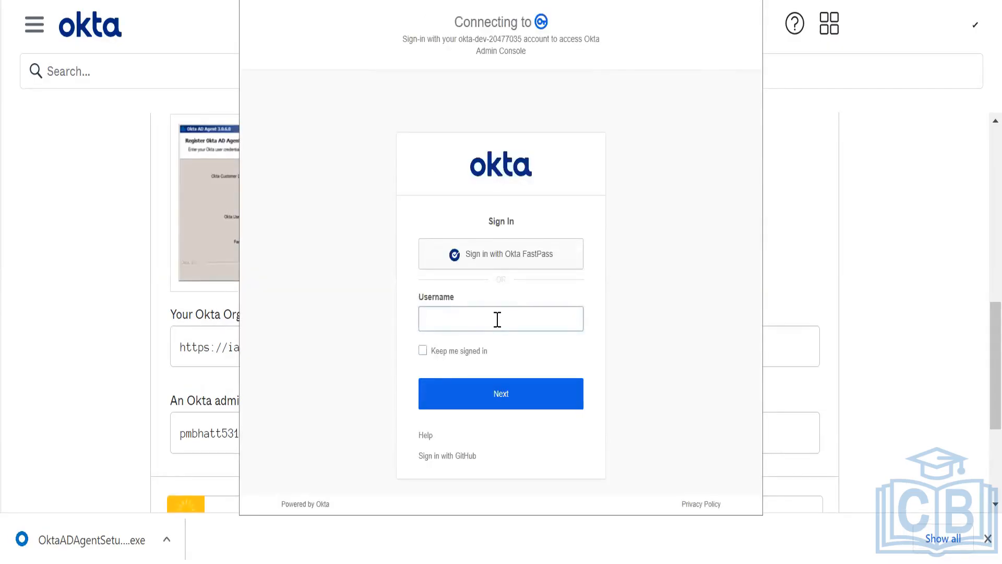
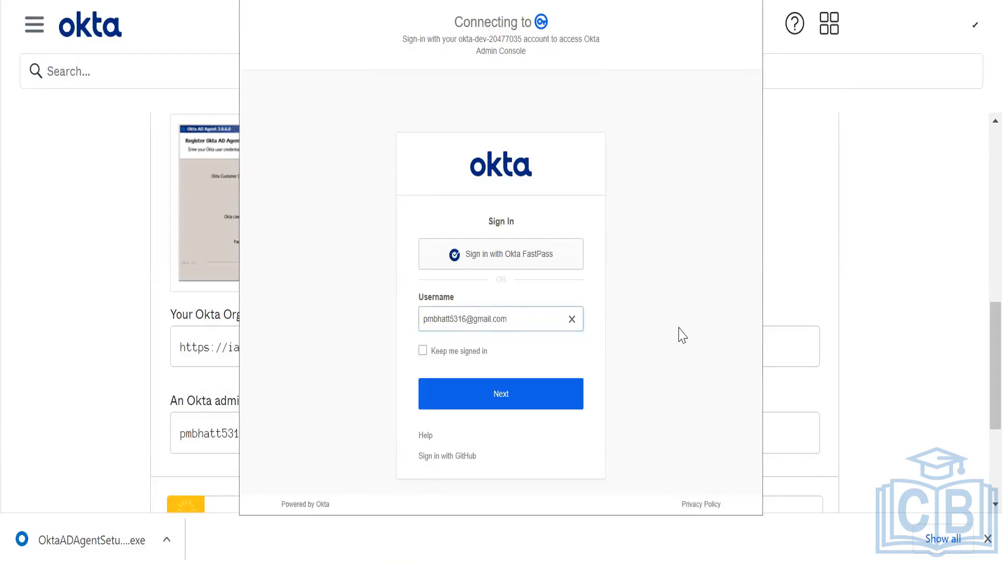
# - Enter the administrator's email address as the Okta username and continue
pyautogui.click(527, 405)
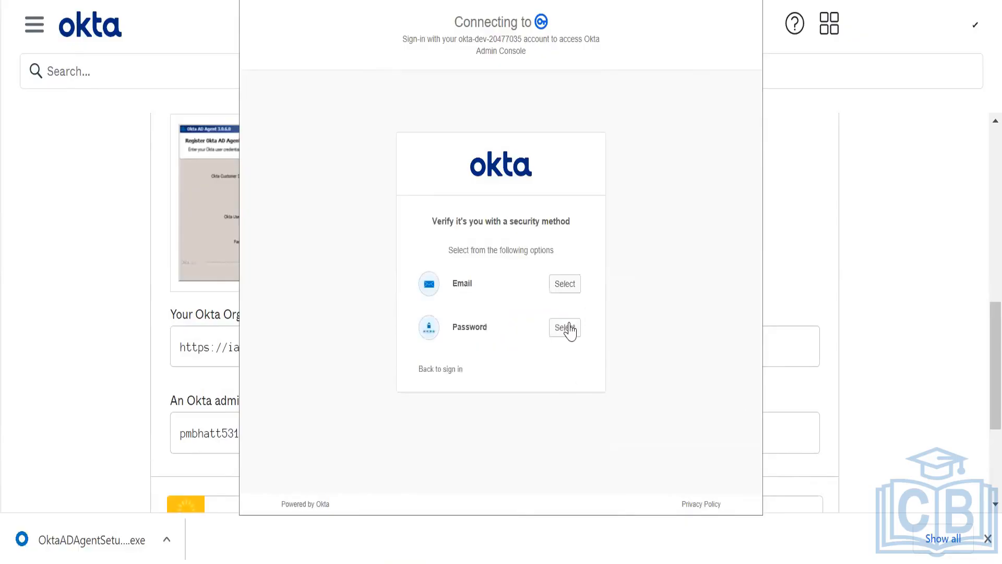
# - Verify with the administrator's password, re-entering it after the first attempt fails
pyautogui.click(568, 328)
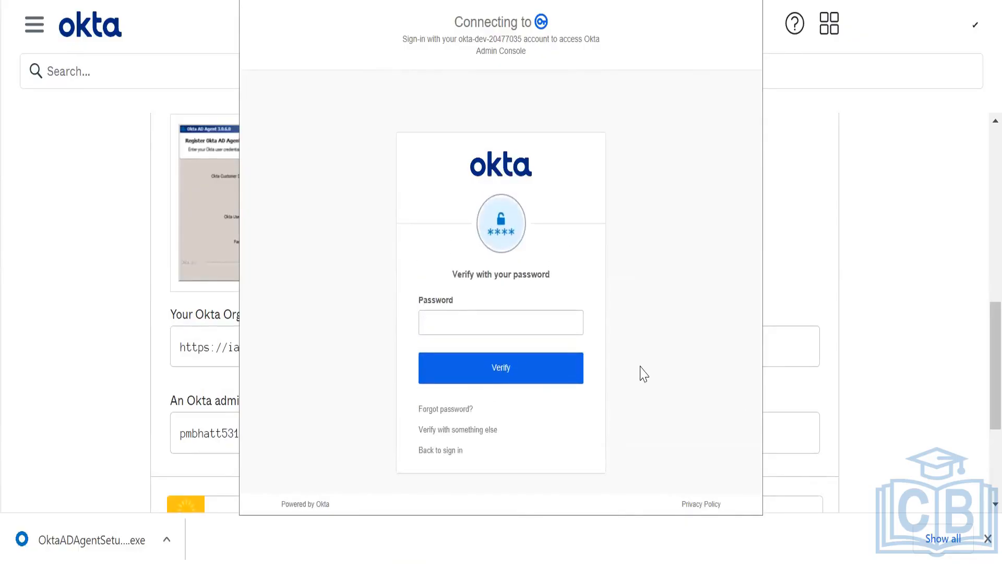
pyautogui.write('**********')
pyautogui.press('Return')
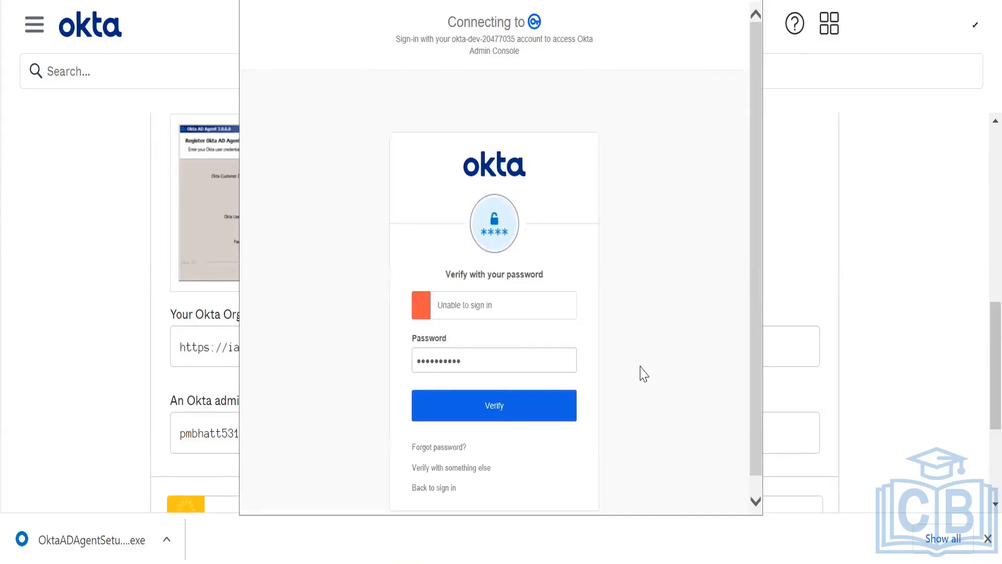
pyautogui.doubleClick(530, 369)
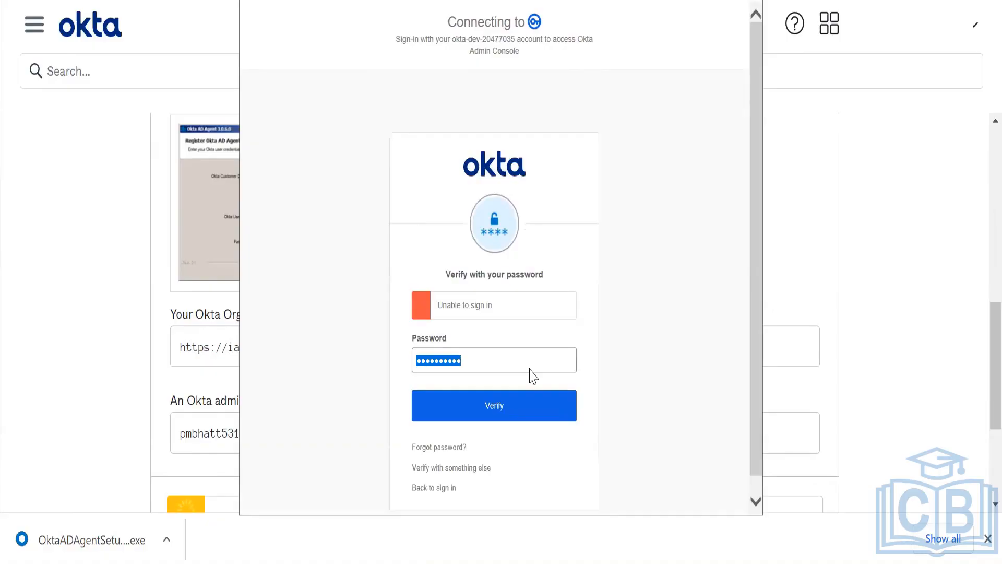
pyautogui.write('**********')
pyautogui.press('Return')
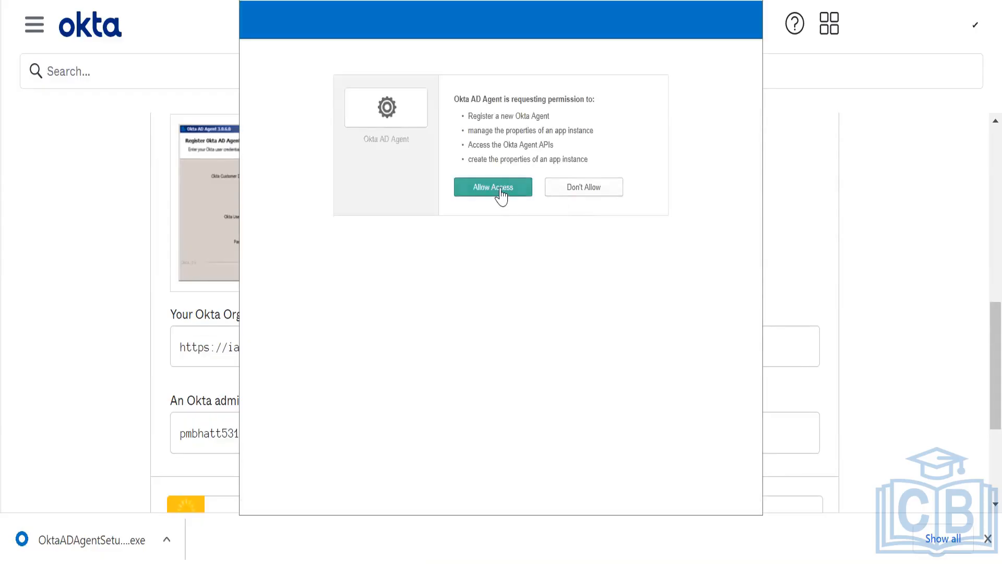
# - Grant Okta AD Agent access, finish the installer, and proceed from Agent Started toward Basic Settings
pyautogui.click(500, 195)
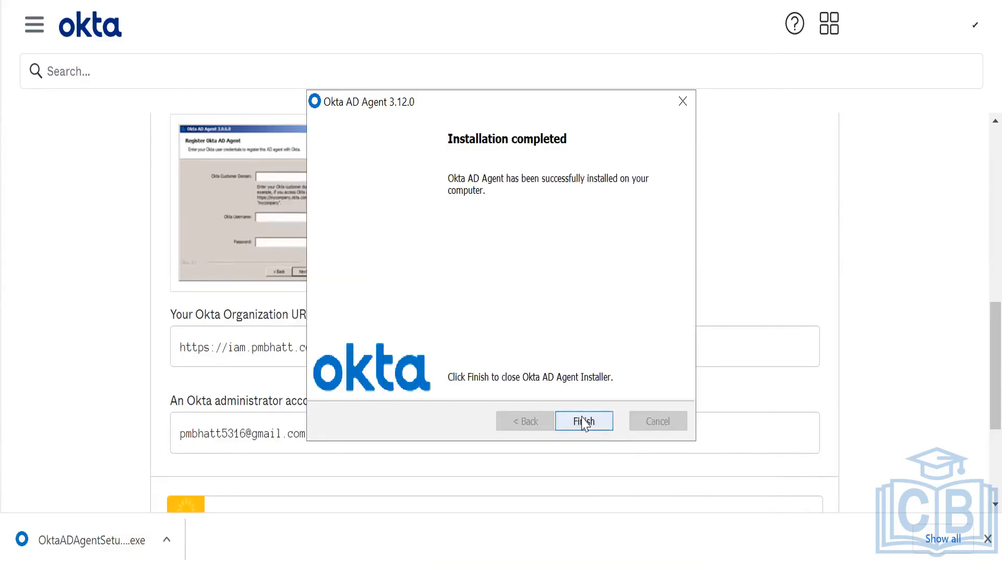
pyautogui.click(584, 421)
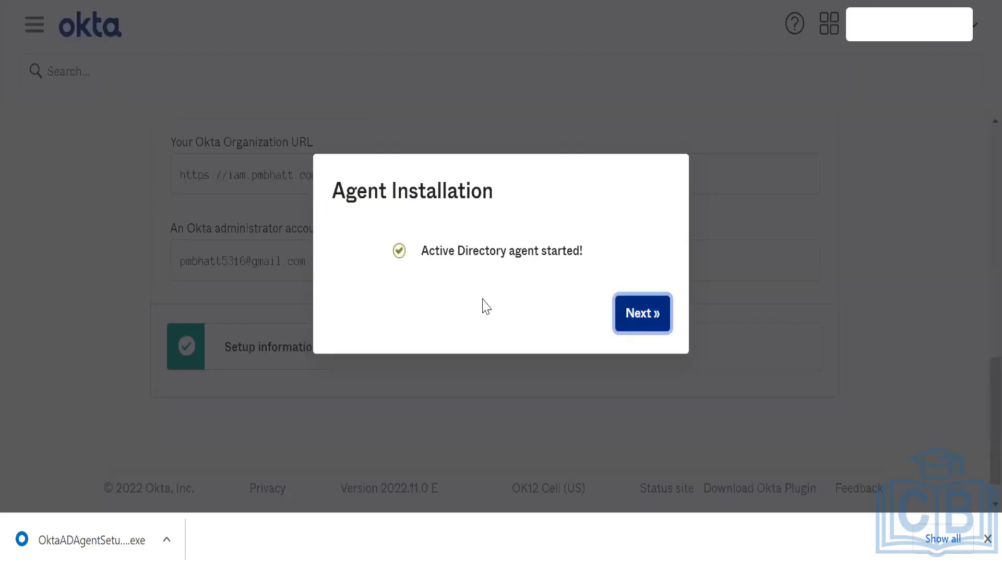
pyautogui.click(632, 318)
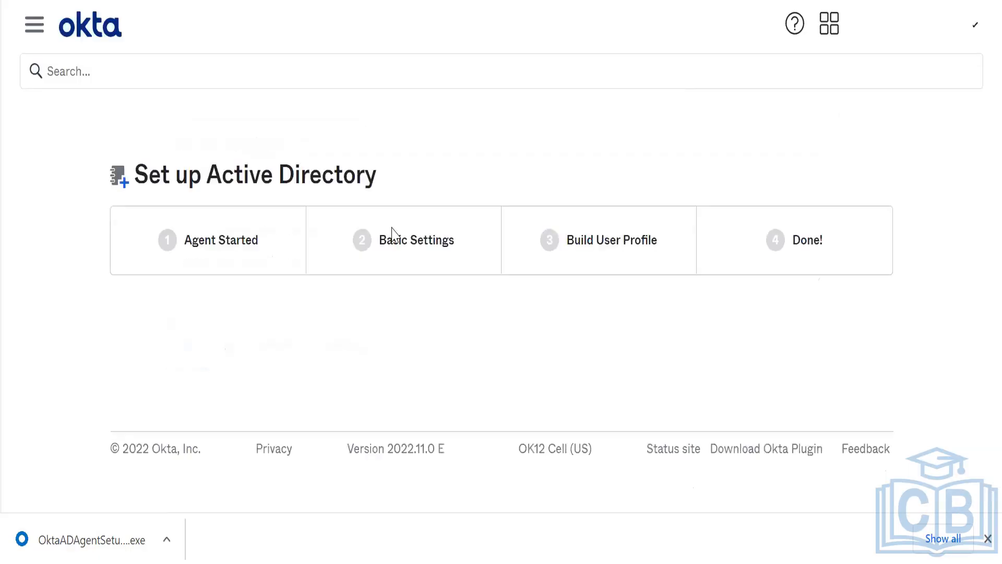
# - Review the user and group OU lists, leaving all OUs selected for sync
pyautogui.rightClick(542, 142)
pyautogui.click(434, 178)
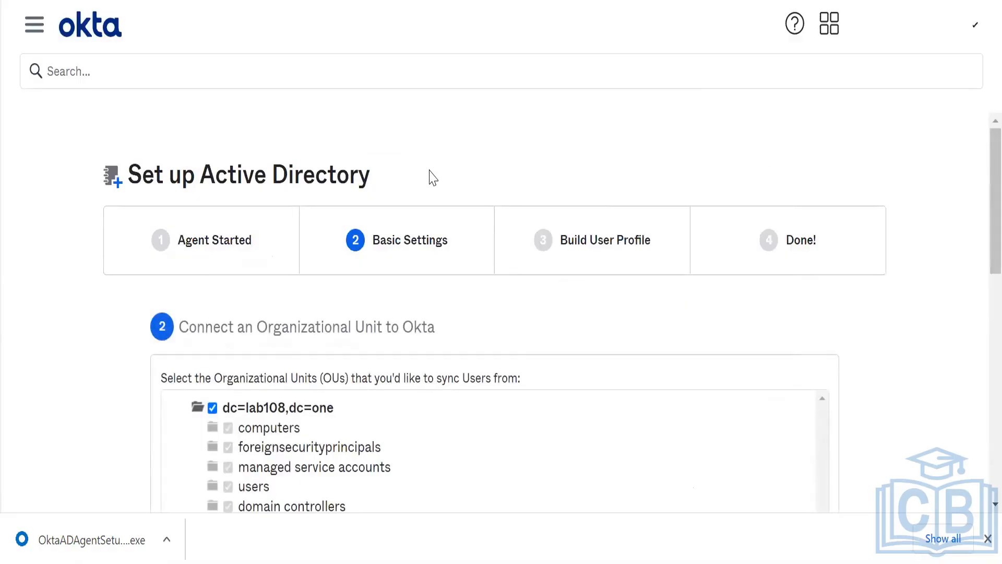
pyautogui.scroll(-4, 434, 177)
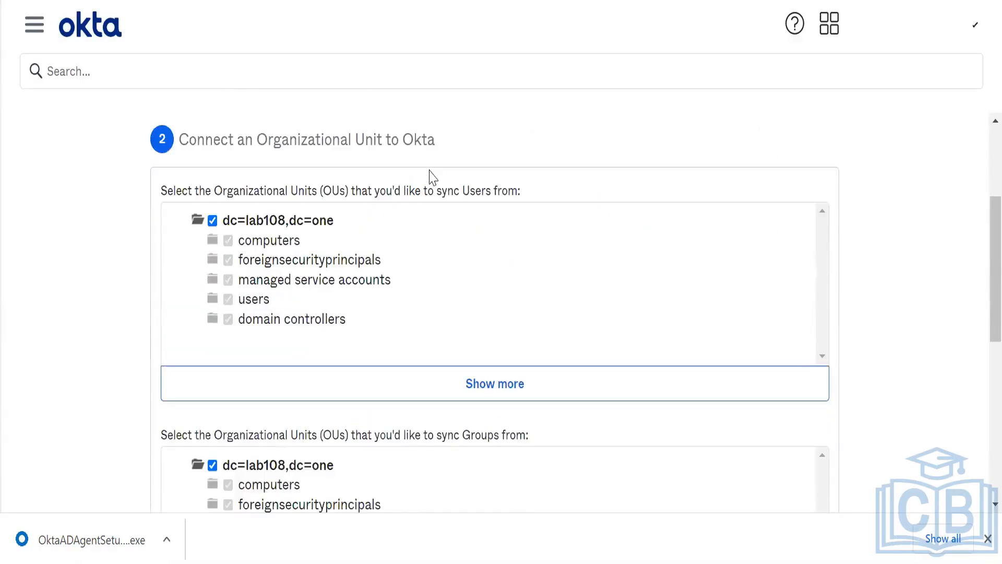
pyautogui.rightClick(497, 378)
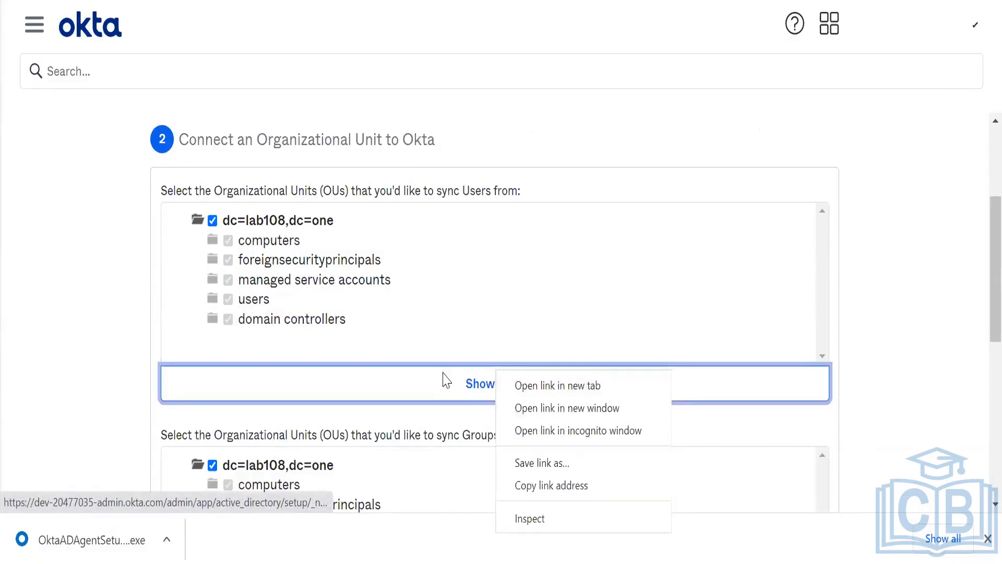
pyautogui.click(442, 379)
pyautogui.click(475, 381)
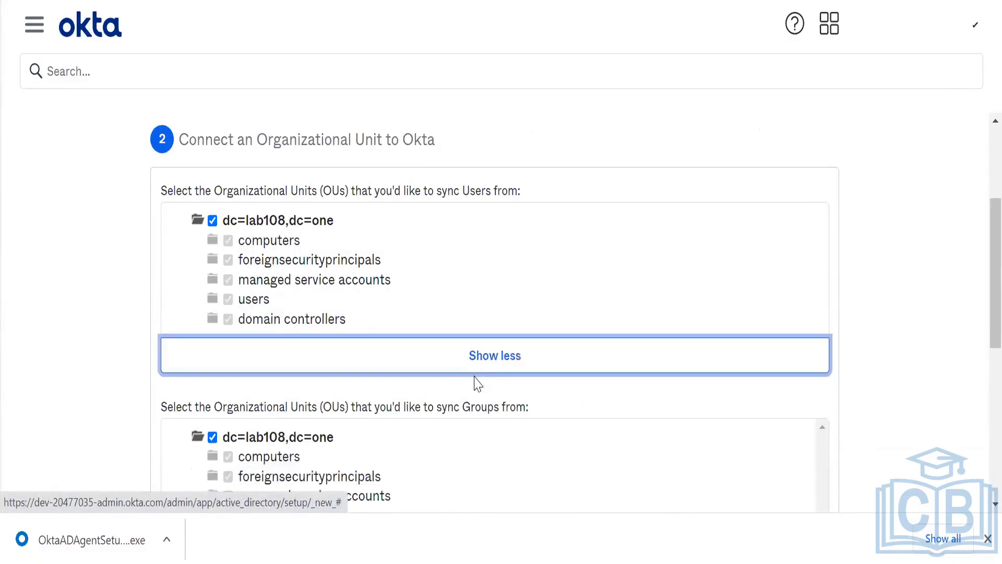
pyautogui.click(515, 357)
pyautogui.scroll(-3, 973, 287)
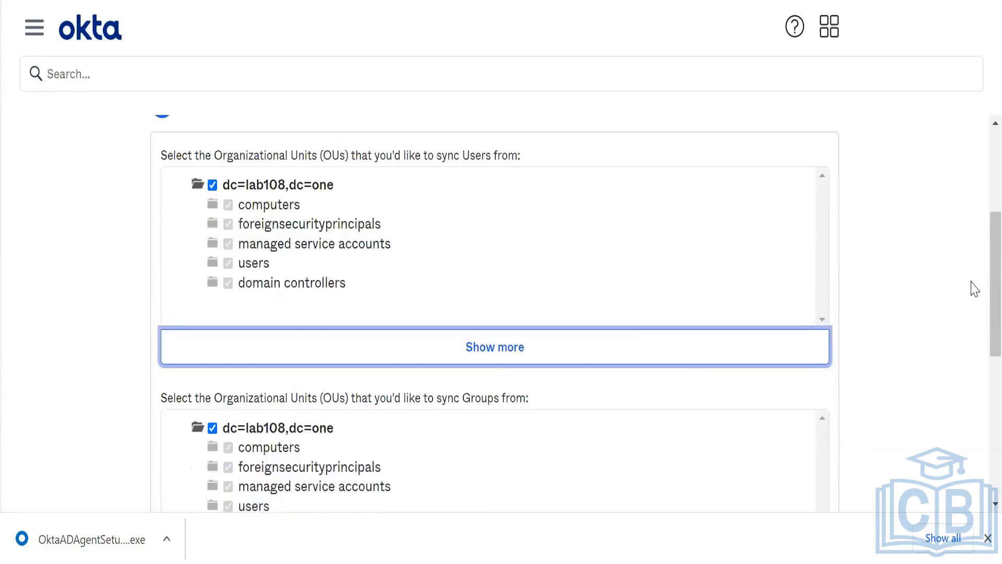
pyautogui.click(541, 224)
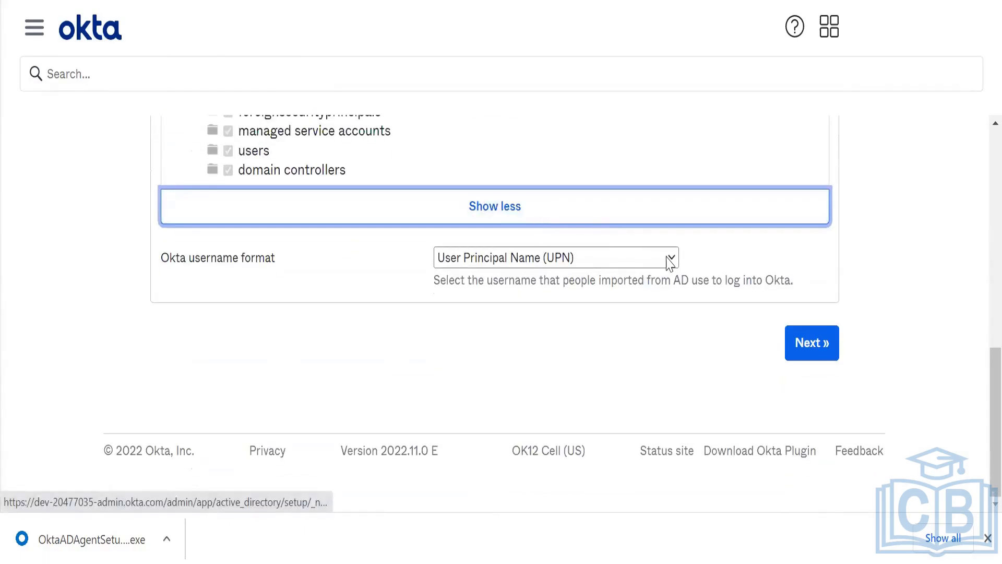
# - Choose Email address as the Okta username format for imported AD users
pyautogui.click(562, 259)
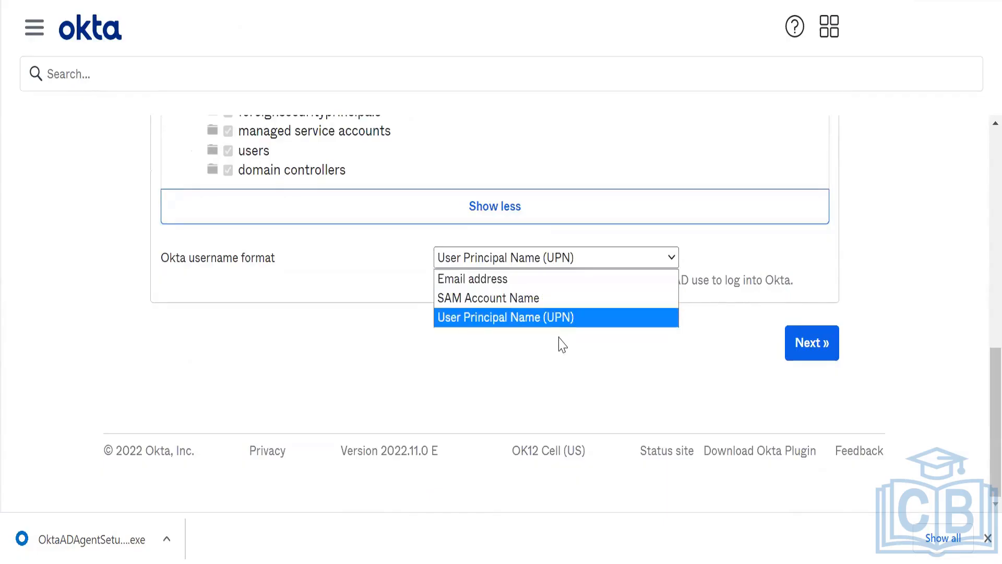
pyautogui.click(562, 345)
pyautogui.click(537, 265)
pyautogui.click(534, 282)
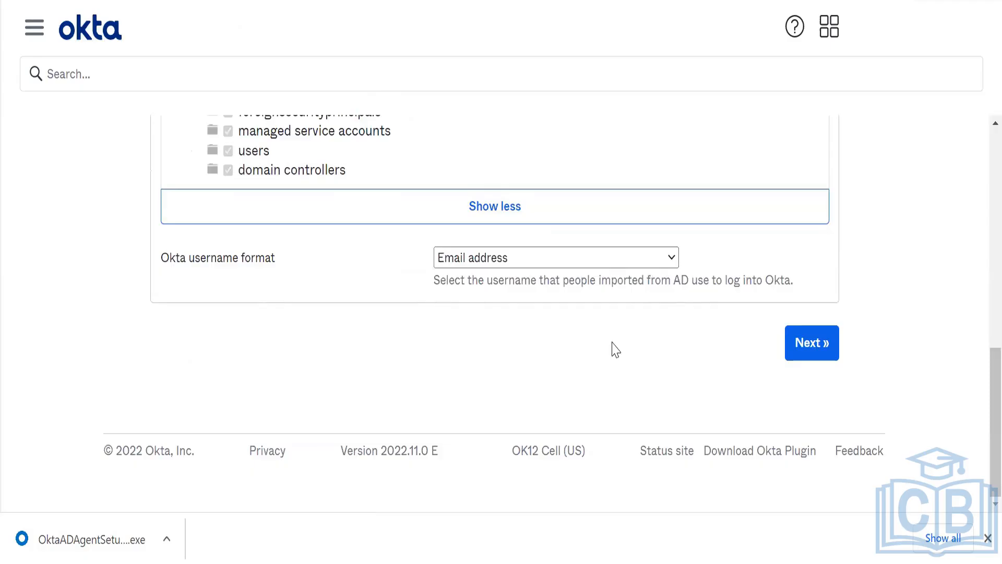
pyautogui.scroll(4, 615, 349)
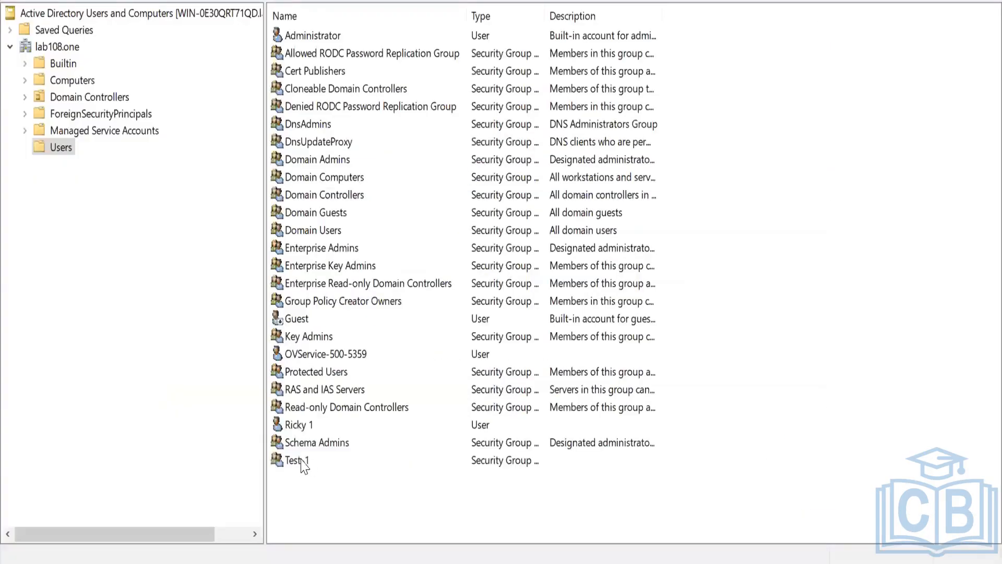
pyautogui.click(300, 460)
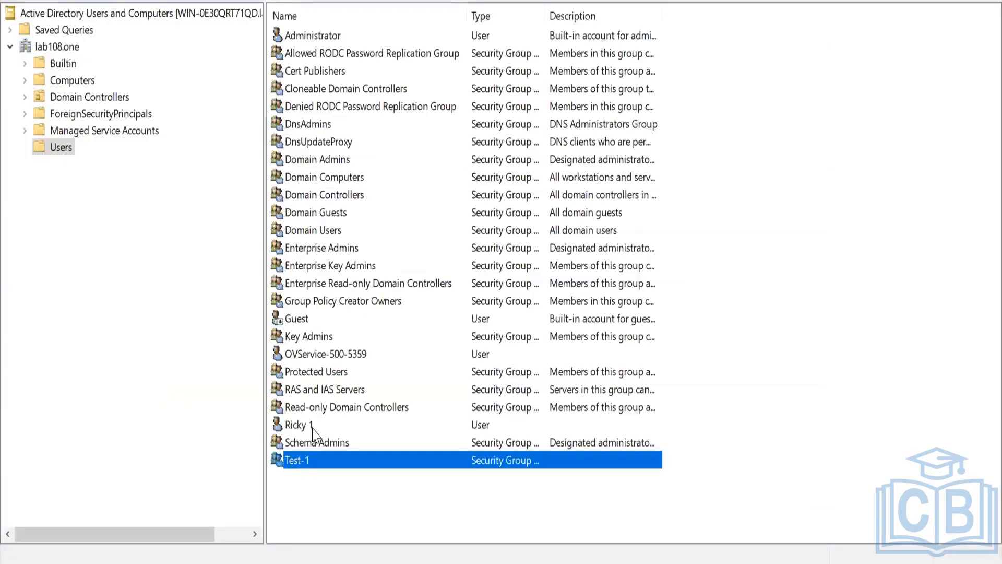
# - Enter the test user's e-mail address on the General tab of its properties and save
pyautogui.doubleClick(311, 426)
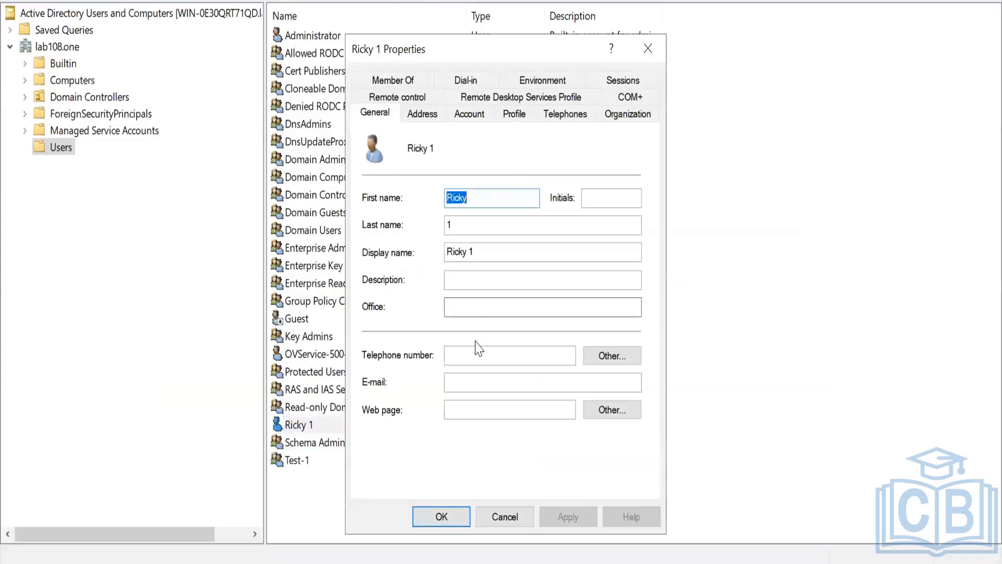
pyautogui.click(490, 380)
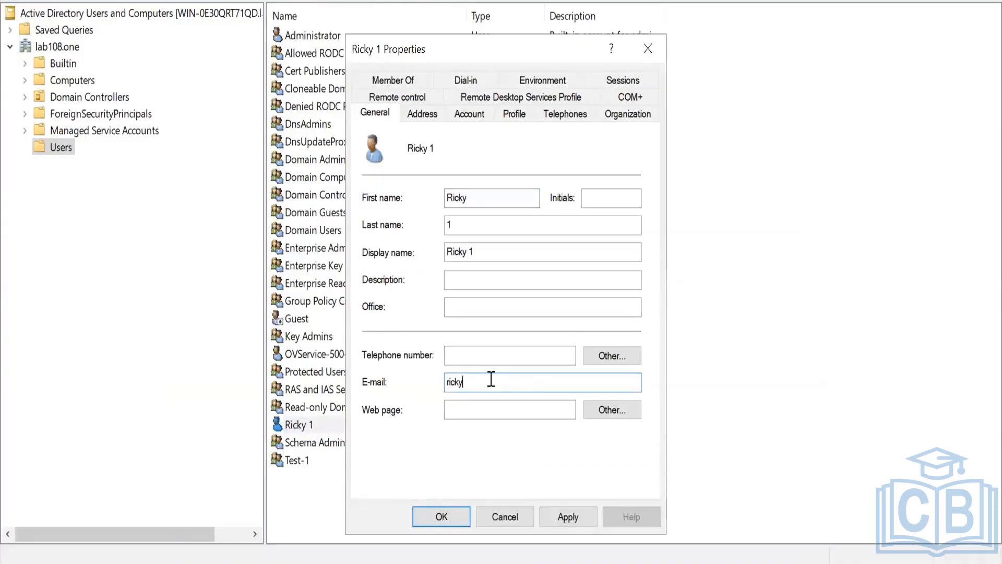
pyautogui.click(569, 517)
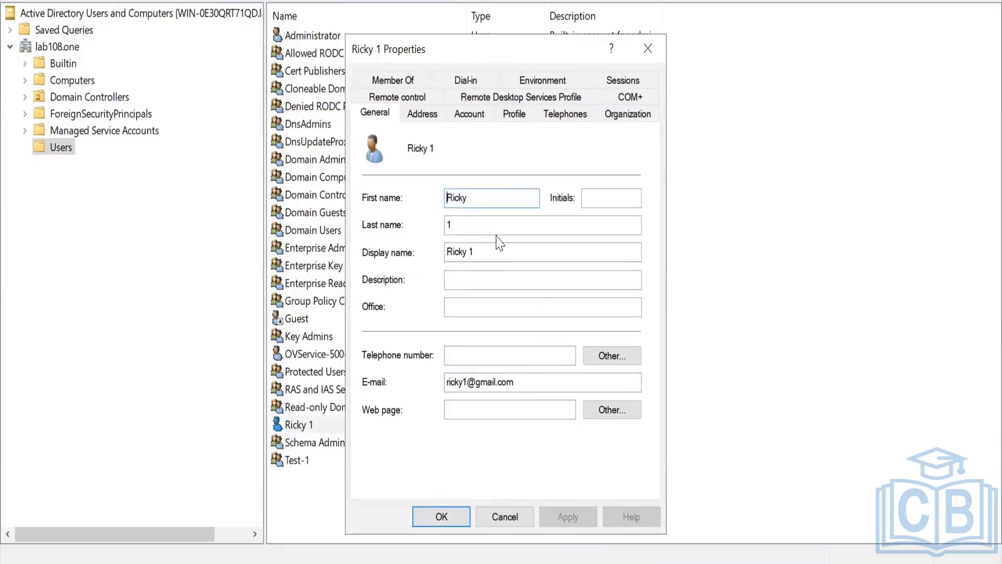
pyautogui.click(480, 226)
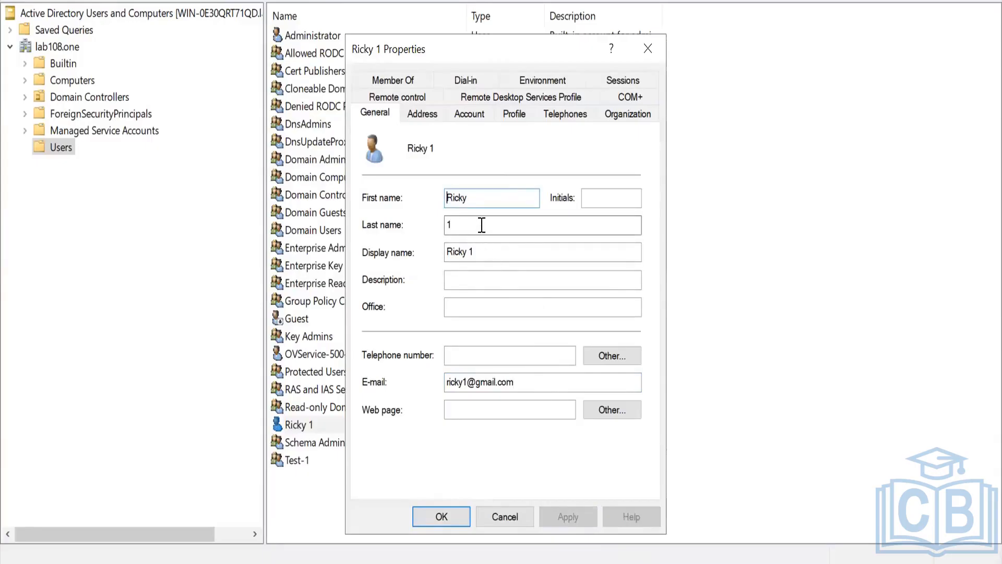
pyautogui.click(546, 386)
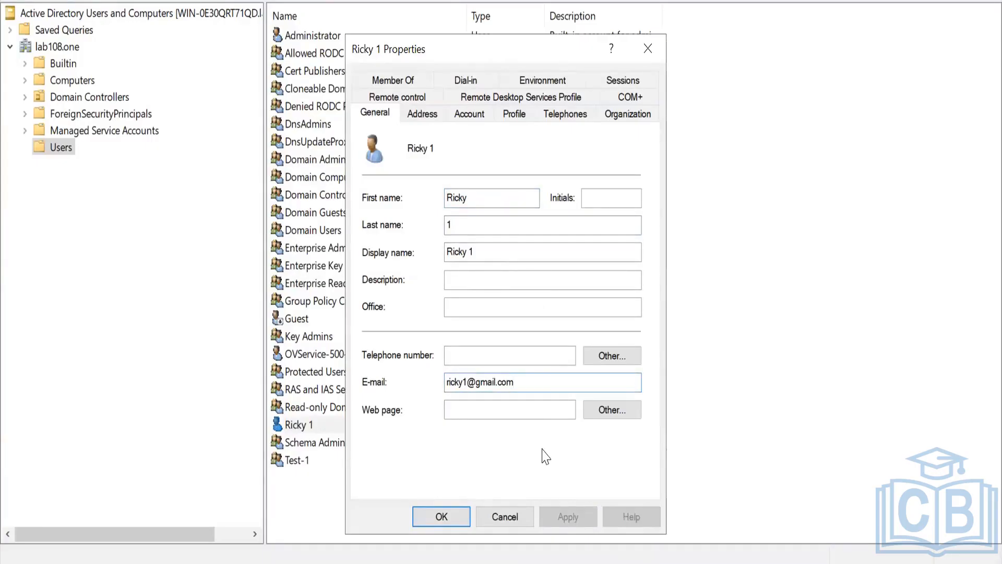
pyautogui.click(442, 516)
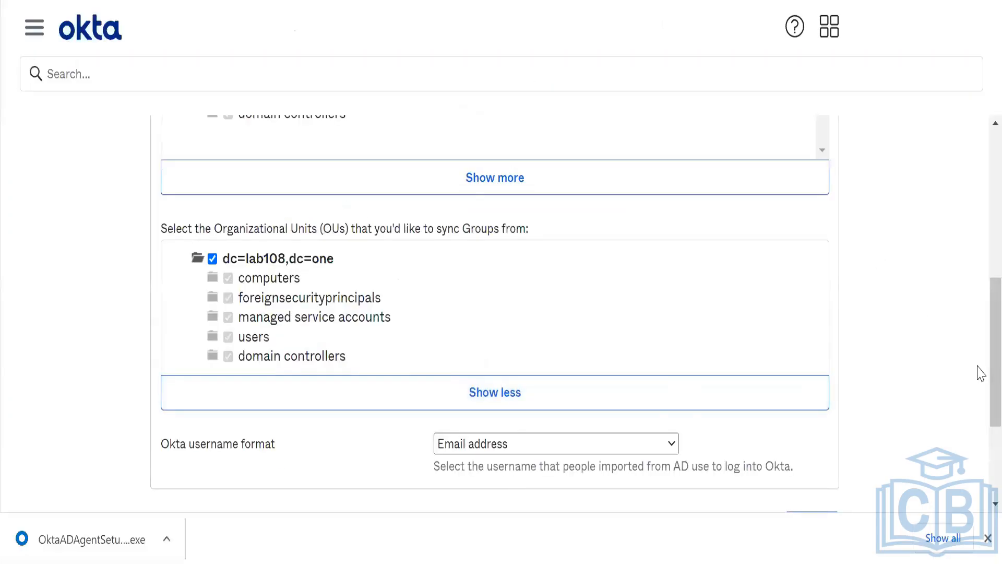
pyautogui.scroll(4, 980, 356)
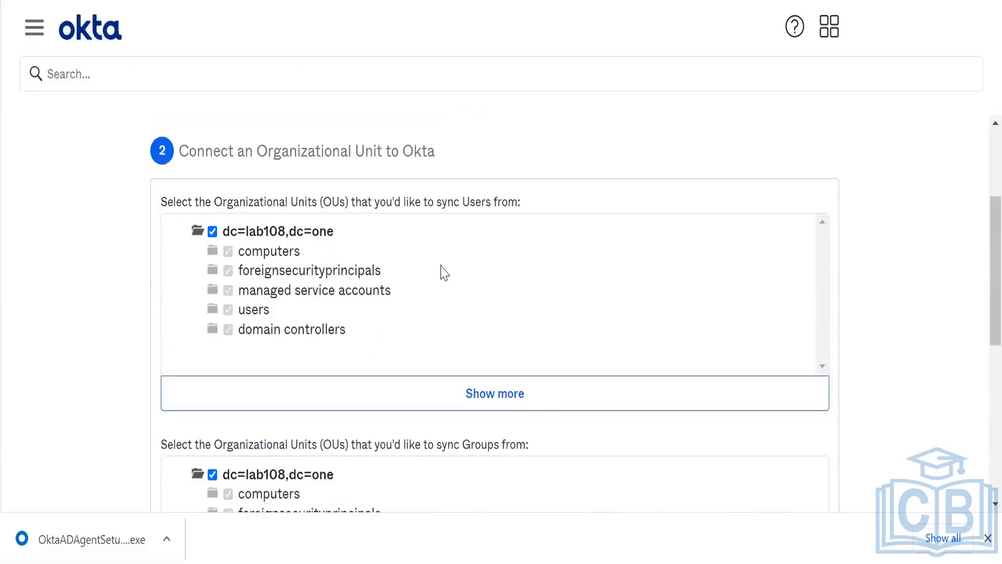
pyautogui.click(210, 233)
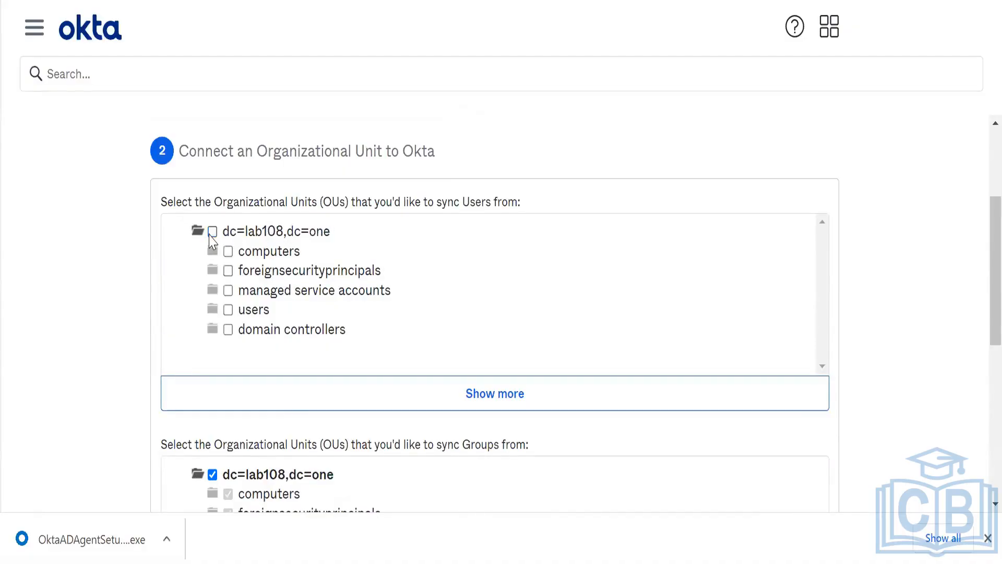
pyautogui.click(229, 310)
pyautogui.click(230, 312)
pyautogui.click(212, 233)
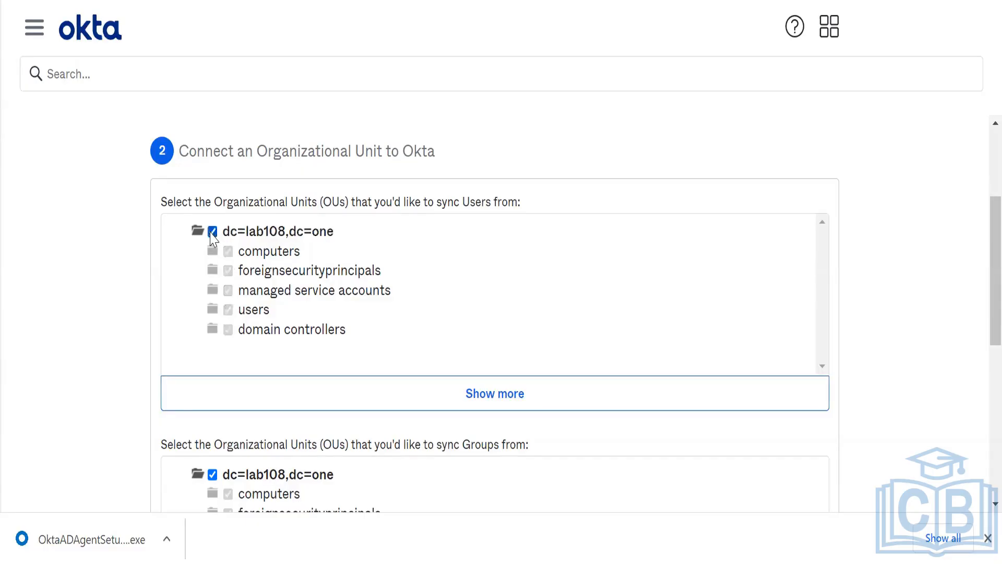
pyautogui.scroll(-1, 979, 343)
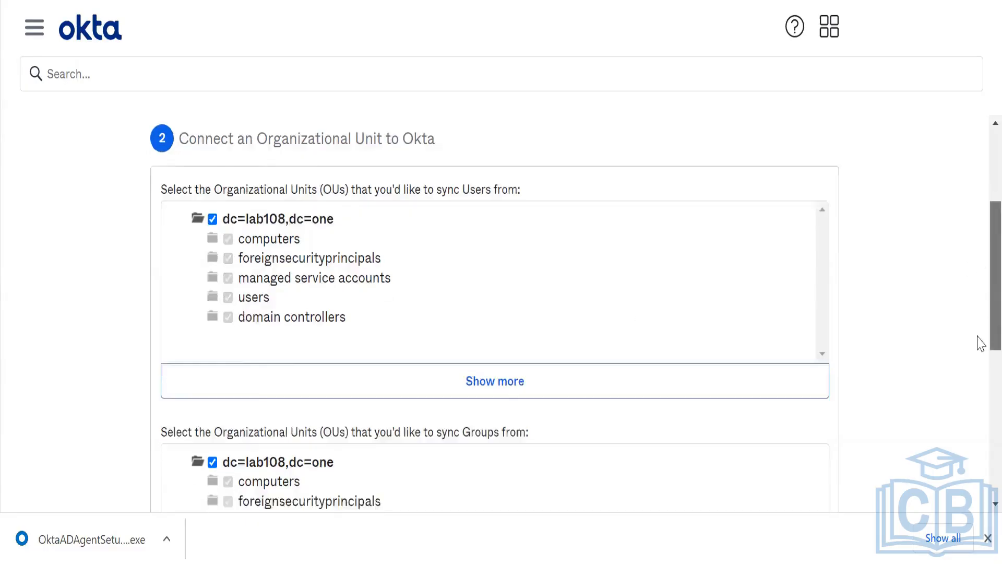
pyautogui.scroll(-5, 981, 343)
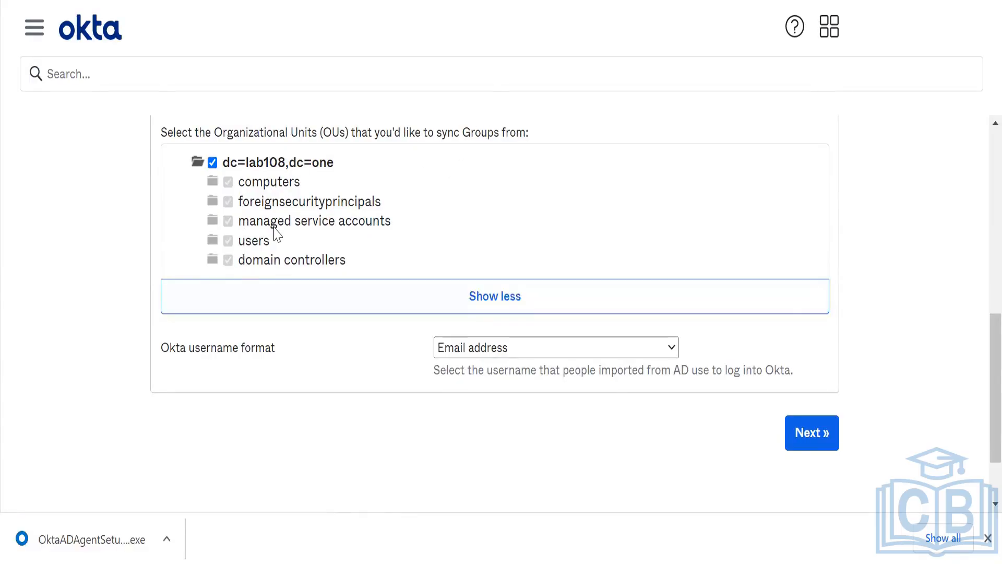
# - Submit the all-OU, email-address username settings and acknowledge the agent-configured confirmation
pyautogui.scroll(5, 981, 431)
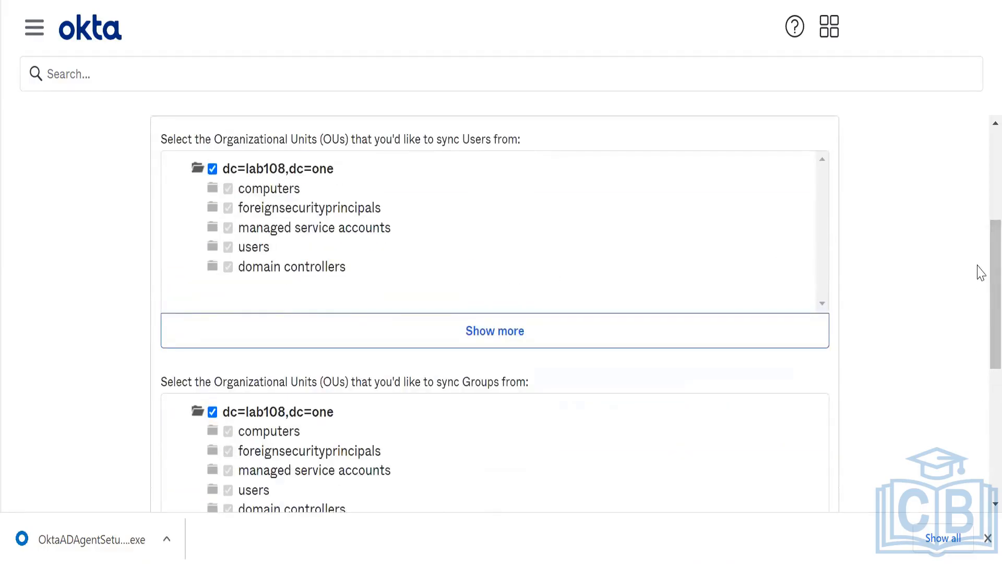
pyautogui.scroll(-5, 980, 366)
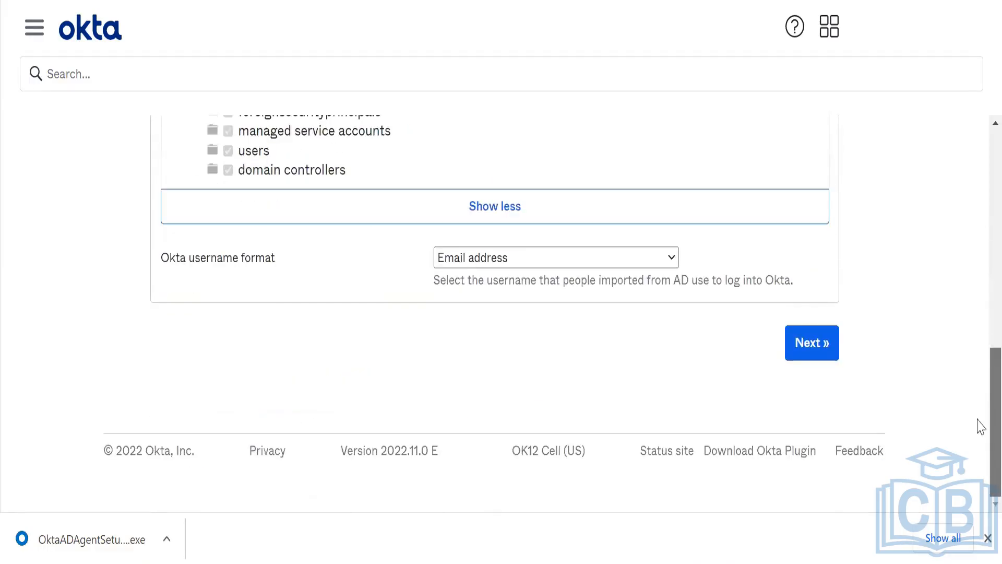
pyautogui.click(805, 346)
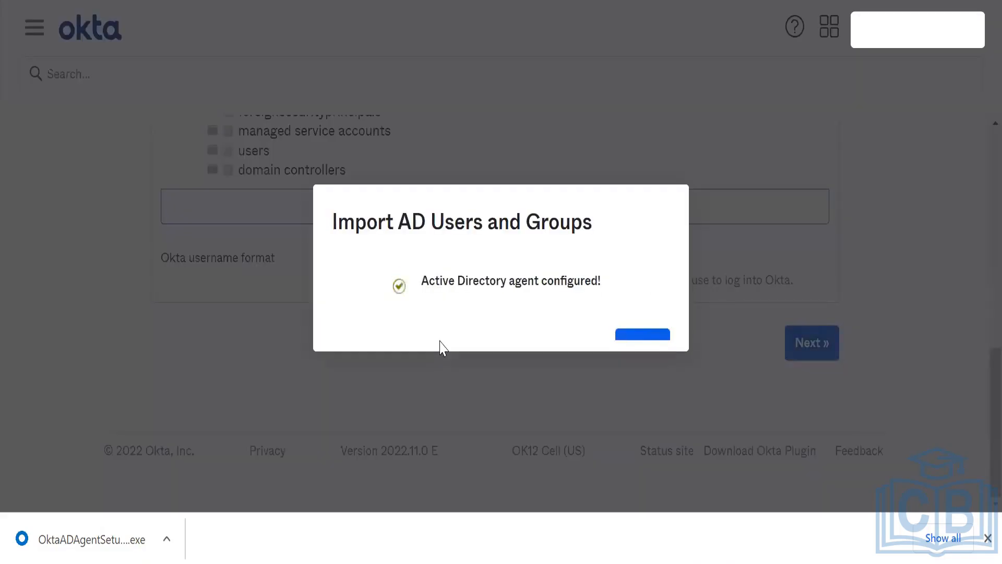
pyautogui.click(643, 351)
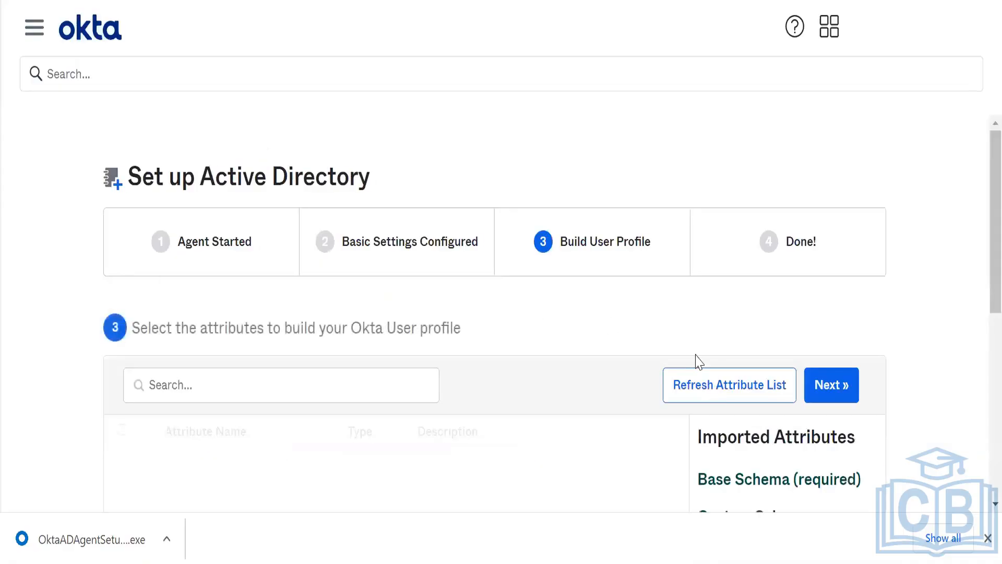
pyautogui.moveTo(977, 281); pyautogui.dragTo(977, 358)
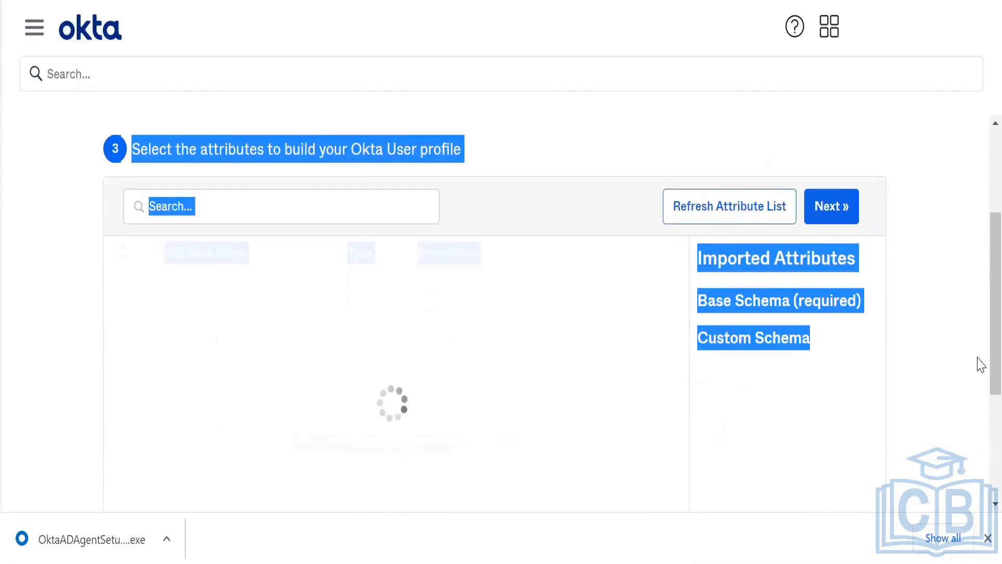
pyautogui.click(933, 359)
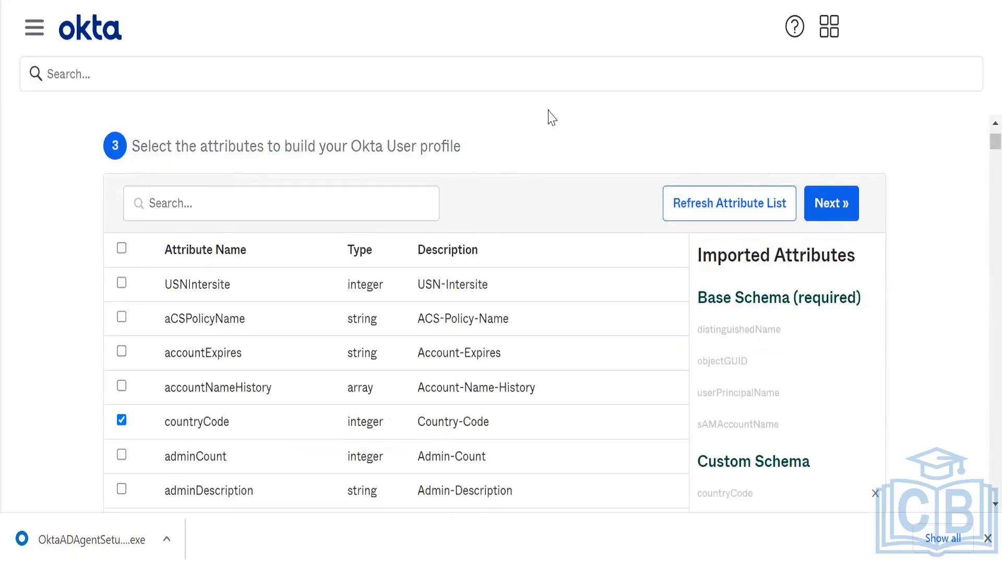
pyautogui.scroll(-2, 550, 116)
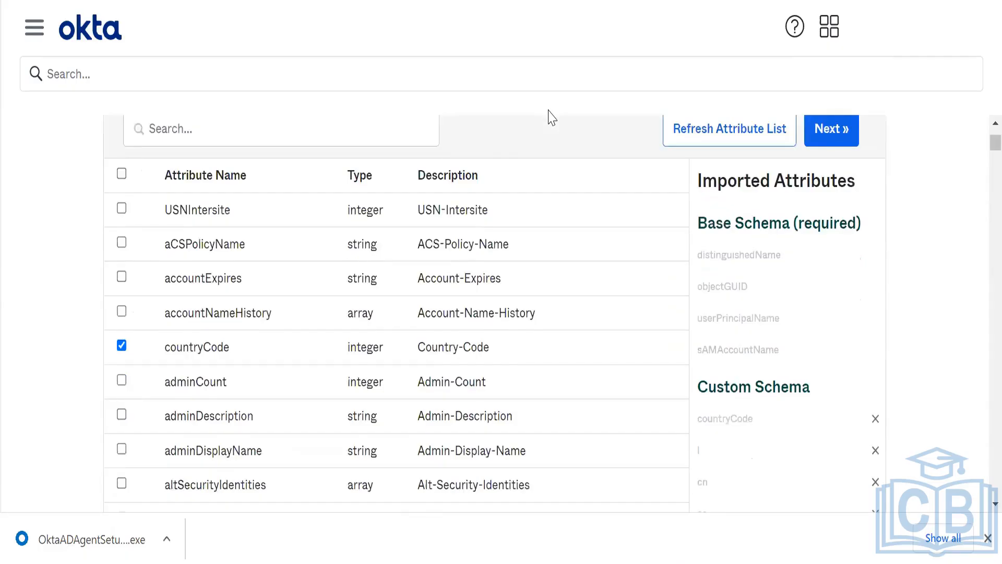
pyautogui.scroll(-20, 549, 116)
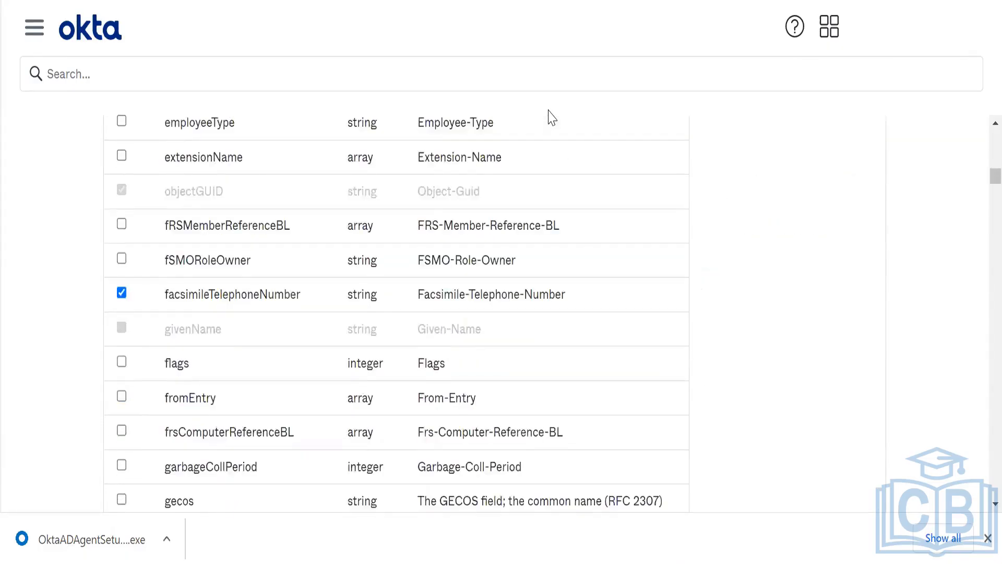
pyautogui.scroll(-20, 550, 115)
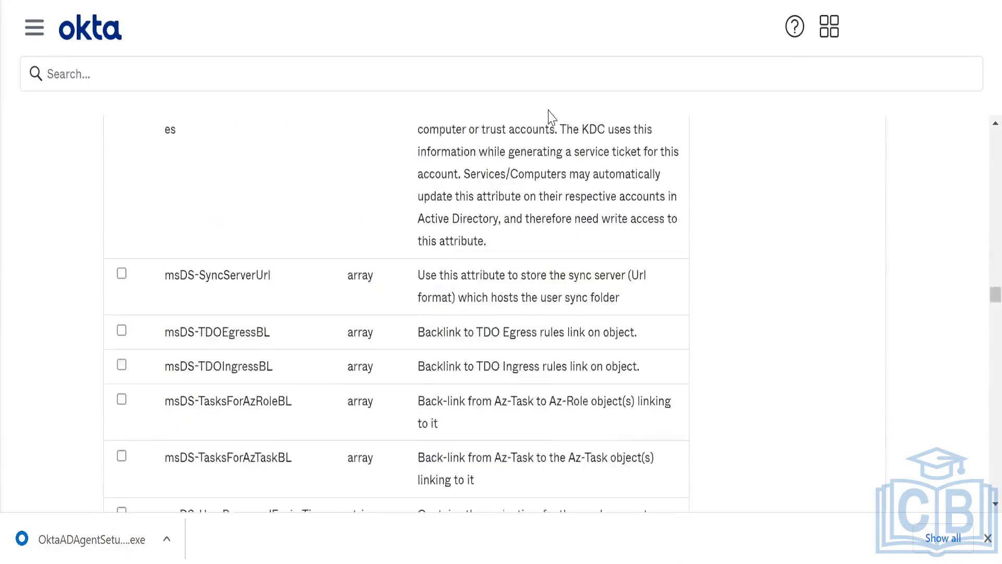
pyautogui.scroll(-20, 549, 116)
pyautogui.scroll(20, 550, 115)
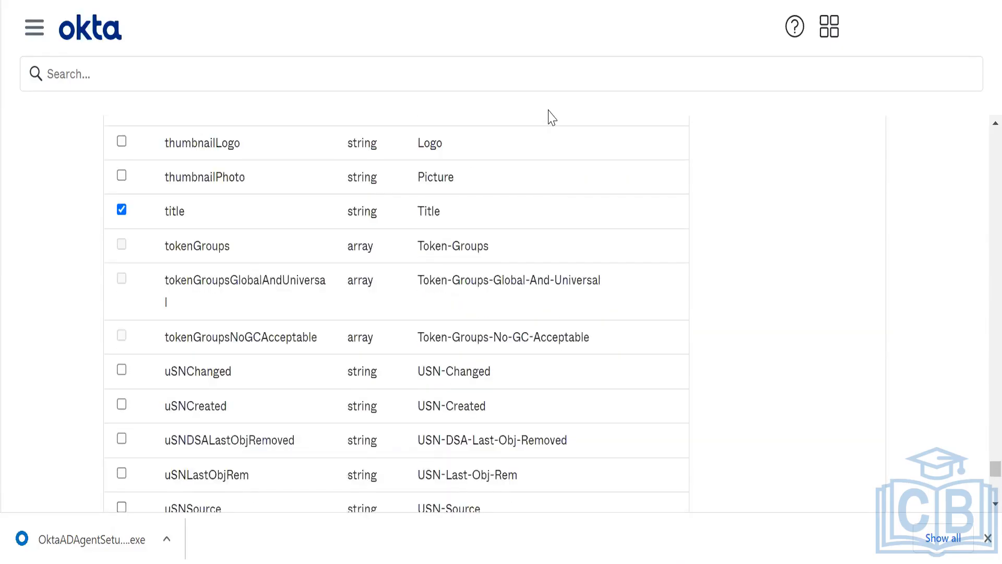
pyautogui.scroll(6, 550, 116)
pyautogui.scroll(20, 549, 115)
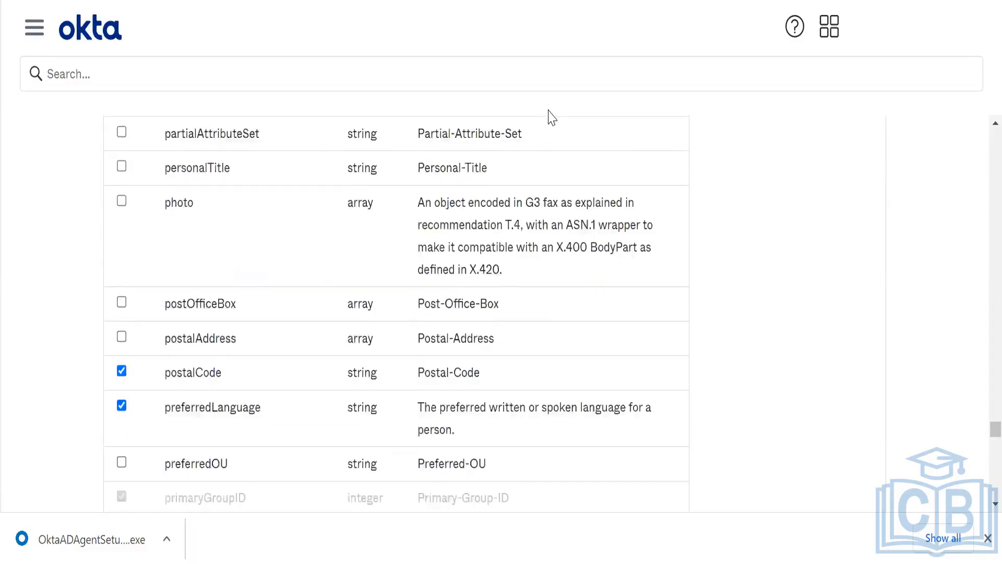
pyautogui.scroll(20, 549, 116)
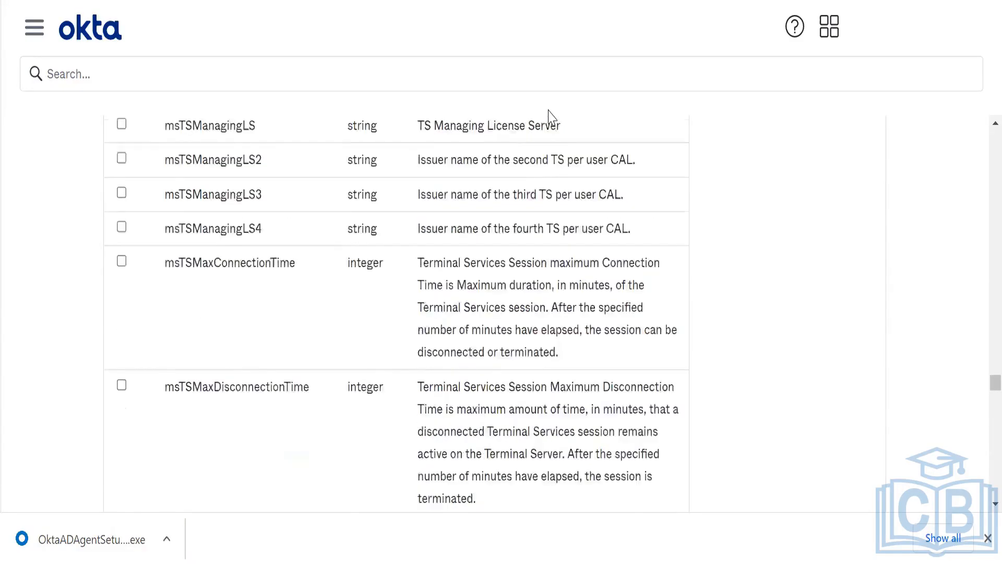
pyautogui.scroll(20, 549, 116)
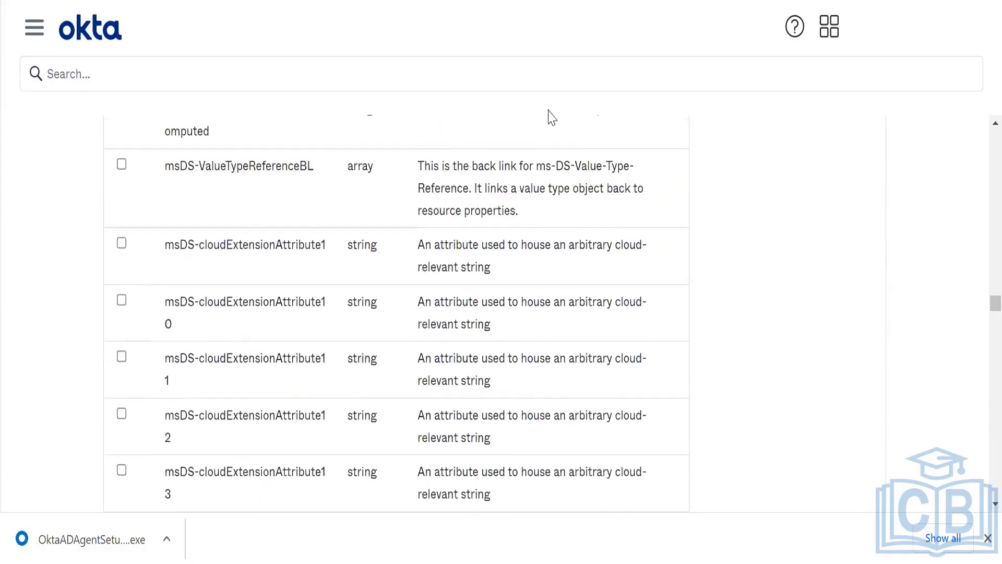
pyautogui.scroll(20, 549, 115)
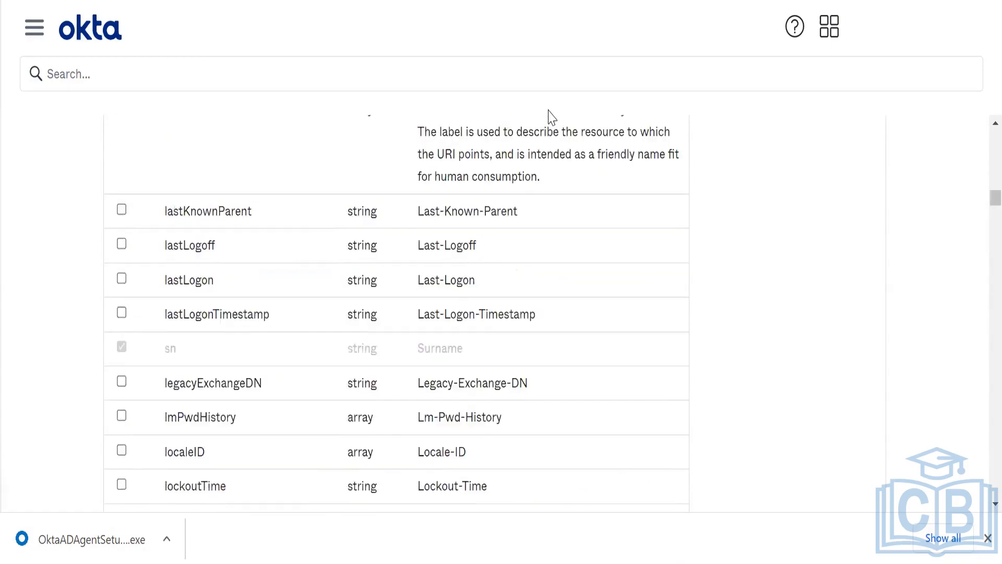
pyautogui.scroll(5, 549, 116)
pyautogui.scroll(15, 549, 116)
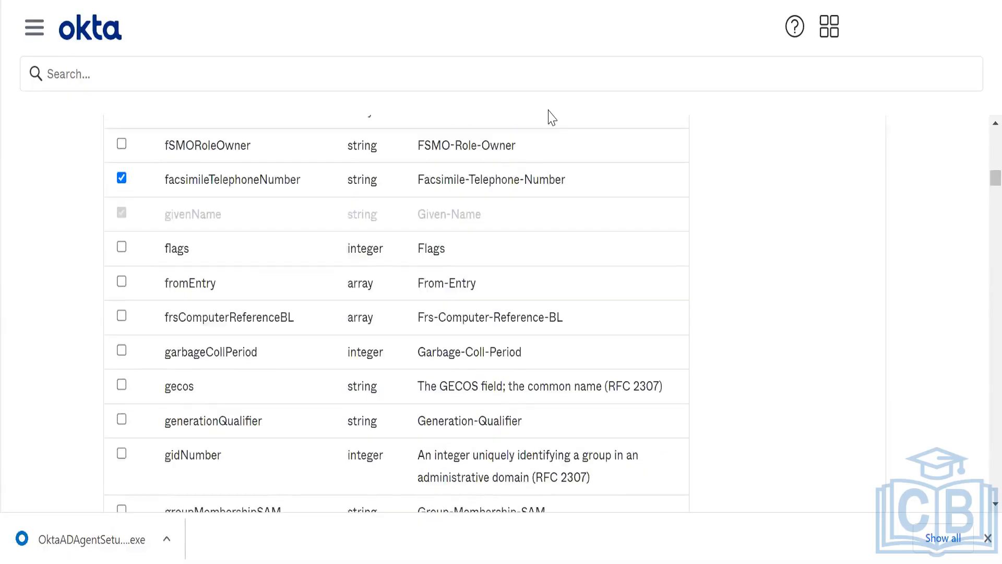
pyautogui.scroll(15, 549, 116)
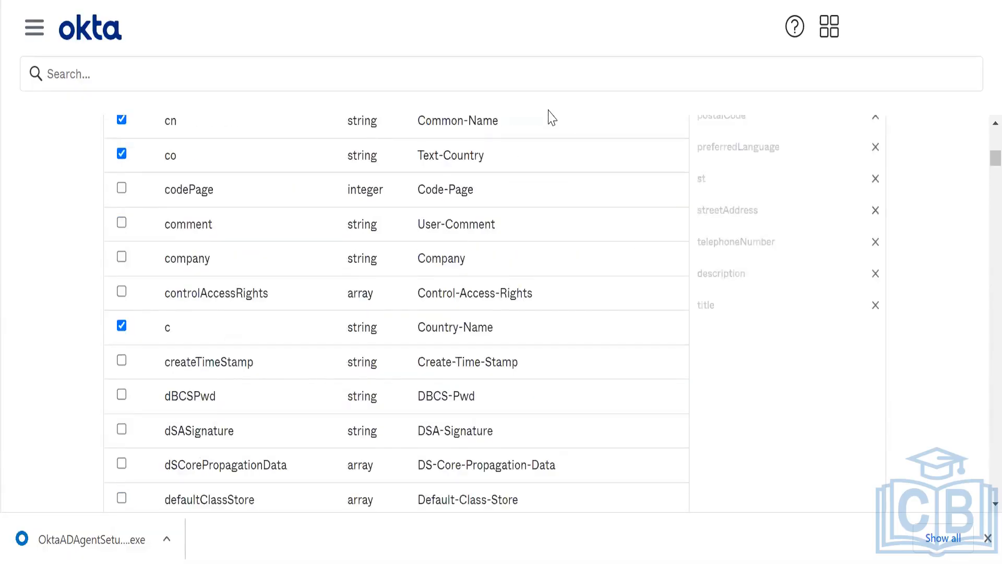
pyautogui.scroll(10, 549, 116)
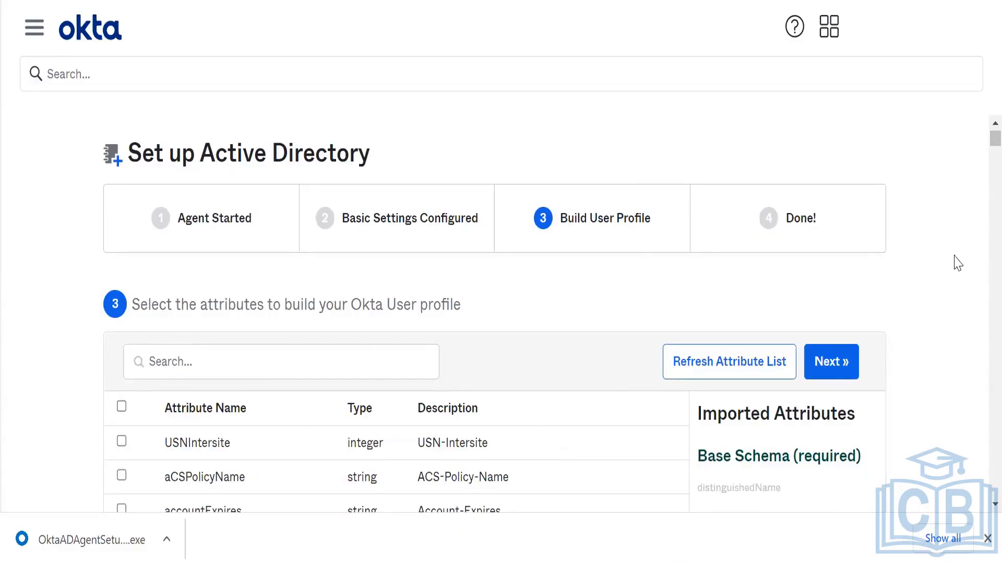
# - Accept the chosen user profile attributes and finish the Active Directory setup wizard
pyautogui.click(831, 360)
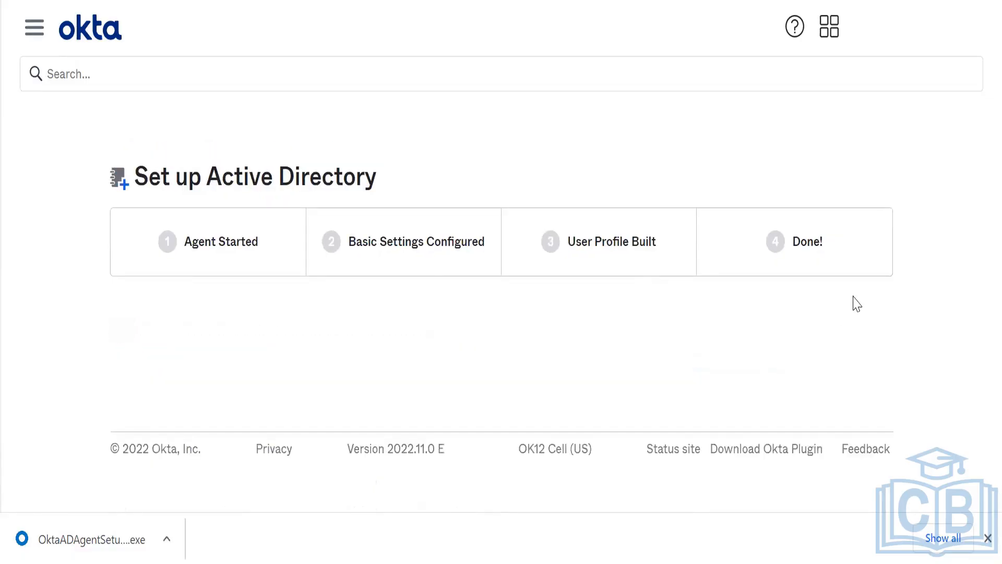
pyautogui.scroll(-1, 855, 302)
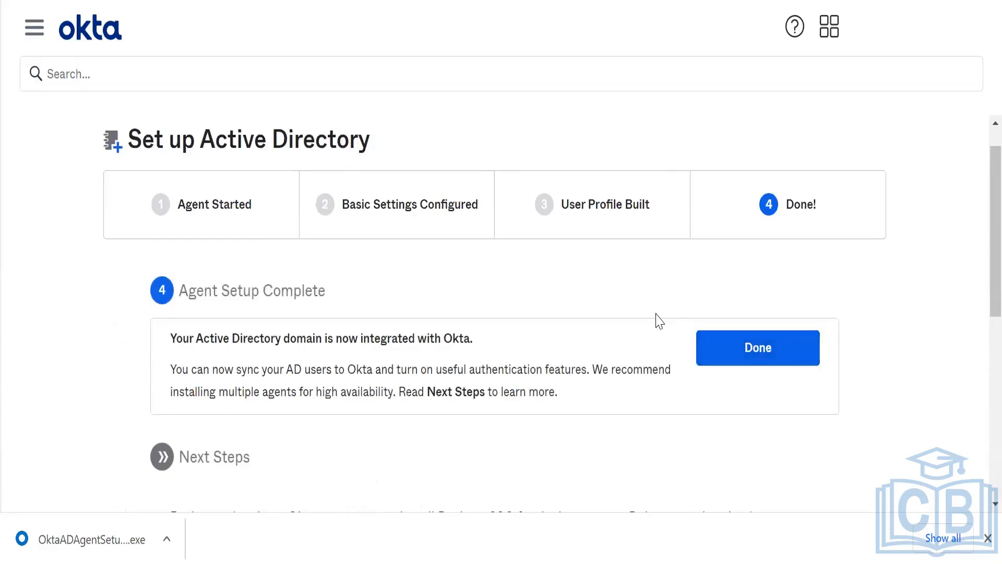
pyautogui.scroll(-1, 659, 320)
pyautogui.click(741, 321)
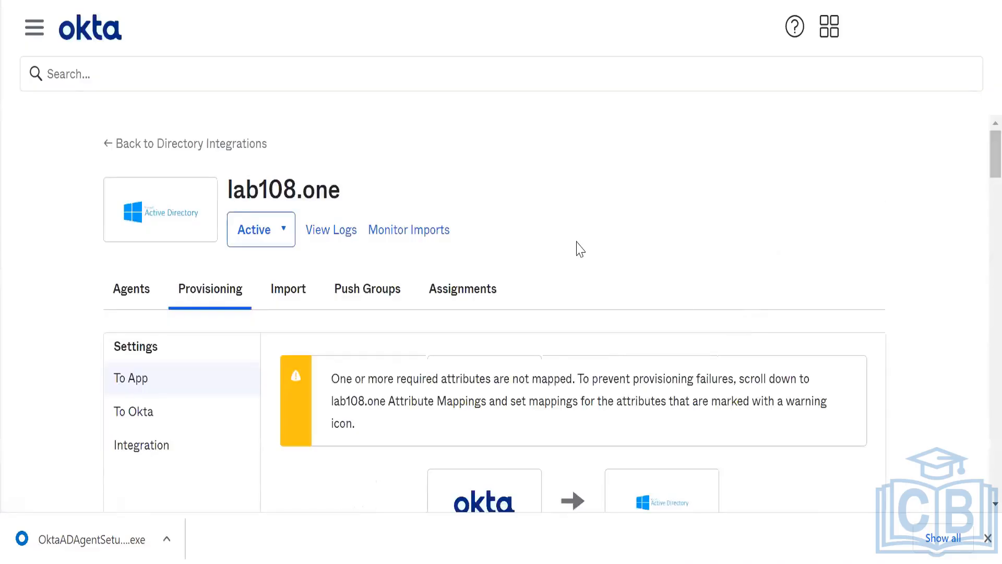
# - Open lab108.one's Provisioning To Okta import settings
pyautogui.scroll(-5, 580, 249)
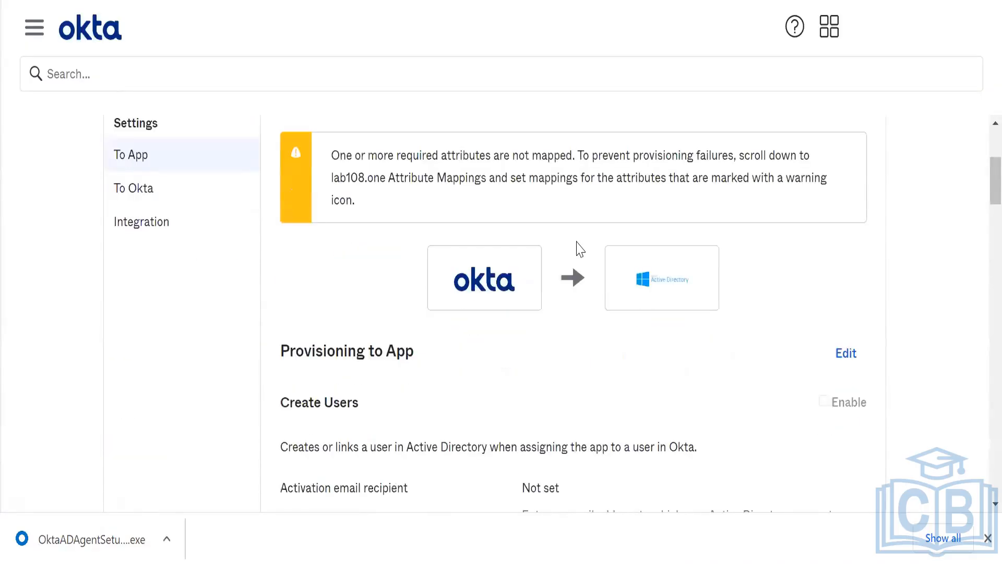
pyautogui.scroll(2, 581, 249)
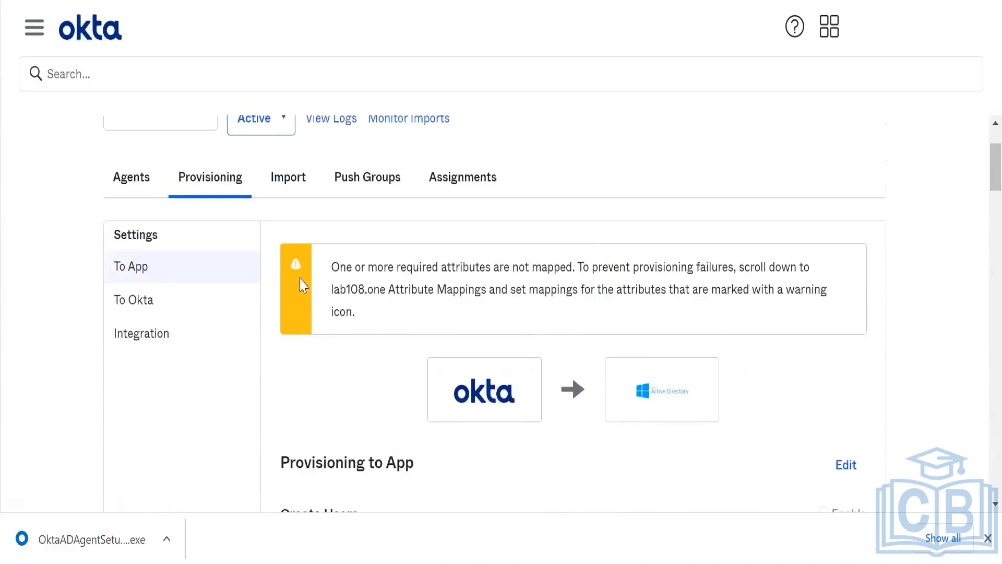
pyautogui.click(222, 296)
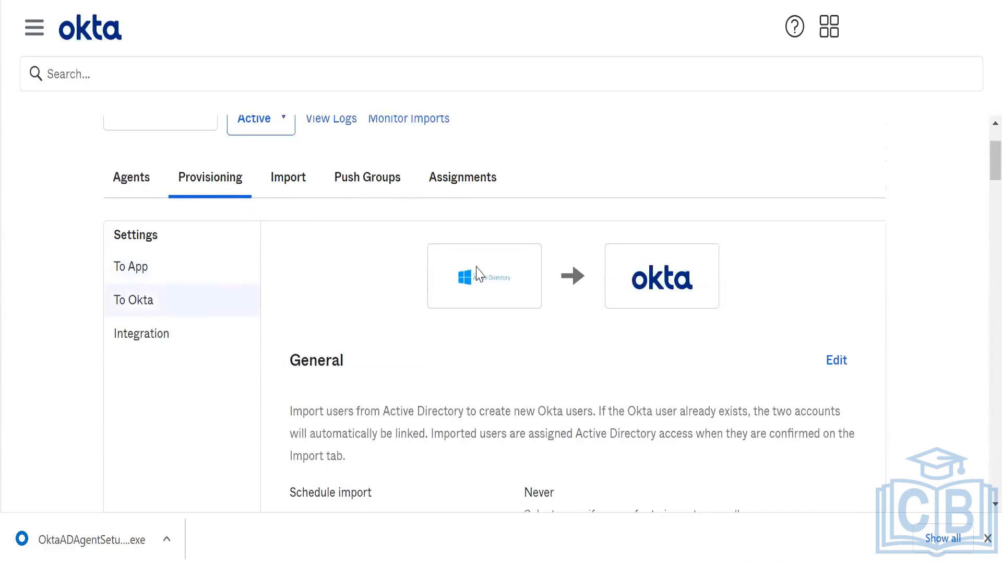
pyautogui.scroll(-5, 660, 286)
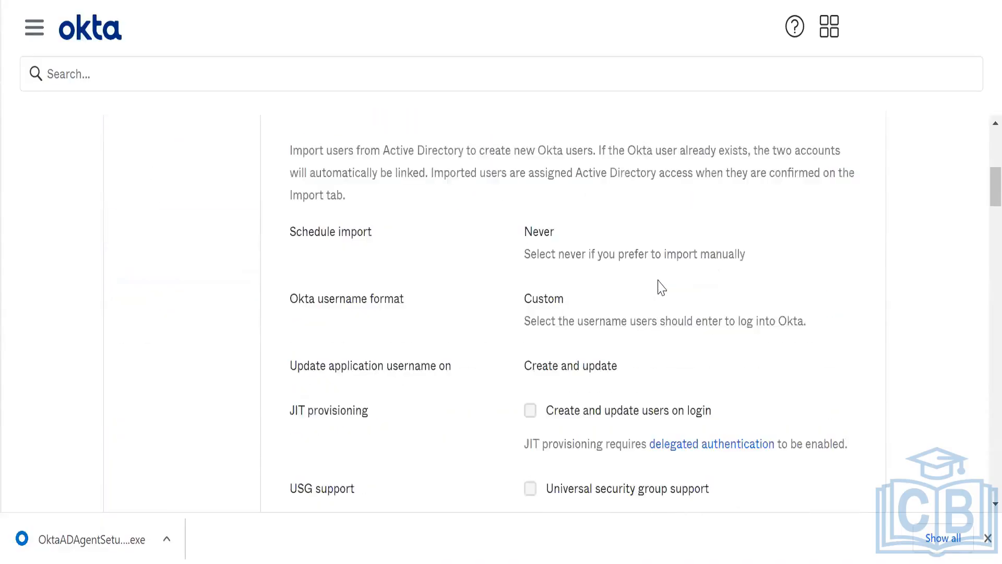
pyautogui.scroll(1, 661, 323)
# - Edit the General import settings and set Schedule import to Every hour
pyautogui.click(840, 177)
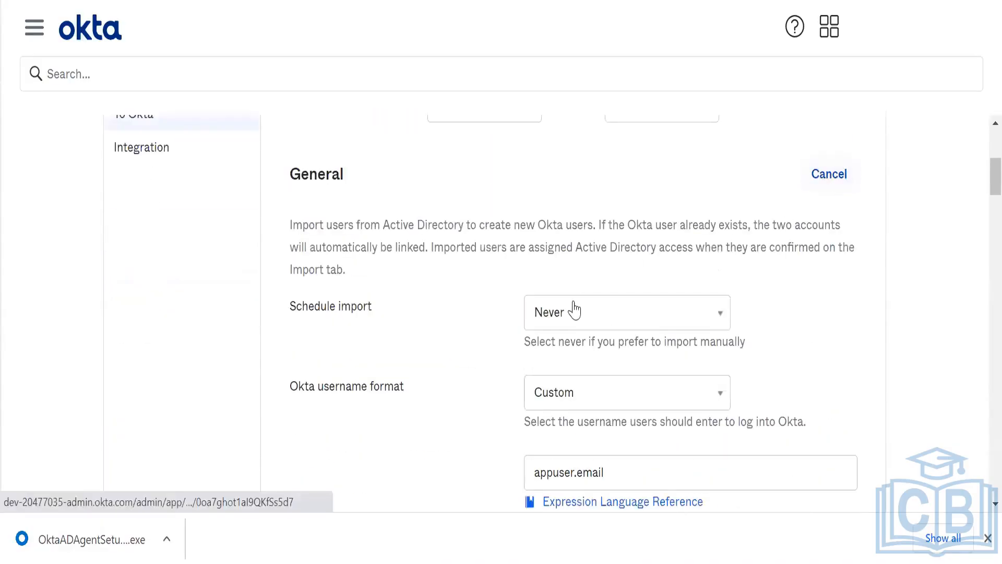
pyautogui.click(573, 318)
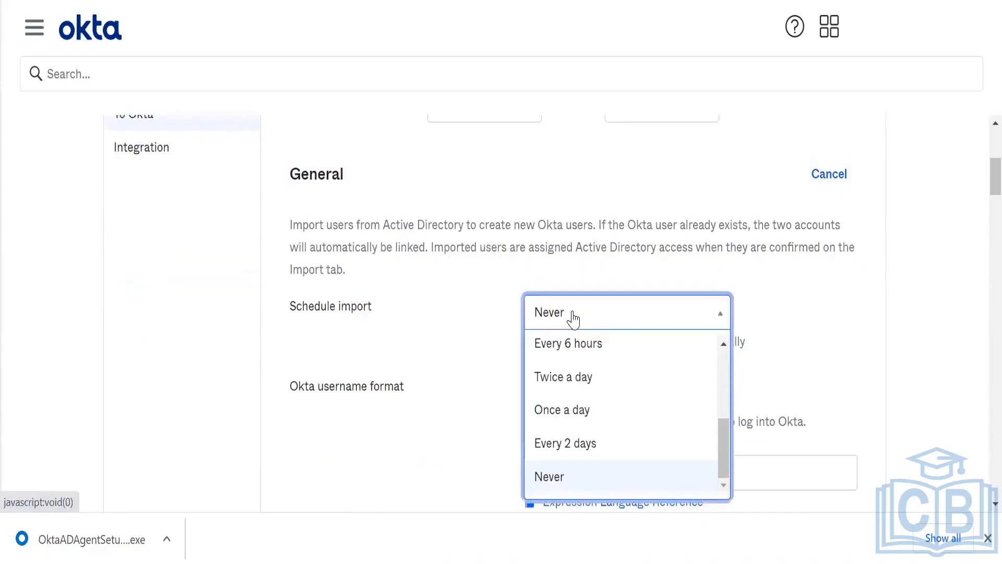
pyautogui.click(572, 319)
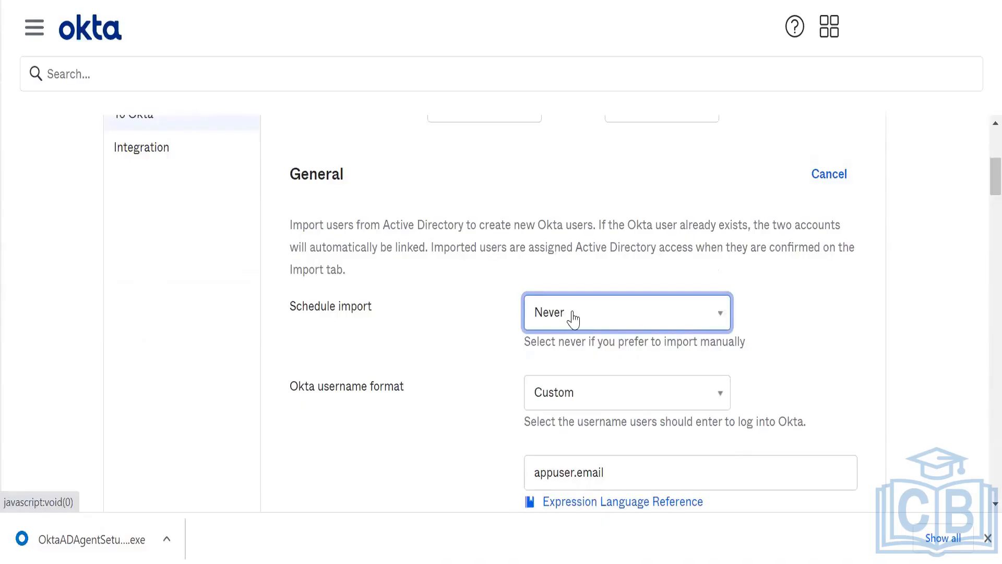
pyautogui.click(573, 319)
pyautogui.click(573, 319)
pyautogui.scroll(2, 643, 241)
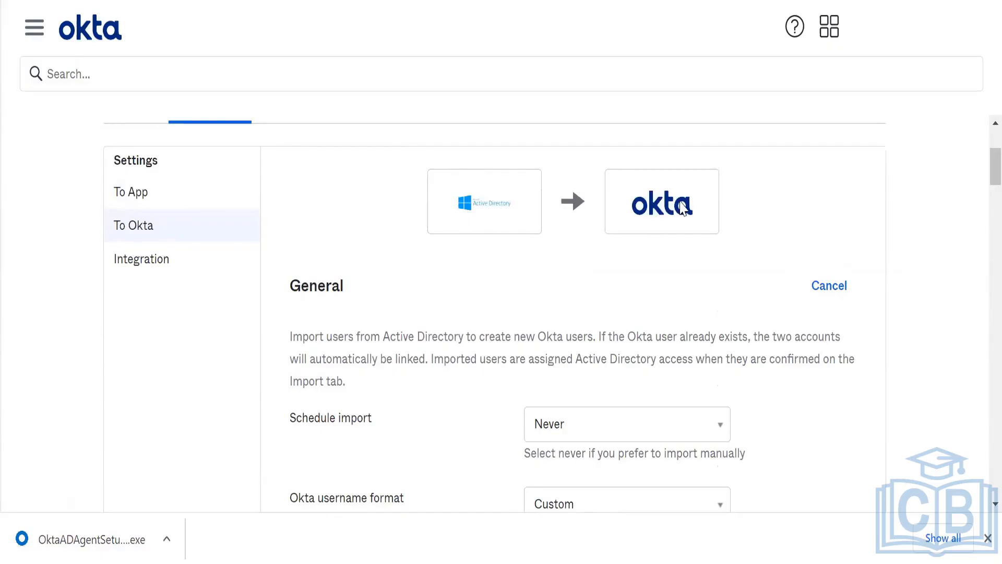
pyautogui.scroll(-4, 633, 287)
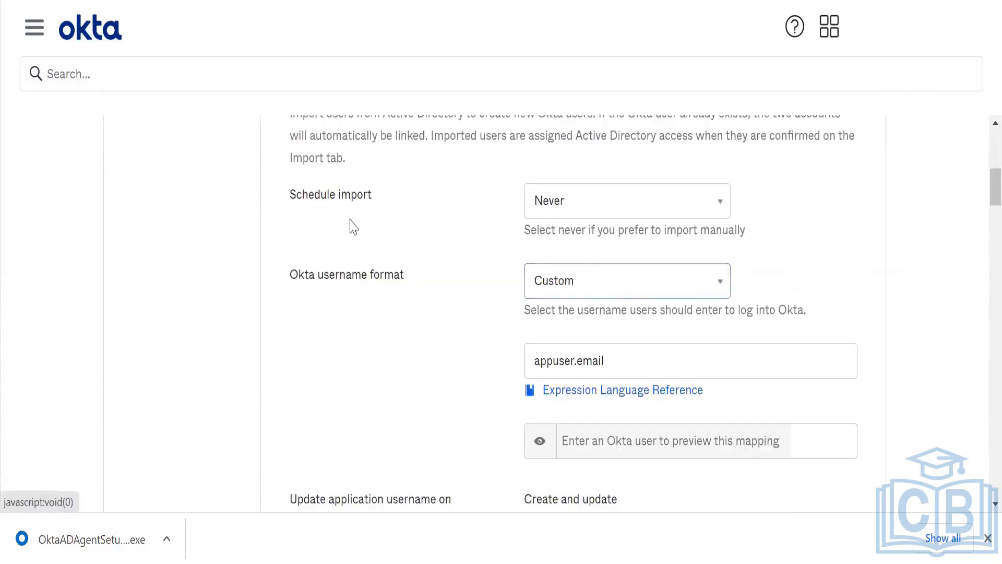
pyautogui.click(608, 210)
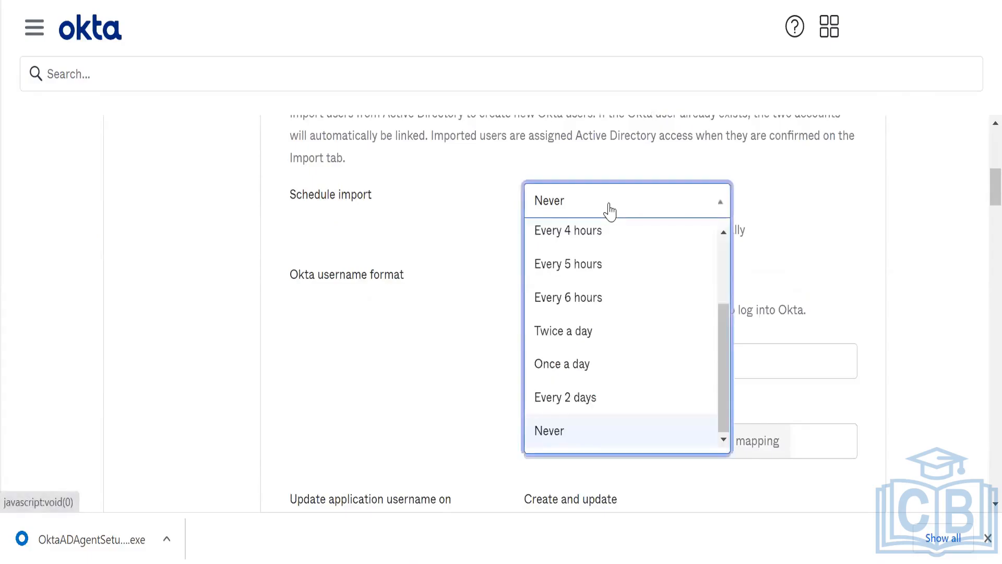
pyautogui.click(738, 338)
pyautogui.click(707, 216)
pyautogui.scroll(5, 725, 240)
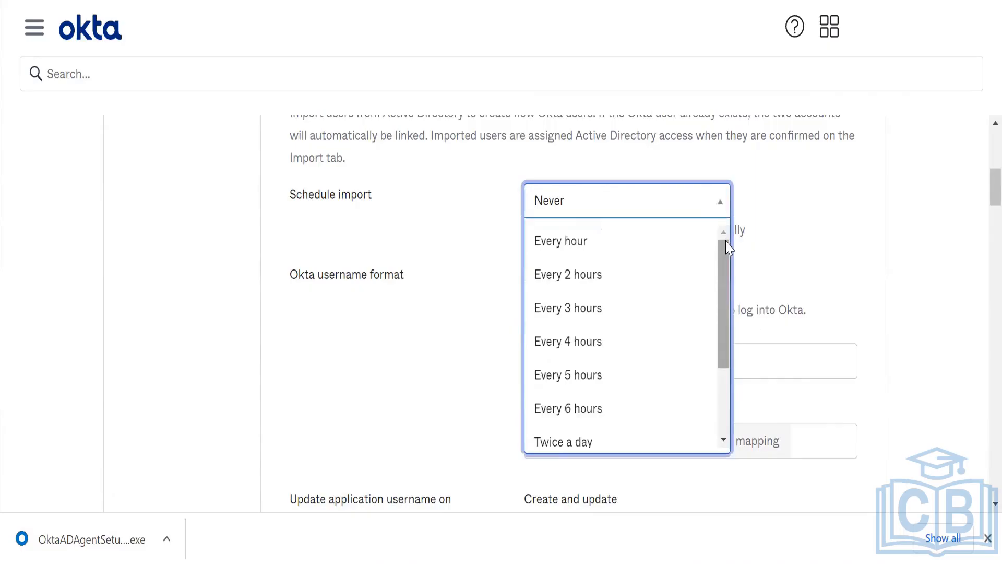
pyautogui.click(662, 234)
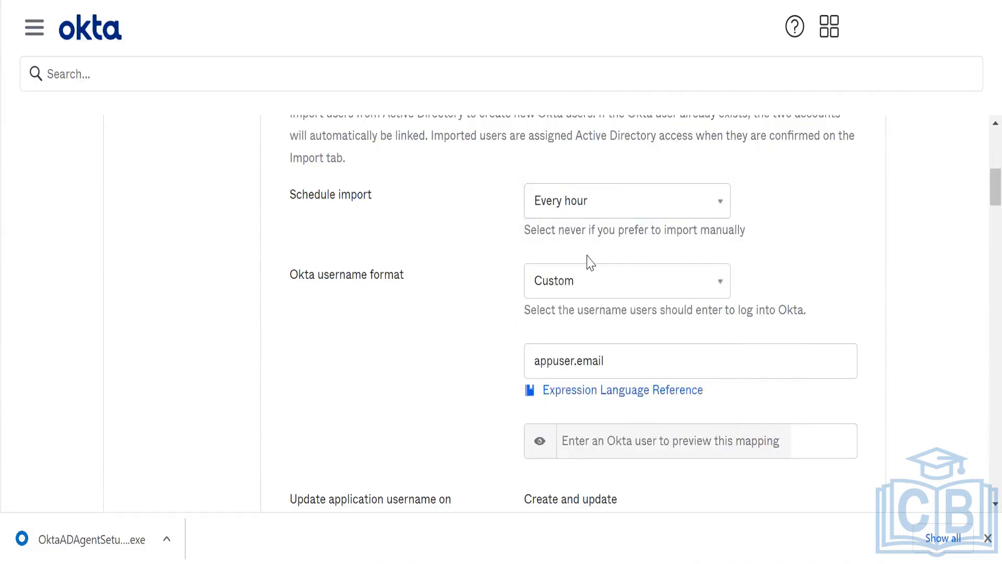
# - Set the Okta username format to Email Address and review the remaining settings
pyautogui.click(587, 273)
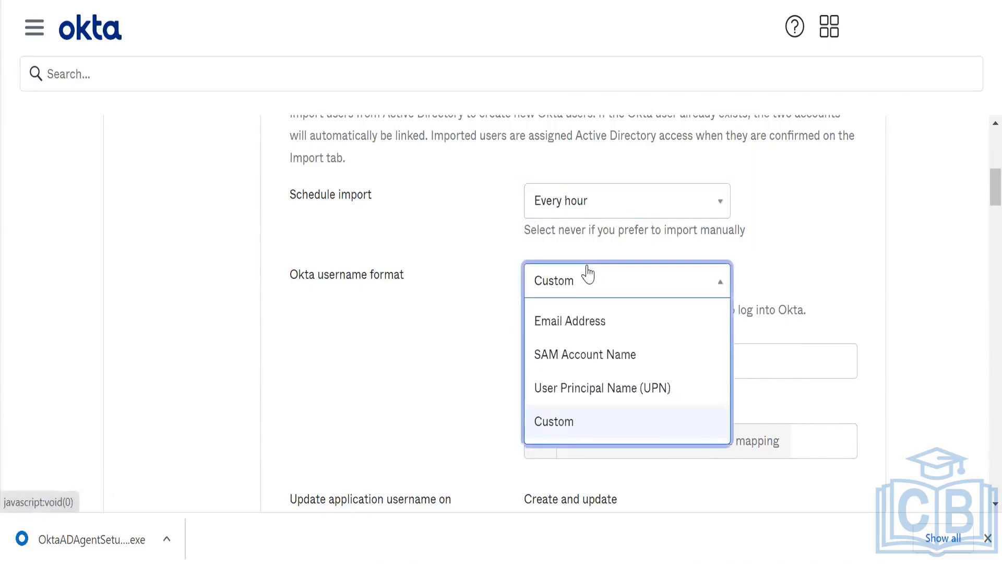
pyautogui.click(586, 329)
pyautogui.click(599, 298)
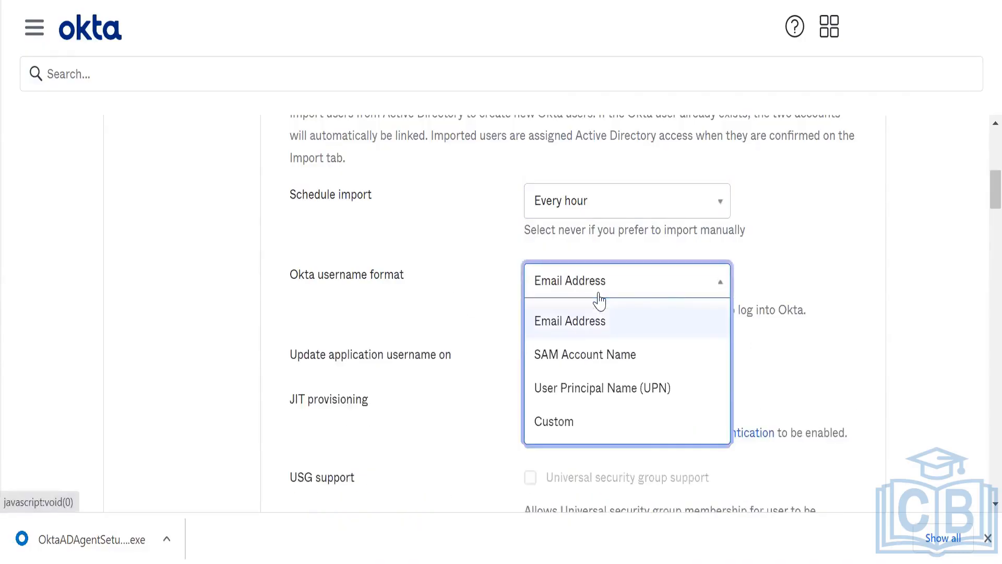
pyautogui.click(599, 300)
pyautogui.click(431, 336)
pyautogui.scroll(-3, 435, 337)
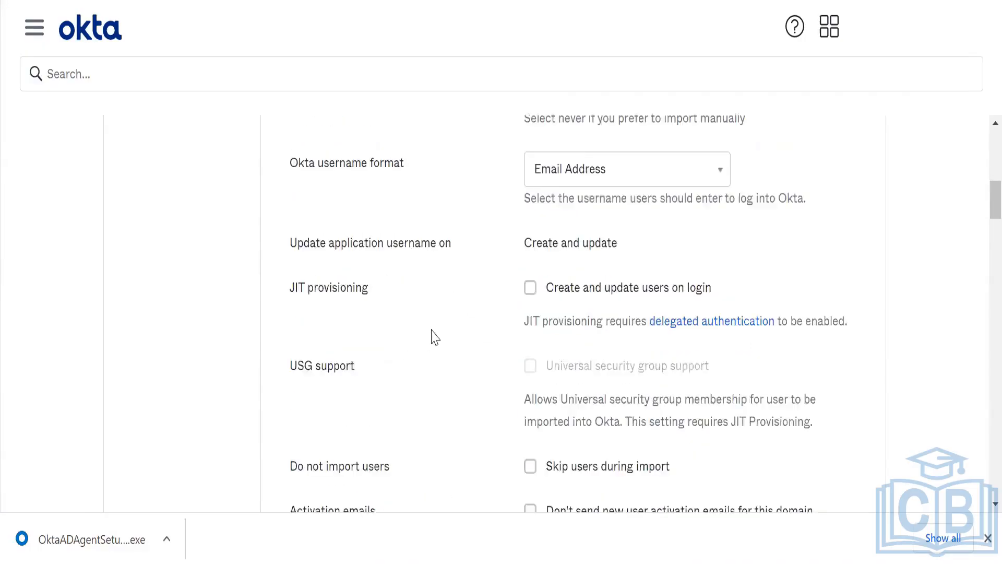
pyautogui.scroll(-2, 433, 336)
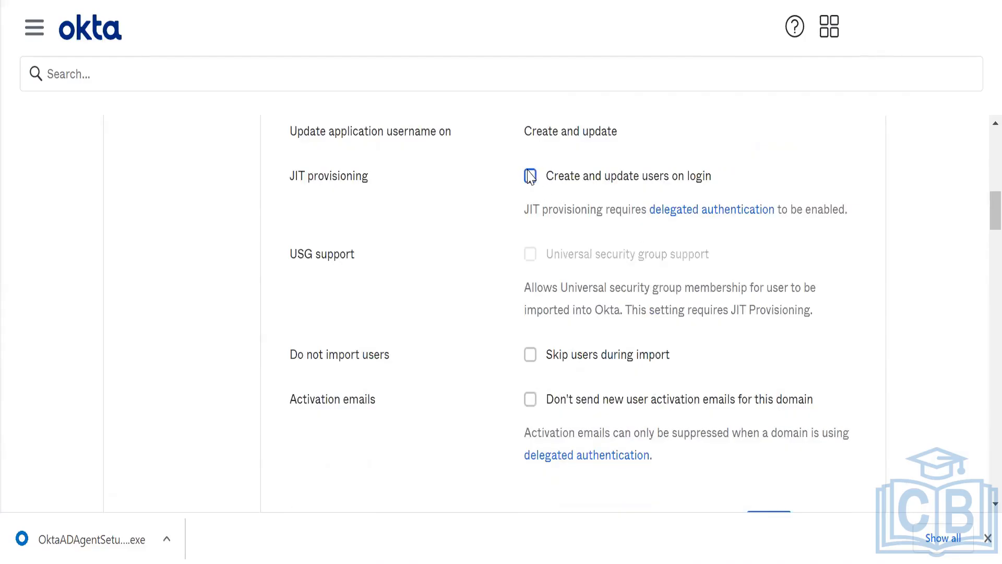
pyautogui.scroll(-1, 530, 177)
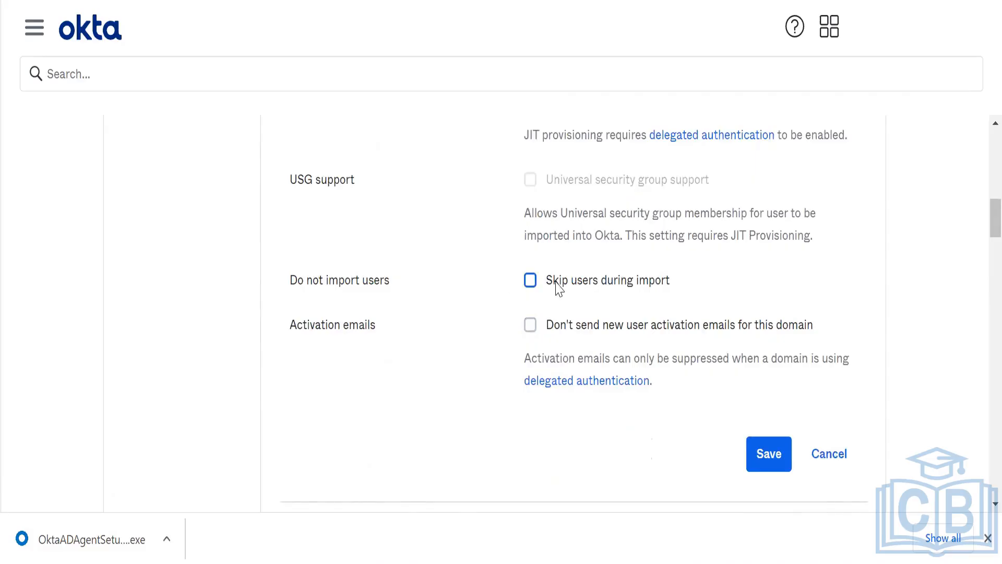
pyautogui.scroll(-1, 557, 286)
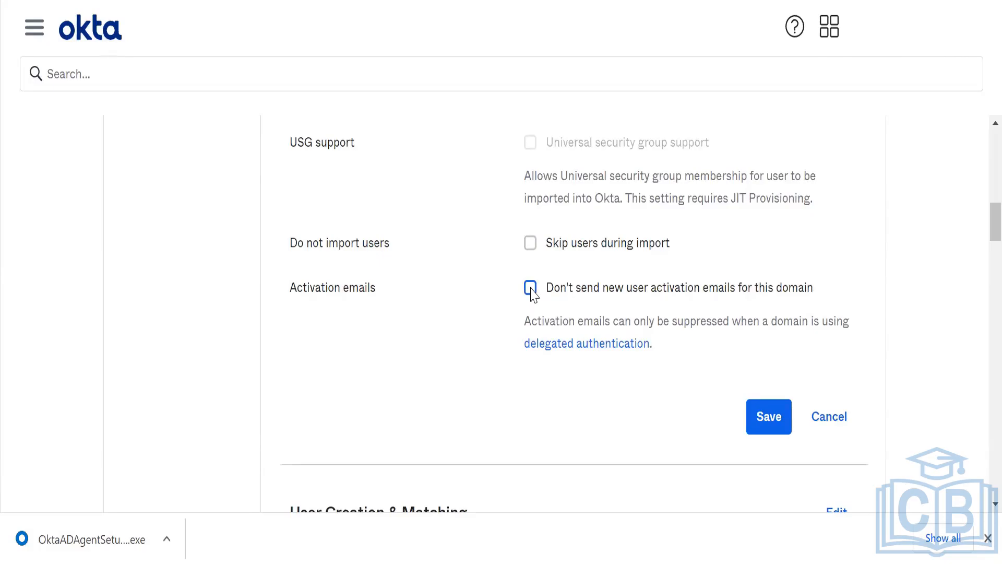
pyautogui.scroll(-7, 704, 313)
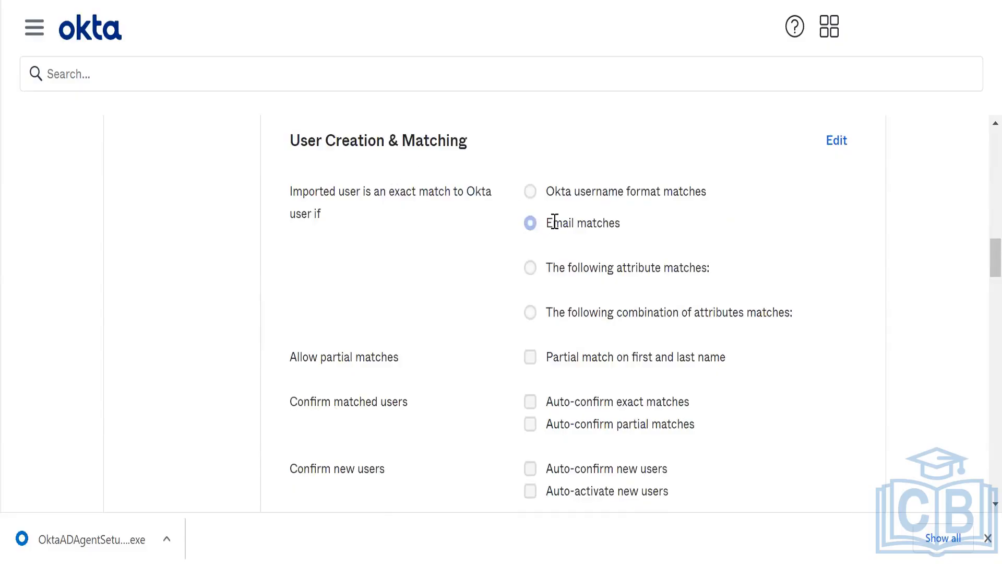
# - Save the hourly import schedule and Email Address username format
pyautogui.scroll(-2, 554, 219)
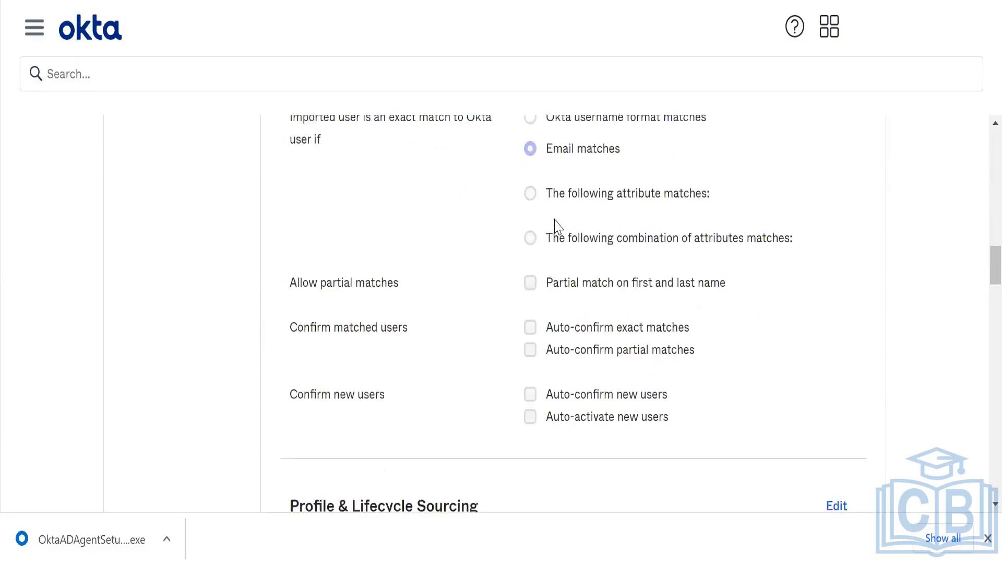
pyautogui.scroll(-6, 535, 246)
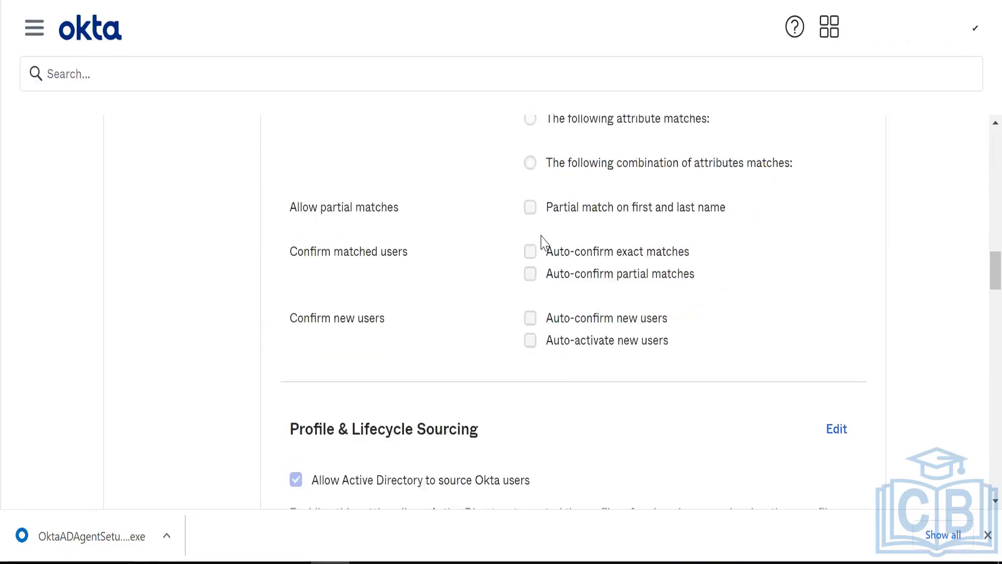
pyautogui.scroll(10, 540, 242)
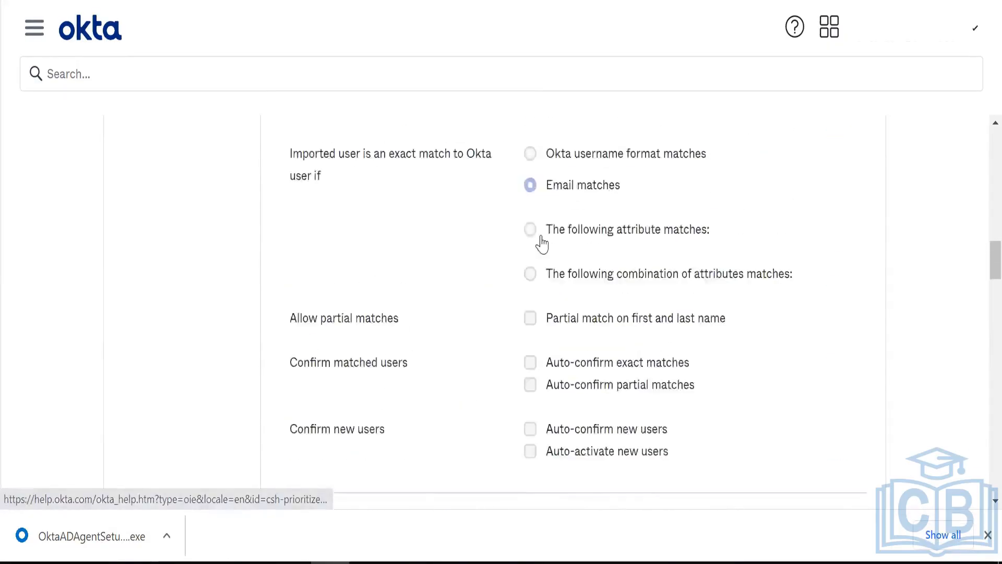
pyautogui.scroll(-7, 665, 325)
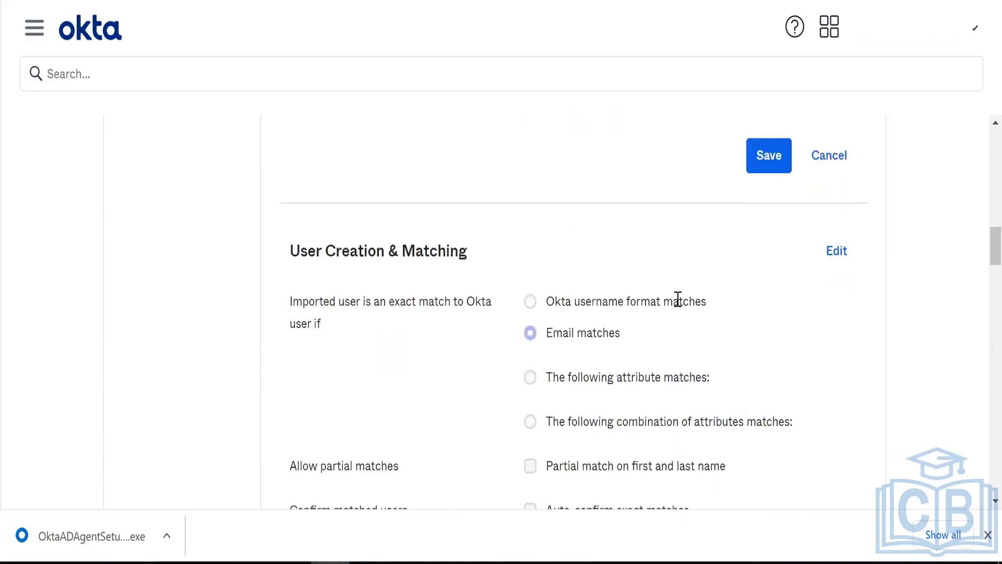
pyautogui.click(757, 172)
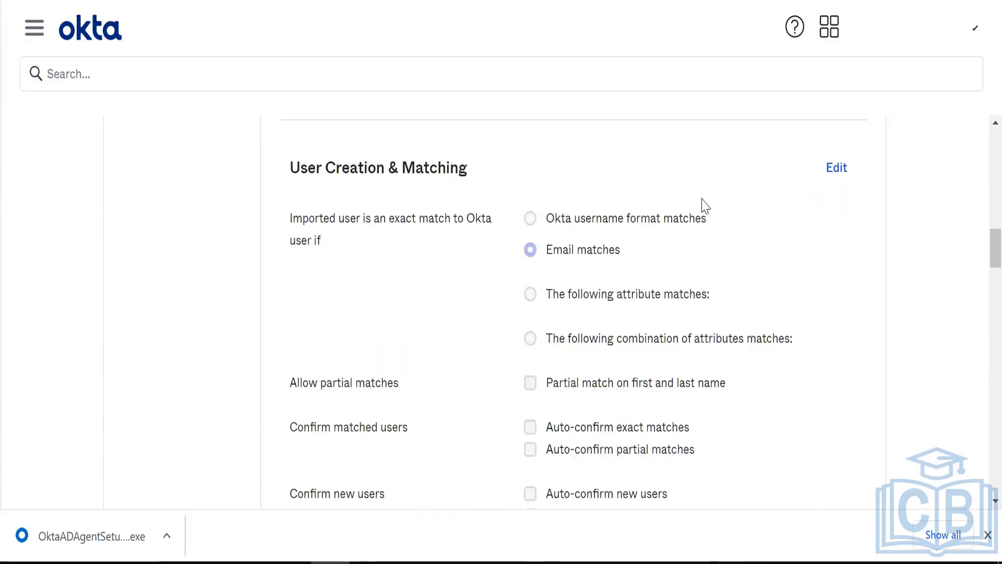
# - Turn on Auto-confirm exact matches and Auto-confirm new users, leaving auto-activation off, and save
pyautogui.scroll(-2, 702, 205)
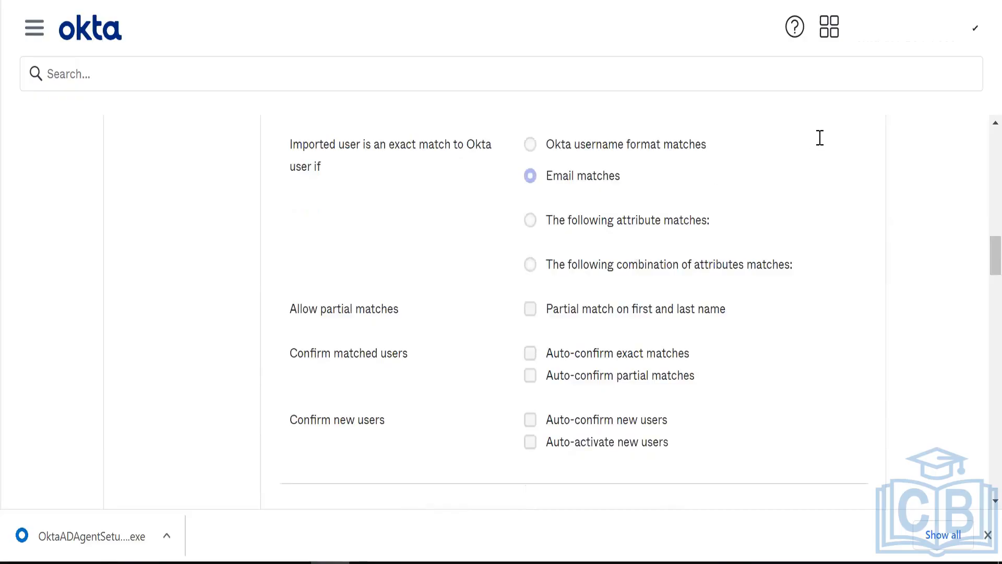
pyautogui.scroll(1, 820, 139)
pyautogui.click(835, 131)
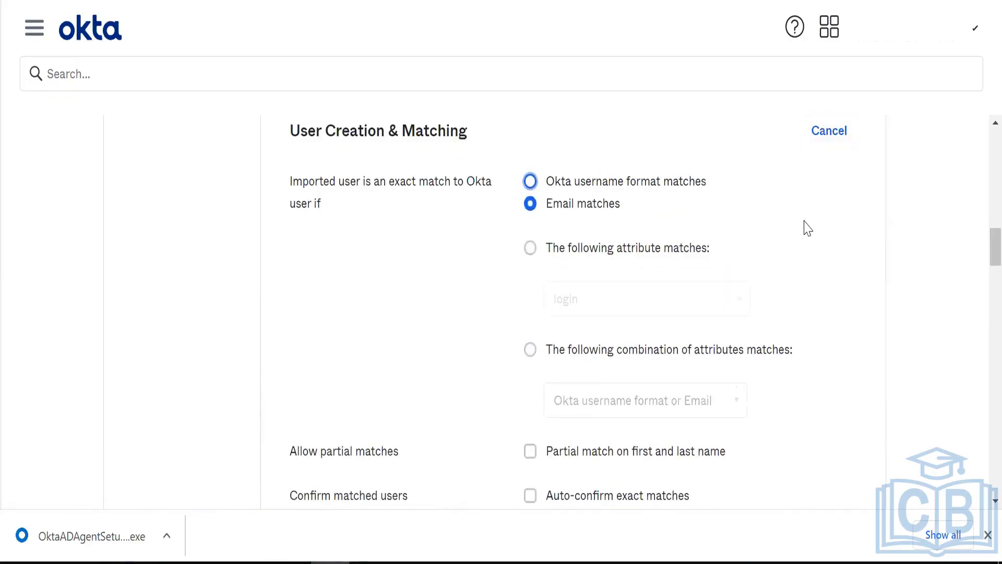
pyautogui.click(846, 362)
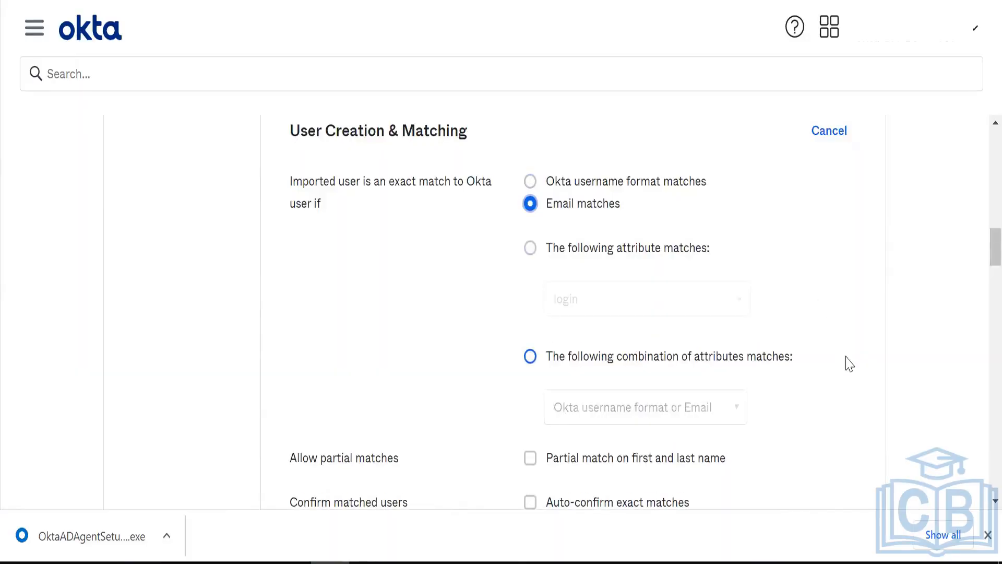
pyautogui.scroll(-4, 978, 274)
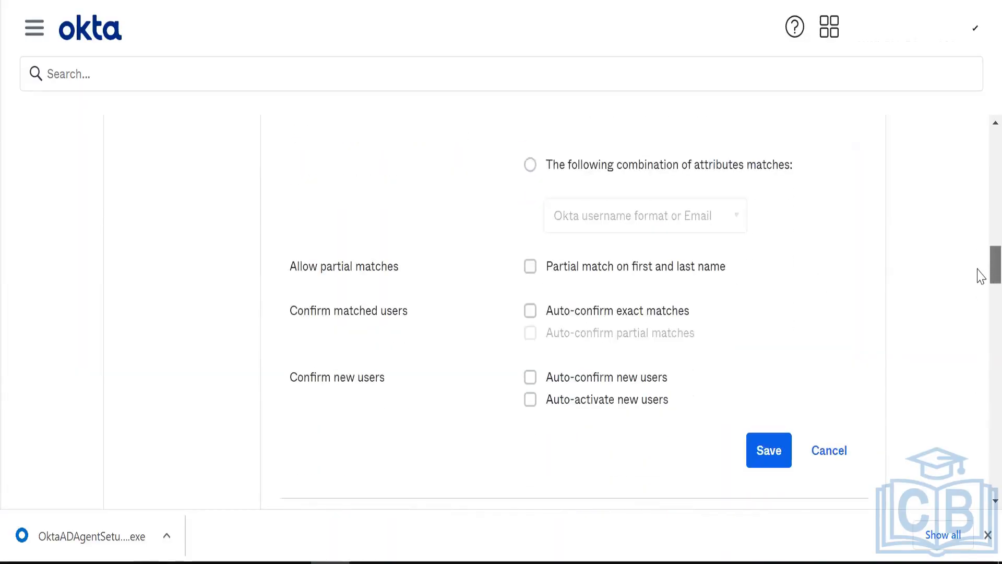
pyautogui.click(607, 315)
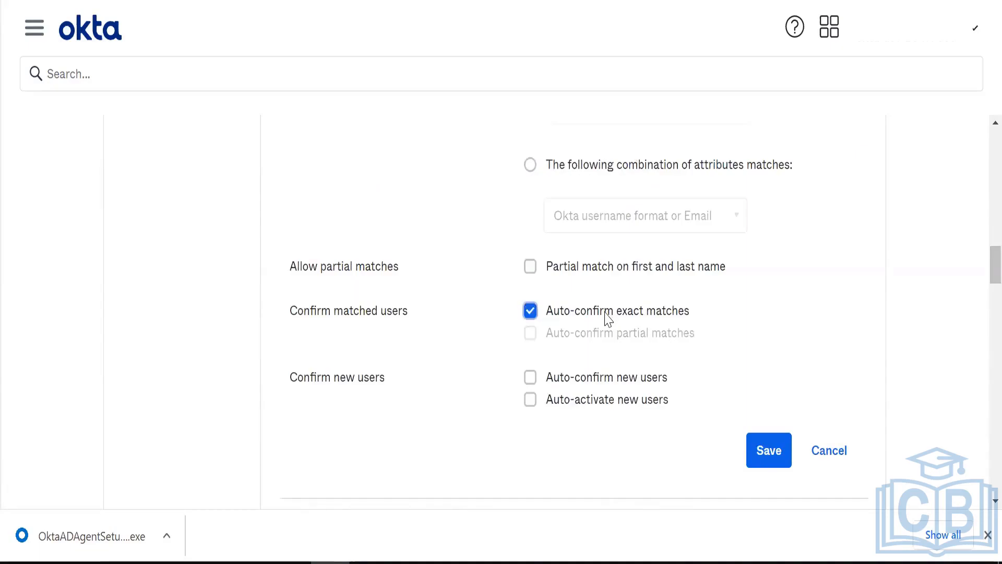
pyautogui.click(548, 377)
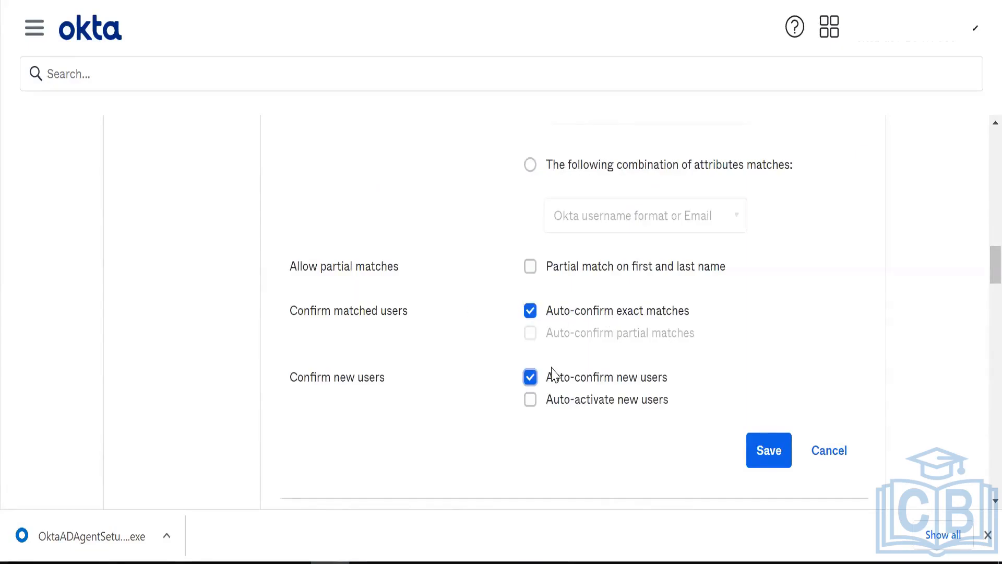
pyautogui.click(551, 403)
pyautogui.click(551, 405)
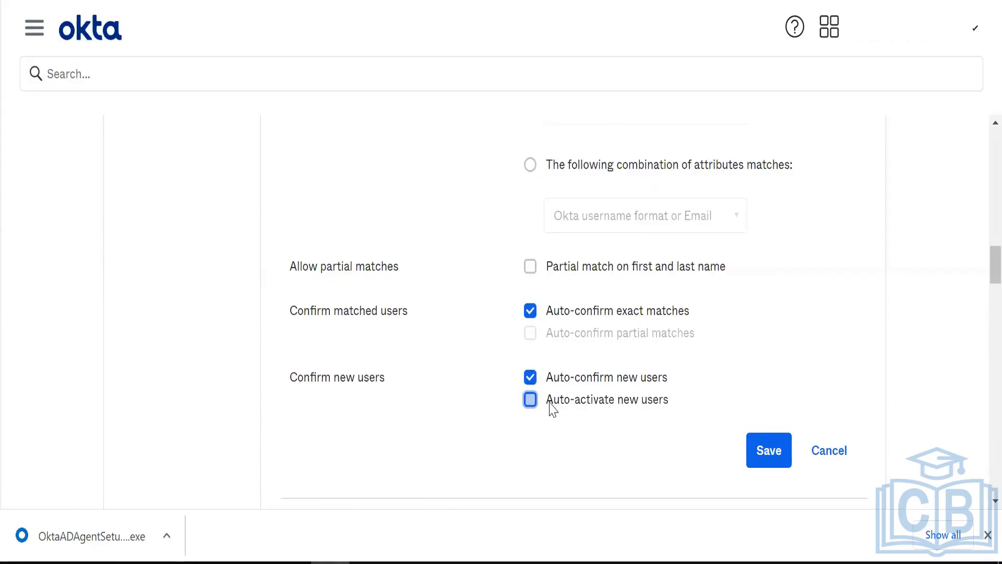
pyautogui.click(752, 447)
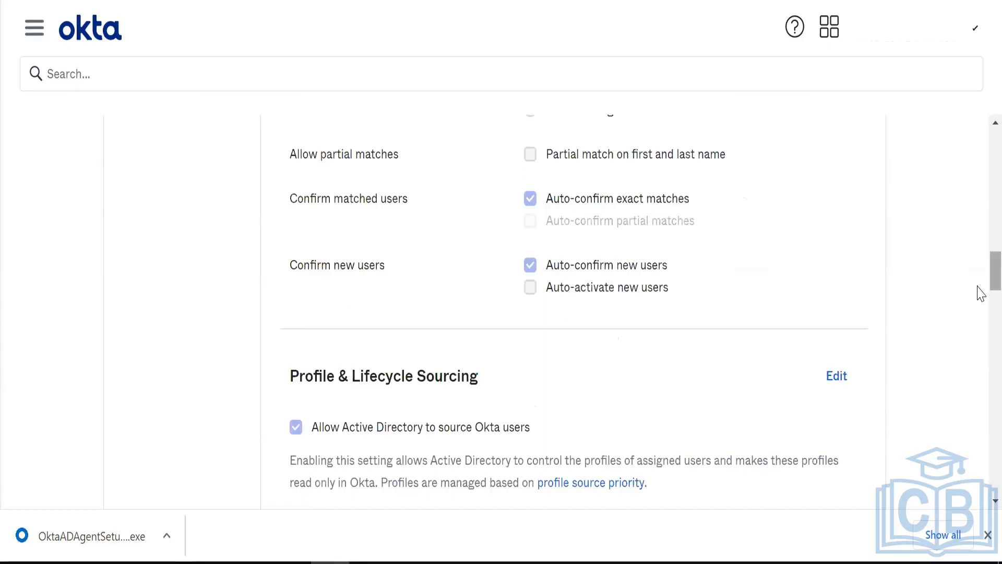
pyautogui.scroll(-5, 981, 293)
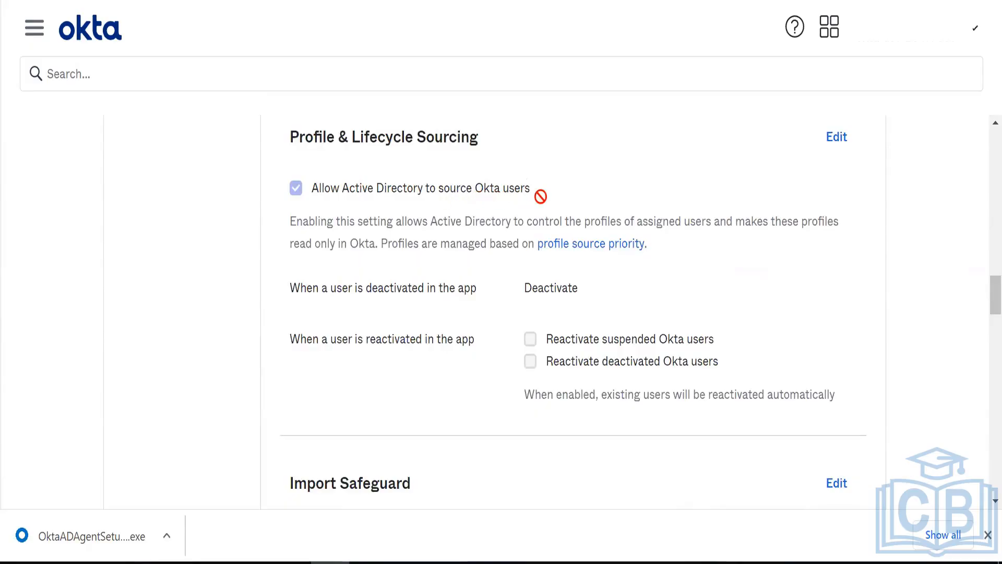
# - Keep Deactivate for deactivated AD users, enable reactivating suspended and deactivated Okta users, and save
pyautogui.click(839, 138)
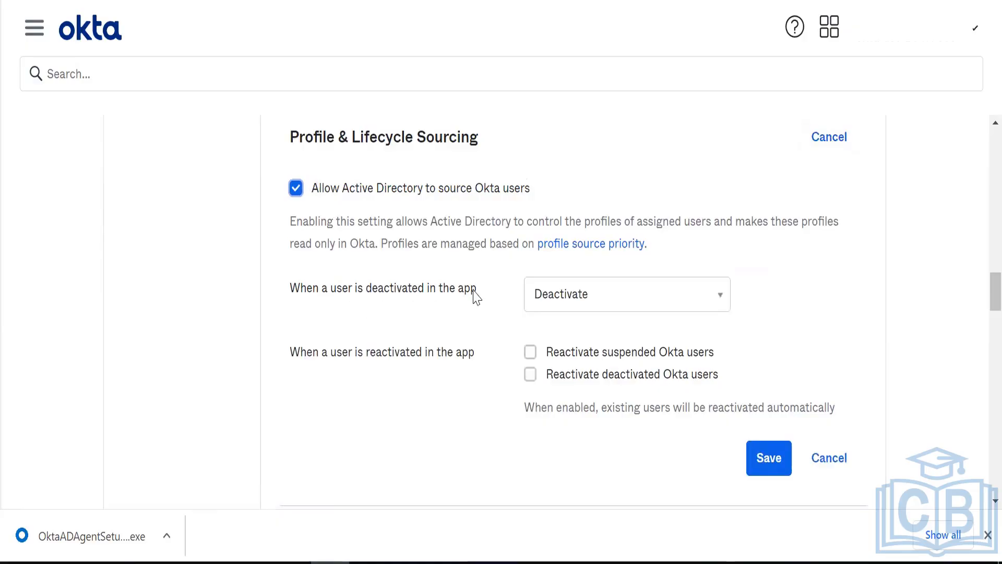
pyautogui.click(563, 305)
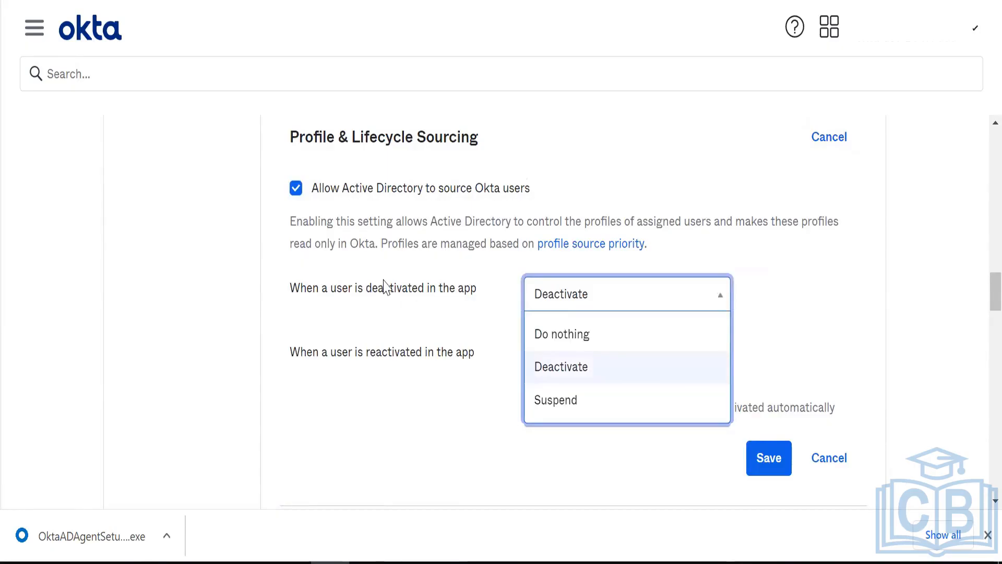
pyautogui.click(581, 367)
pyautogui.click(599, 306)
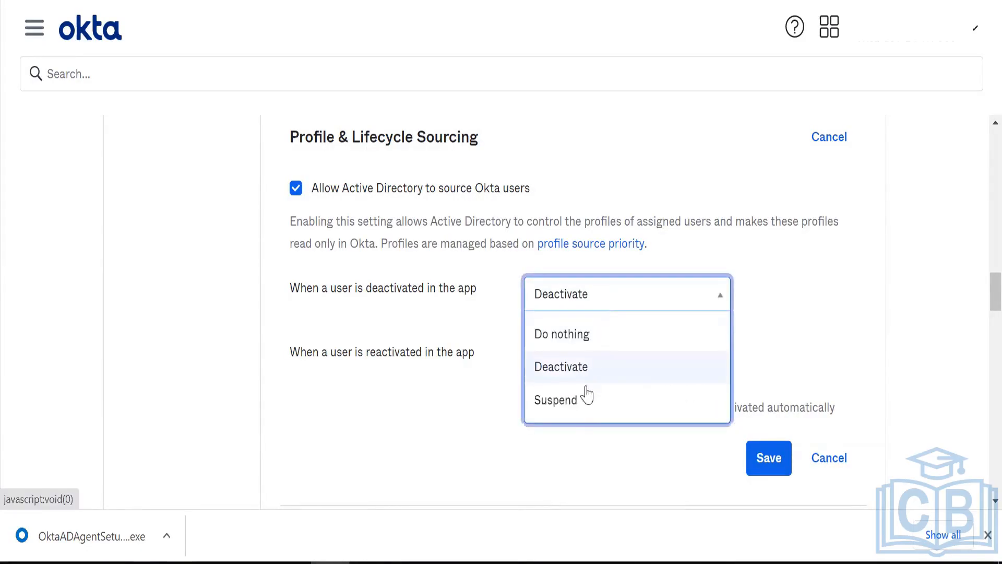
pyautogui.click(626, 270)
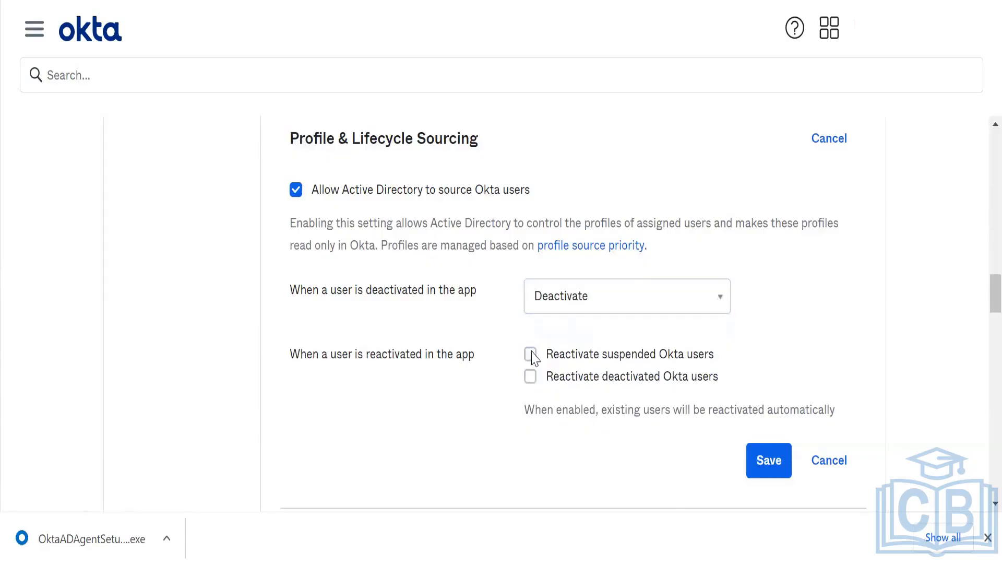
pyautogui.click(530, 354)
pyautogui.click(529, 376)
pyautogui.click(768, 464)
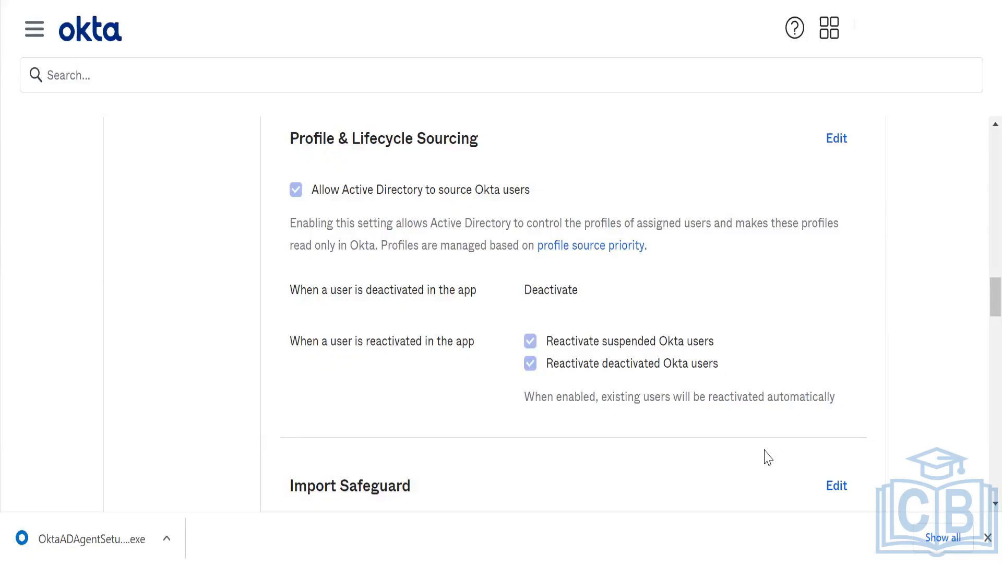
pyautogui.rightClick(765, 457)
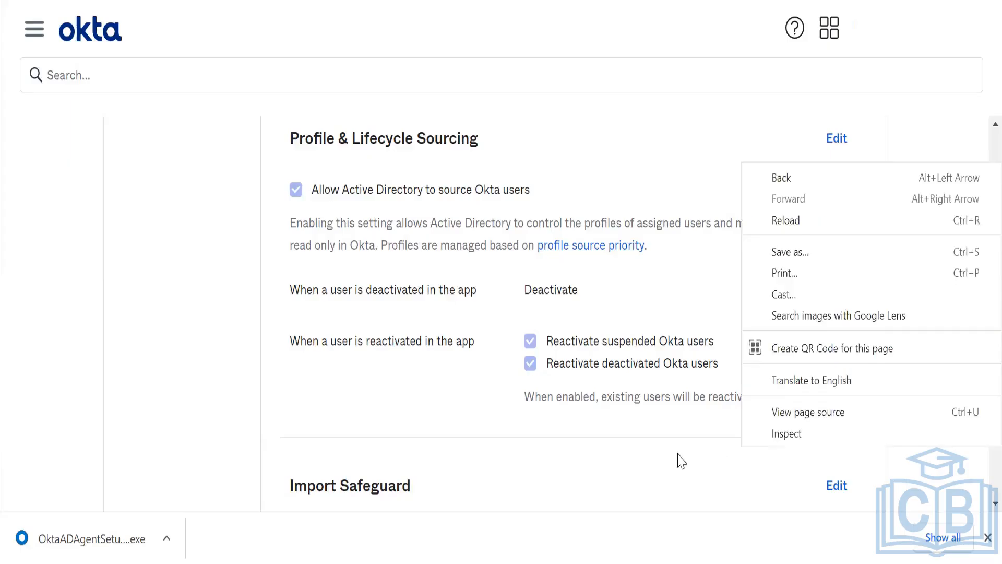
pyautogui.click(608, 473)
pyautogui.scroll(-1, 610, 473)
pyautogui.scroll(-5, 609, 473)
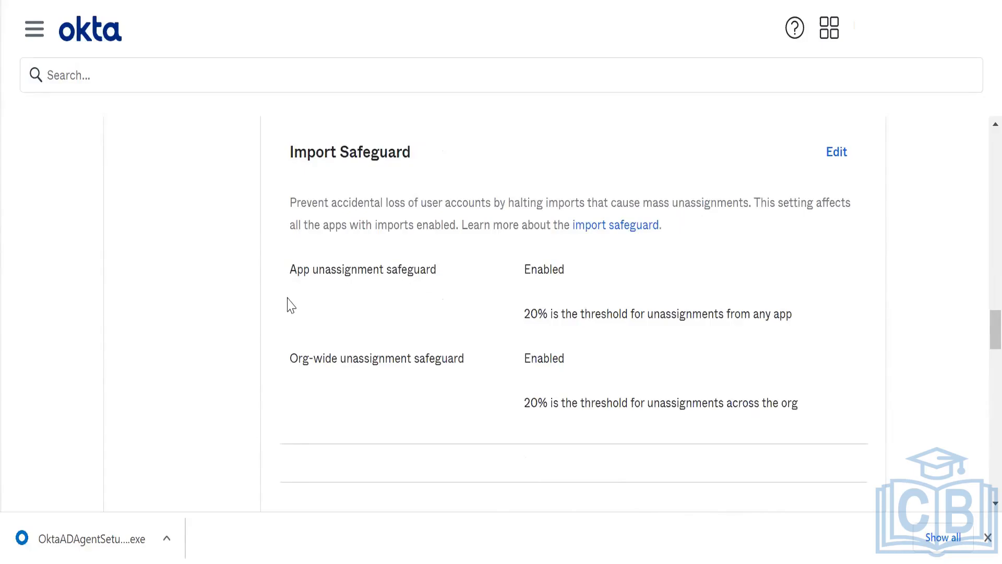
pyautogui.scroll(-1, 302, 372)
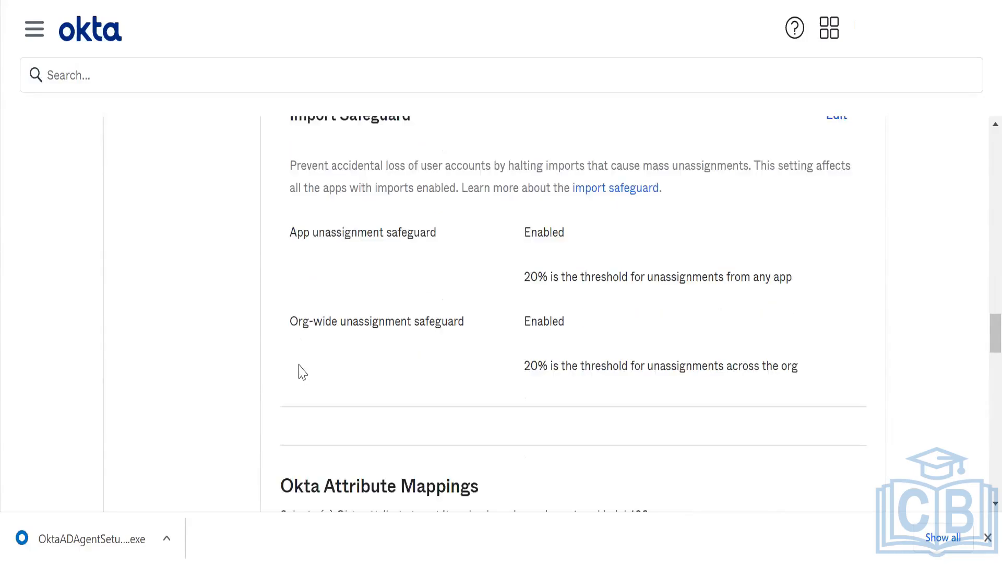
pyautogui.scroll(1, 302, 372)
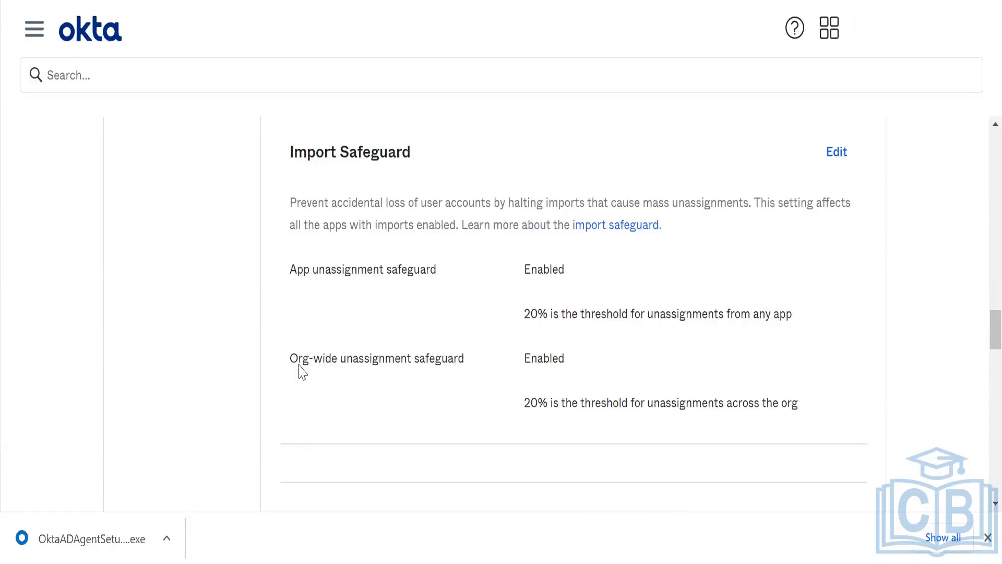
pyautogui.scroll(-1, 303, 372)
pyautogui.scroll(1, 302, 372)
pyautogui.scroll(-1, 302, 372)
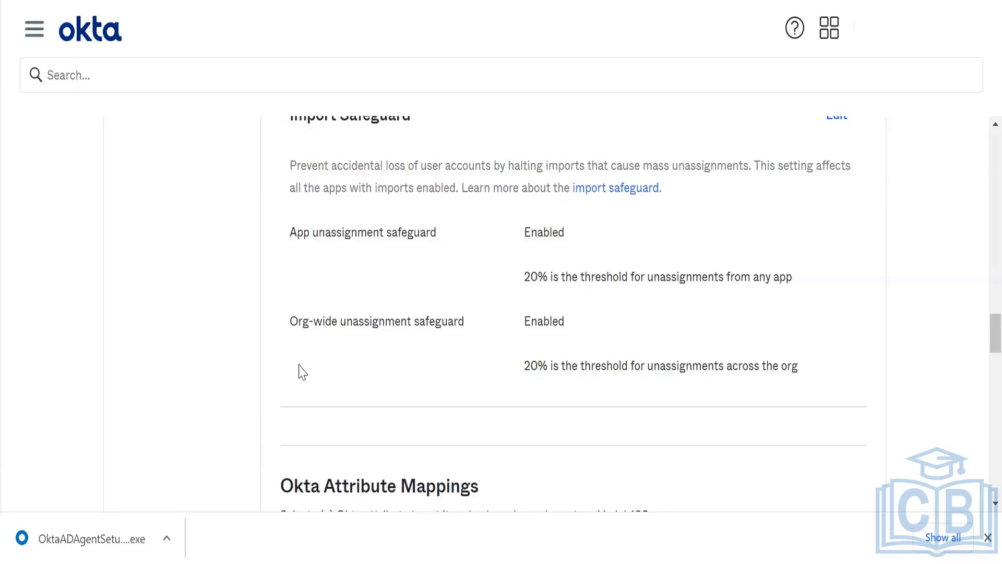
pyautogui.scroll(-1, 302, 372)
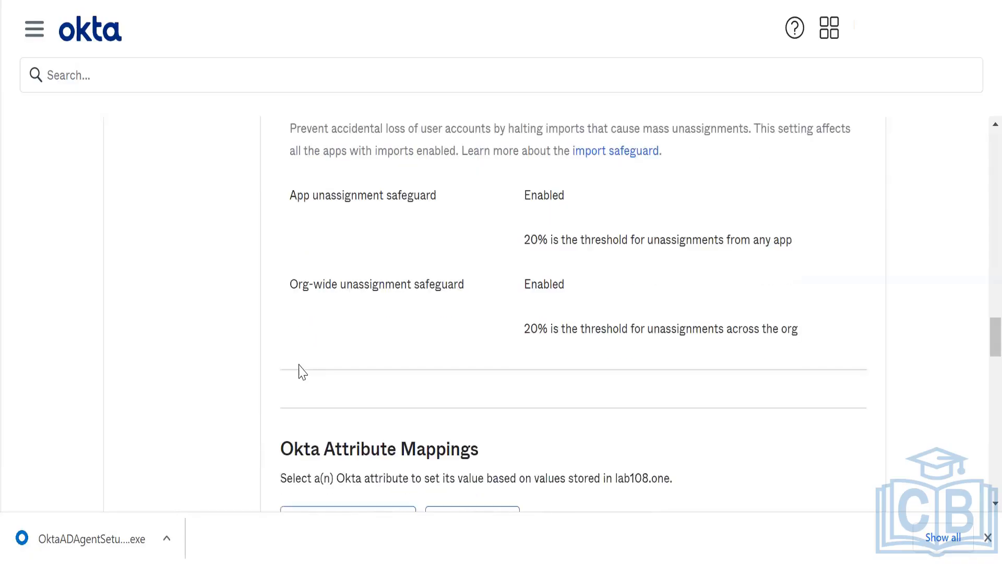
pyautogui.scroll(-1, 302, 372)
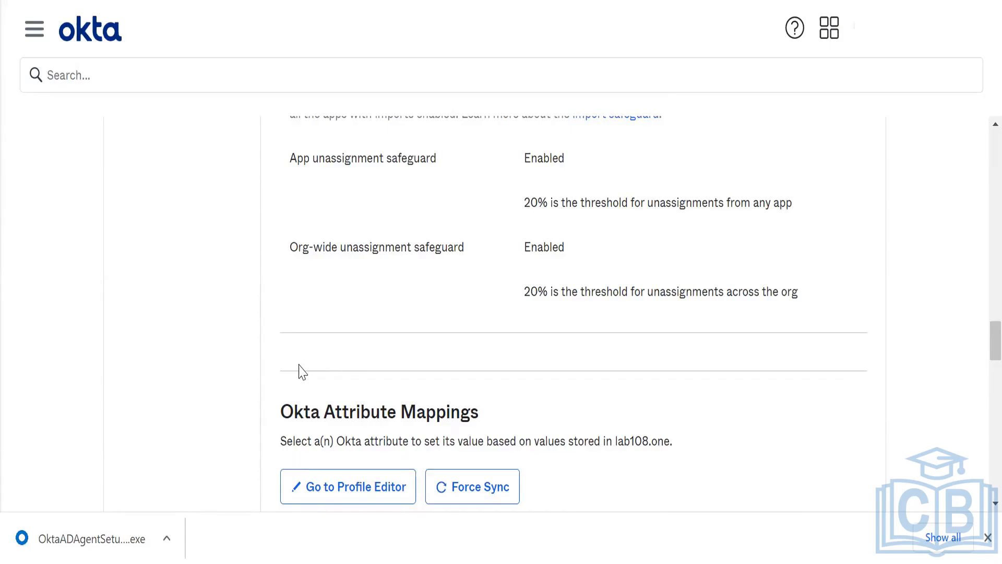
pyautogui.scroll(-8, 300, 371)
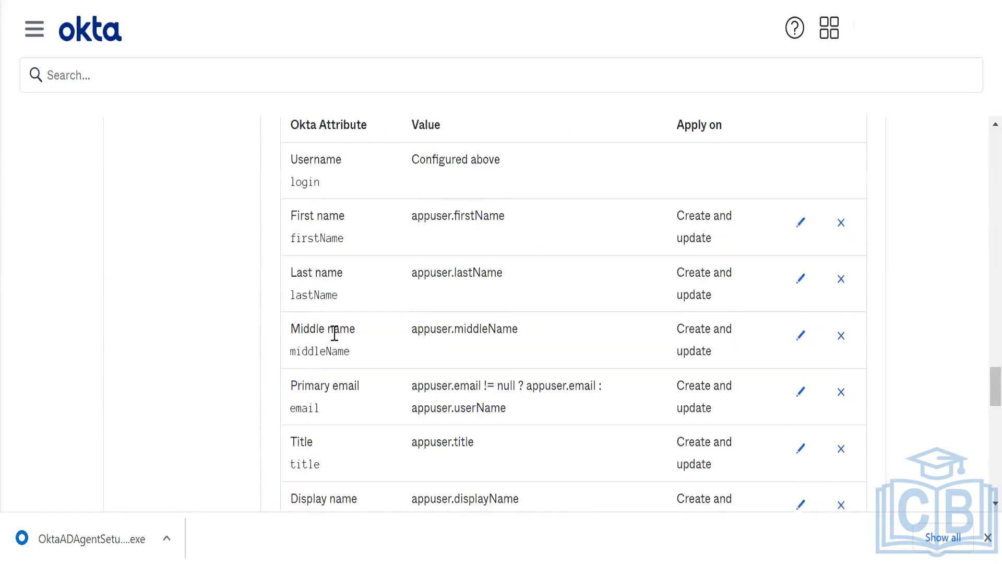
pyautogui.scroll(-1, 436, 236)
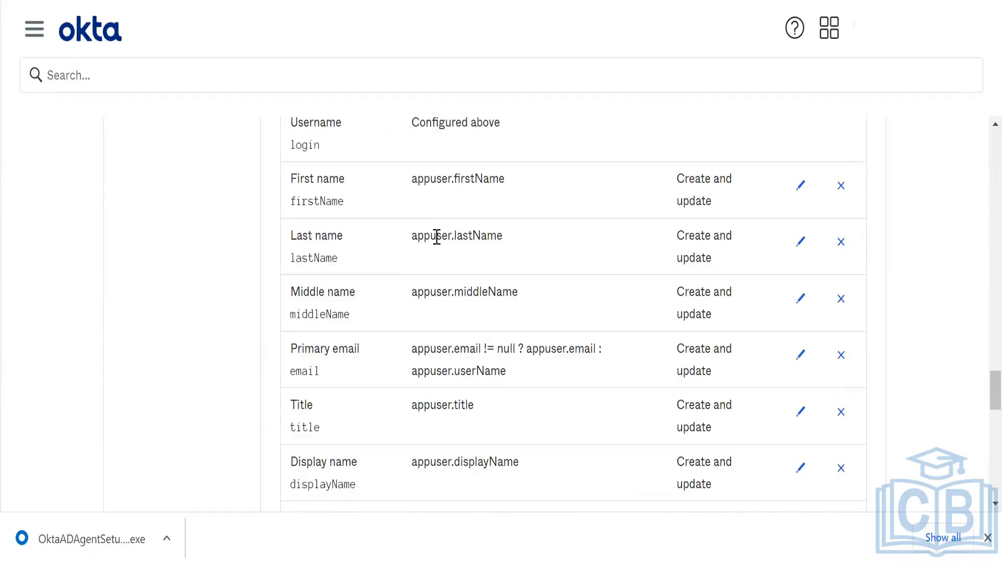
pyautogui.scroll(-2, 436, 235)
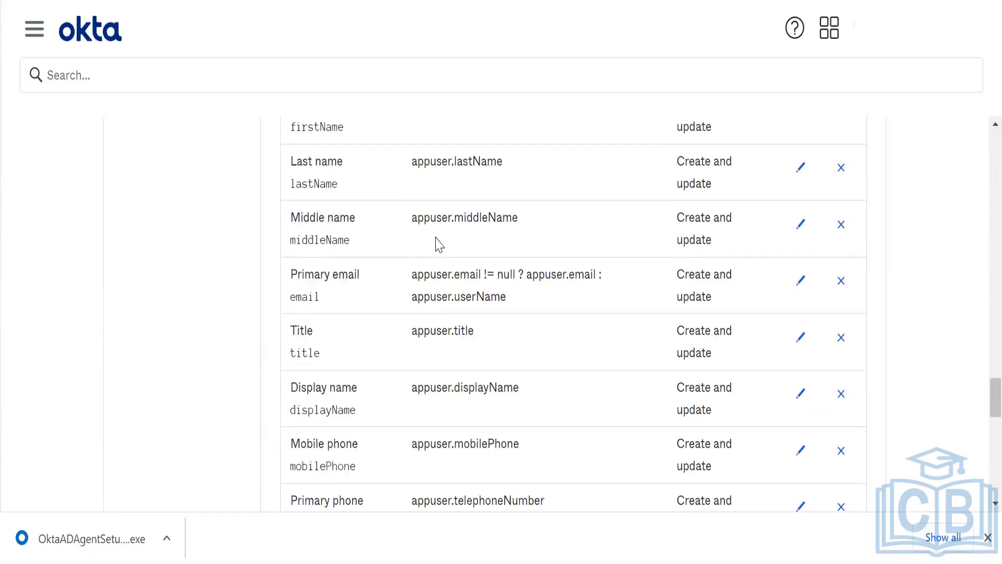
pyautogui.scroll(-2, 440, 244)
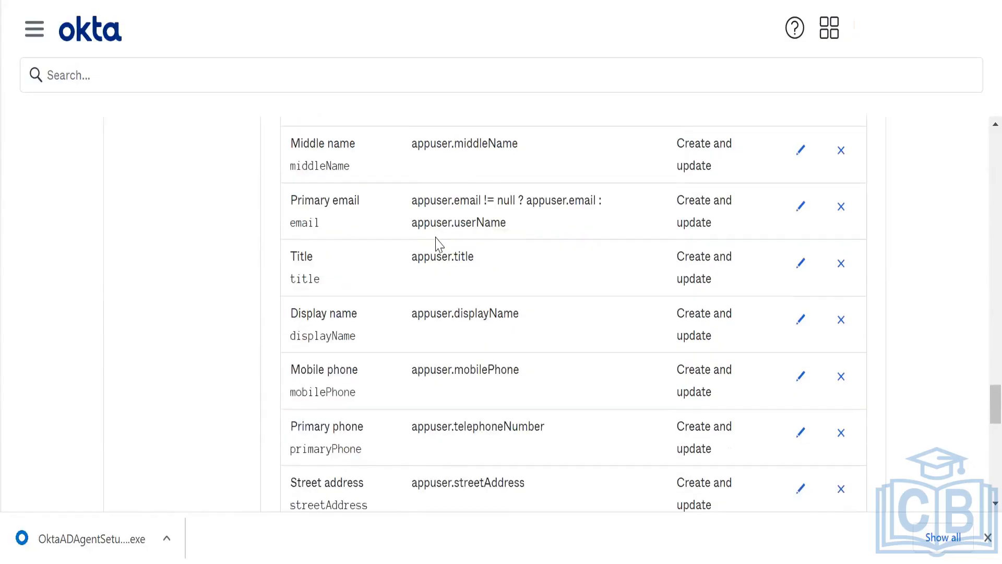
pyautogui.scroll(-5, 438, 243)
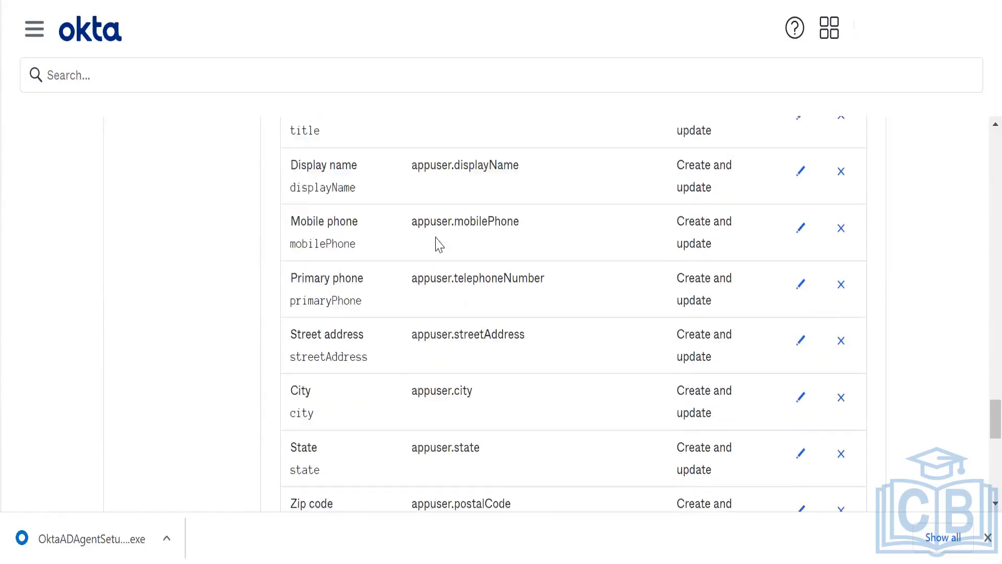
pyautogui.scroll(-8, 437, 235)
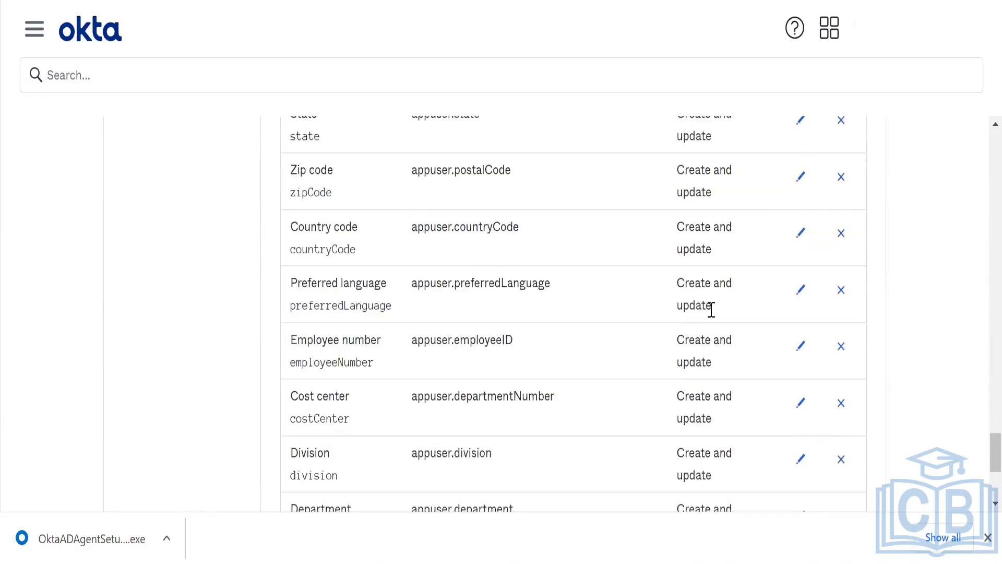
pyautogui.click(804, 344)
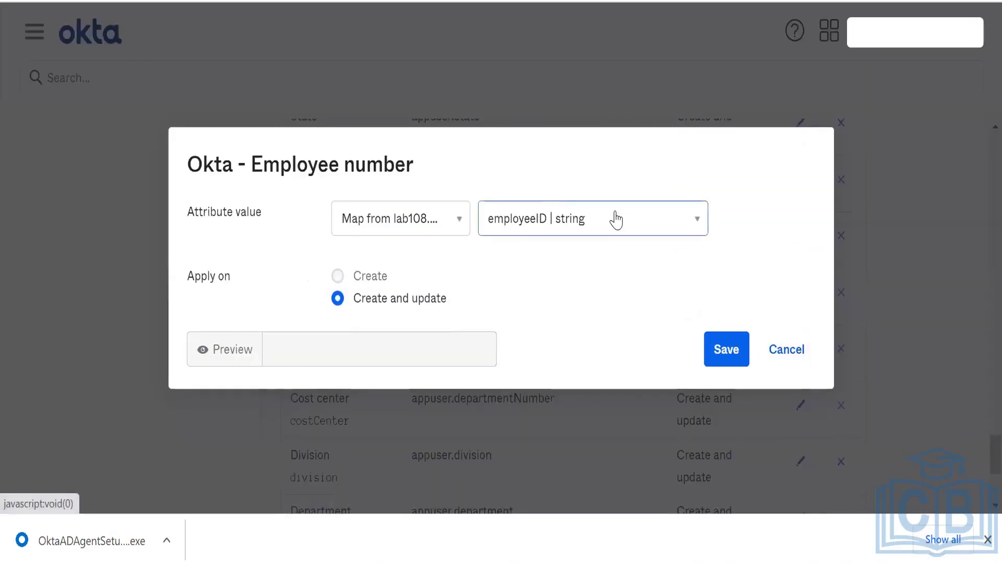
pyautogui.click(789, 348)
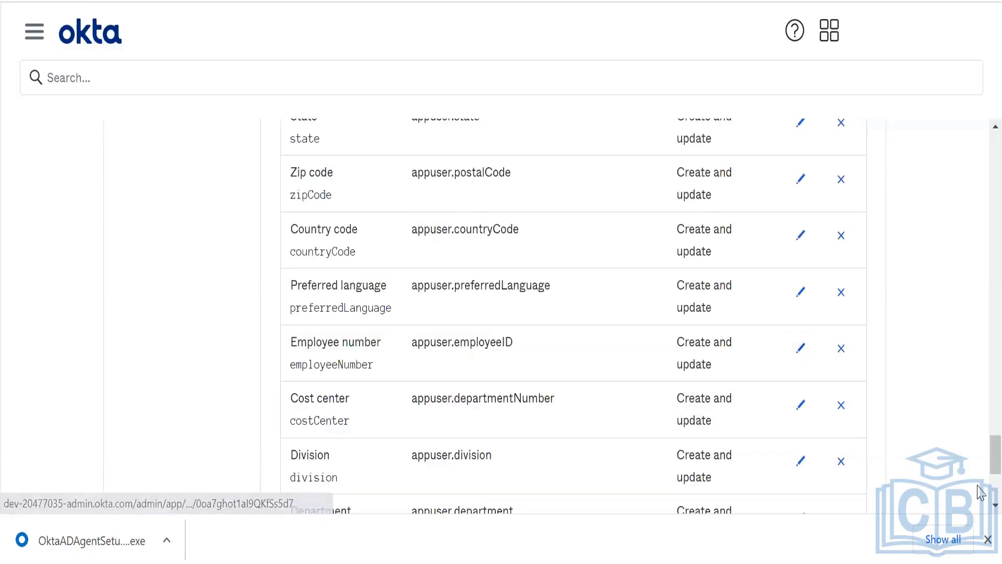
# - Open lab108.one's To App settings and review Provisioning to App and the Attribute Mappings
pyautogui.scroll(-5, 870, 425)
pyautogui.scroll(15, 849, 413)
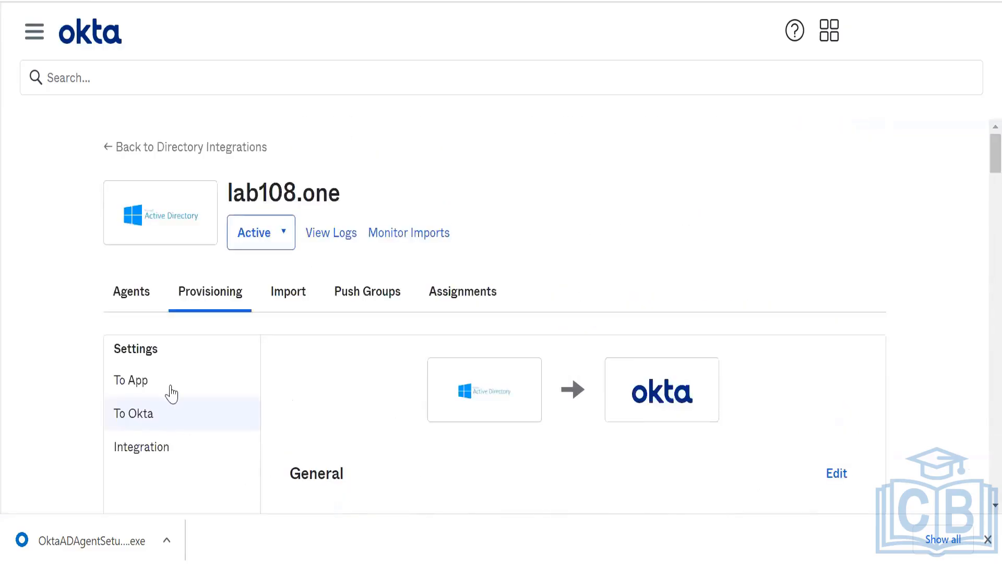
pyautogui.click(170, 384)
pyautogui.scroll(-1, 551, 358)
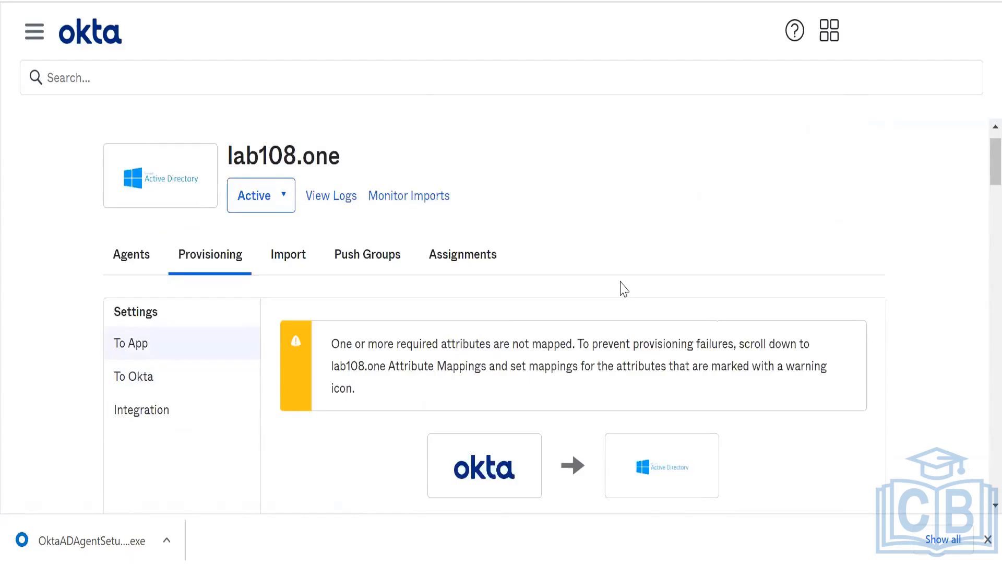
pyautogui.scroll(-7, 623, 289)
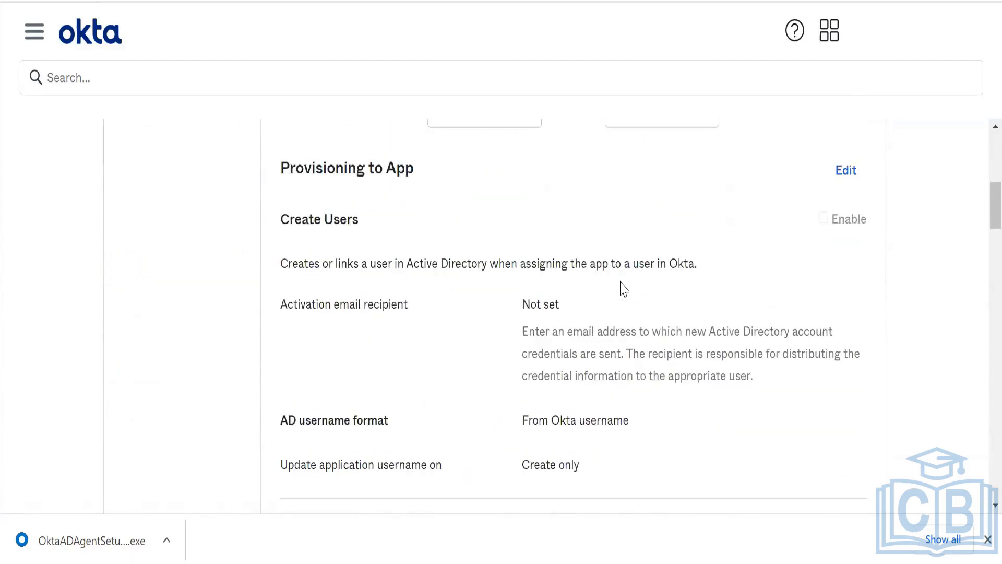
pyautogui.scroll(-6, 621, 284)
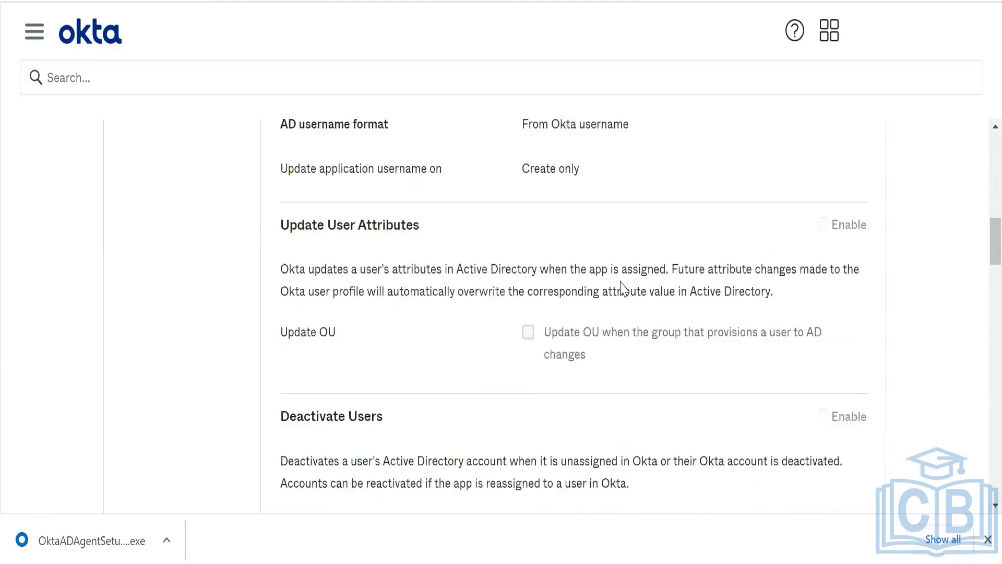
pyautogui.scroll(-4, 621, 287)
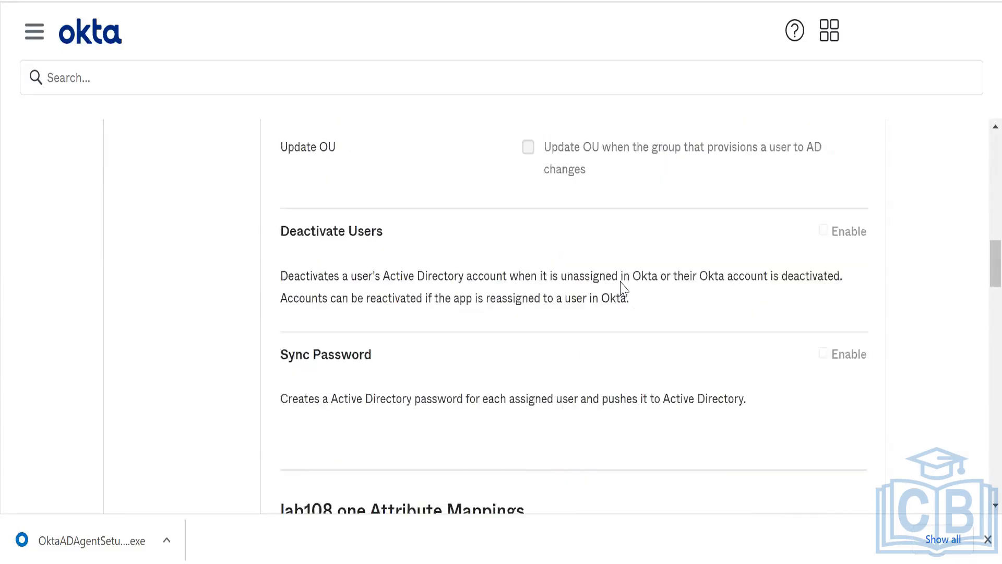
pyautogui.scroll(-3, 623, 289)
pyautogui.scroll(1, 624, 289)
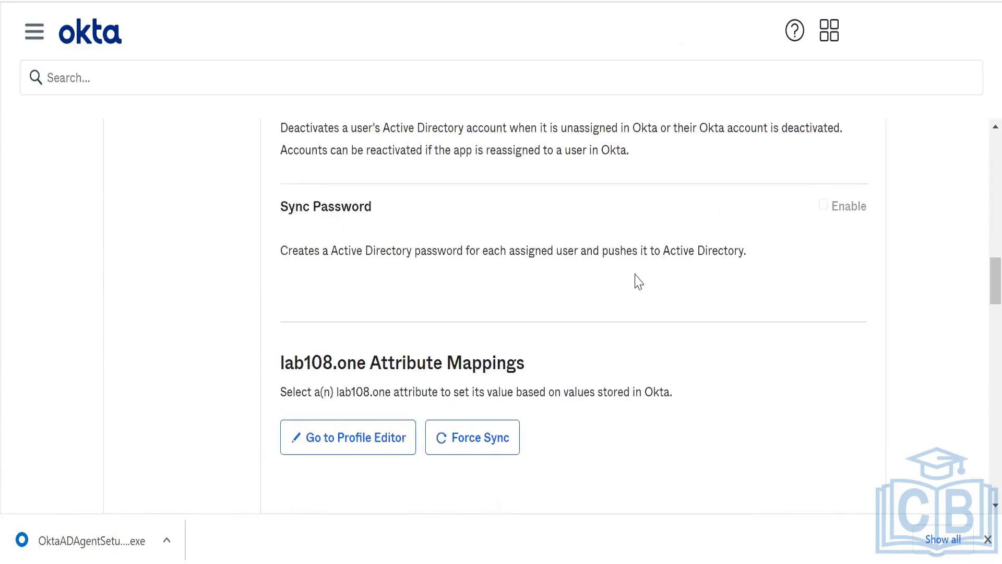
pyautogui.scroll(-1, 644, 282)
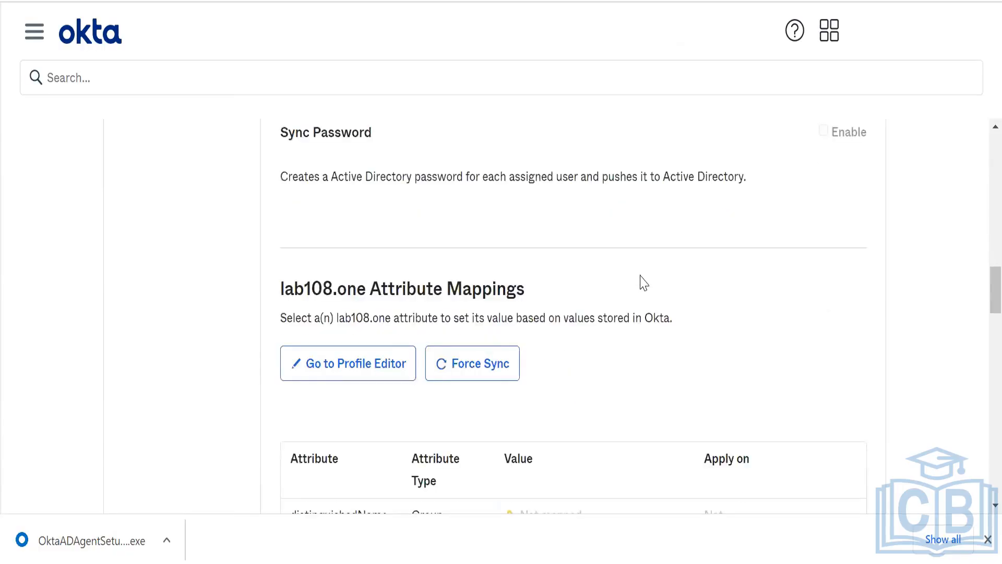
pyautogui.scroll(1, 644, 282)
pyautogui.scroll(-1, 644, 283)
pyautogui.scroll(-2, 644, 283)
pyautogui.scroll(-12, 644, 282)
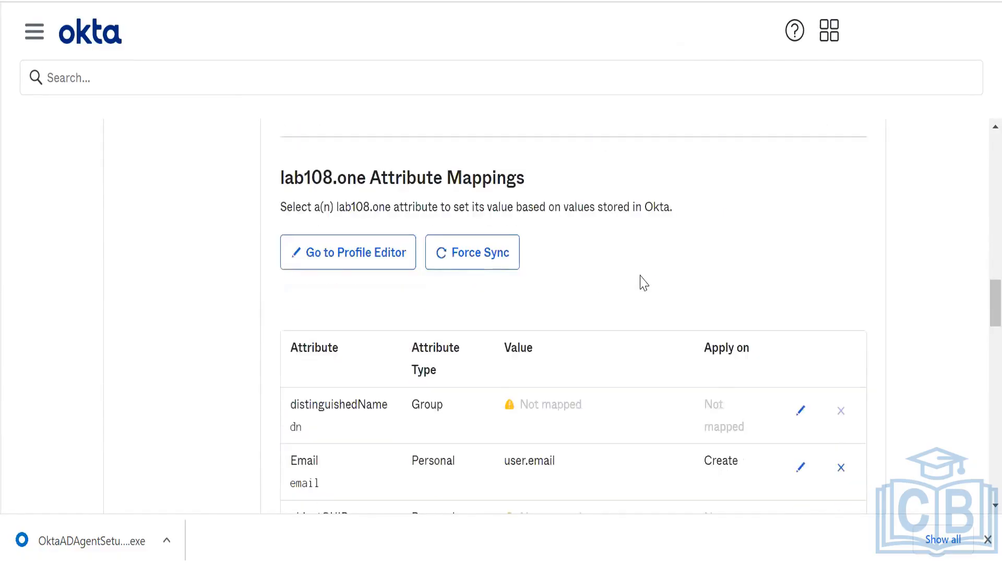
pyautogui.scroll(15, 644, 283)
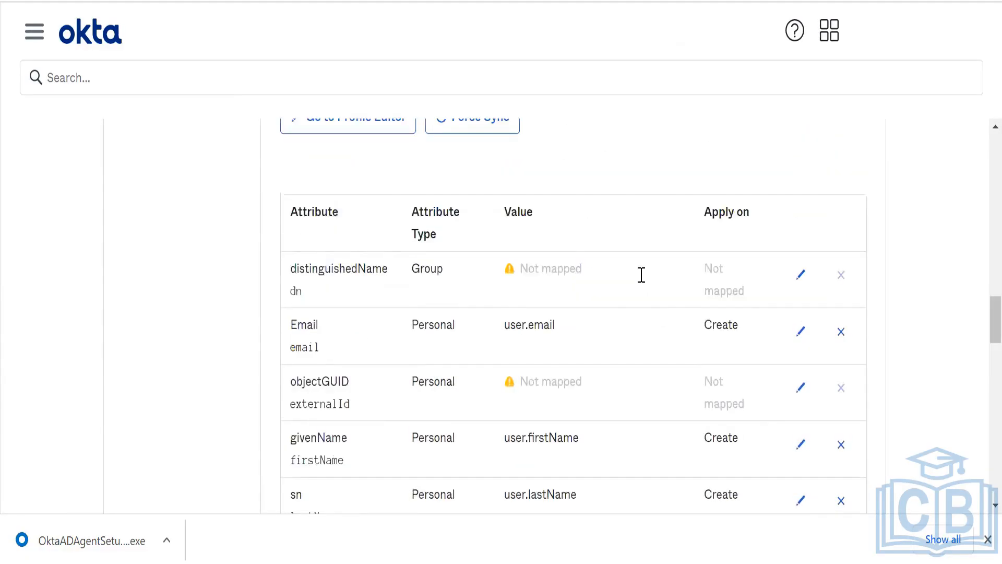
pyautogui.scroll(6, 644, 282)
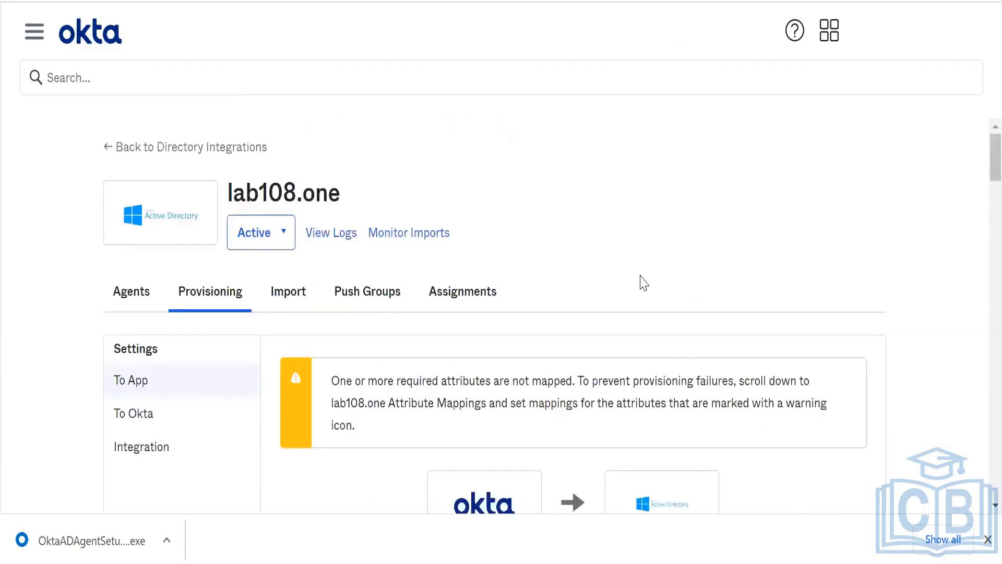
# - Check the lab108.one import results, then return to the integration's settings
pyautogui.click(277, 306)
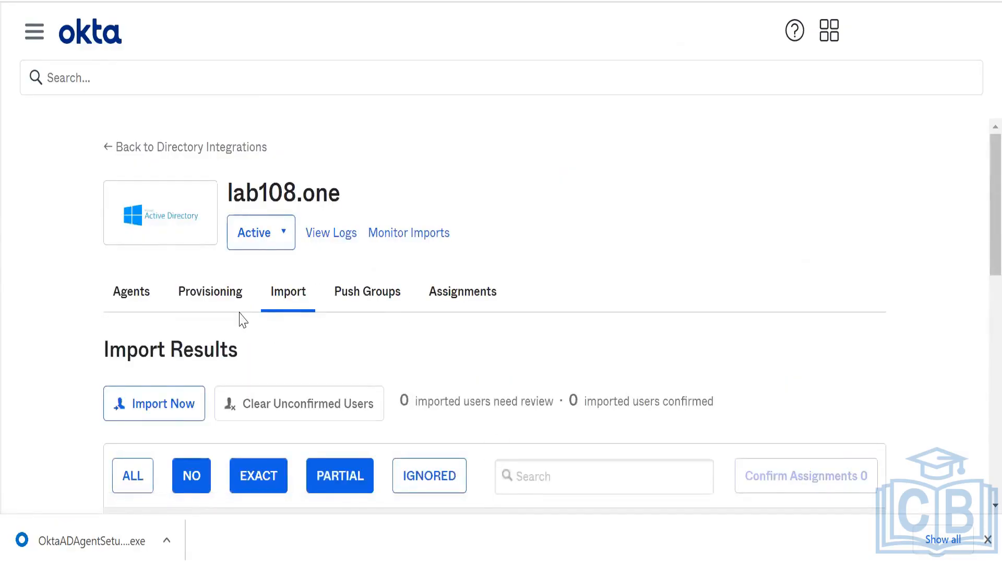
pyautogui.click(228, 299)
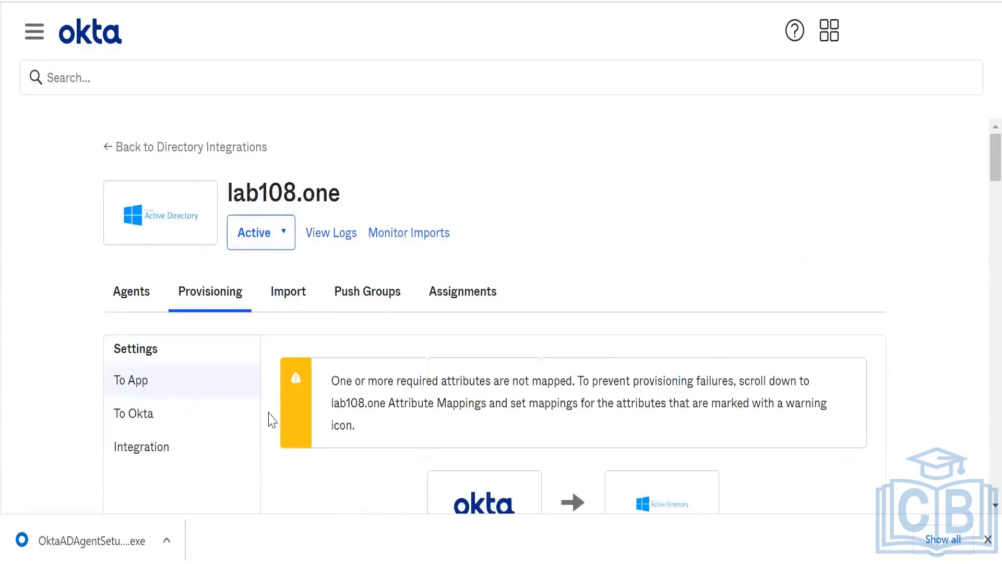
pyautogui.rightClick(258, 443)
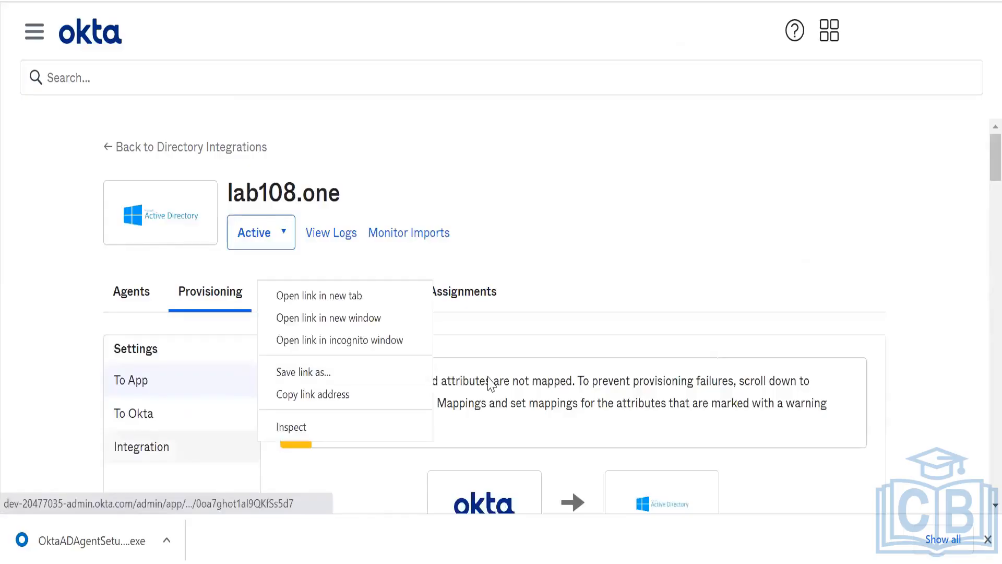
pyautogui.click(139, 442)
pyautogui.moveTo(139, 443); pyautogui.dragTo(576, 282)
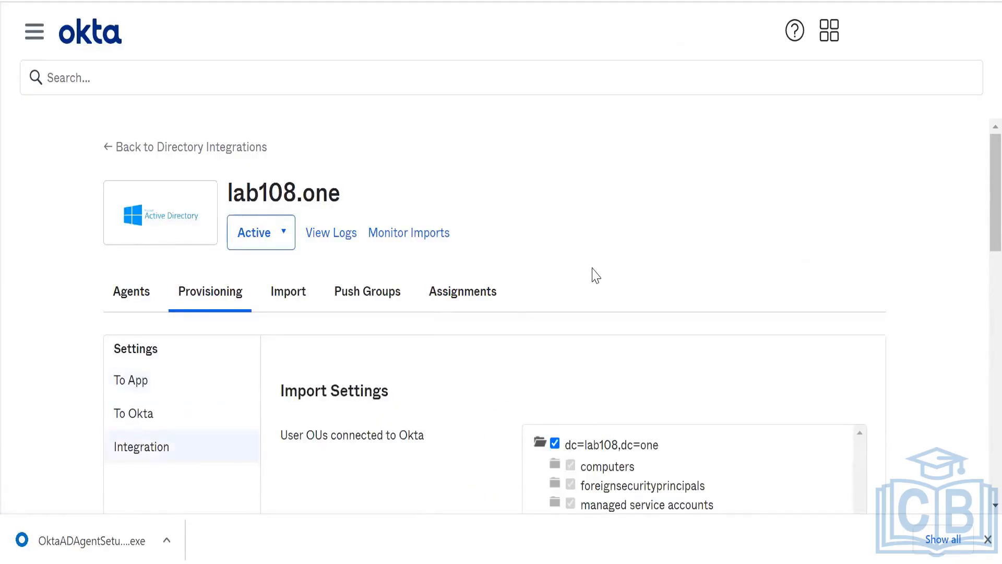
# - Show the To App provisioning settings with the unmapped required attributes warning
pyautogui.scroll(-10, 595, 275)
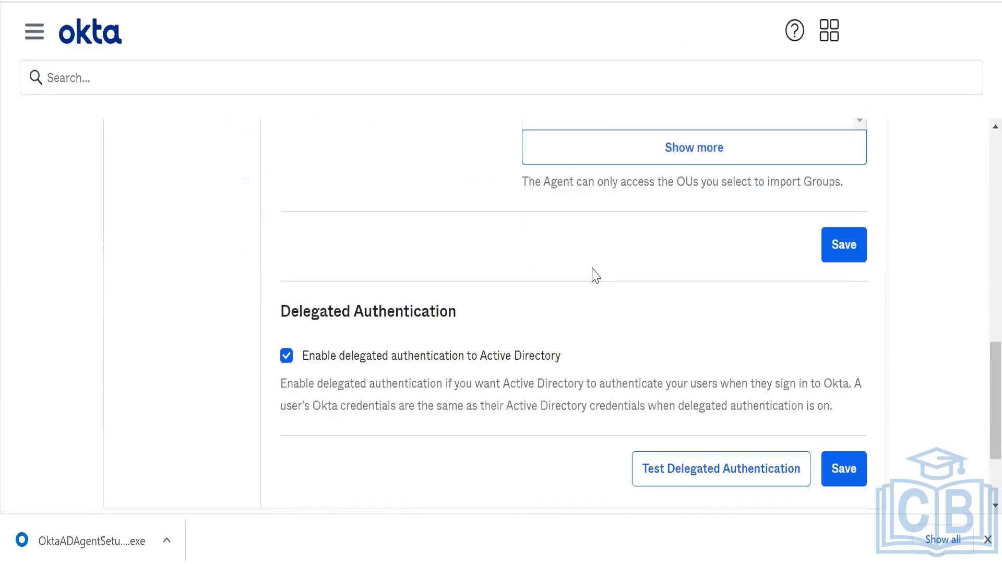
pyautogui.scroll(-2, 596, 275)
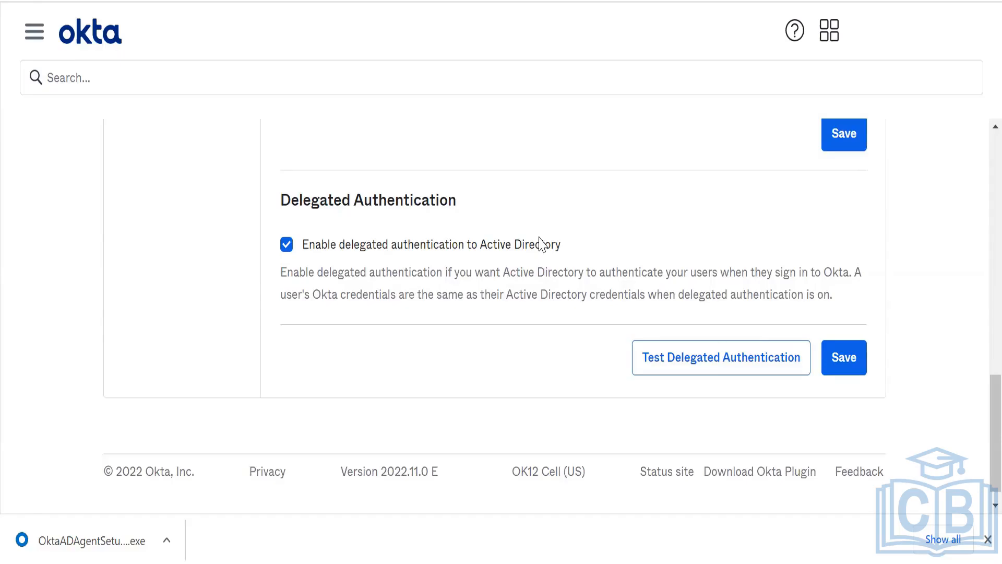
pyautogui.scroll(5, 540, 243)
pyautogui.scroll(7, 541, 244)
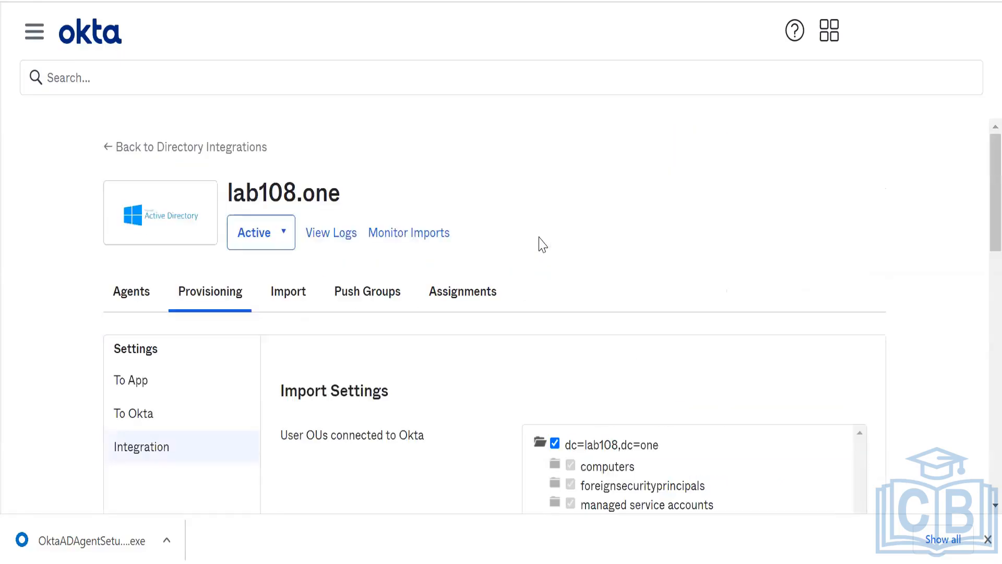
pyautogui.click(217, 374)
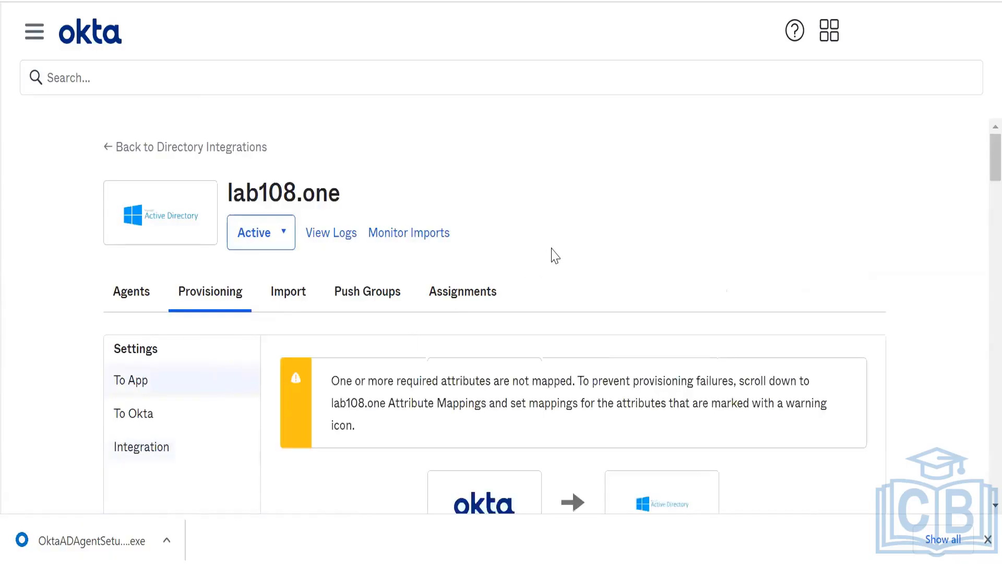
pyautogui.scroll(-10, 554, 254)
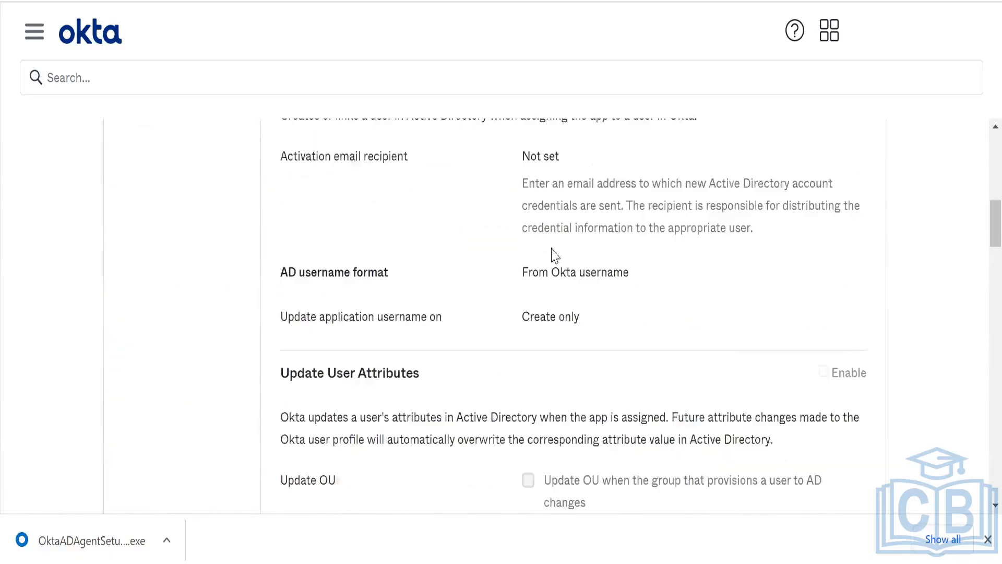
pyautogui.scroll(10, 555, 254)
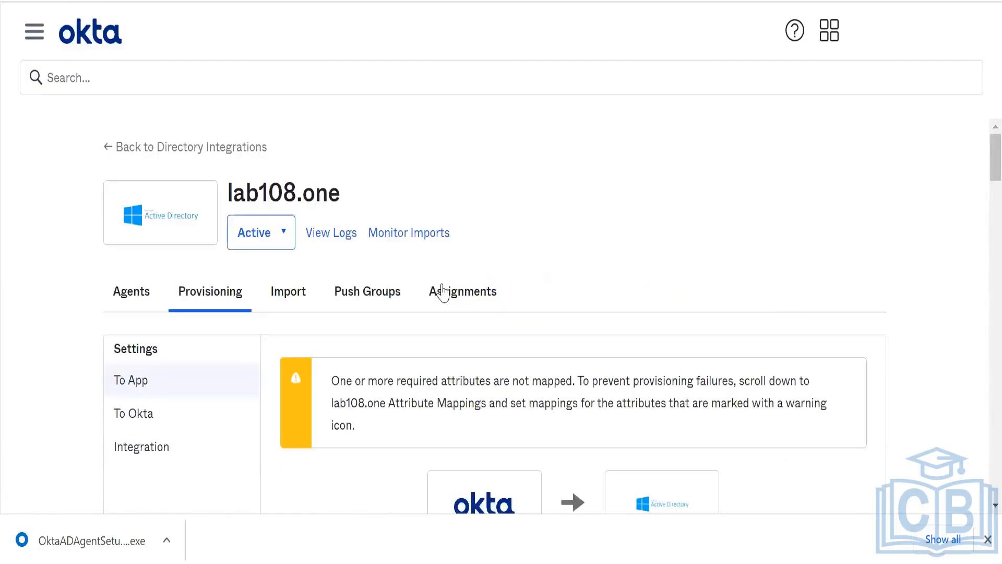
# - From the lab108.one Import tab, run an Incremental import via Import Now
pyautogui.click(295, 293)
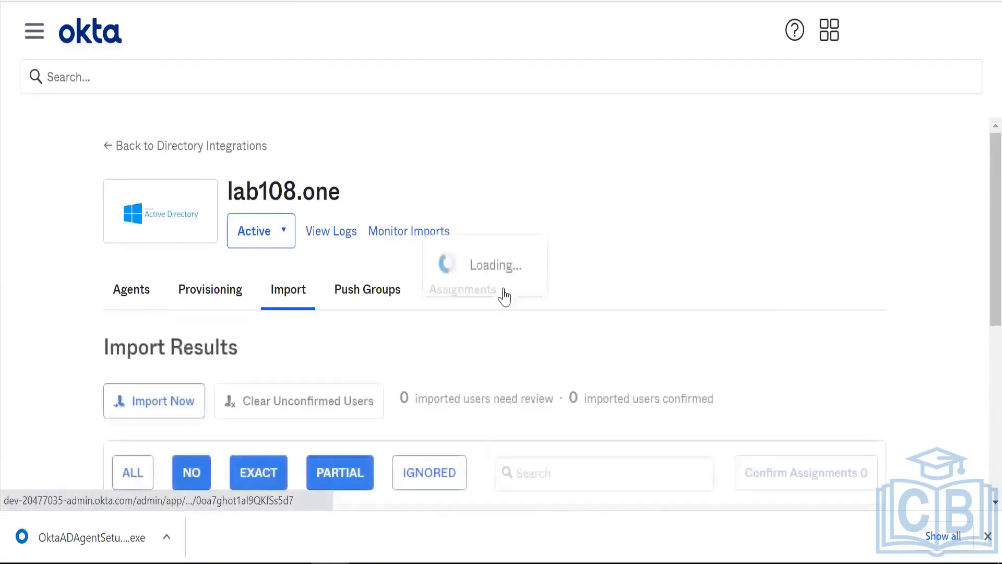
pyautogui.click(151, 412)
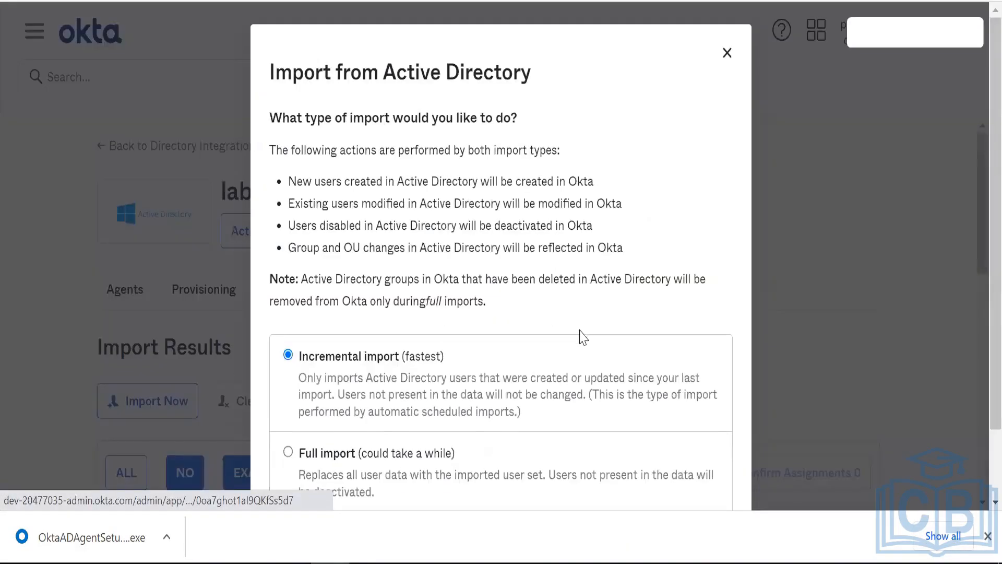
pyautogui.scroll(-3, 977, 261)
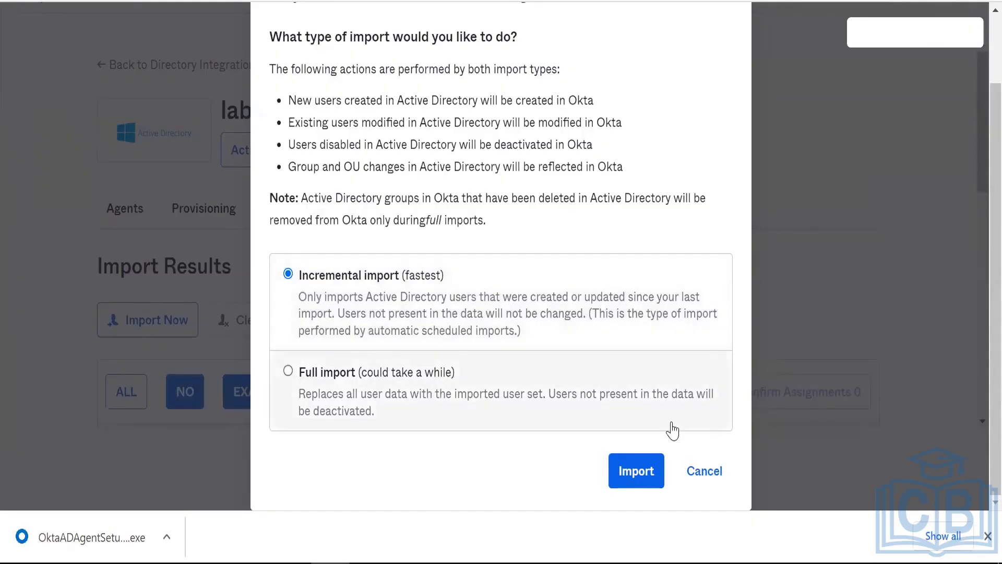
pyautogui.click(647, 473)
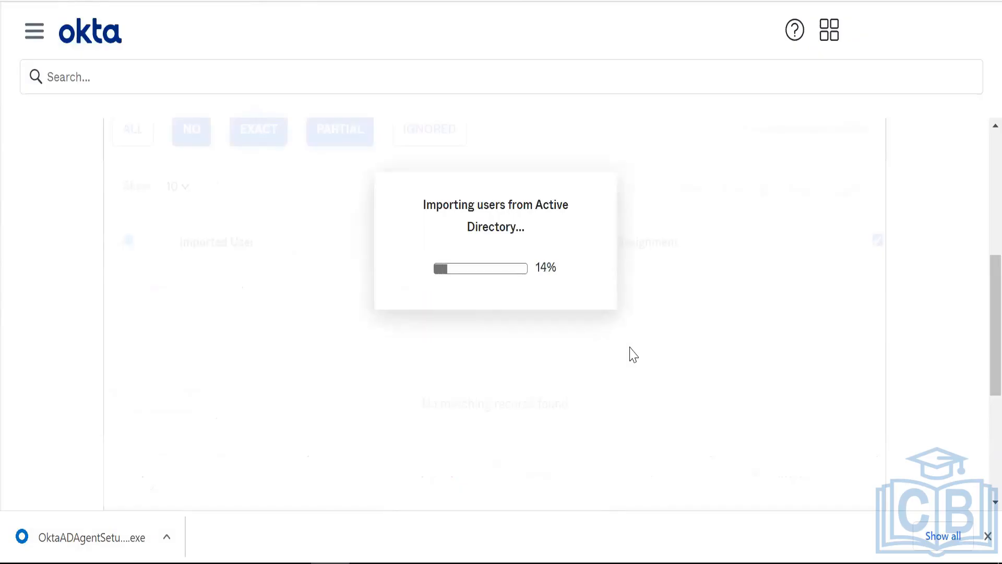
# - Dismiss the scan summary of 1 new user and 49 groups and return to the top of Import Results
pyautogui.scroll(-2, 631, 351)
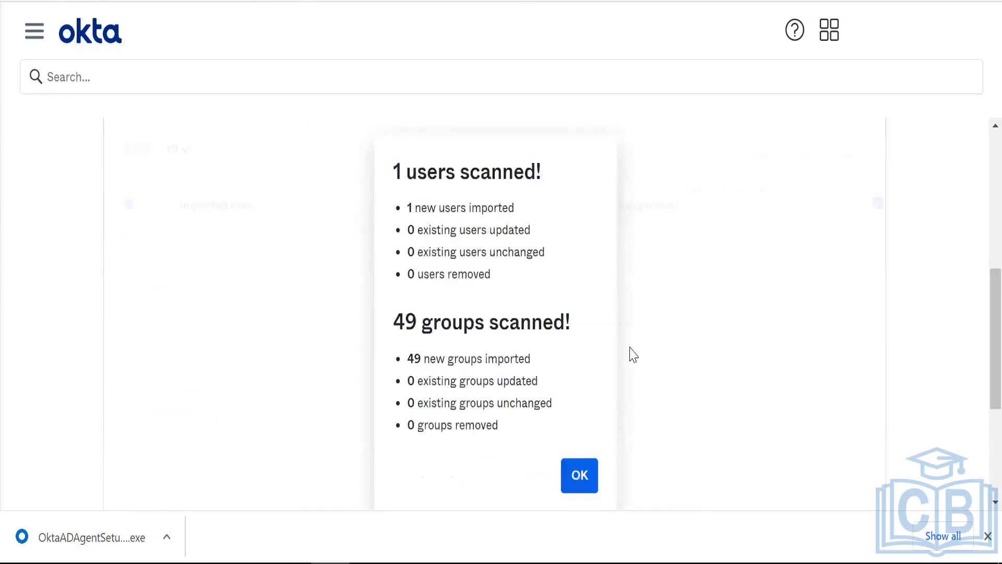
pyautogui.click(583, 398)
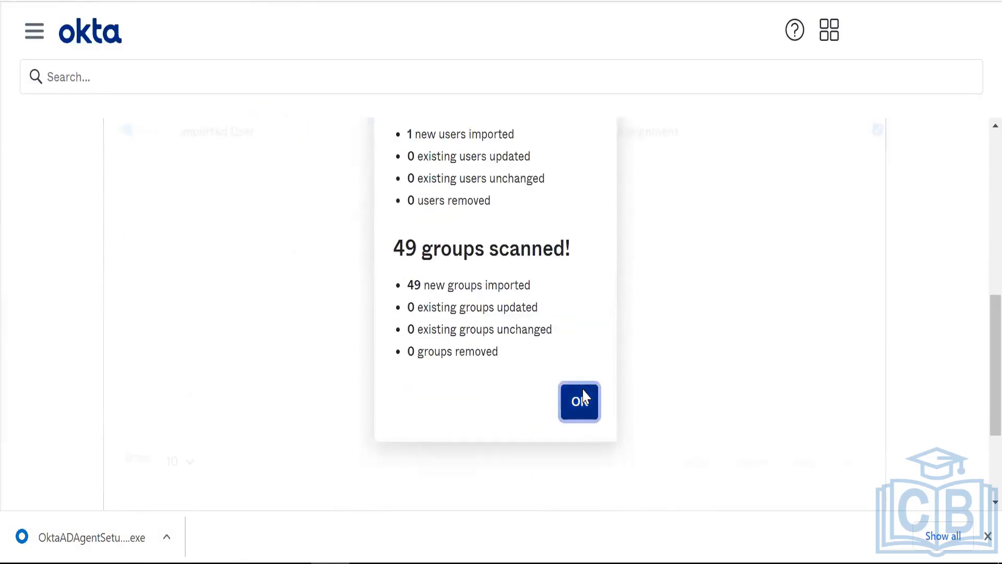
pyautogui.rightClick(536, 231)
pyautogui.click(503, 218)
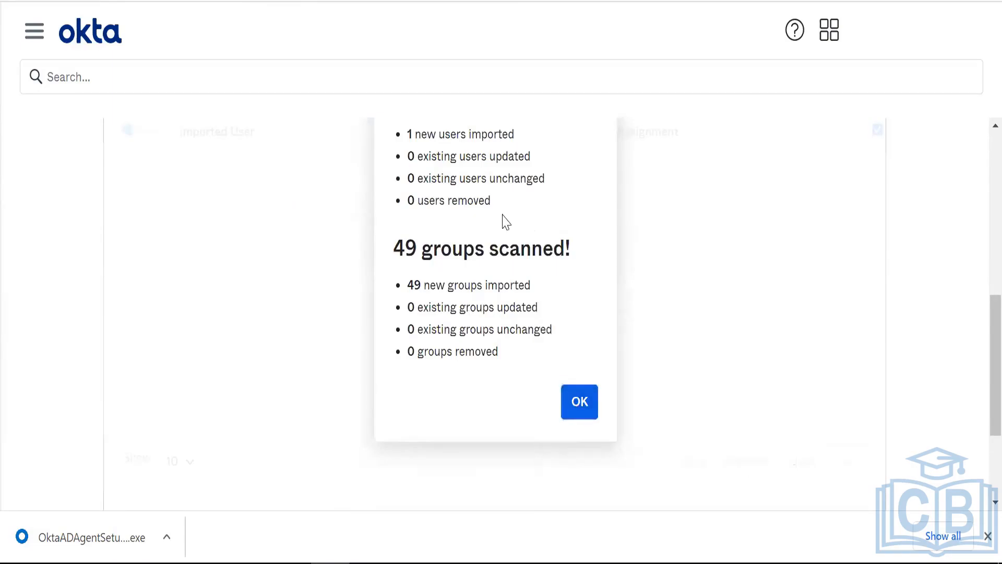
pyautogui.scroll(1, 504, 215)
pyautogui.scroll(1, 504, 215)
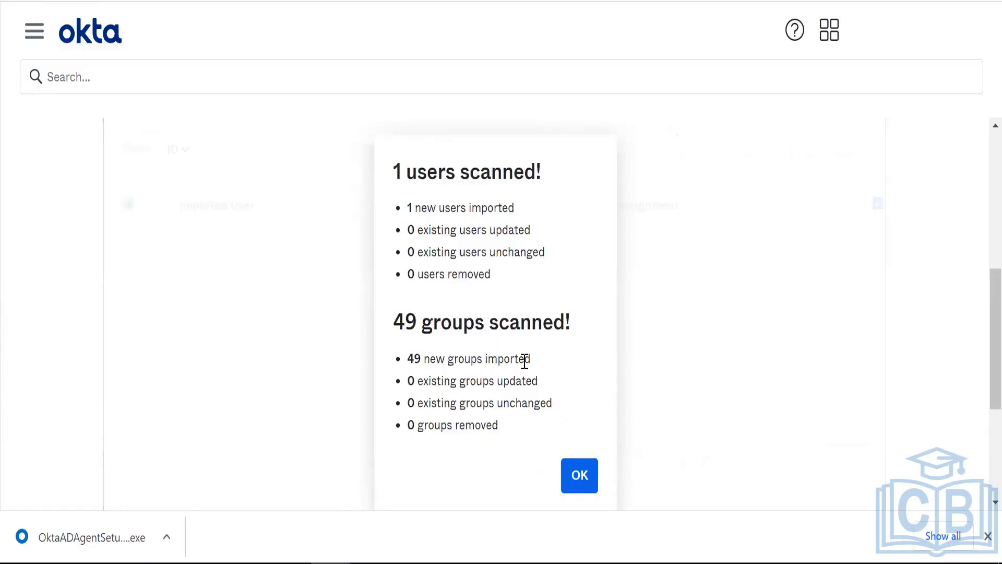
pyautogui.click(580, 476)
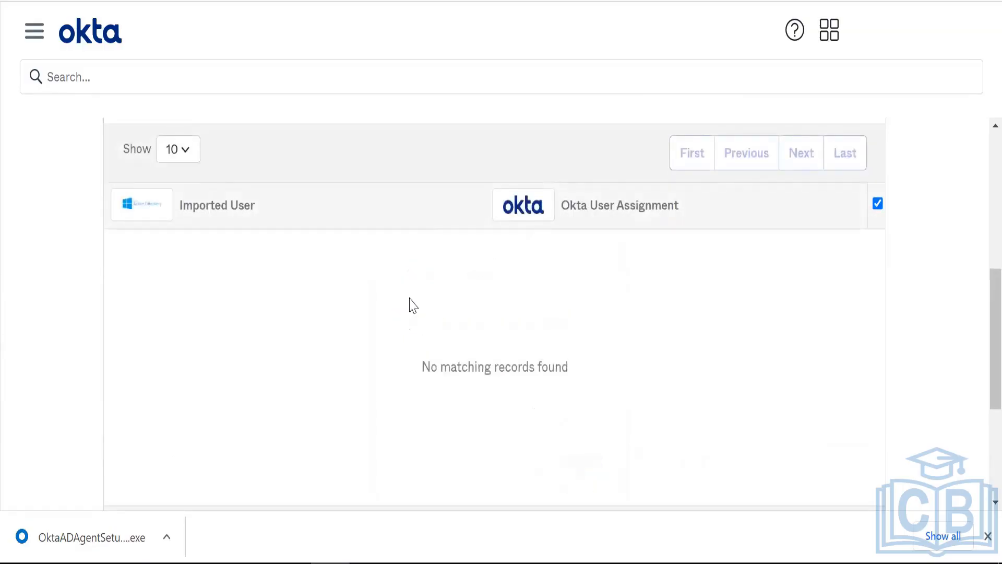
pyautogui.rightClick(409, 299)
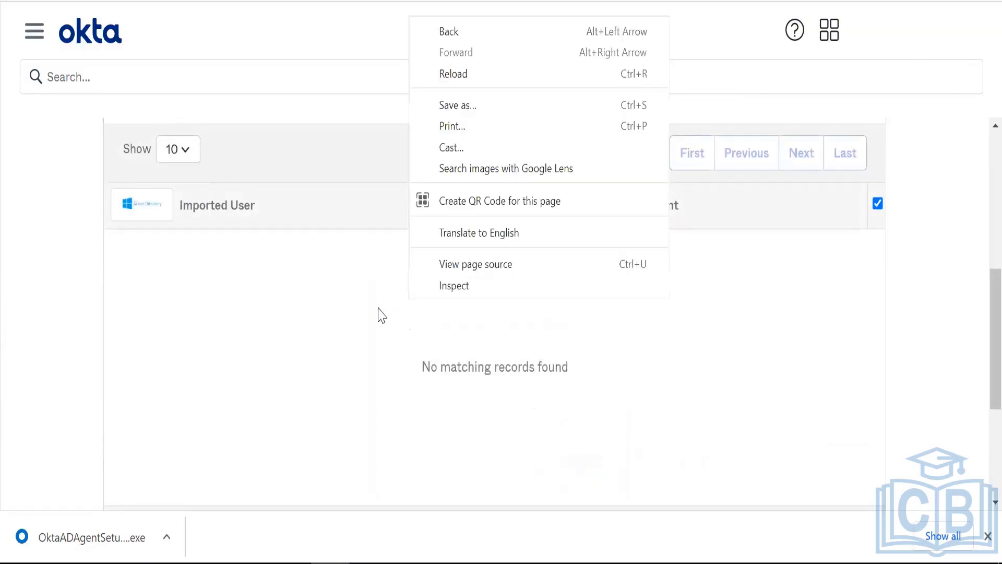
pyautogui.click(294, 346)
pyautogui.scroll(8, 297, 353)
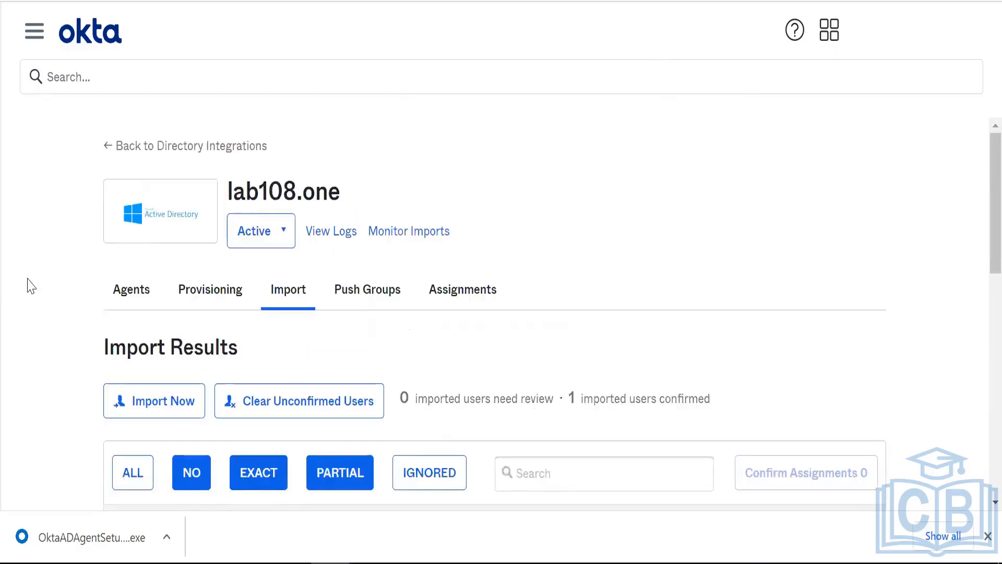
# - Go to Directory > People and scroll through the three users, one still staged
pyautogui.click(35, 32)
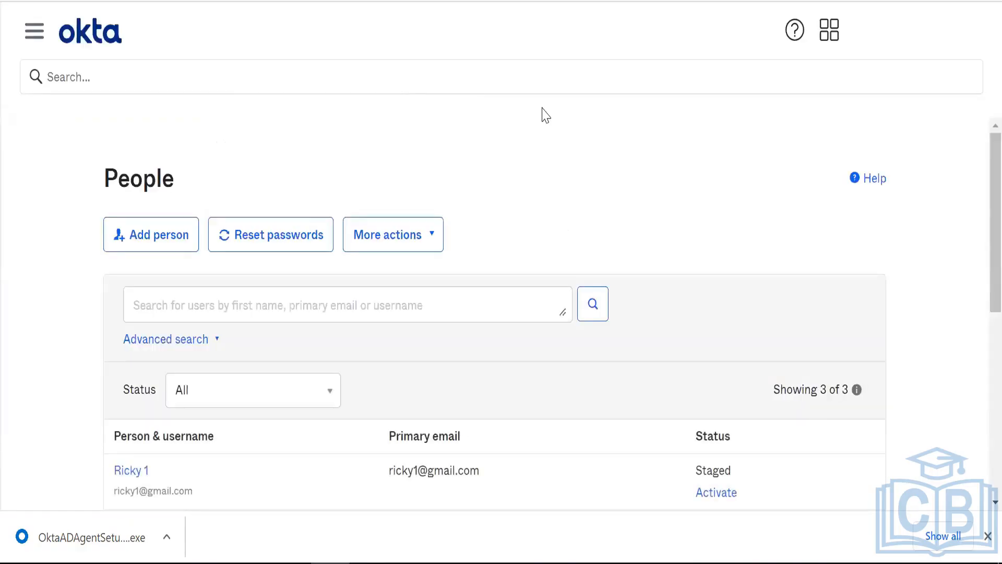
pyautogui.rightClick(542, 110)
pyautogui.click(412, 150)
pyautogui.scroll(-1, 414, 150)
pyautogui.scroll(-2, 414, 151)
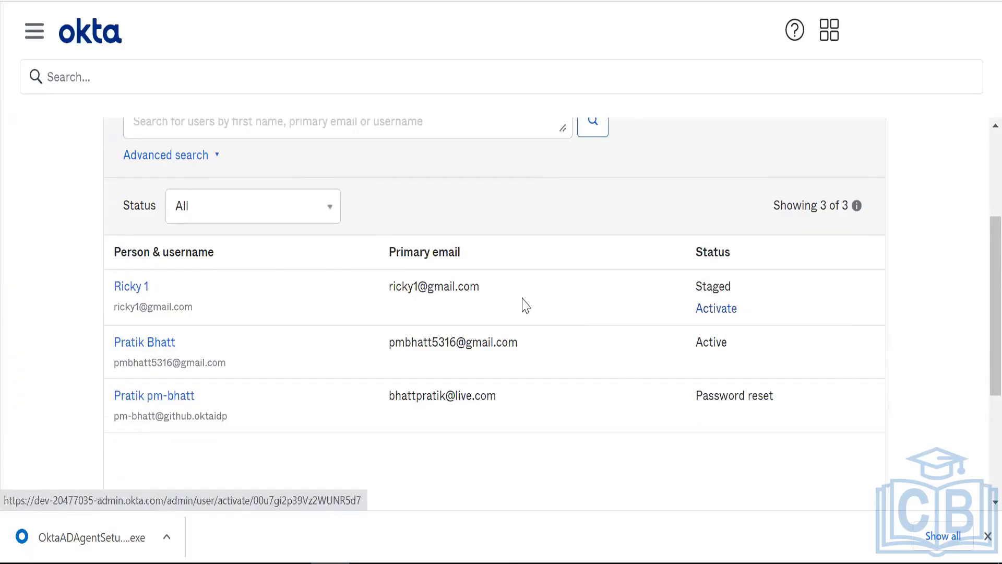
pyautogui.scroll(3, 523, 297)
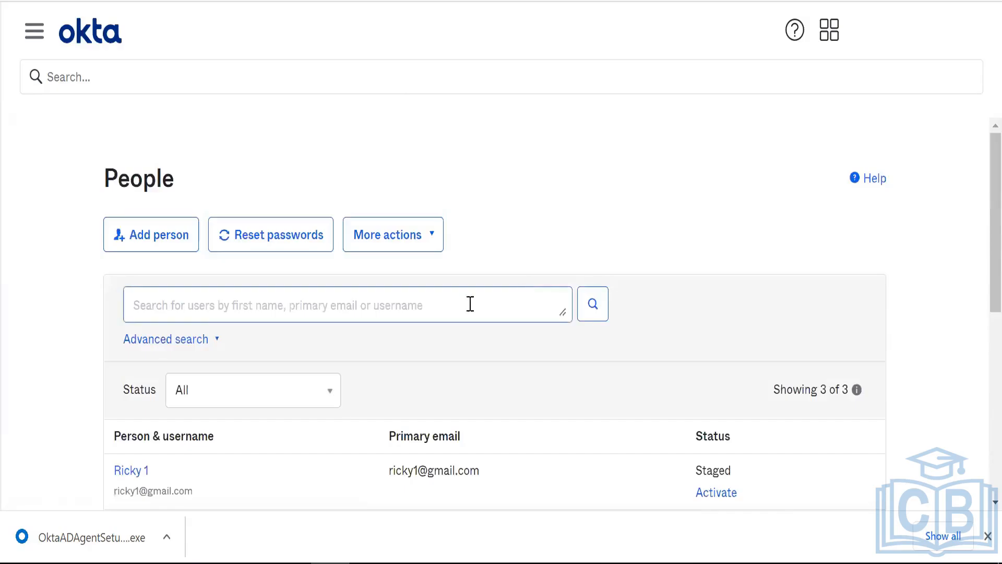
pyautogui.click(29, 34)
# - Go to Directory > Groups and load the full list of imported AD groups
pyautogui.click(58, 156)
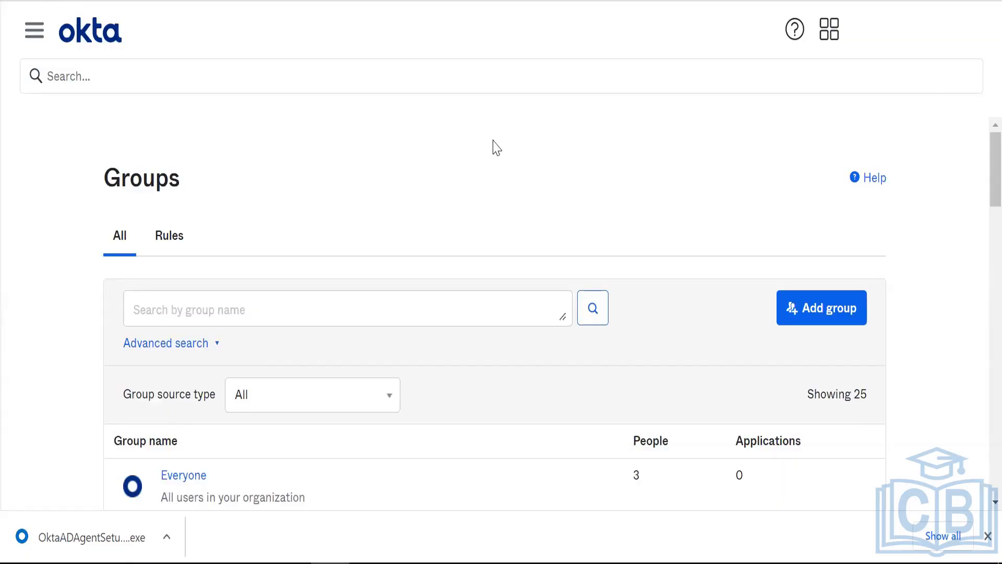
pyautogui.scroll(-6, 495, 147)
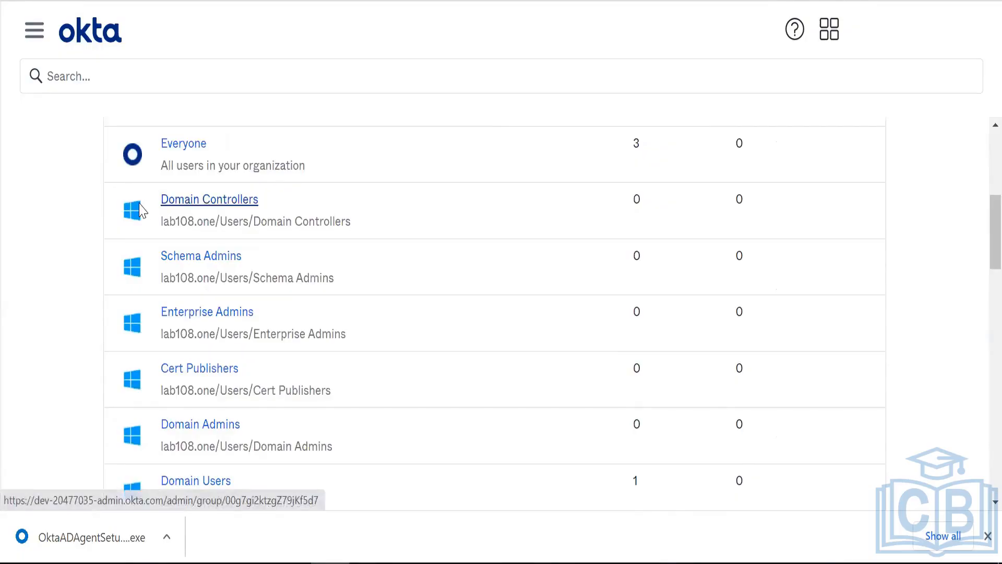
pyautogui.scroll(-4, 141, 219)
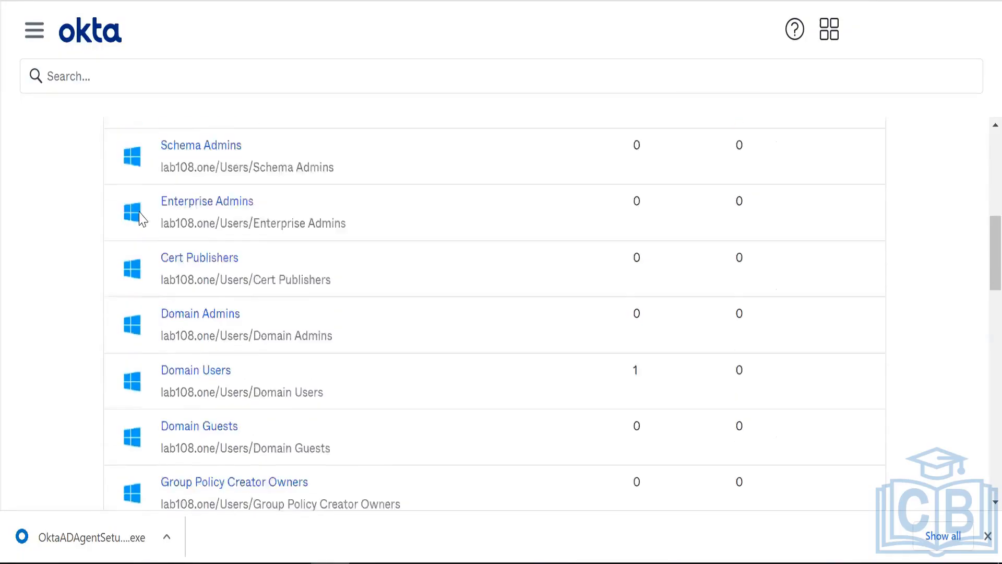
pyautogui.scroll(-3, 141, 218)
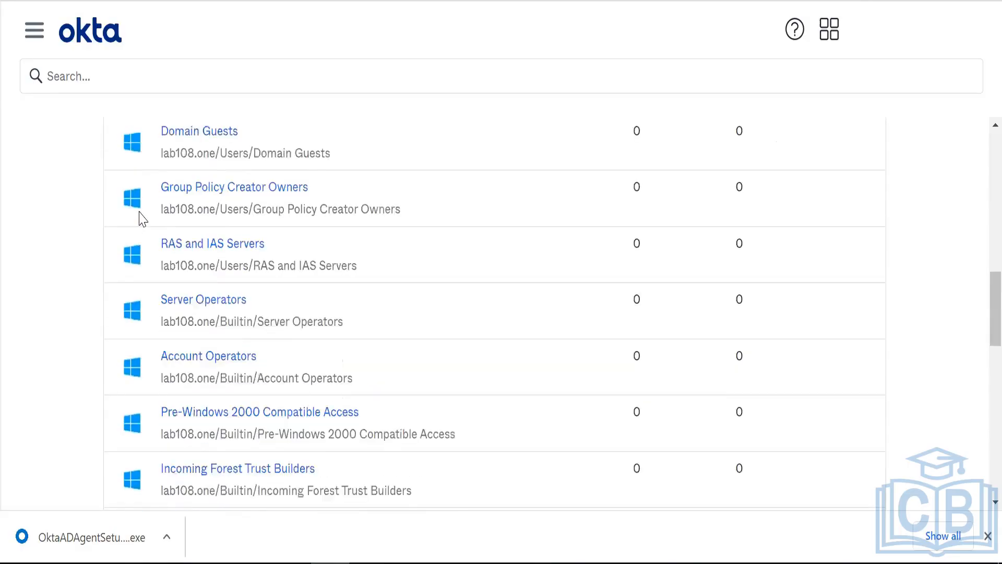
pyautogui.scroll(-7, 140, 218)
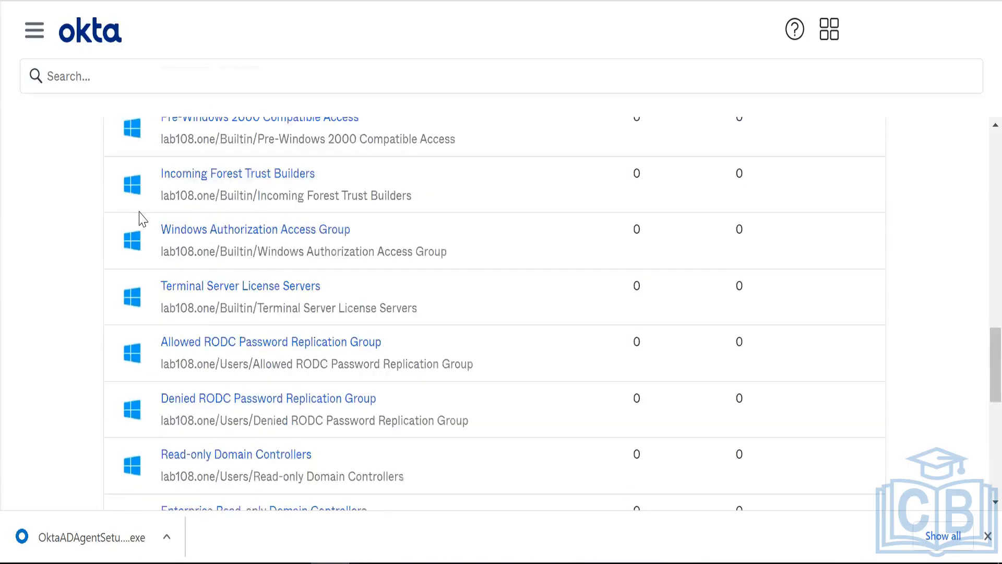
pyautogui.scroll(-4, 141, 218)
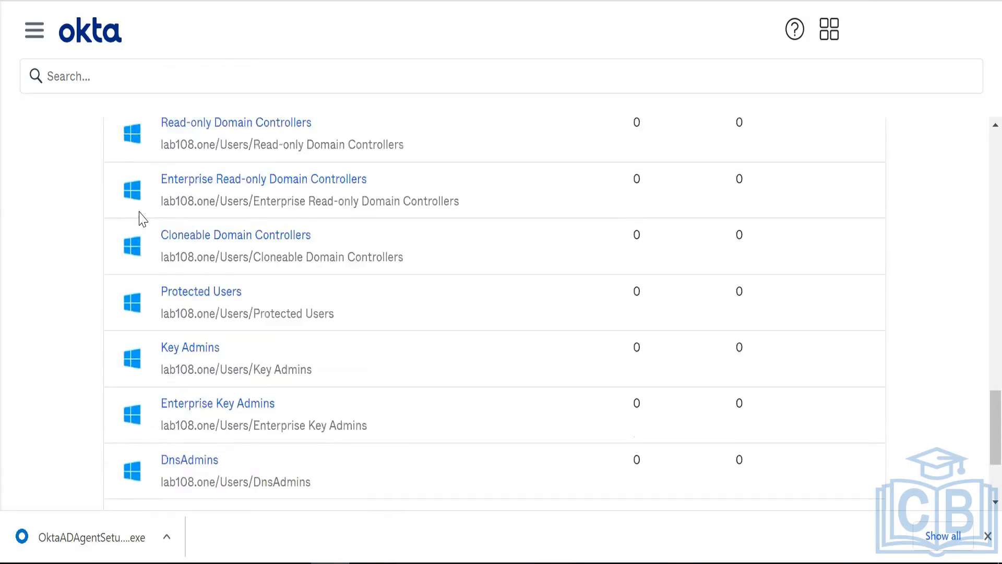
pyautogui.scroll(-1, 141, 218)
pyautogui.rightClick(471, 501)
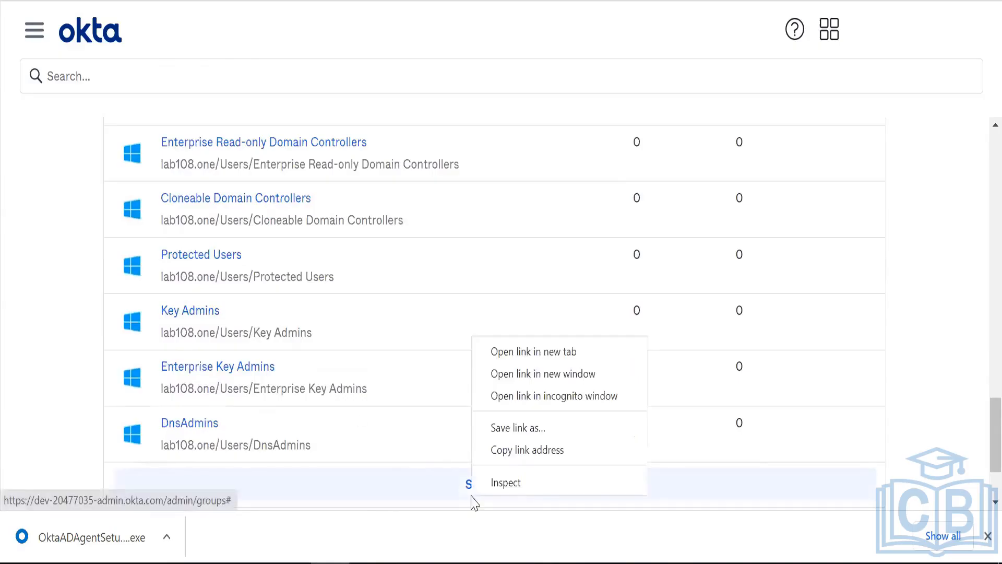
pyautogui.click(400, 494)
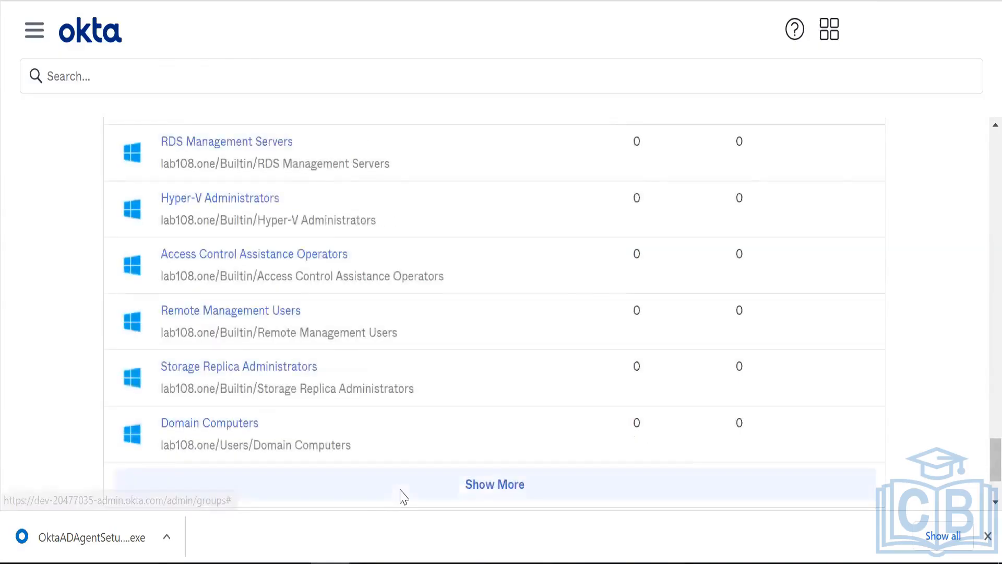
pyautogui.scroll(-2, 401, 496)
pyautogui.click(505, 371)
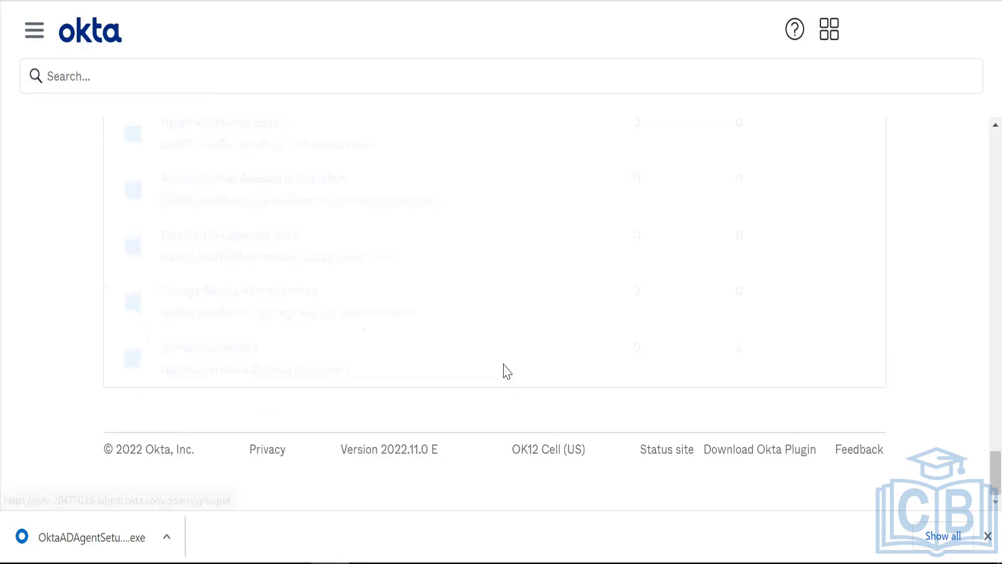
# - Scroll back up the list and open the Test-1 group
pyautogui.scroll(1, 307, 379)
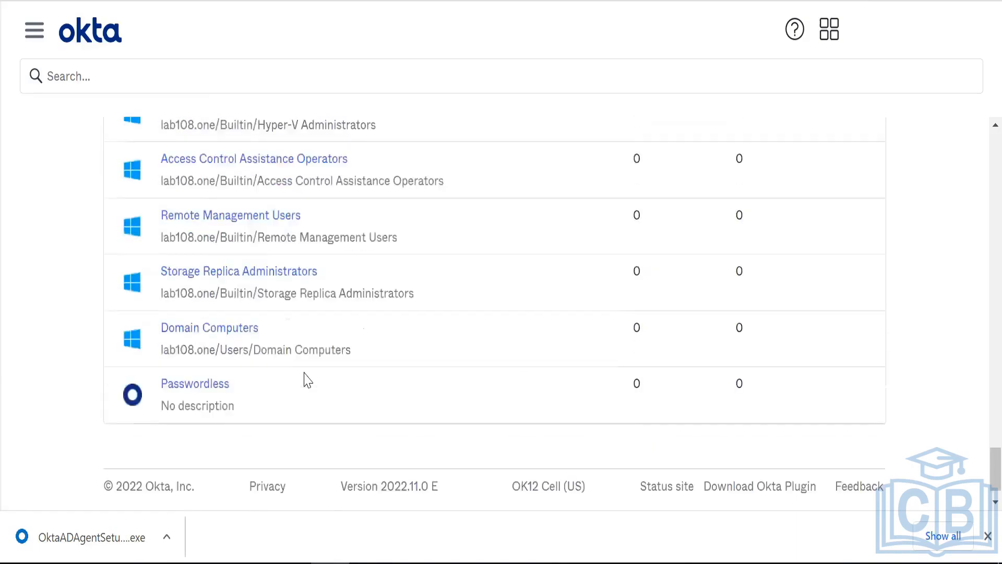
pyautogui.scroll(5, 307, 379)
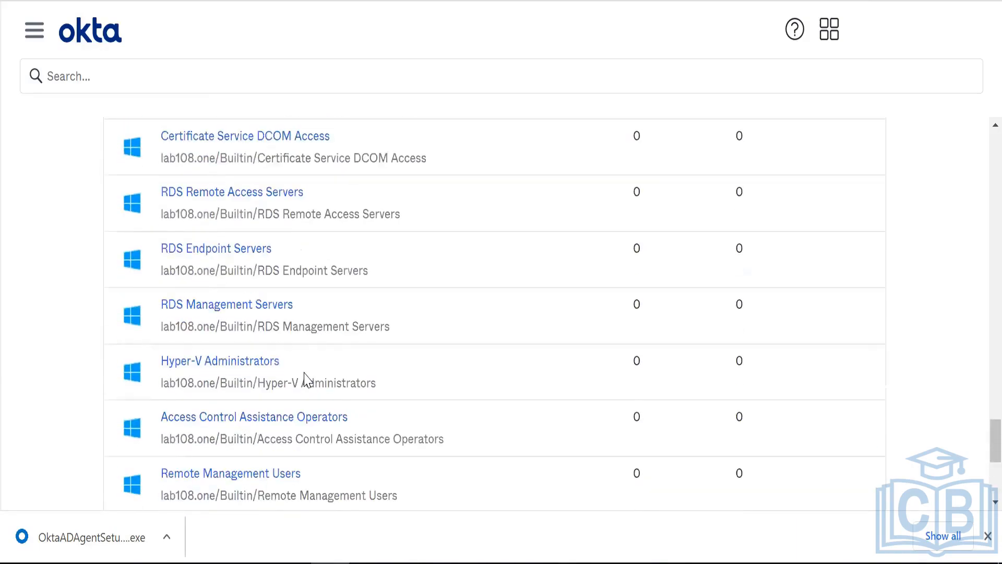
pyautogui.scroll(20, 306, 379)
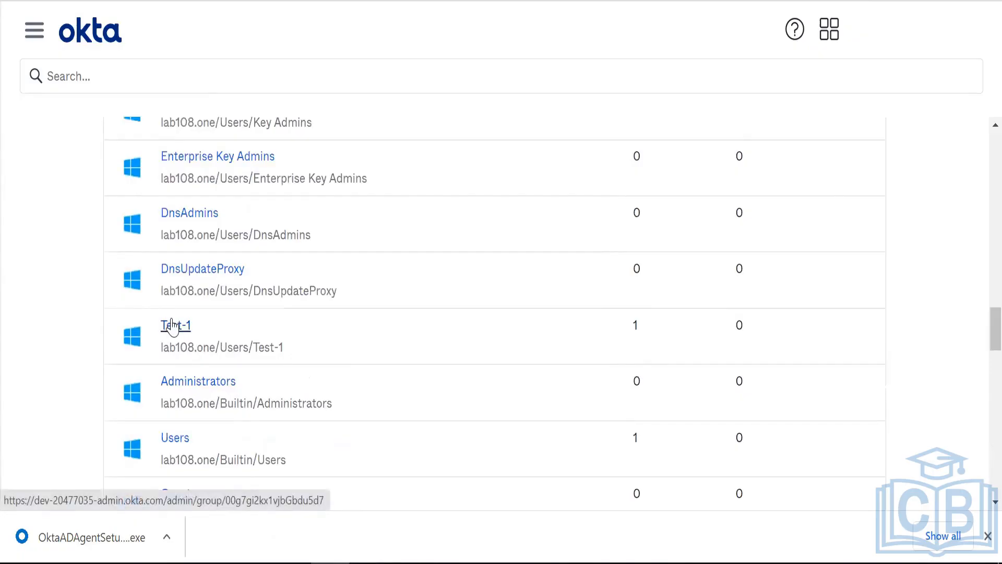
pyautogui.click(173, 326)
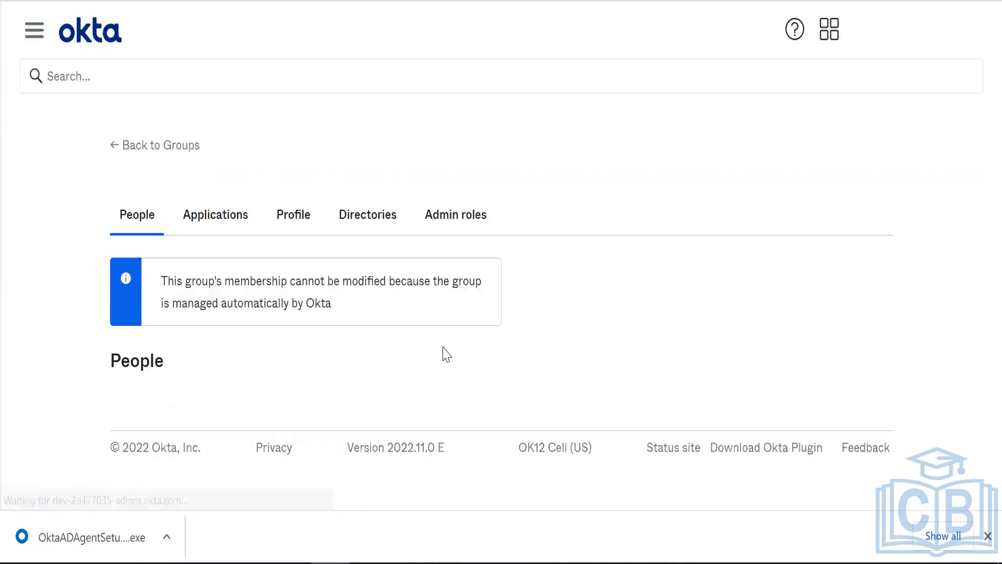
# - Confirm the Test-1 People tab lists its one Active Directory user, then show the admin sidebar
pyautogui.rightClick(391, 402)
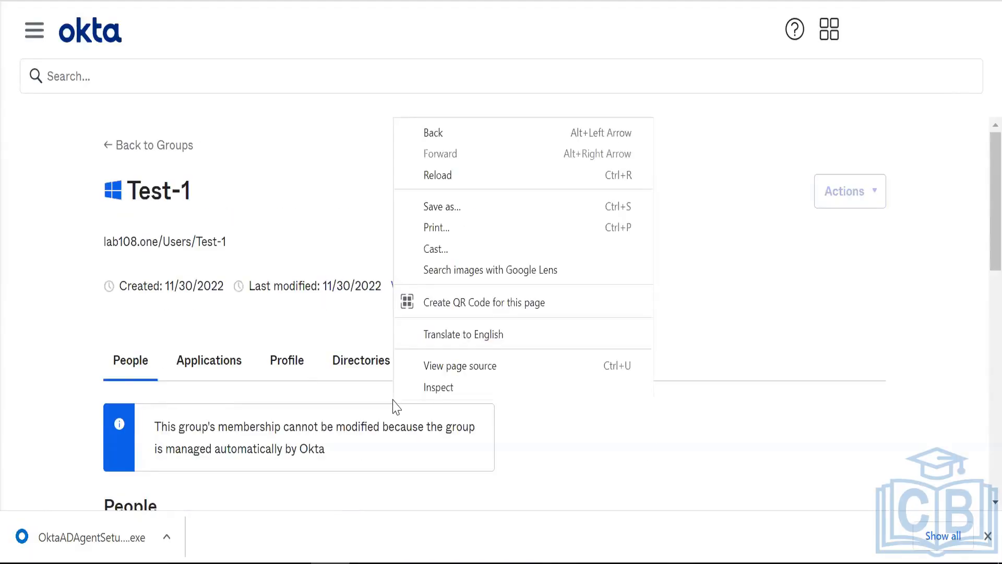
pyautogui.click(242, 325)
pyautogui.scroll(-6, 245, 333)
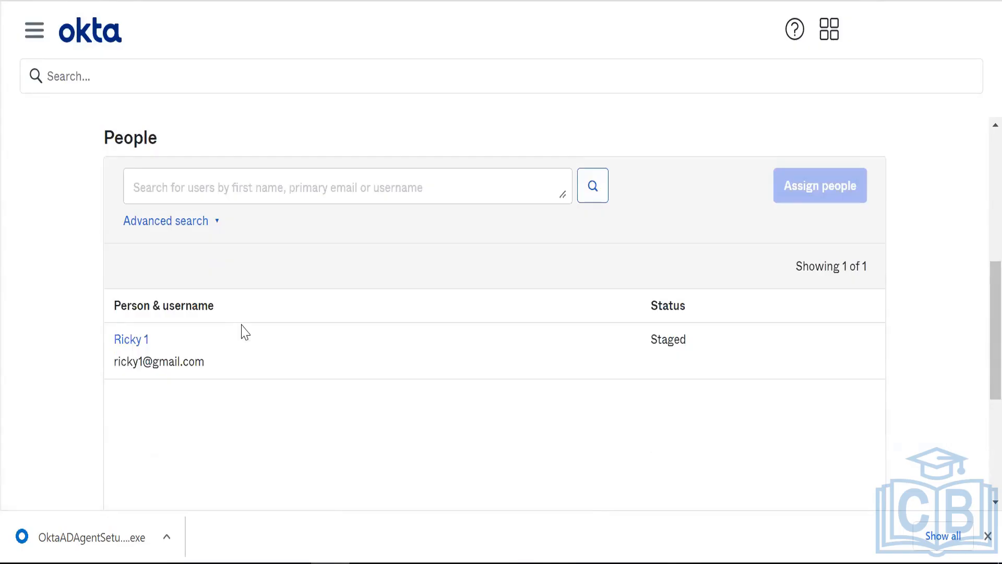
pyautogui.scroll(6, 245, 332)
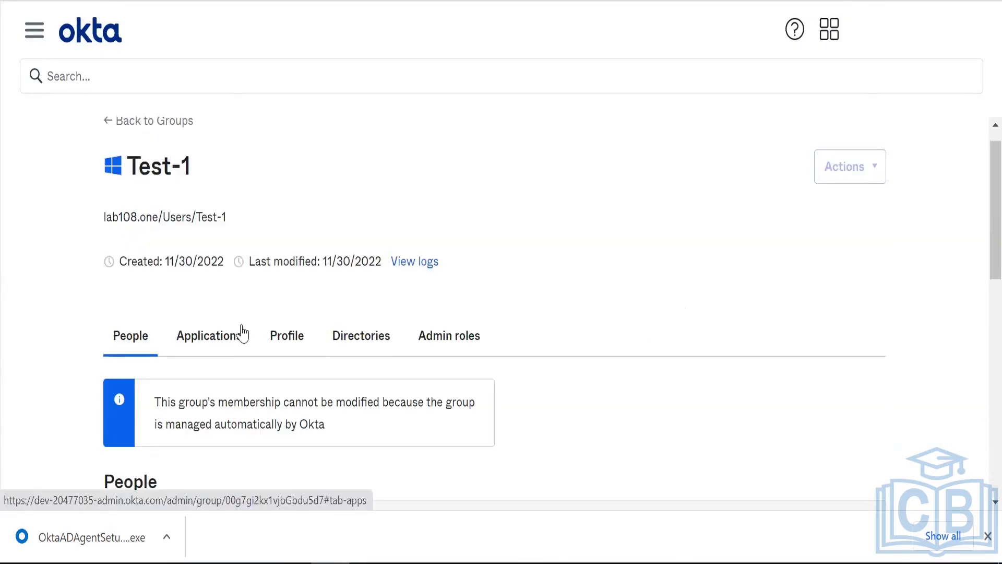
pyautogui.scroll(-6, 243, 333)
pyautogui.scroll(6, 242, 332)
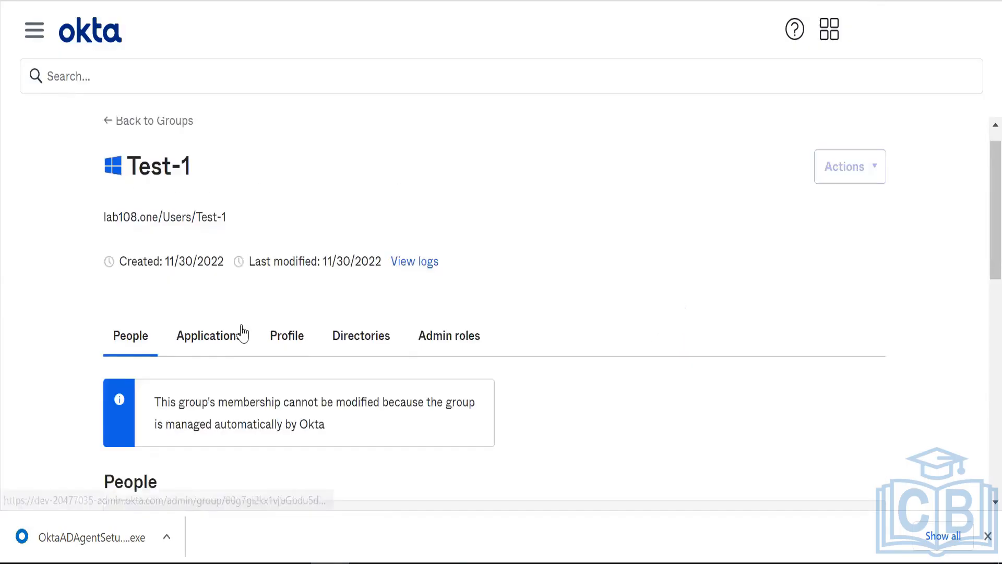
pyautogui.click(50, 35)
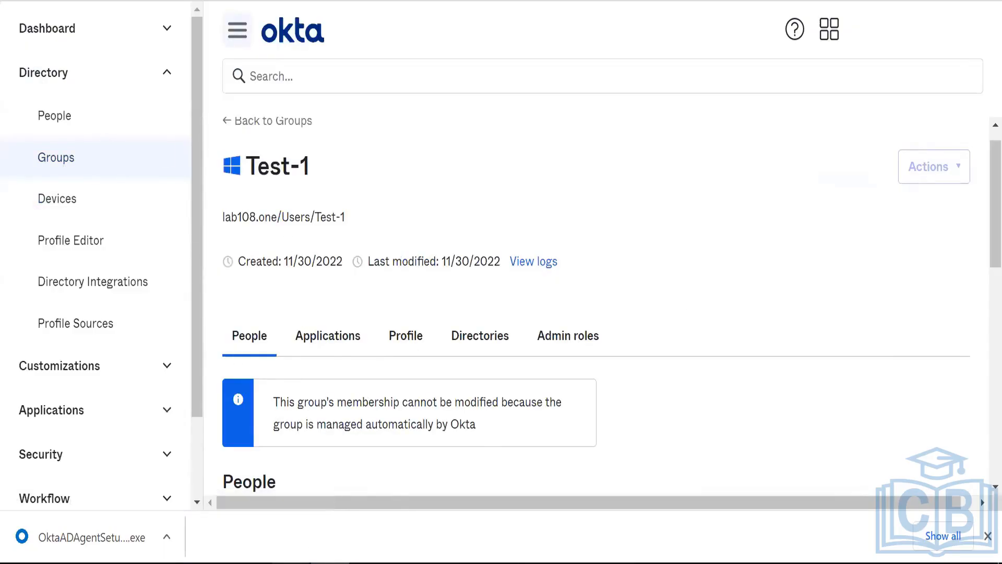
pyautogui.rightClick(291, 562)
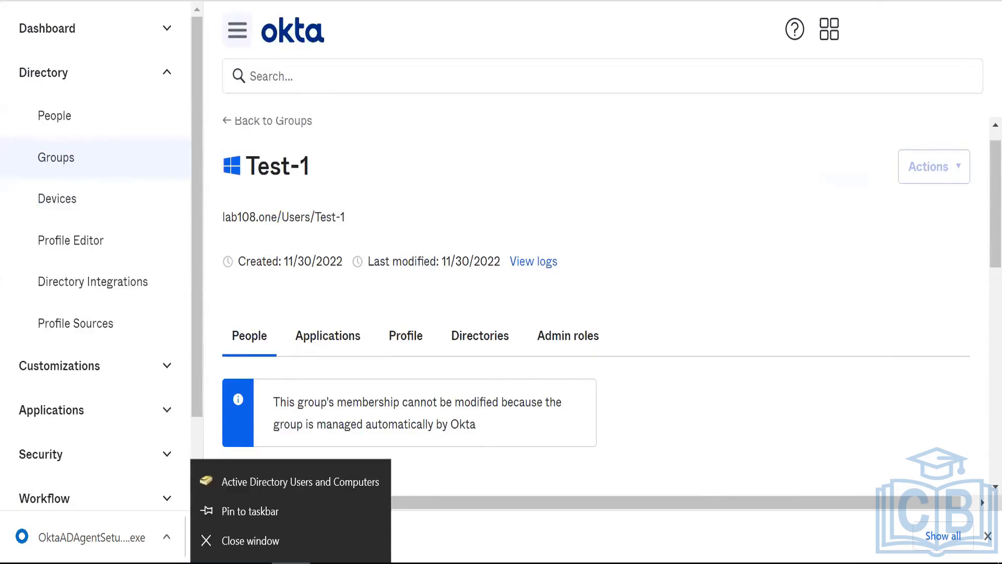
pyautogui.click(330, 562)
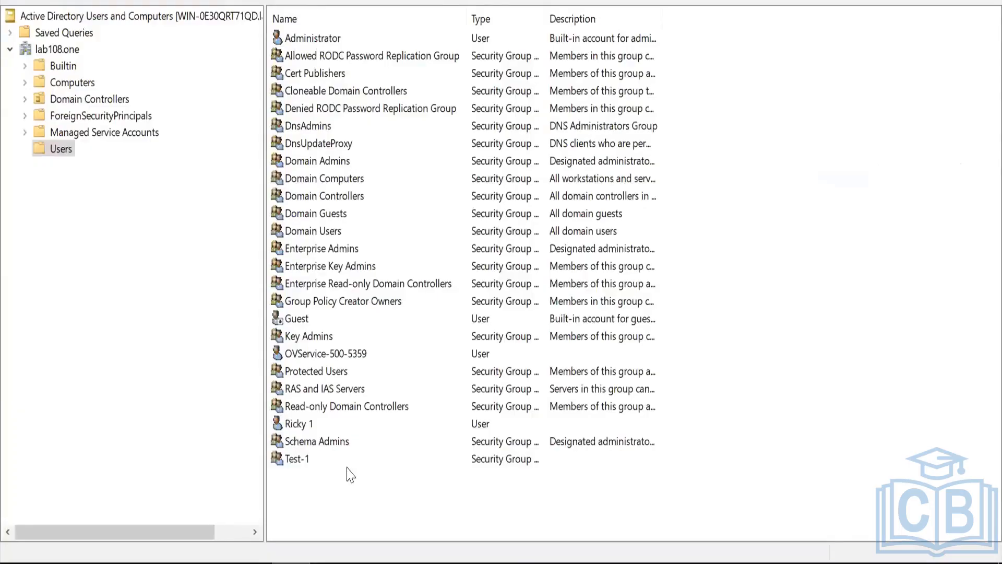
pyautogui.rightClick(329, 562)
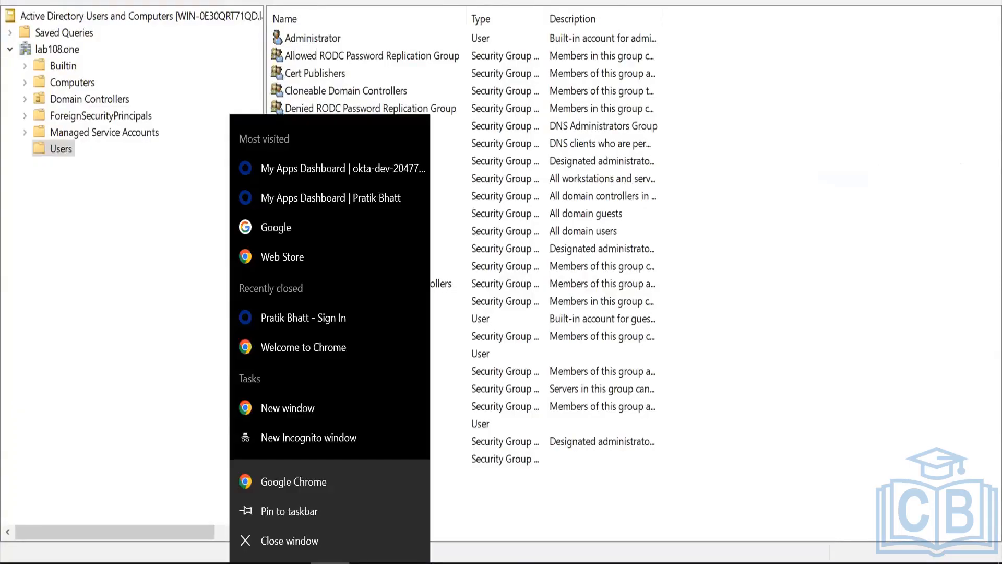
pyautogui.click(156, 532)
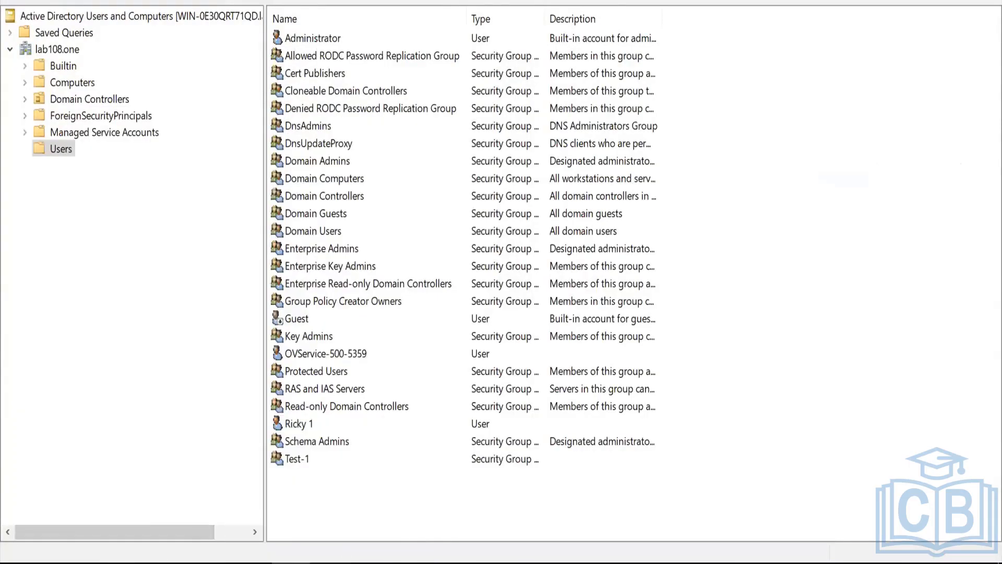
pyautogui.click(331, 562)
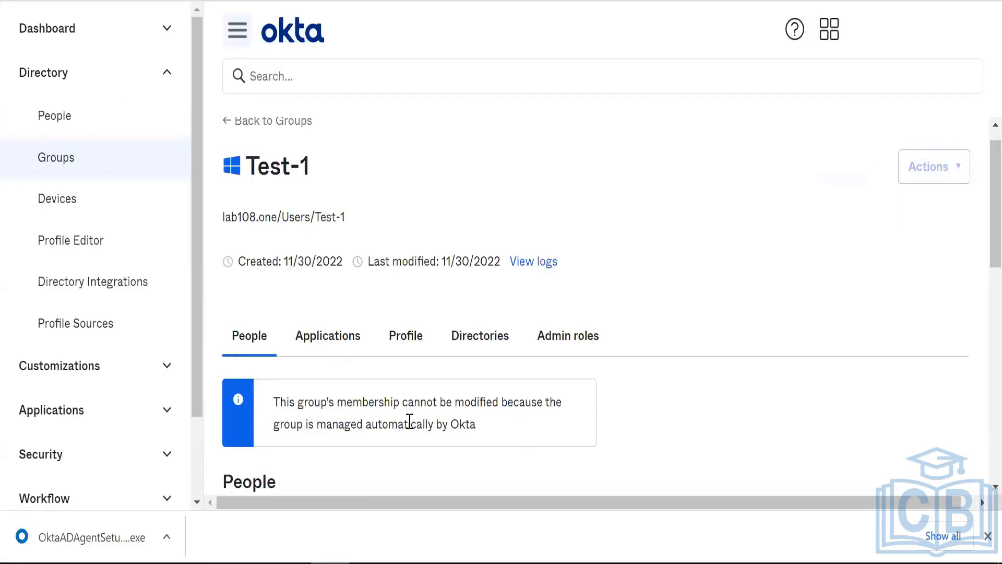
# - Hide the sidebar and highlight the Test-1 group's created and last modified date (11/30/2022)
pyautogui.click(240, 45)
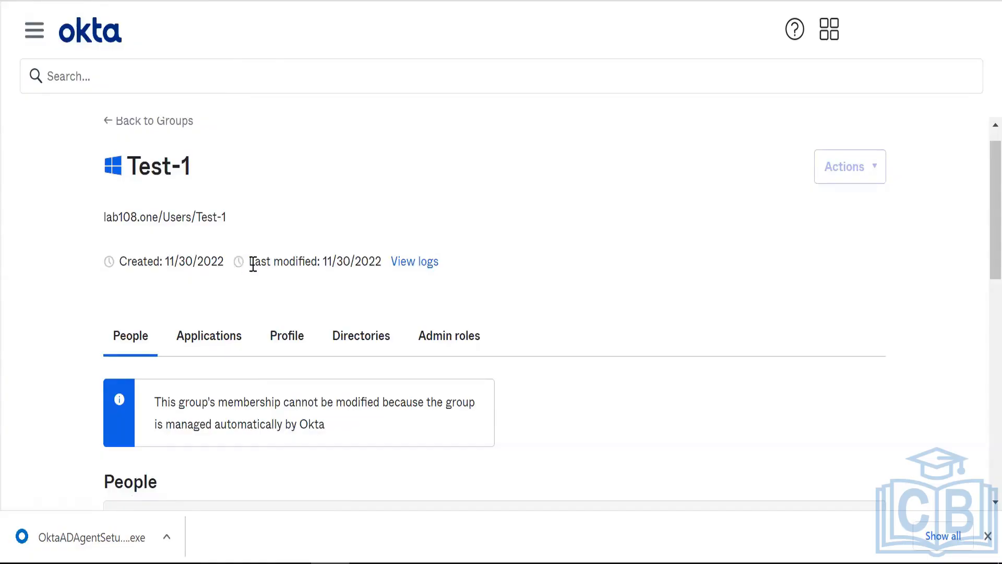
pyautogui.moveTo(249, 263); pyautogui.dragTo(367, 263)
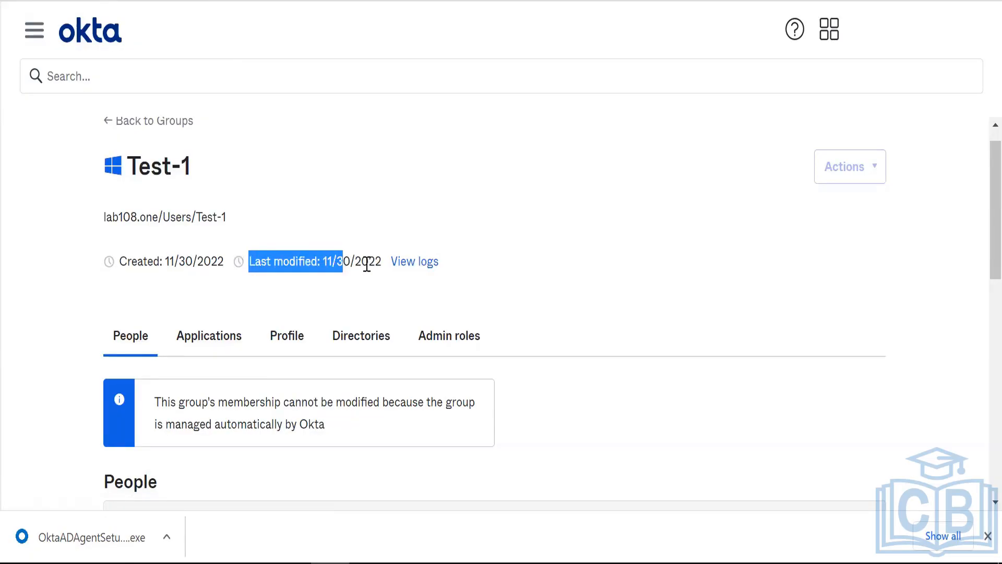
pyautogui.tripleClick(365, 265)
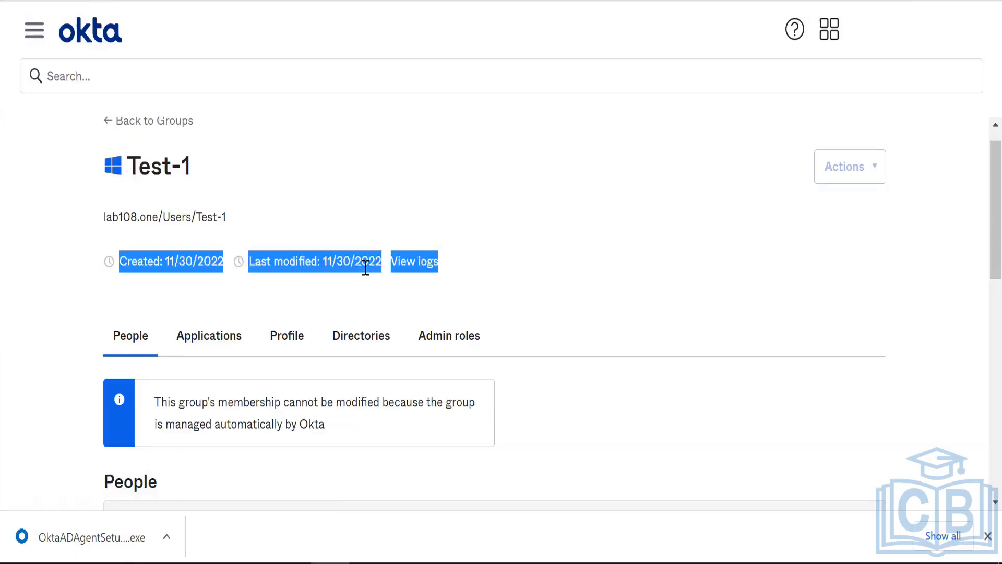
pyautogui.click(392, 308)
# - Reopen the sidebar, close the agent installer download notice, and expand Dashboard
pyautogui.click(34, 32)
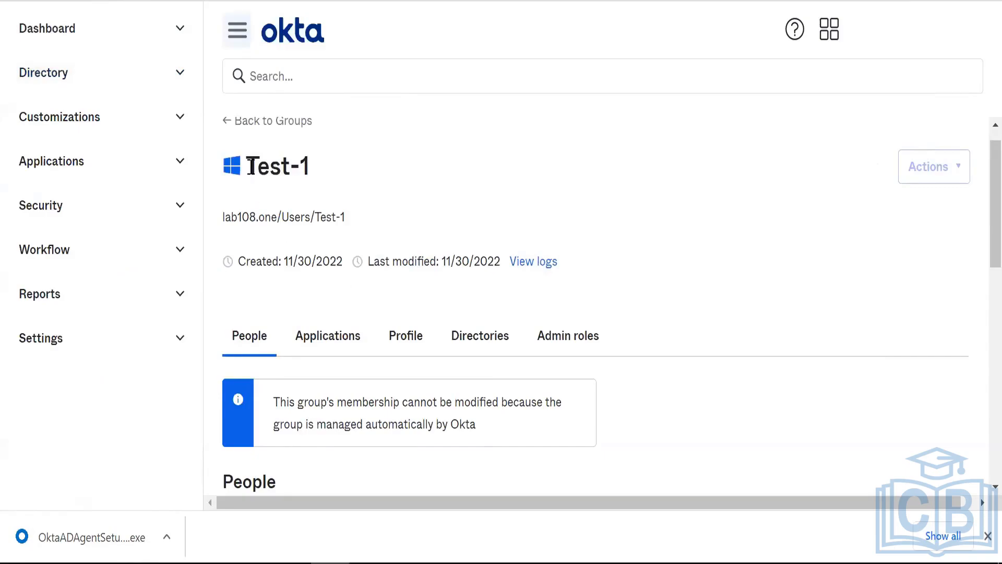
pyautogui.click(986, 536)
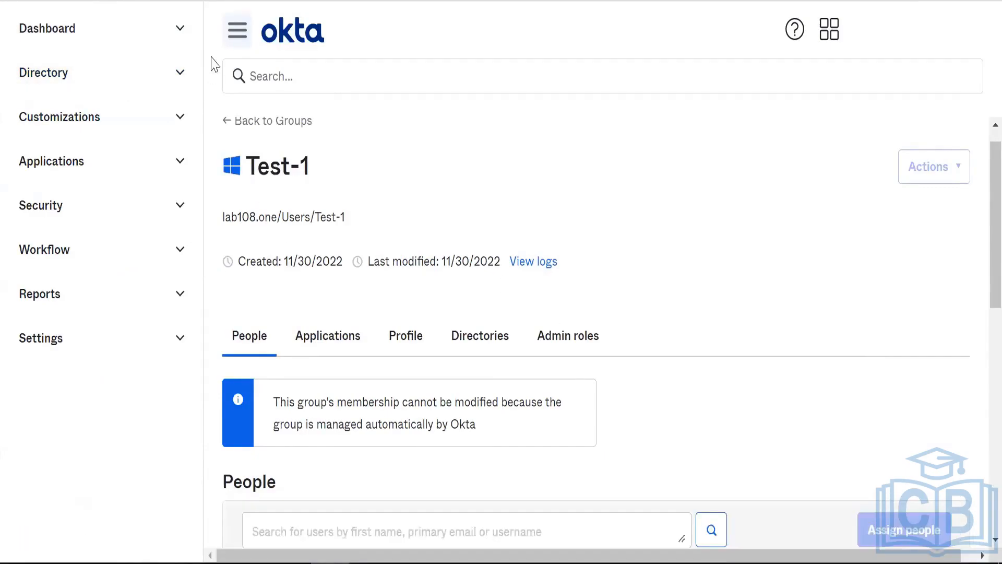
pyautogui.click(185, 26)
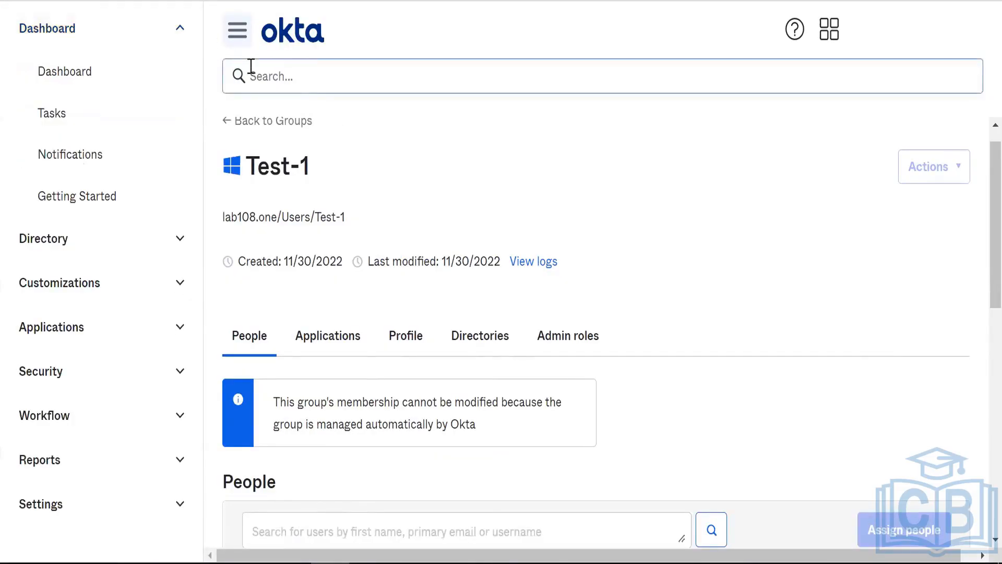
pyautogui.rightClick(290, 561)
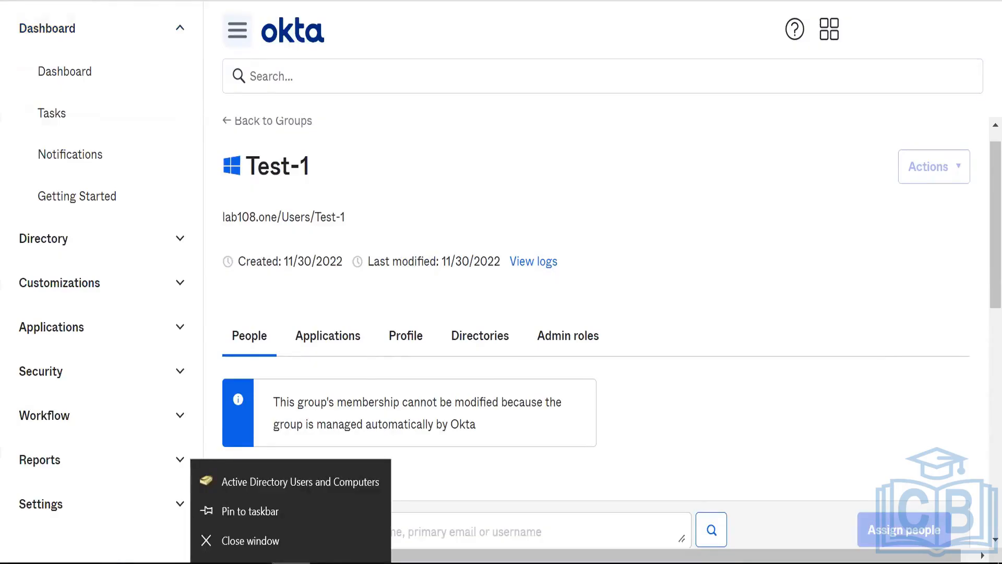
pyautogui.click(329, 562)
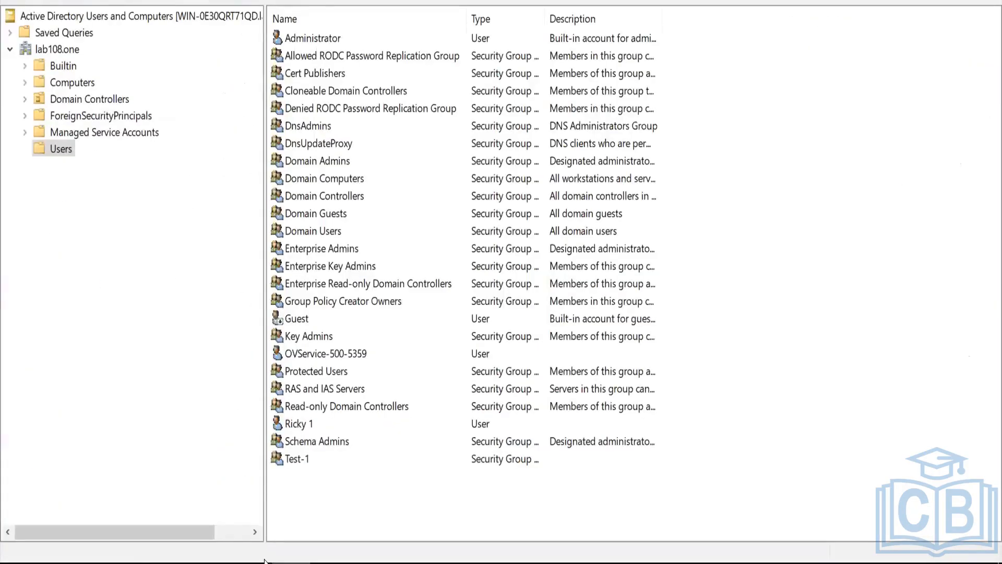
pyautogui.moveTo(330, 562)
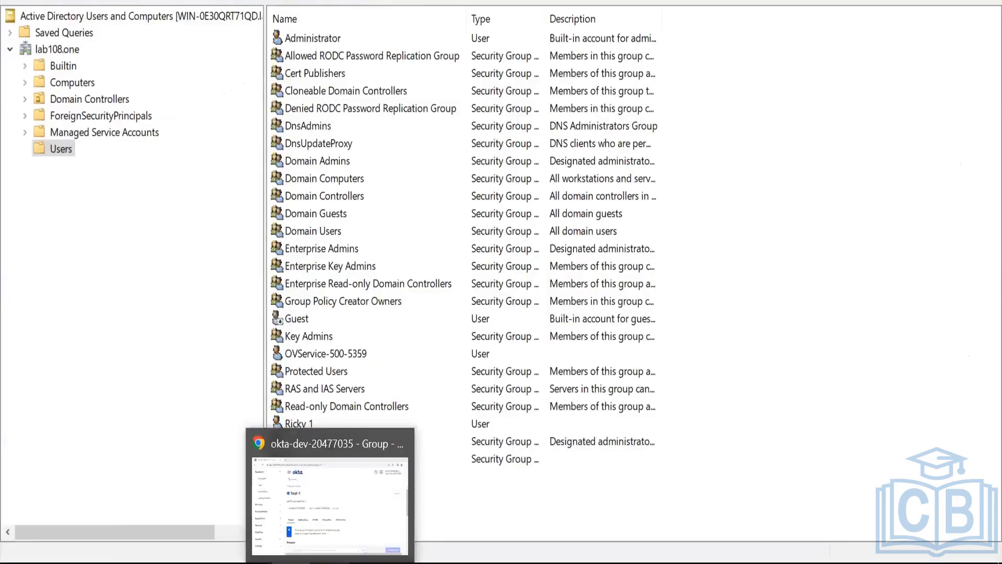
pyautogui.click(289, 530)
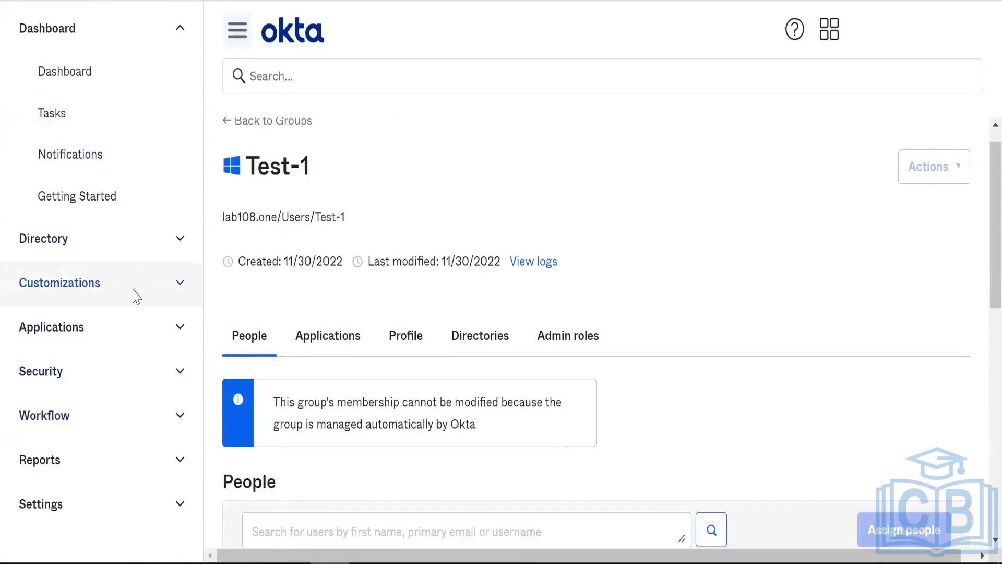
# - Open Security > Authentication Policies, then go to Security > Authenticators
pyautogui.click(134, 33)
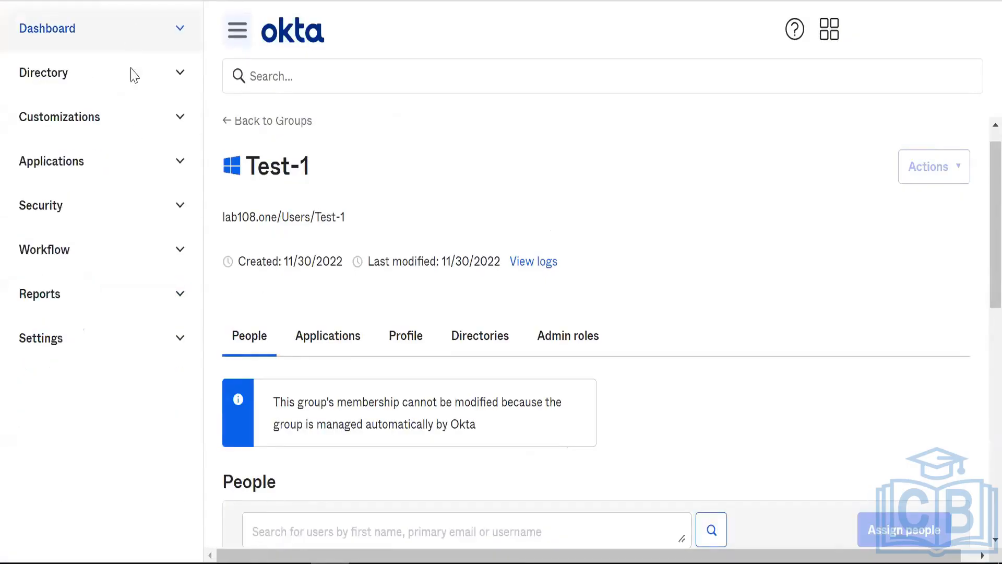
pyautogui.click(149, 208)
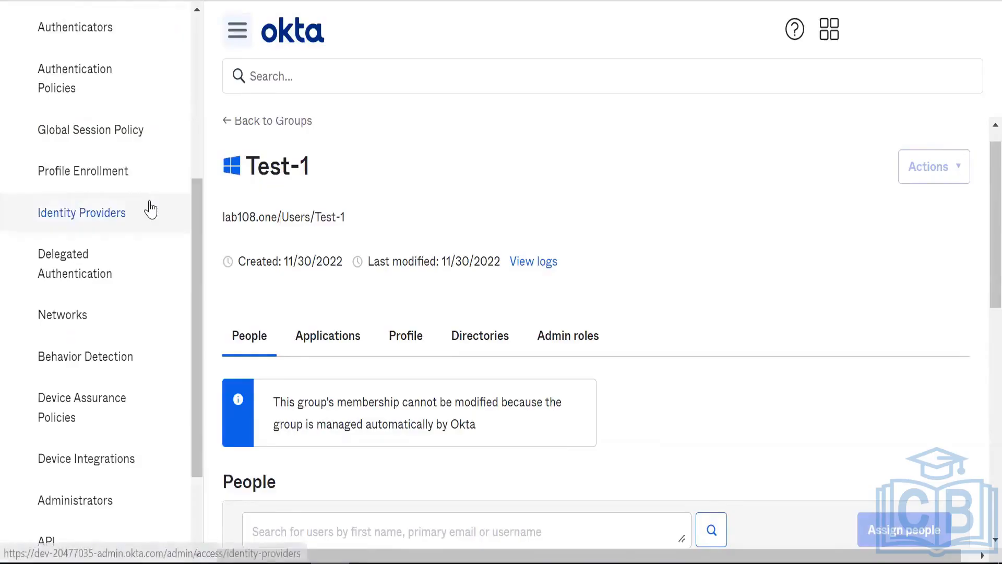
pyautogui.click(111, 81)
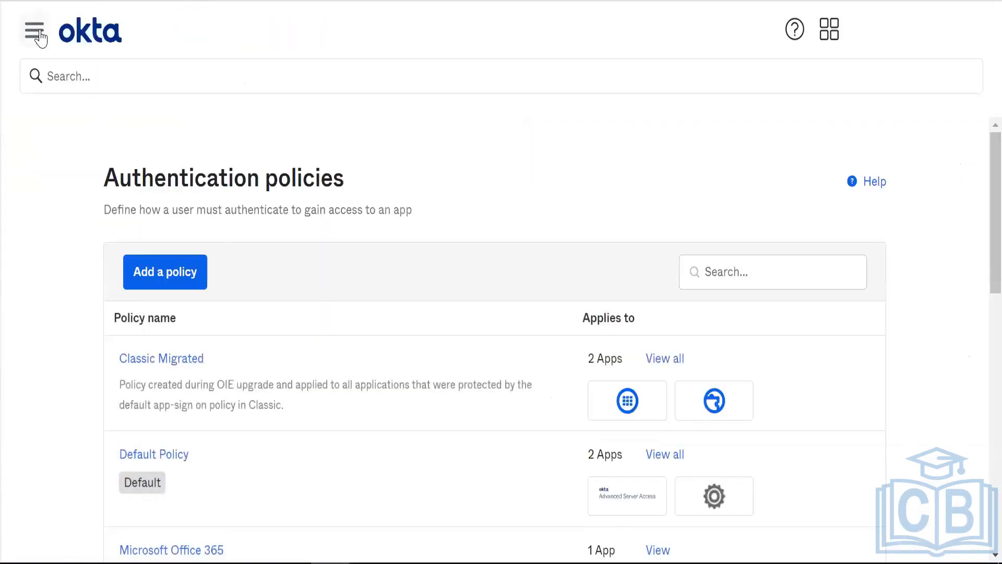
pyautogui.click(34, 31)
pyautogui.click(112, 335)
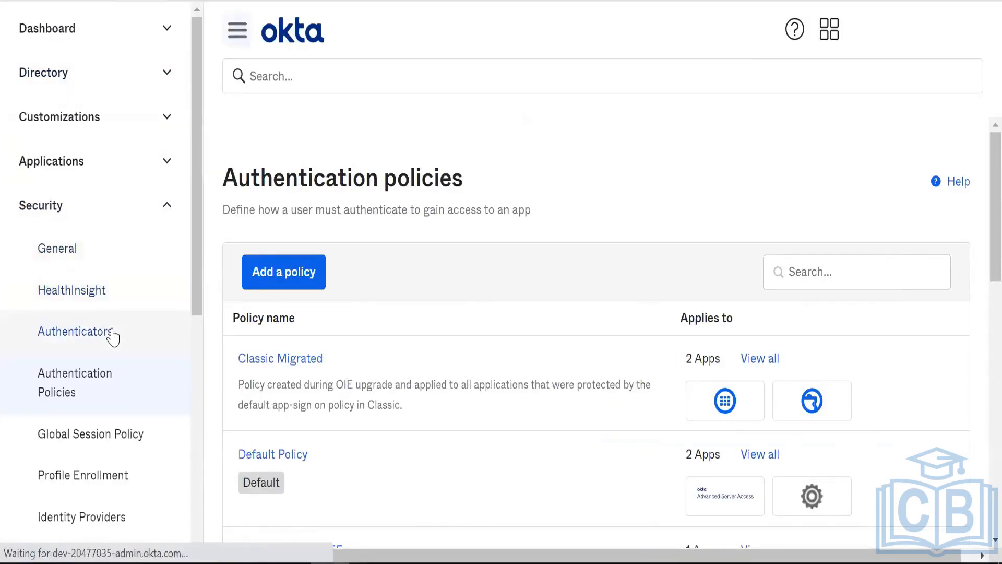